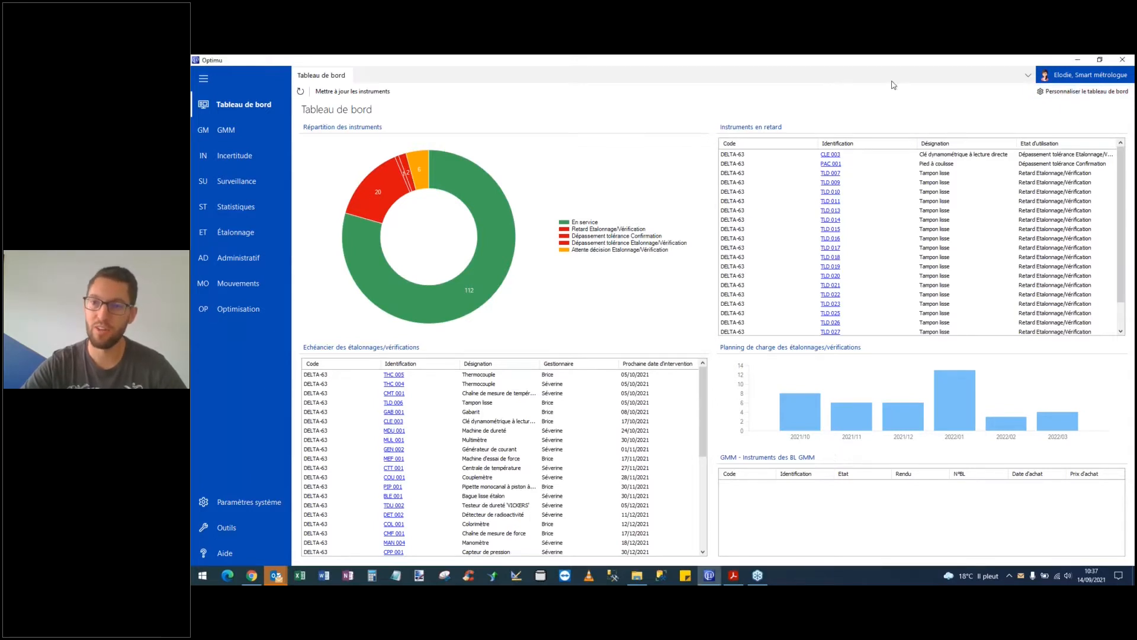
# Customize the dashboard: halve the width of Répartition des instruments and start a new indicator using GMM - Taux de conformité par mois
pyautogui.click(1055, 93)
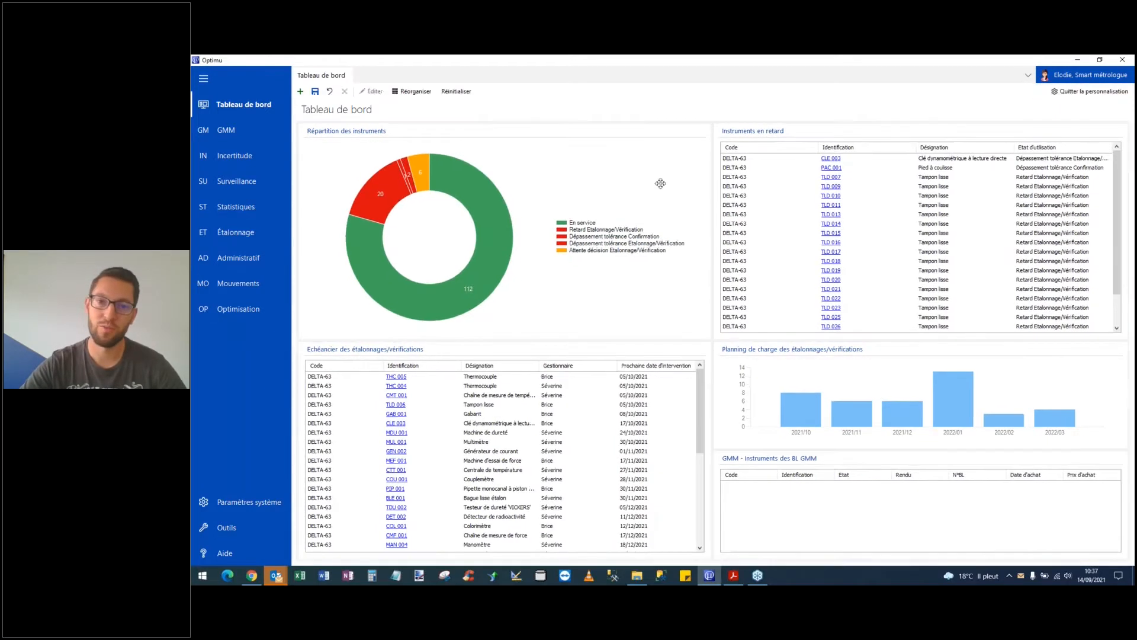
pyautogui.moveTo(703, 188); pyautogui.dragTo(504, 200)
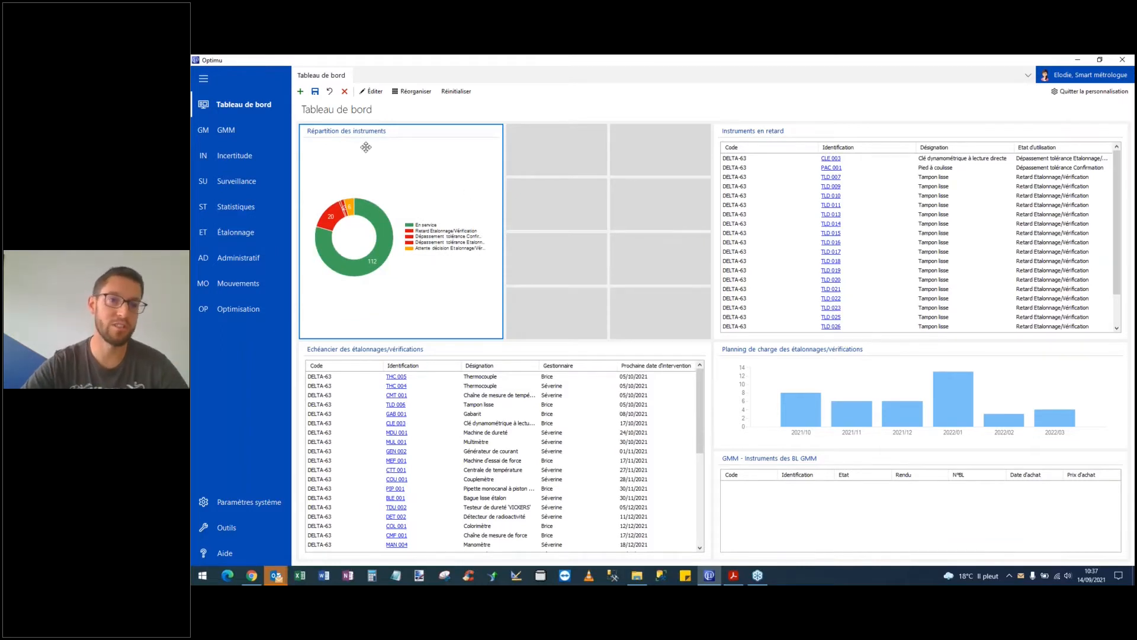
pyautogui.click(301, 91)
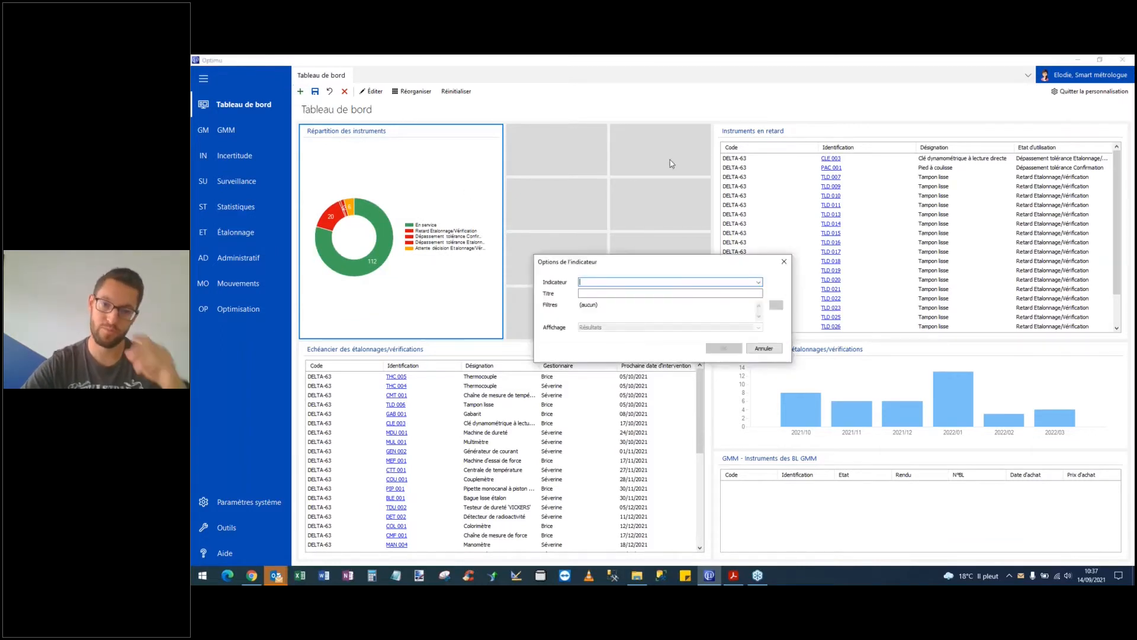
pyautogui.click(758, 282)
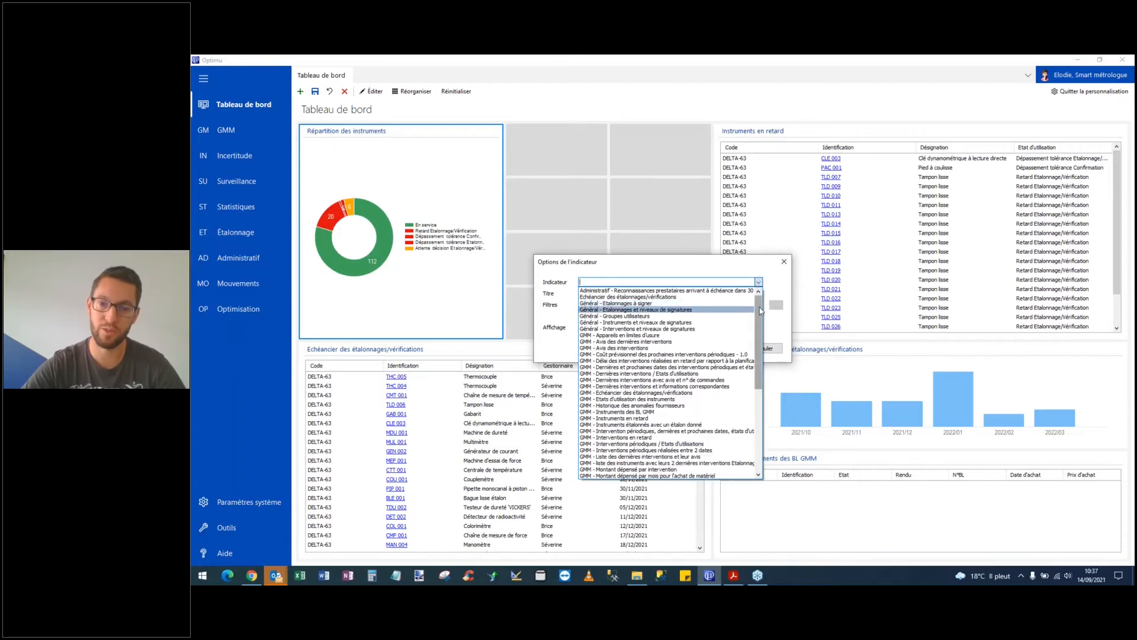
pyautogui.scroll(-3, 761, 311)
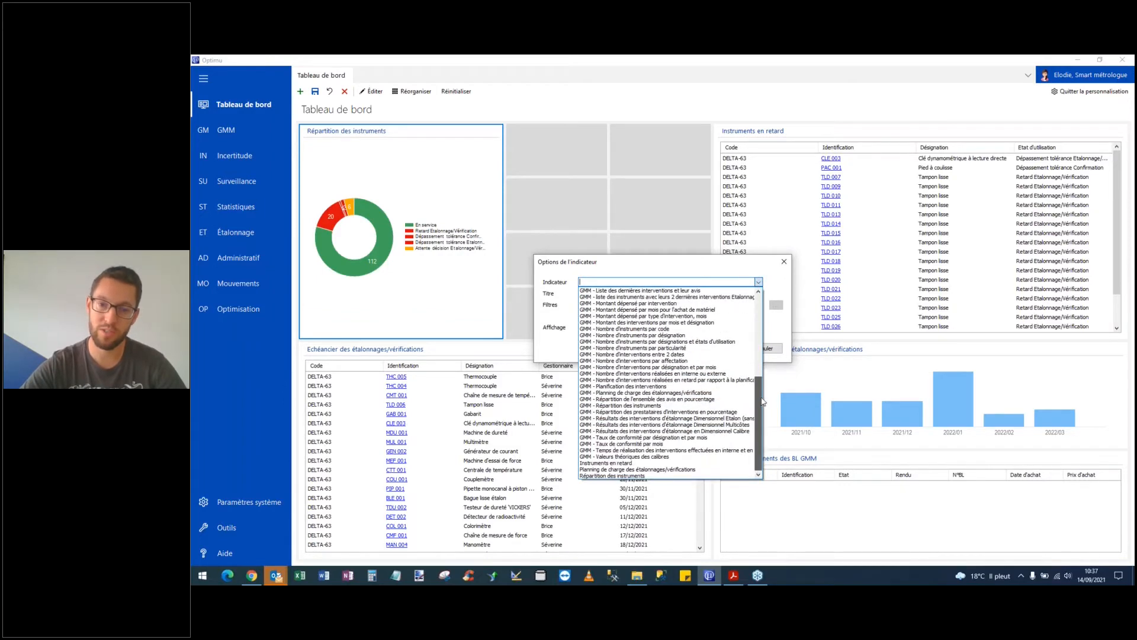
pyautogui.moveTo(763, 325); pyautogui.dragTo(763, 305)
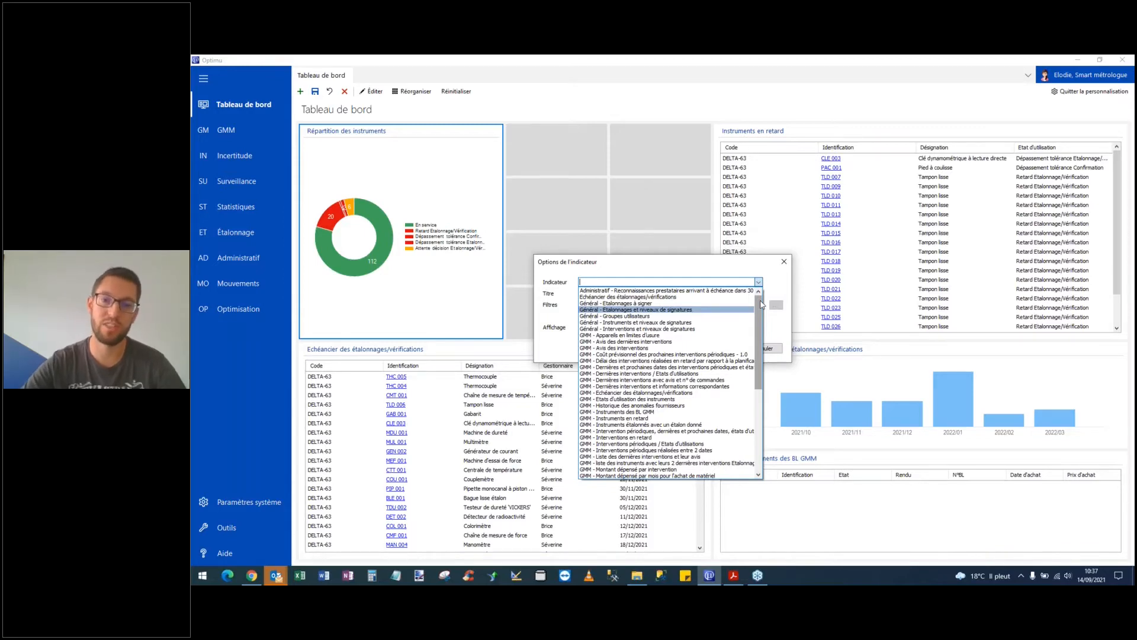
pyautogui.scroll(-9, 760, 304)
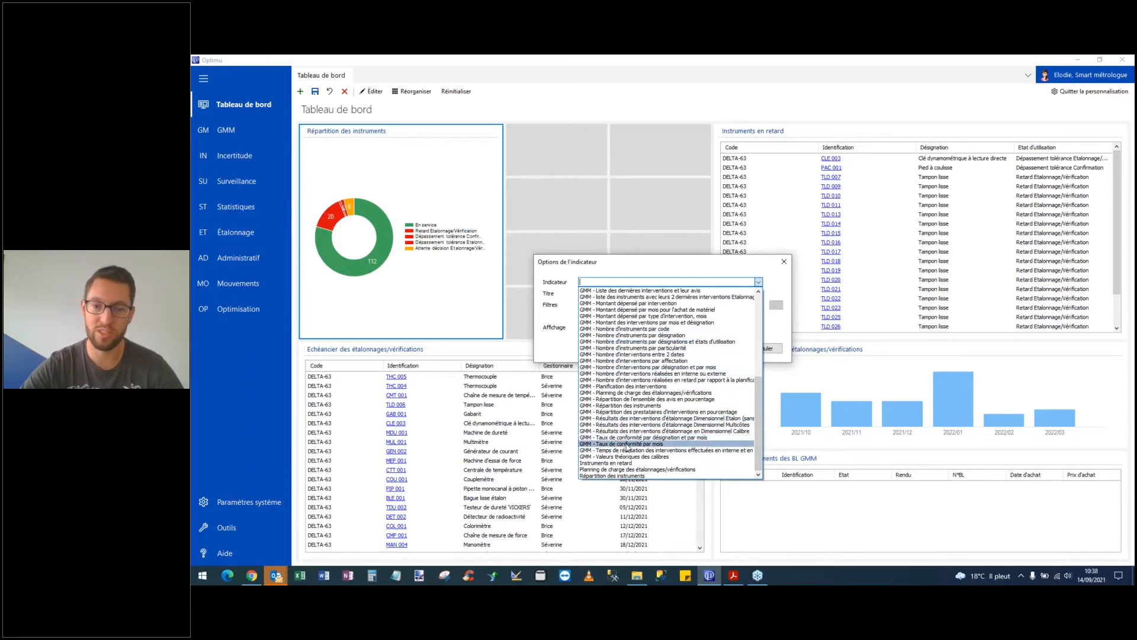
pyautogui.click(627, 445)
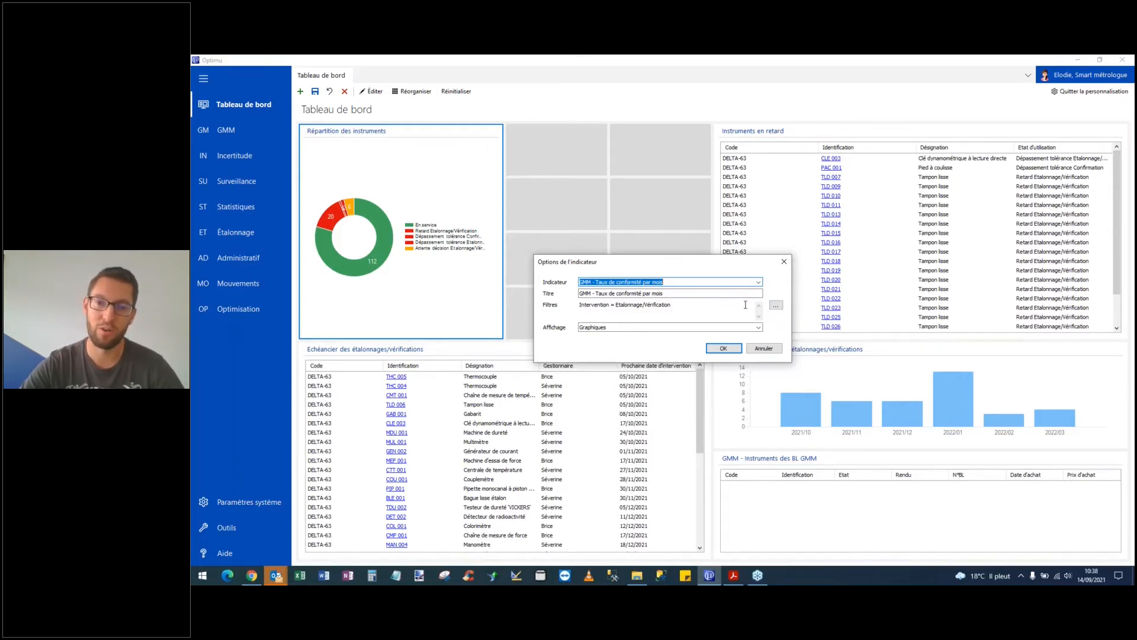
# Add the filter Domaine de mesure = Température to the new indicator, keeping its existing intervention filter
pyautogui.click(777, 307)
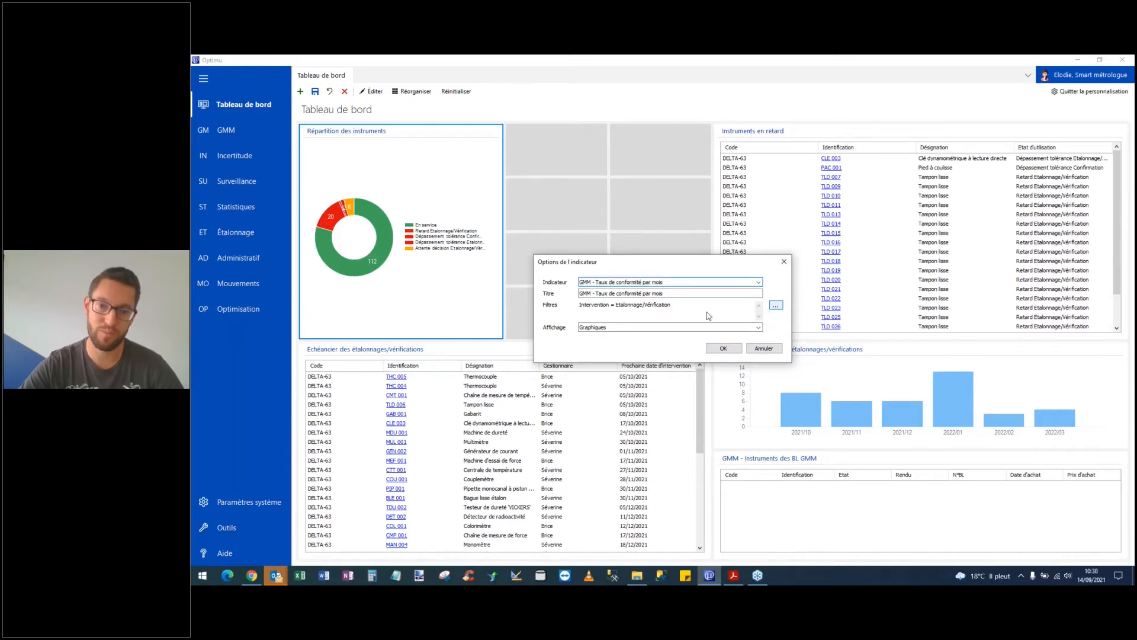
pyautogui.click(623, 268)
pyautogui.click(623, 268)
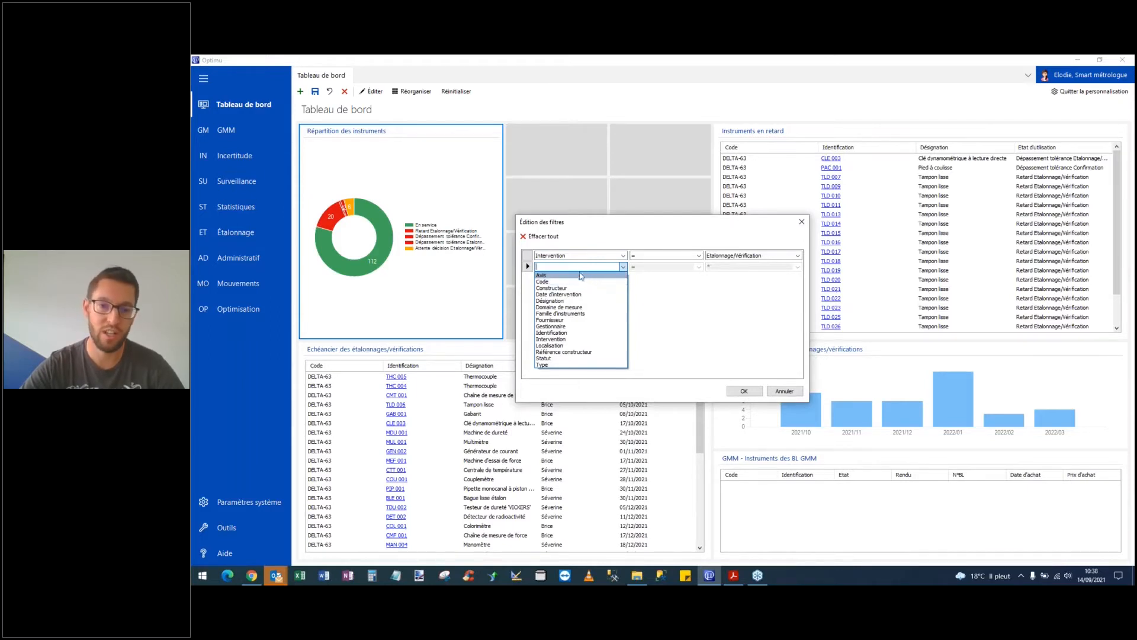
pyautogui.click(697, 290)
pyautogui.write('Domaine de mesure')
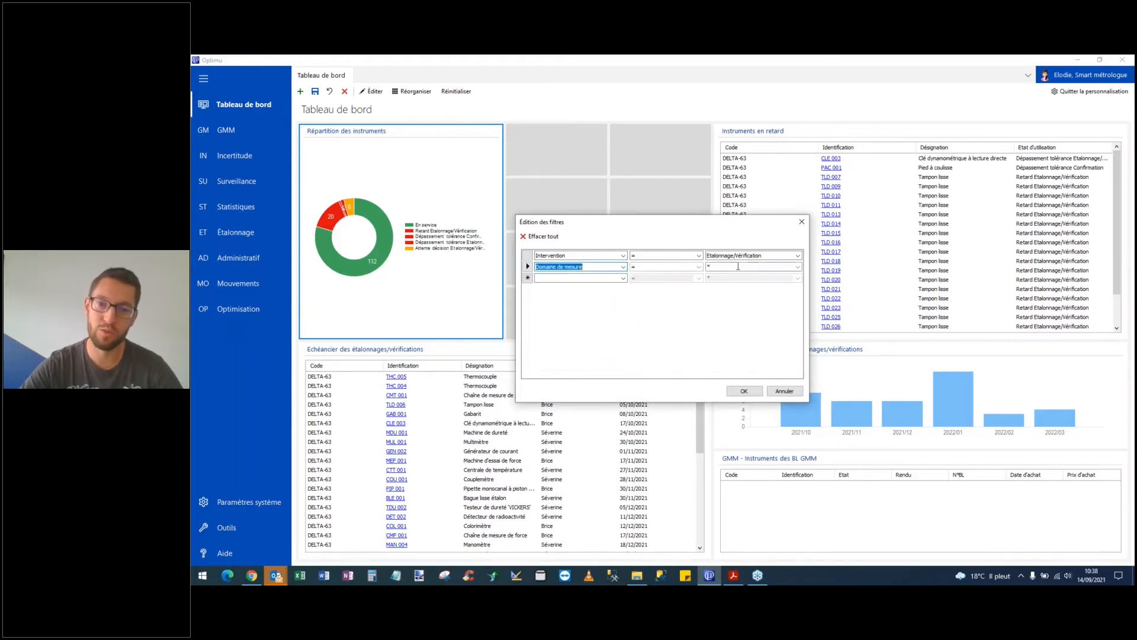
pyautogui.press('Tab')
pyautogui.press('Tab')
pyautogui.write('Te')
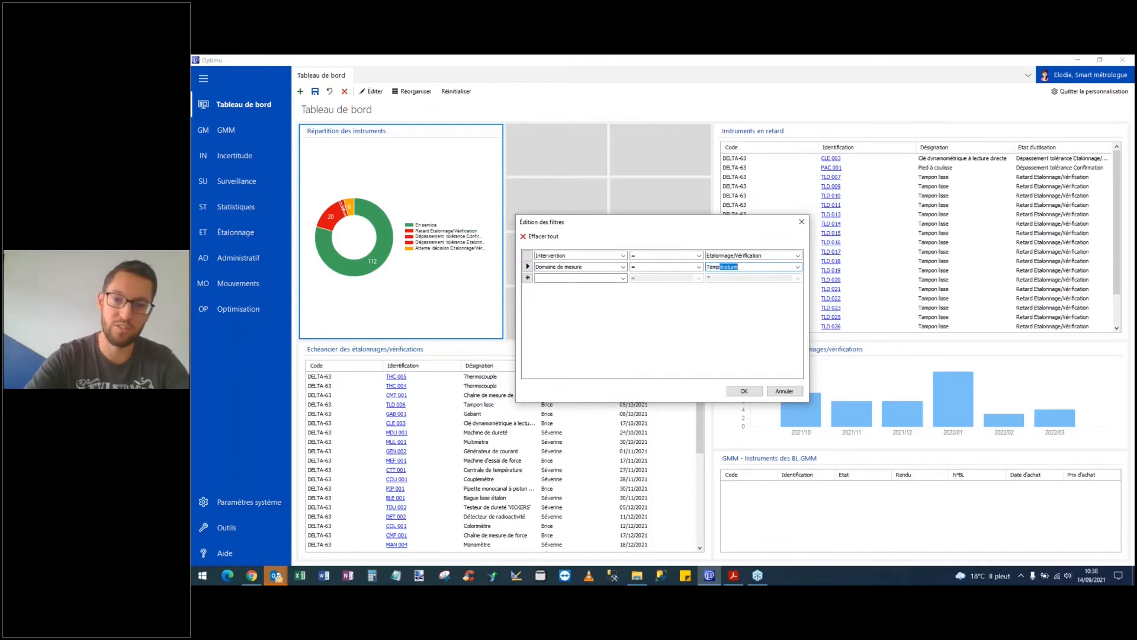
pyautogui.press('Tab')
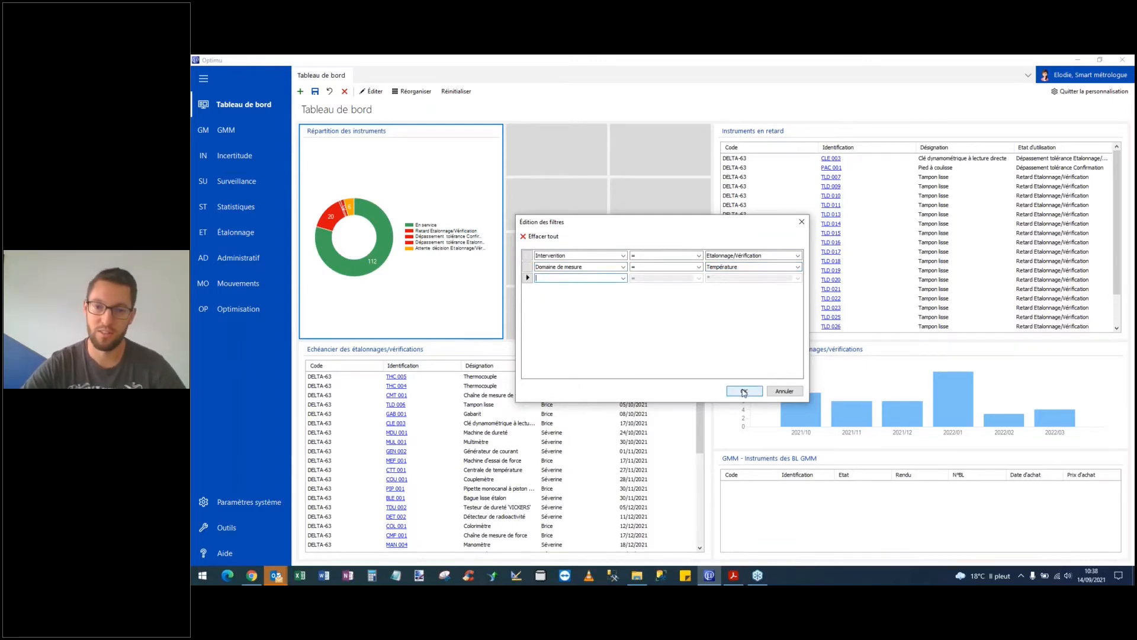
pyautogui.click(744, 391)
# Place the indicator on the dashboard with the Graphiques display and leave customization mode
pyautogui.click(669, 328)
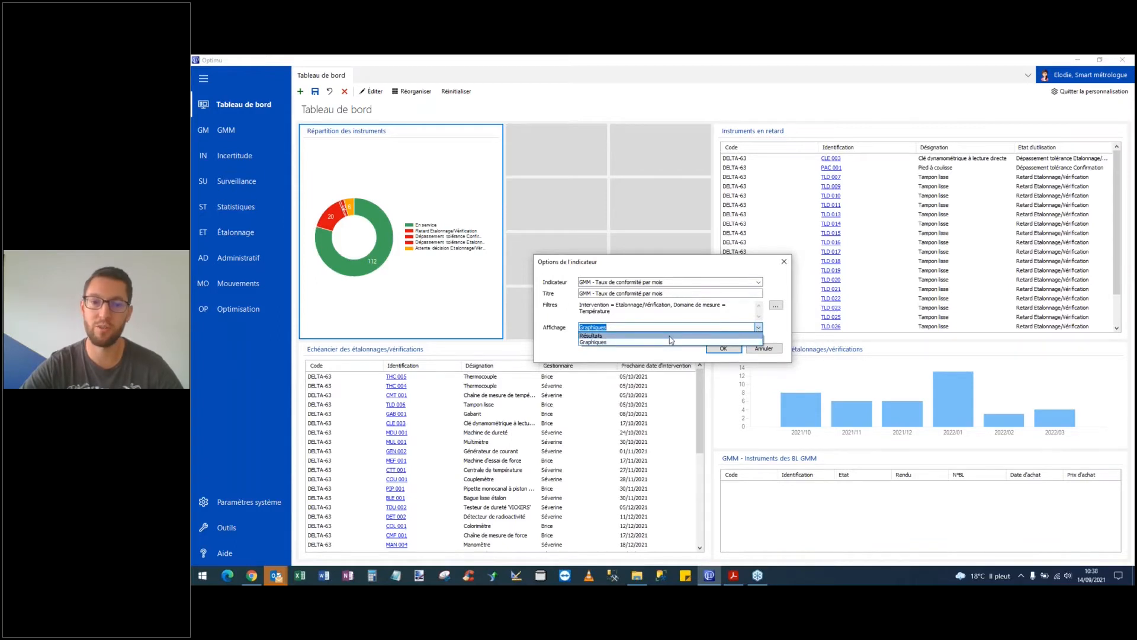
pyautogui.click(723, 348)
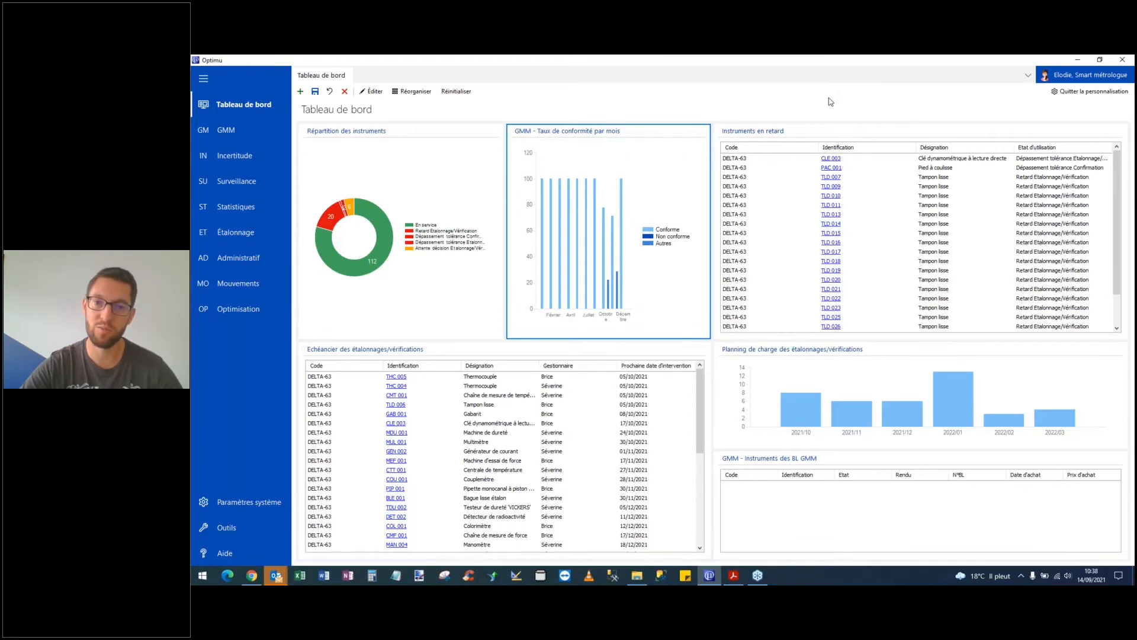
pyautogui.click(1068, 92)
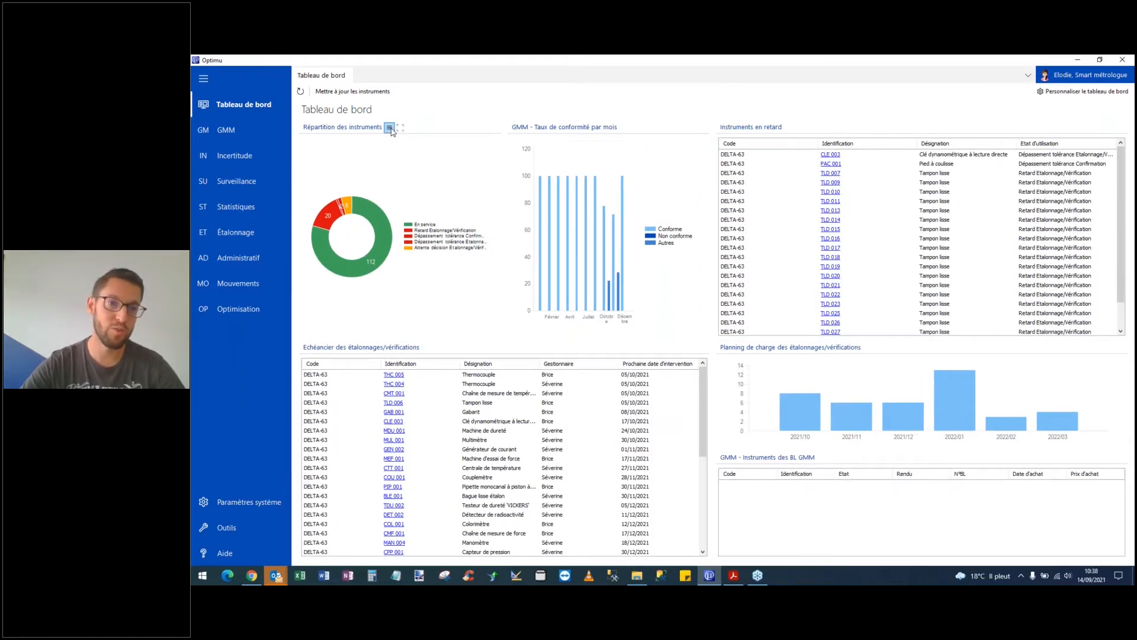
# View the options of the GMM - Taux de conformité par mois indicator, then close them without changes
pyautogui.click(390, 128)
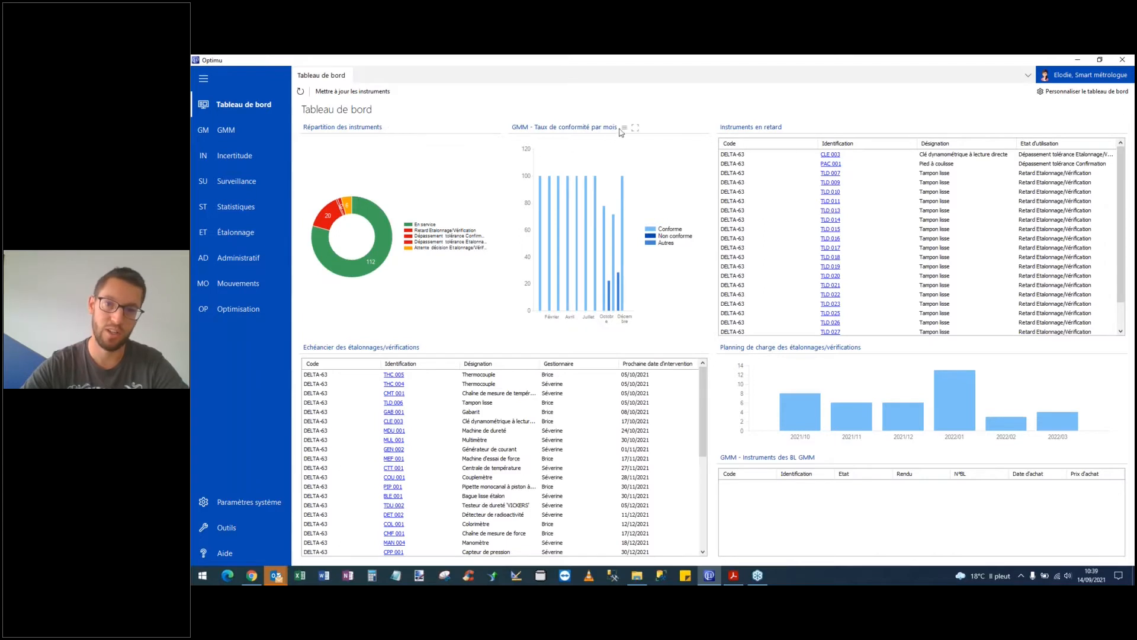
pyautogui.click(625, 128)
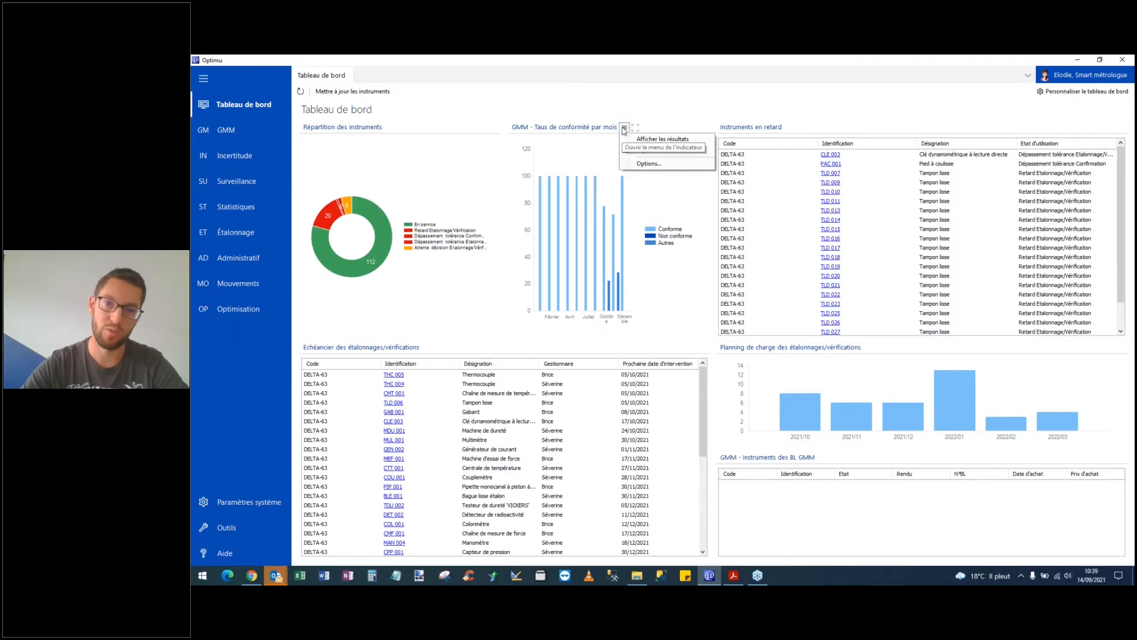
pyautogui.click(640, 163)
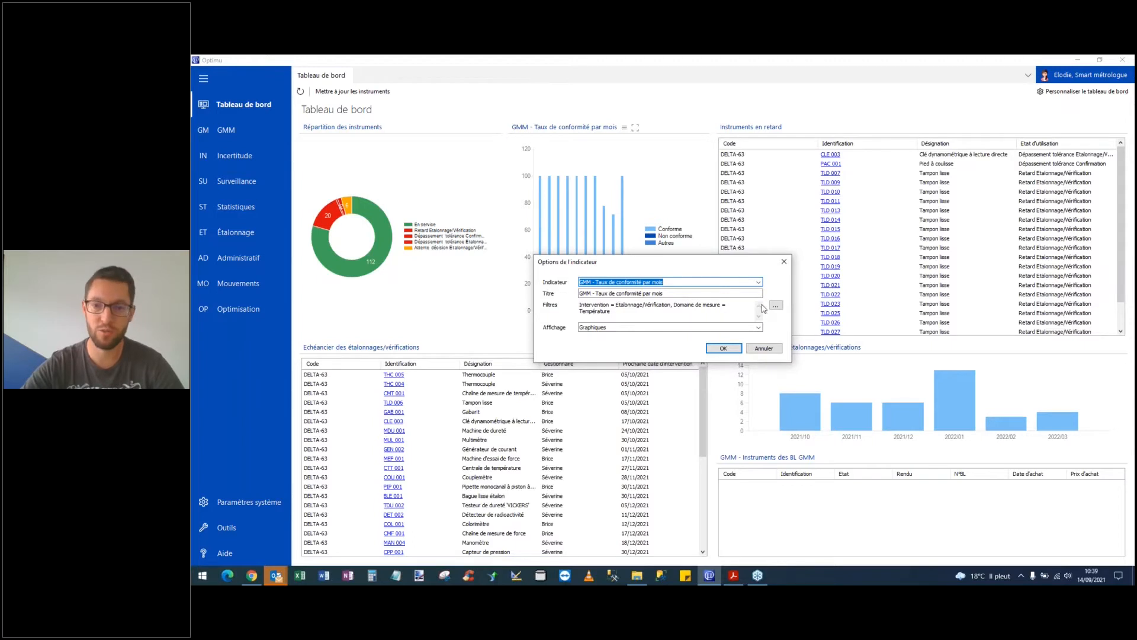
pyautogui.click(783, 262)
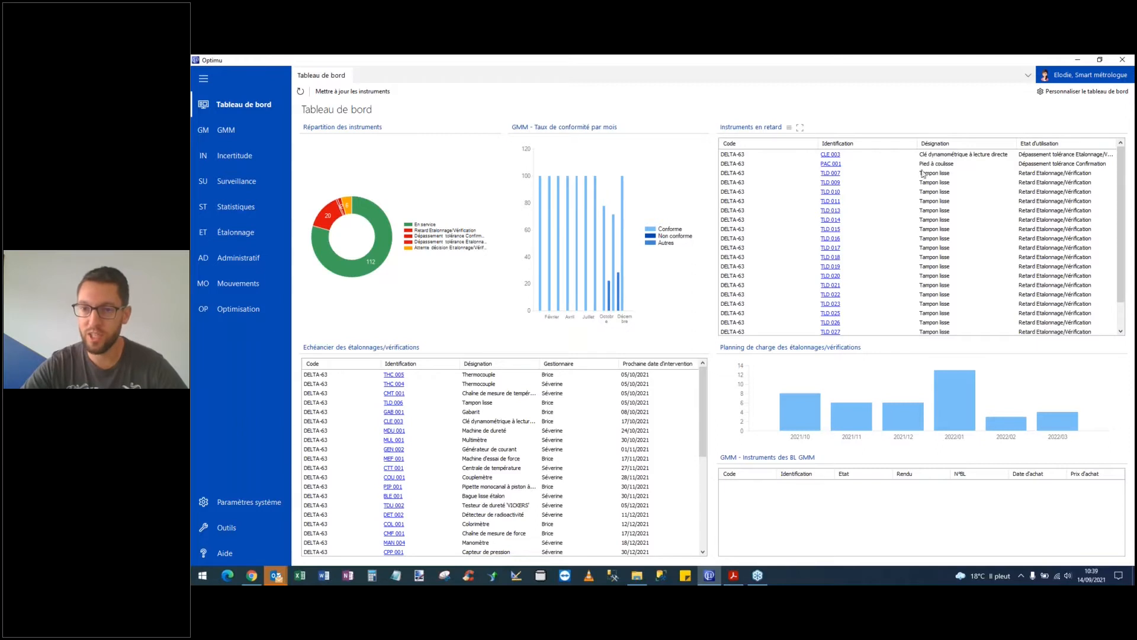
# Open the PAC 001 record from the Instruments en retard list and review its location, manager and manufacturer fields
pyautogui.click(834, 166)
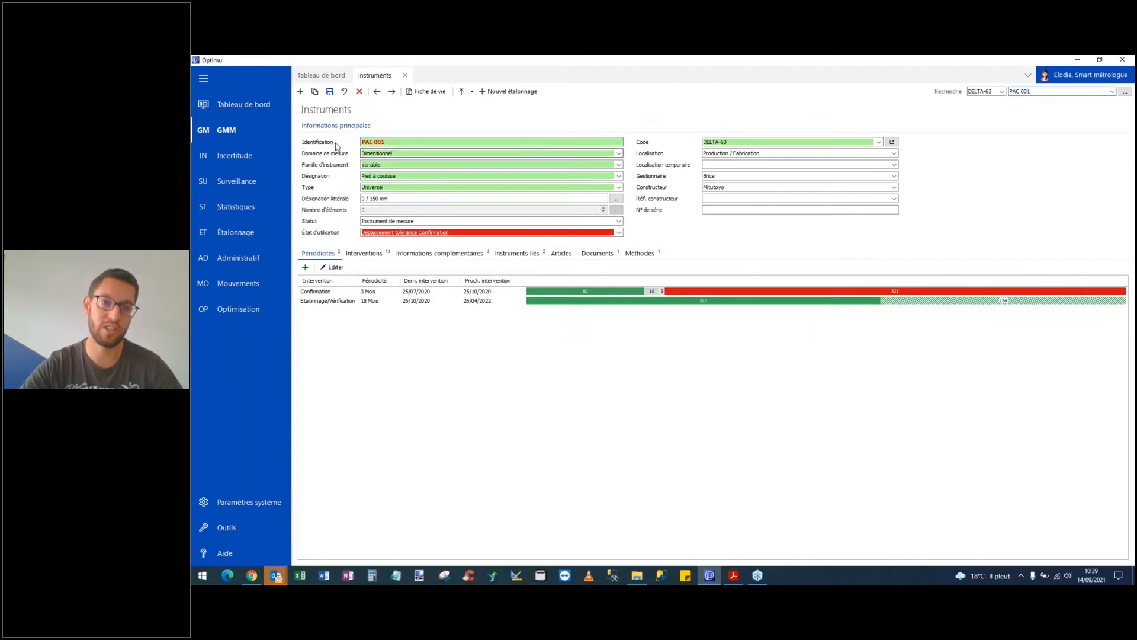
pyautogui.click(250, 130)
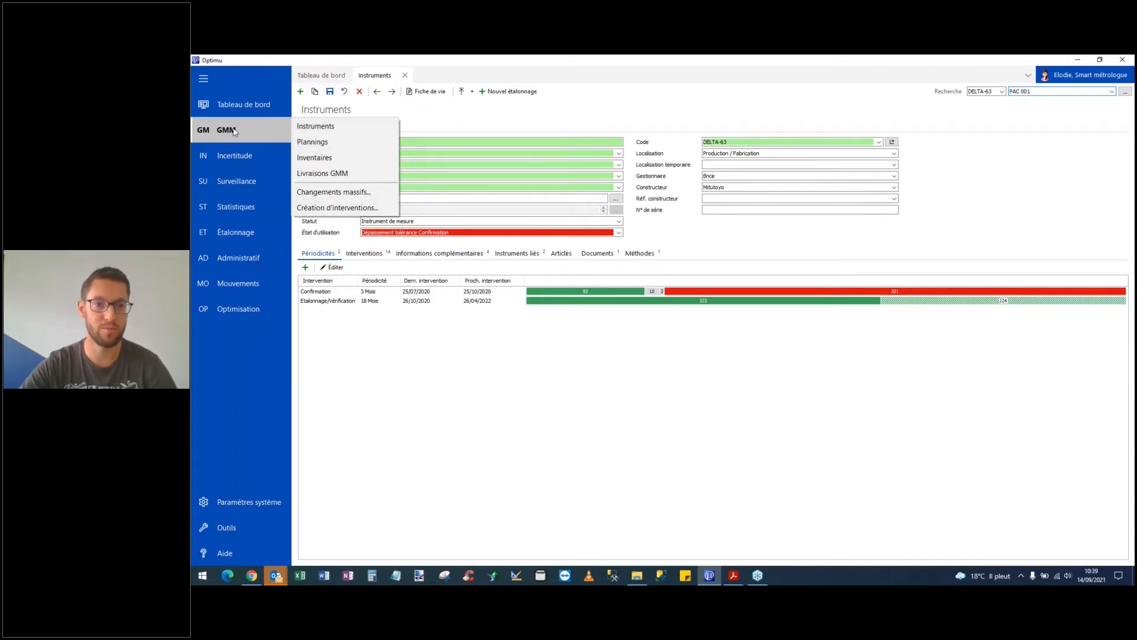
pyautogui.moveTo(238, 292)
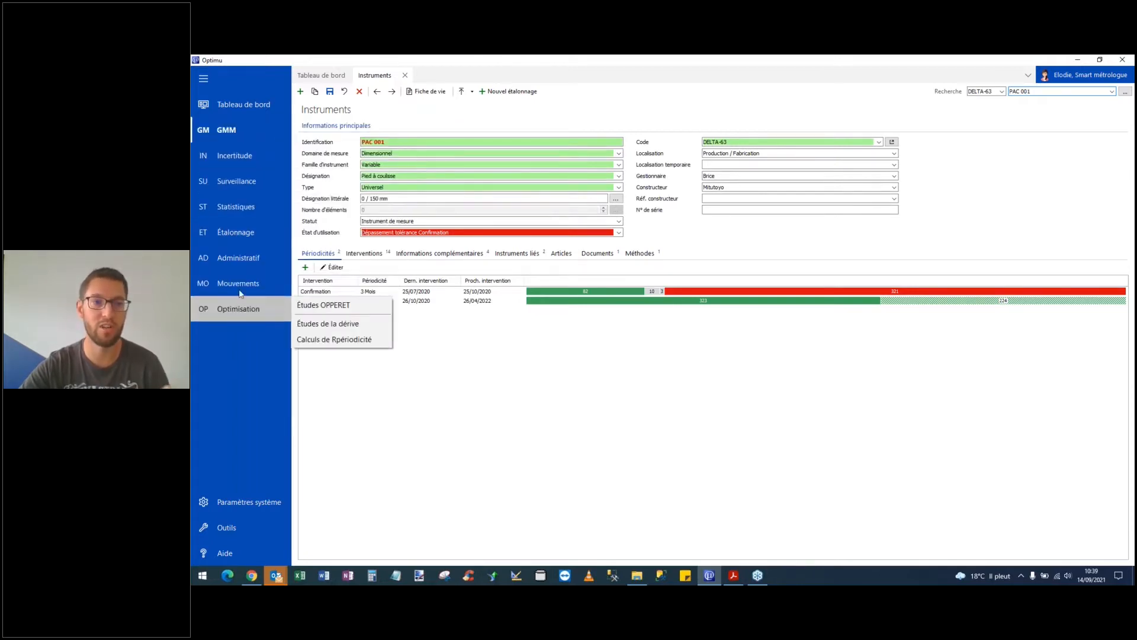
pyautogui.moveTo(262, 135)
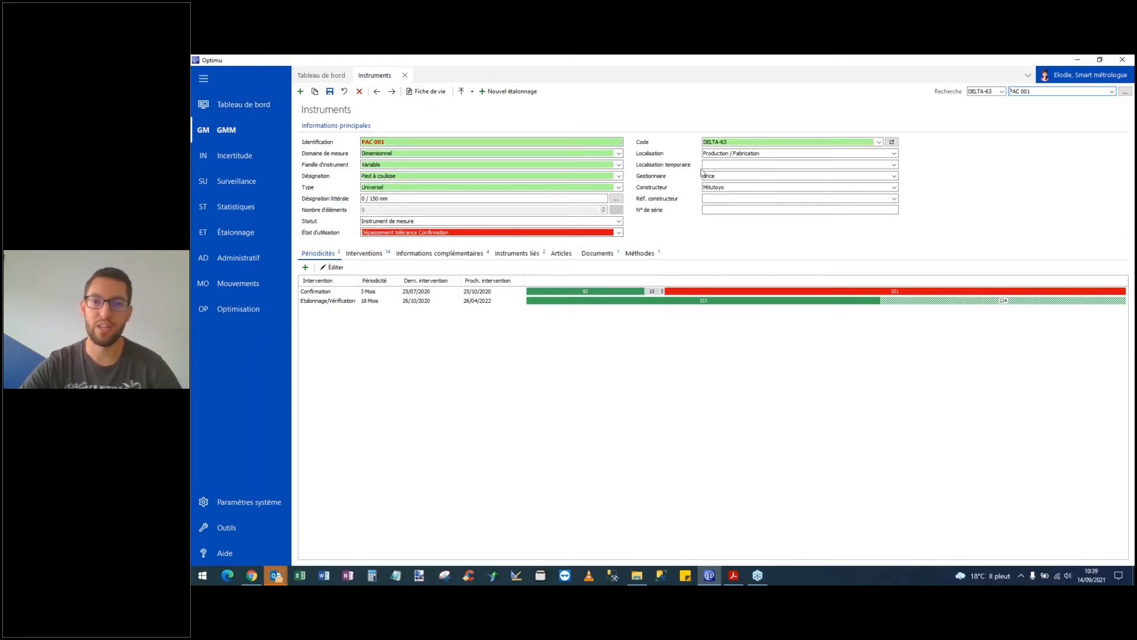
pyautogui.click(723, 154)
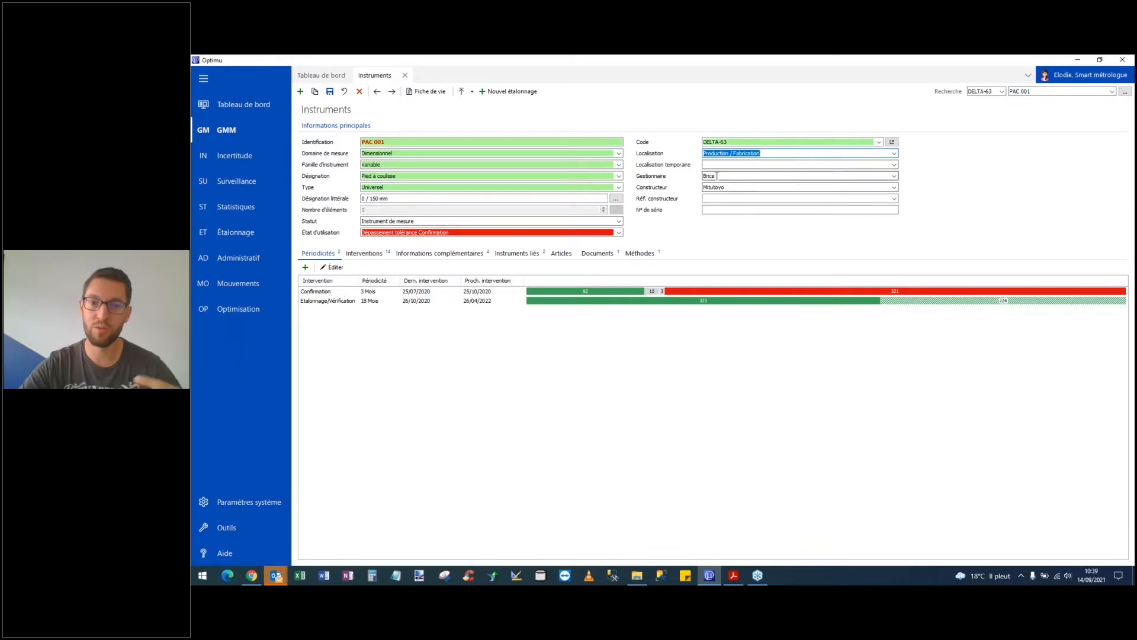
pyautogui.click(717, 176)
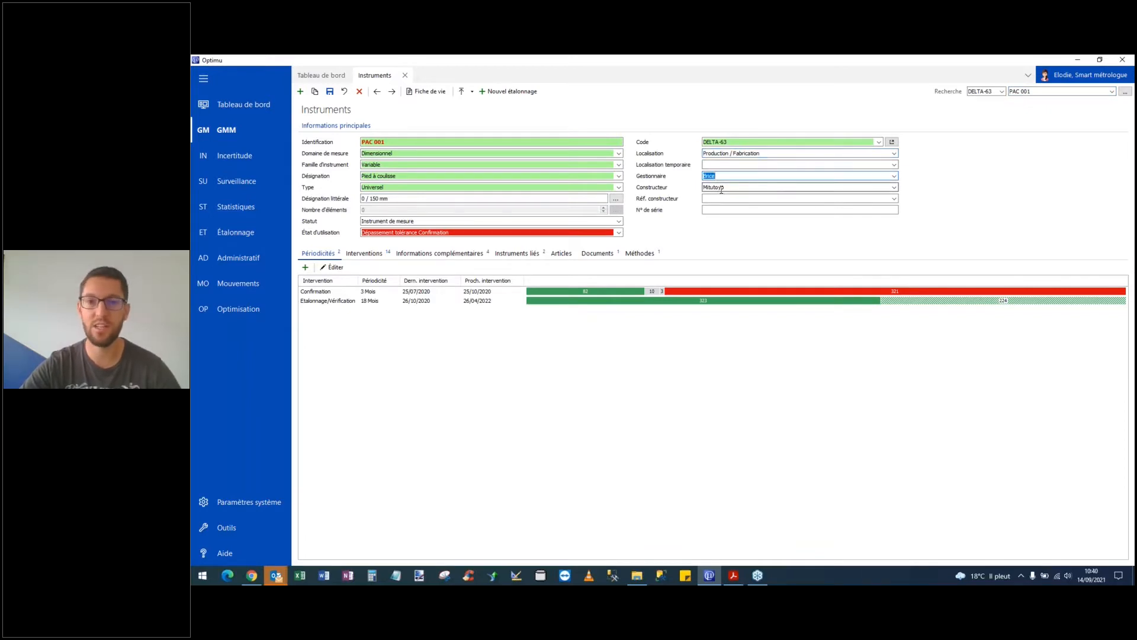
pyautogui.press('Tab')
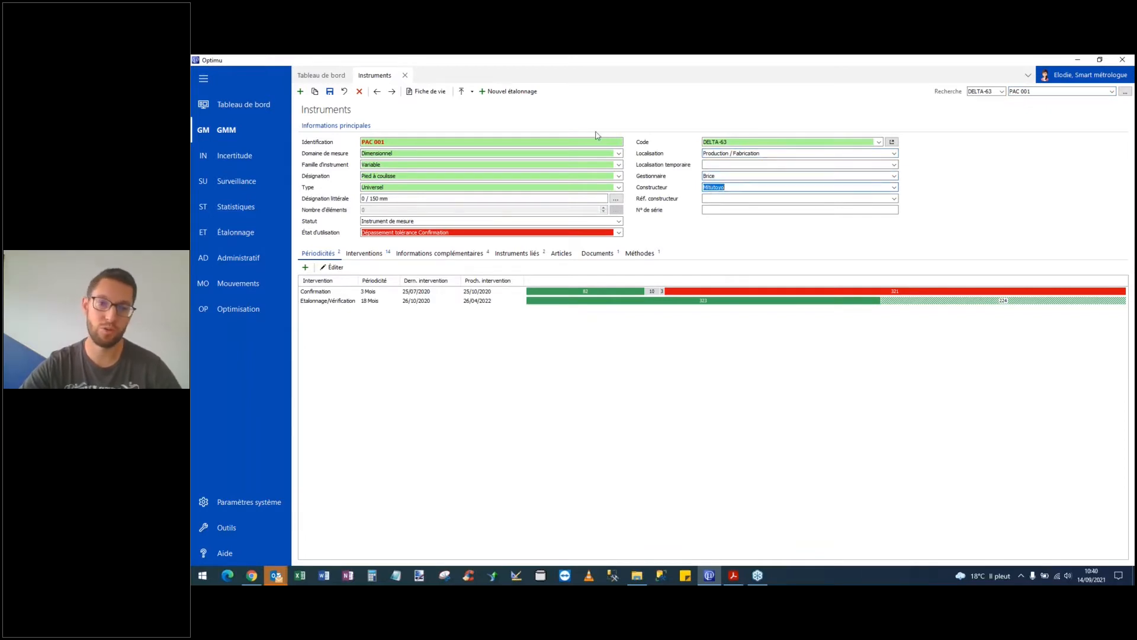
# View the Fiche de vie report of instrument PAC 001 and close it
pyautogui.click(427, 91)
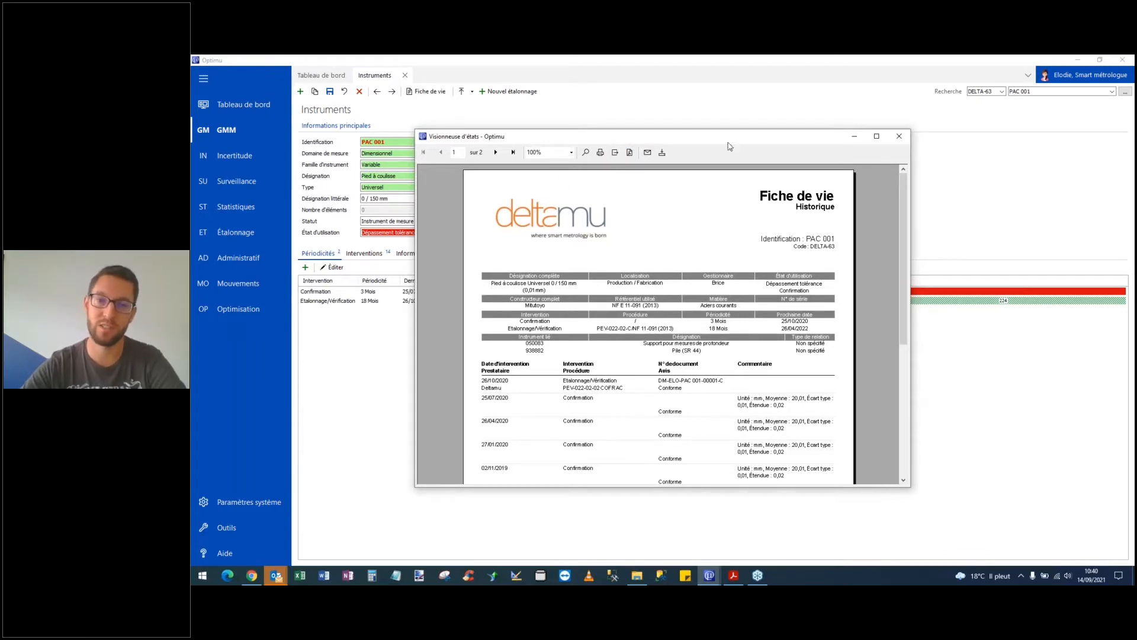
pyautogui.click(899, 136)
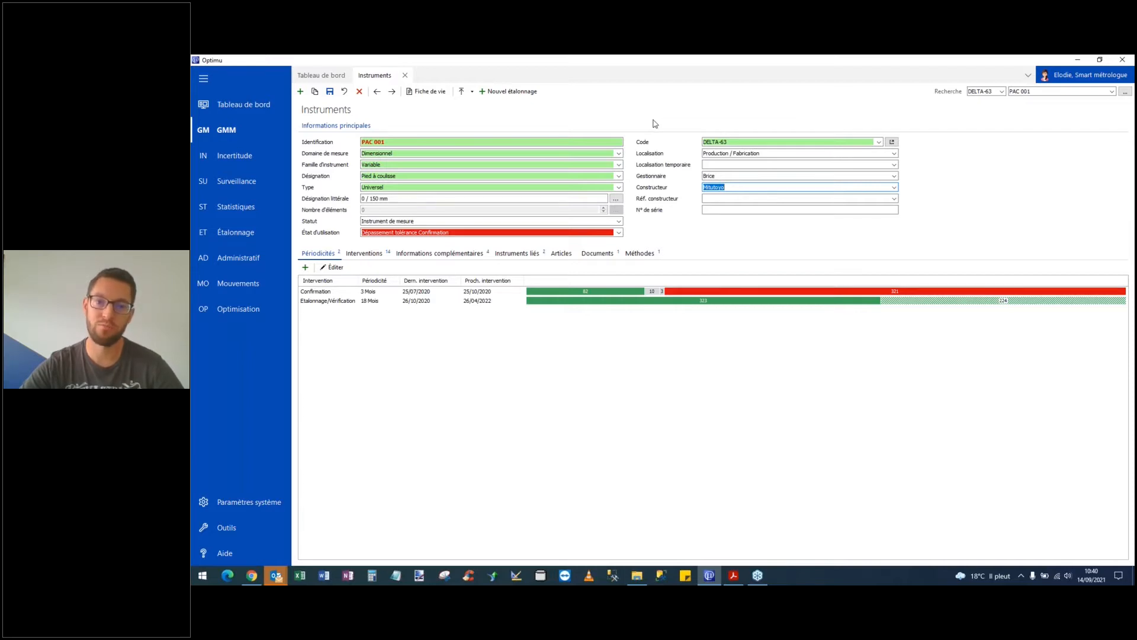
# Find instrument BAL 001 with the quick search and display its record
pyautogui.click(1039, 92)
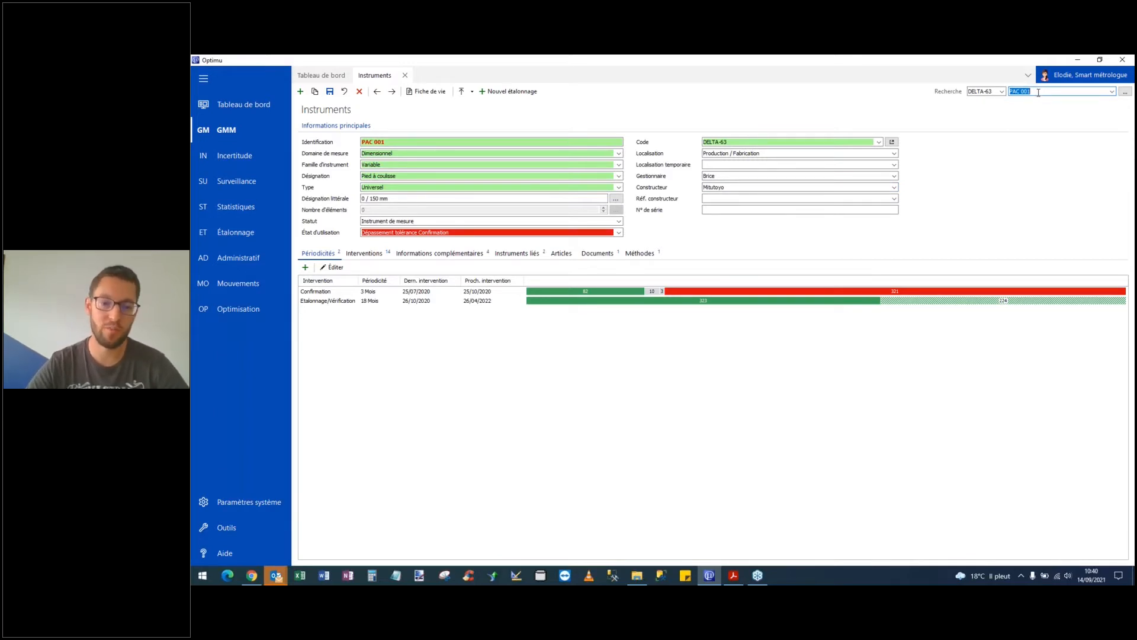
pyautogui.write('BAL')
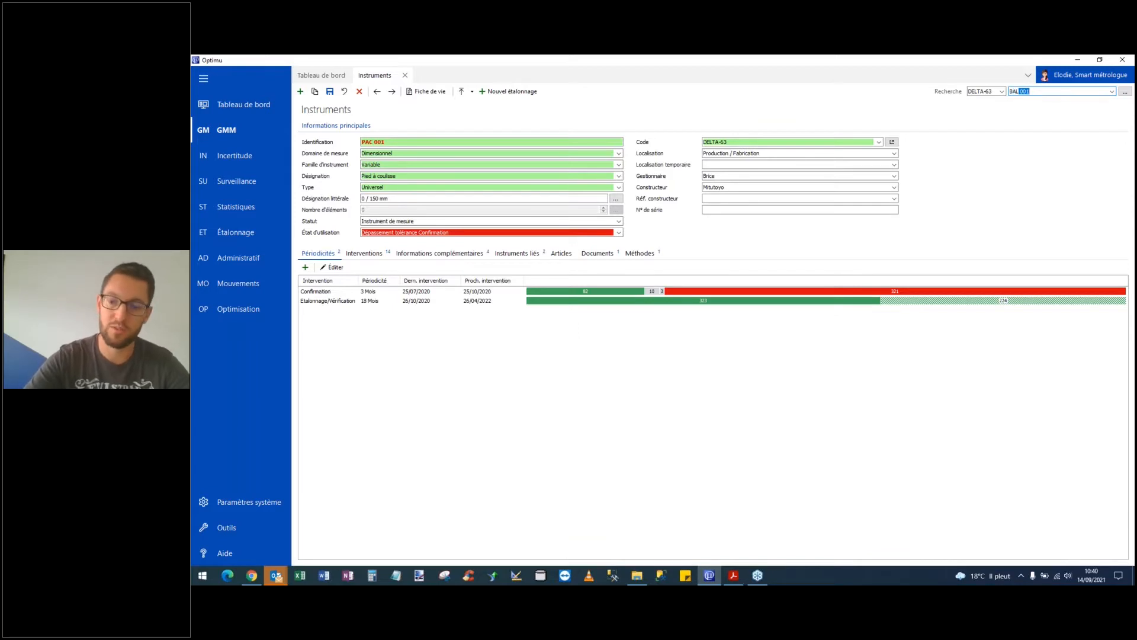
pyautogui.press('Return')
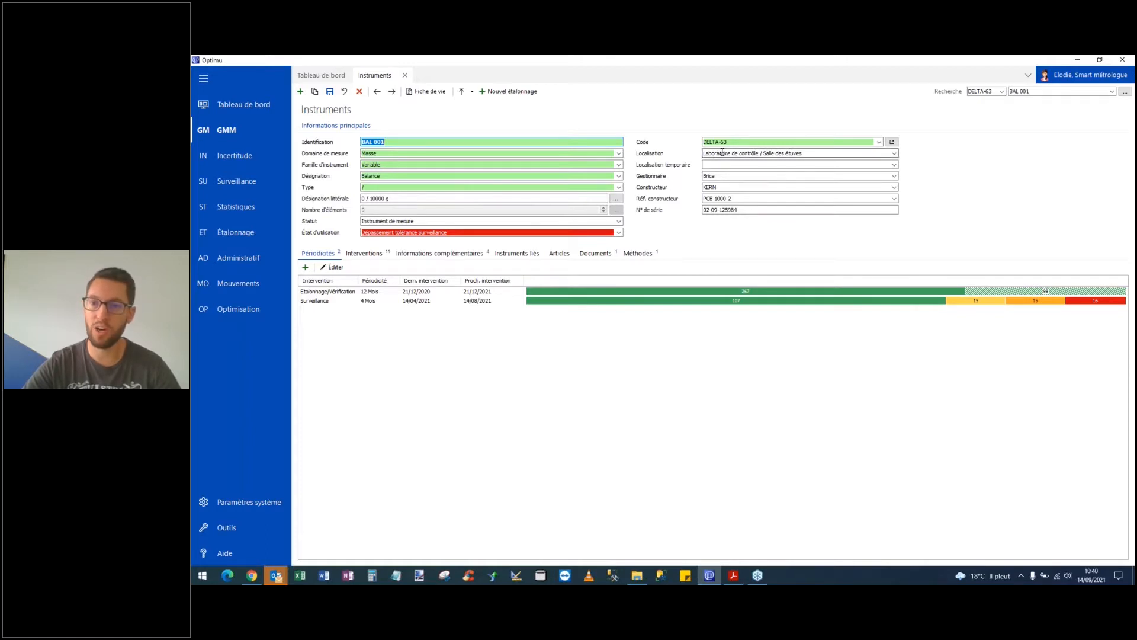
# Add the filter Localisation = Laboratoire* to the advanced instrument search and open the AMP 001 record from the results
pyautogui.click(1125, 91)
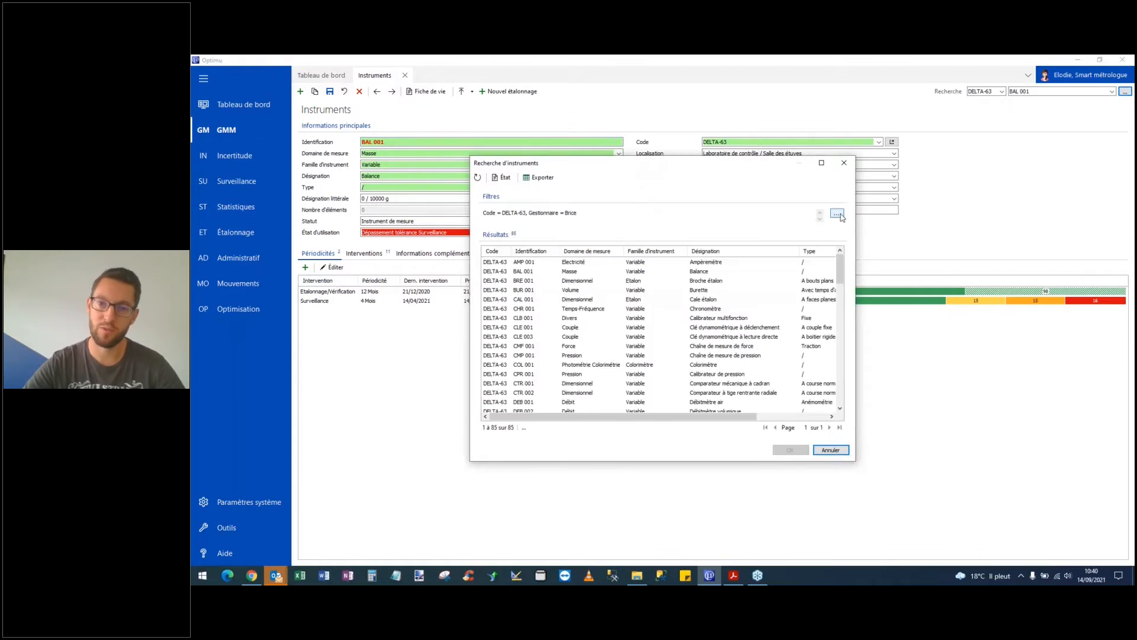
pyautogui.click(837, 214)
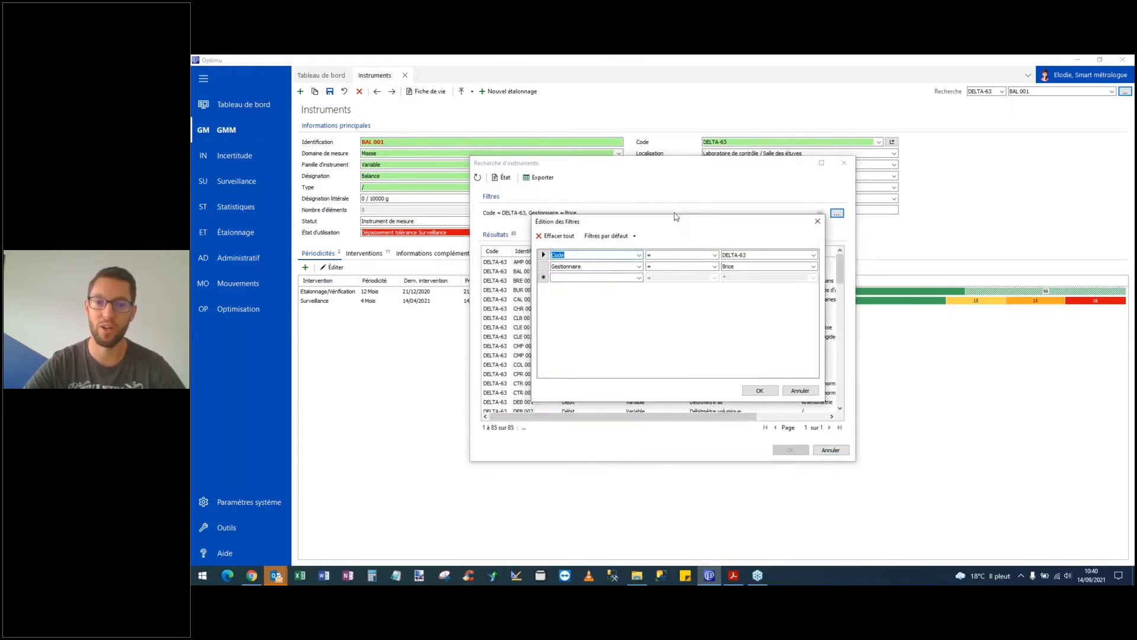
pyautogui.click(610, 256)
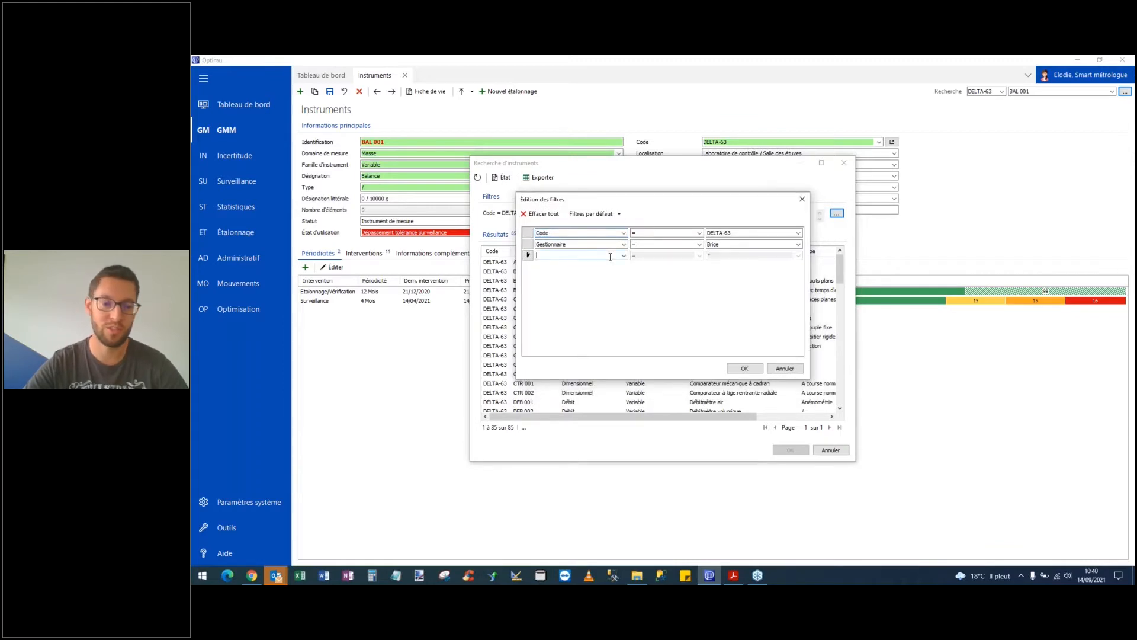
pyautogui.write('Localisation')
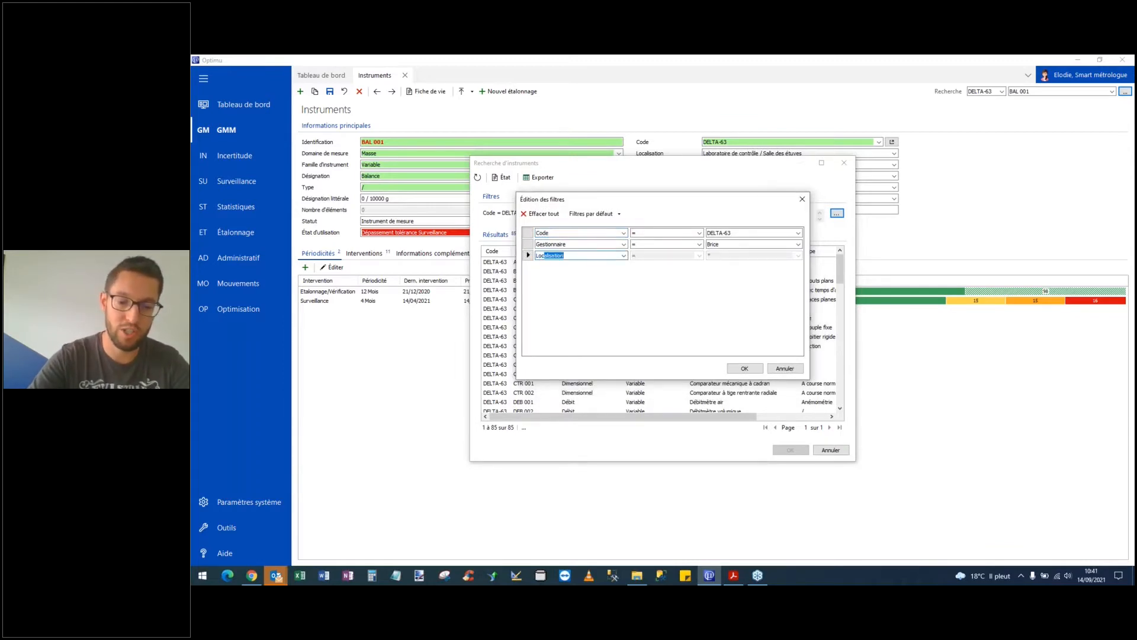
pyautogui.press('Tab')
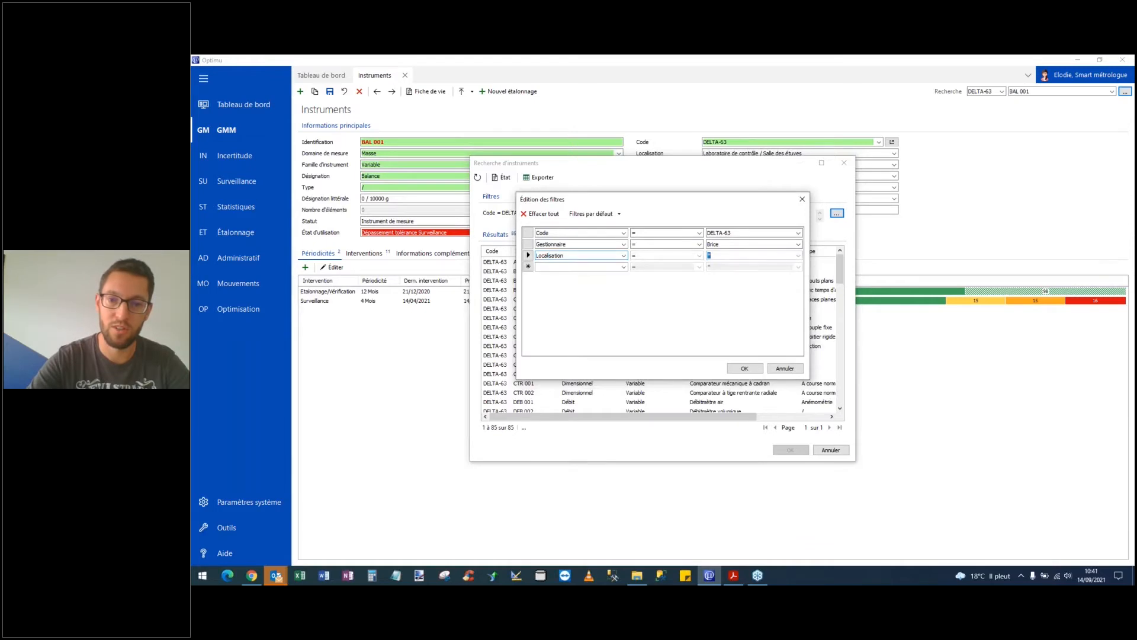
pyautogui.press('Tab')
pyautogui.write('Laborat')
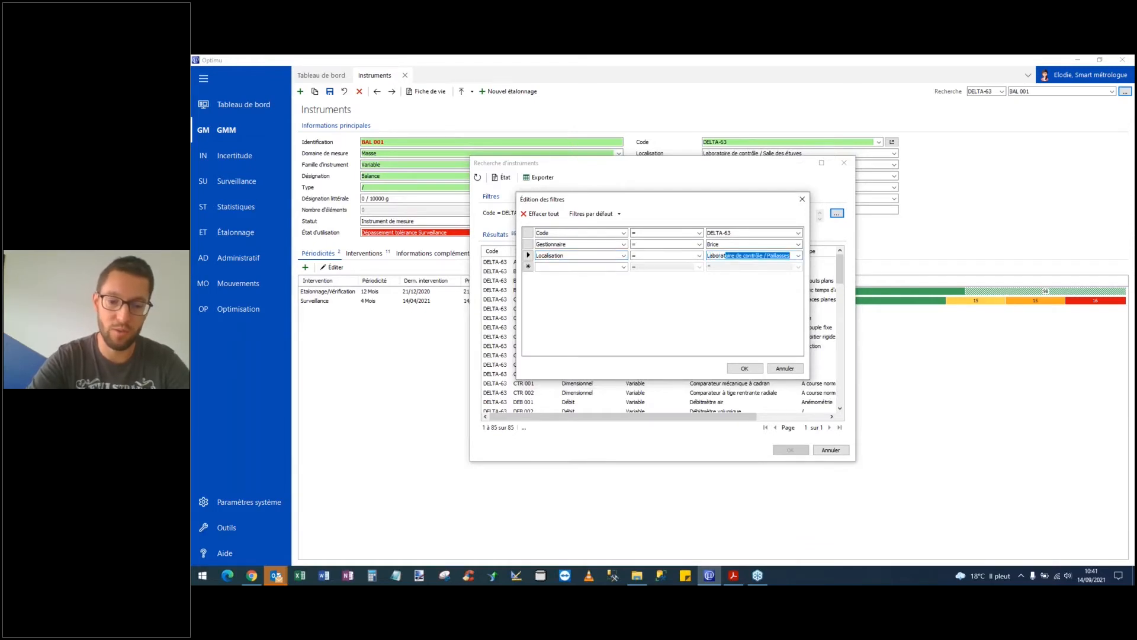
pyautogui.write('oire*')
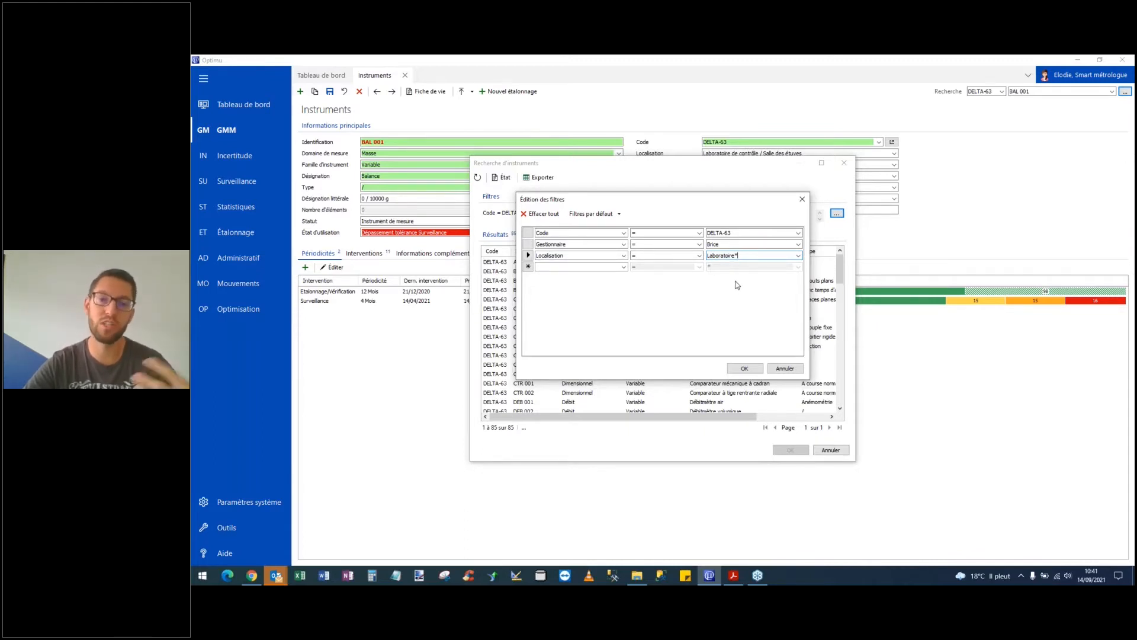
pyautogui.click(744, 369)
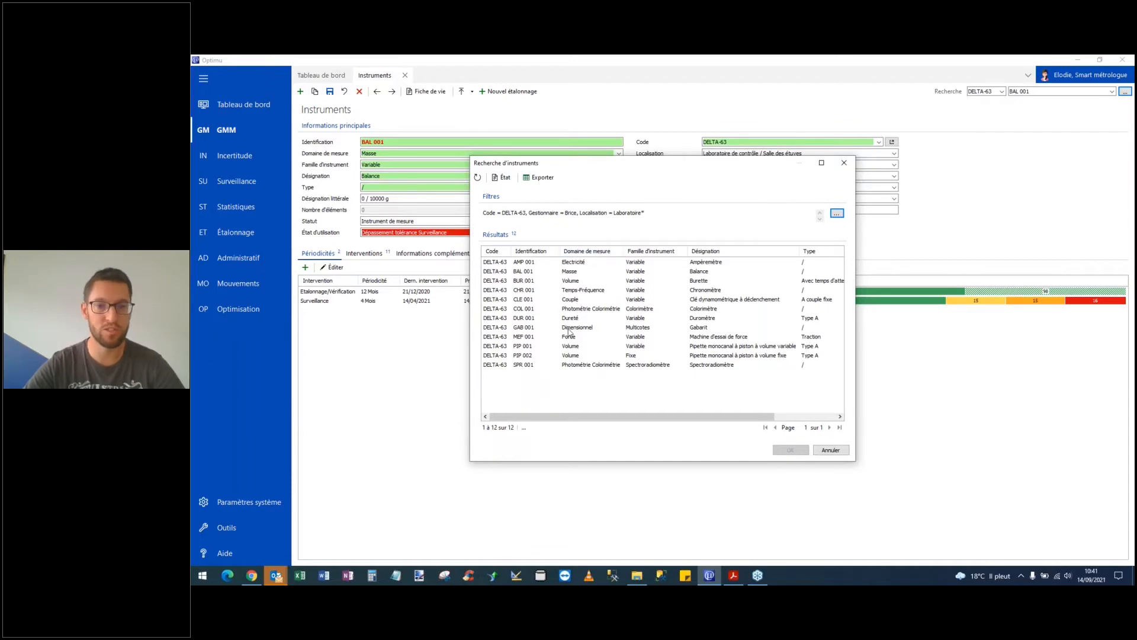
pyautogui.doubleClick(581, 264)
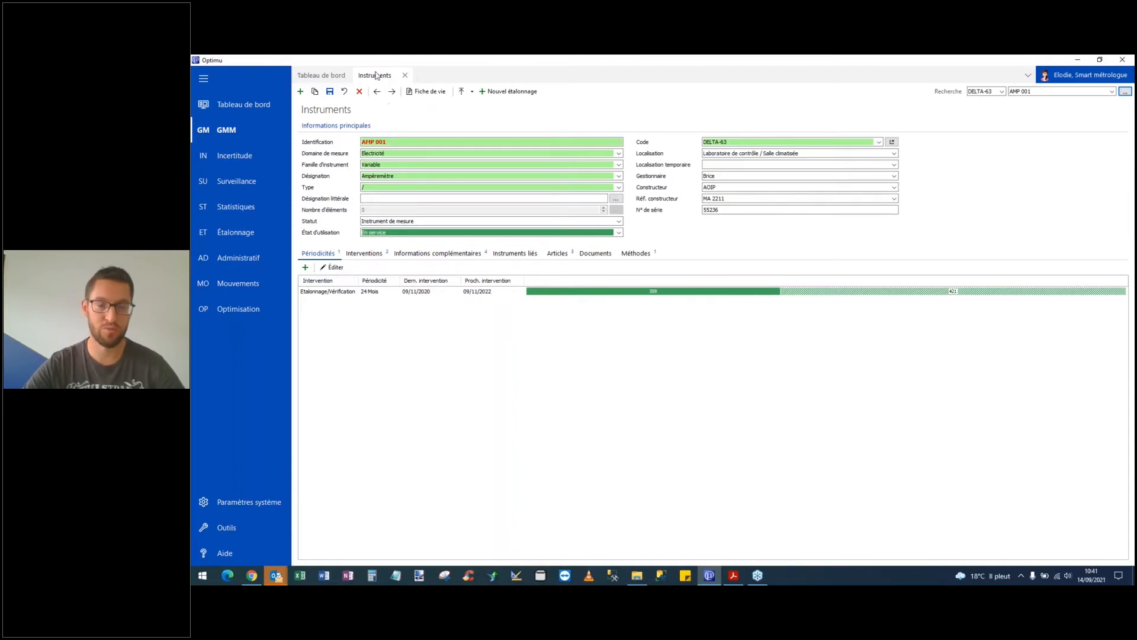
# Create and save a new instrument with the Désignation Thermocouple and Type K
pyautogui.click(301, 92)
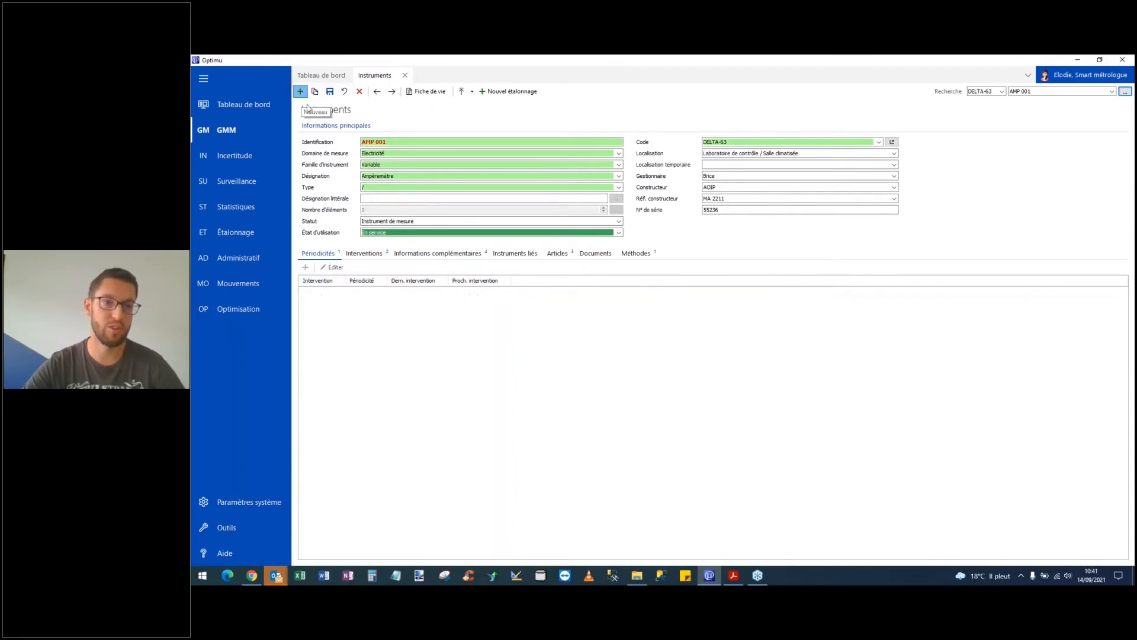
pyautogui.click(406, 176)
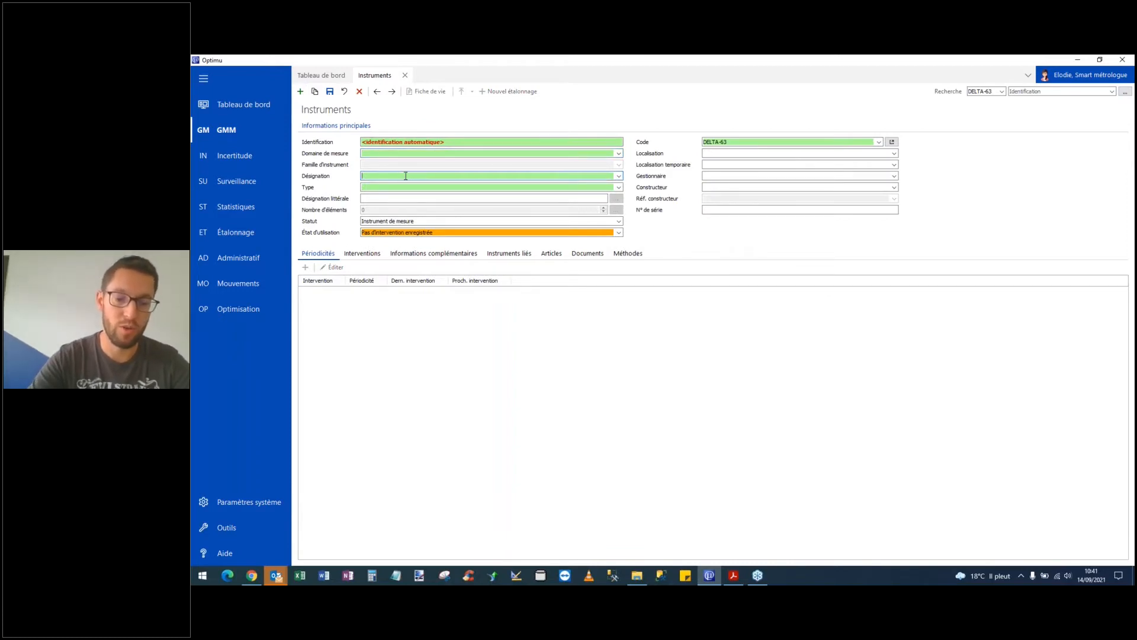
pyautogui.write('Thermocouple')
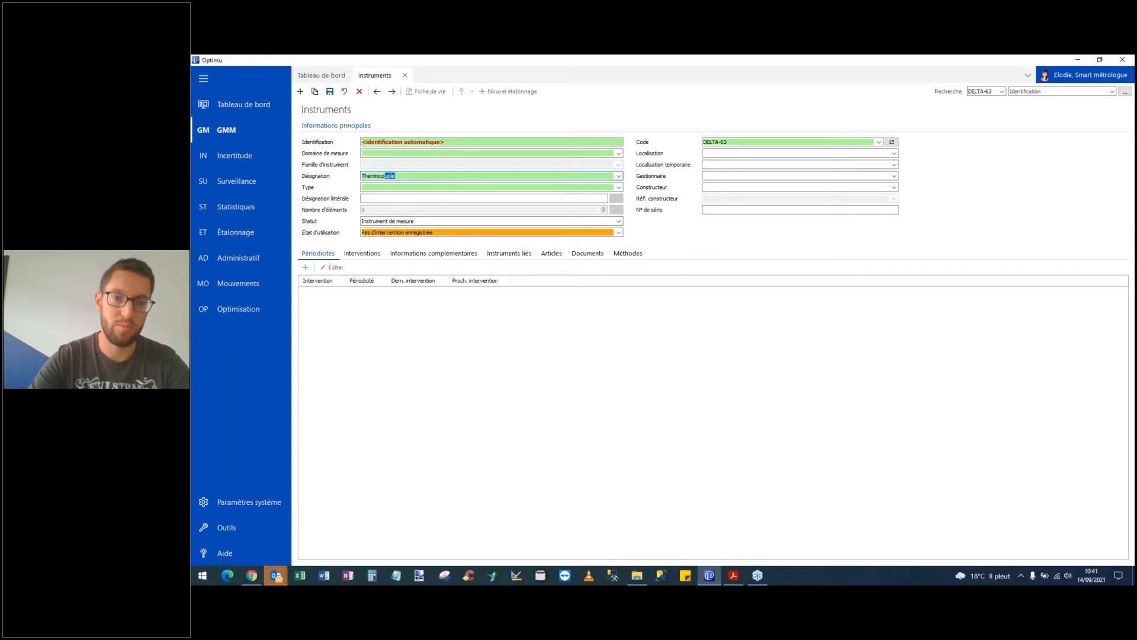
pyautogui.press('Tab')
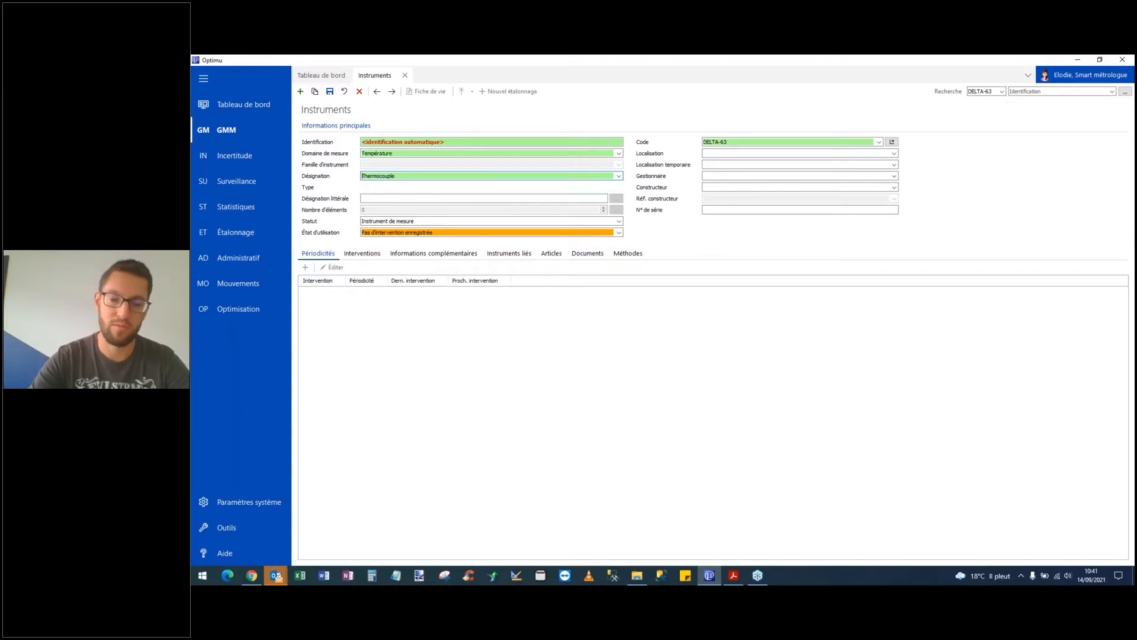
pyautogui.write('K')
pyautogui.press('Tab')
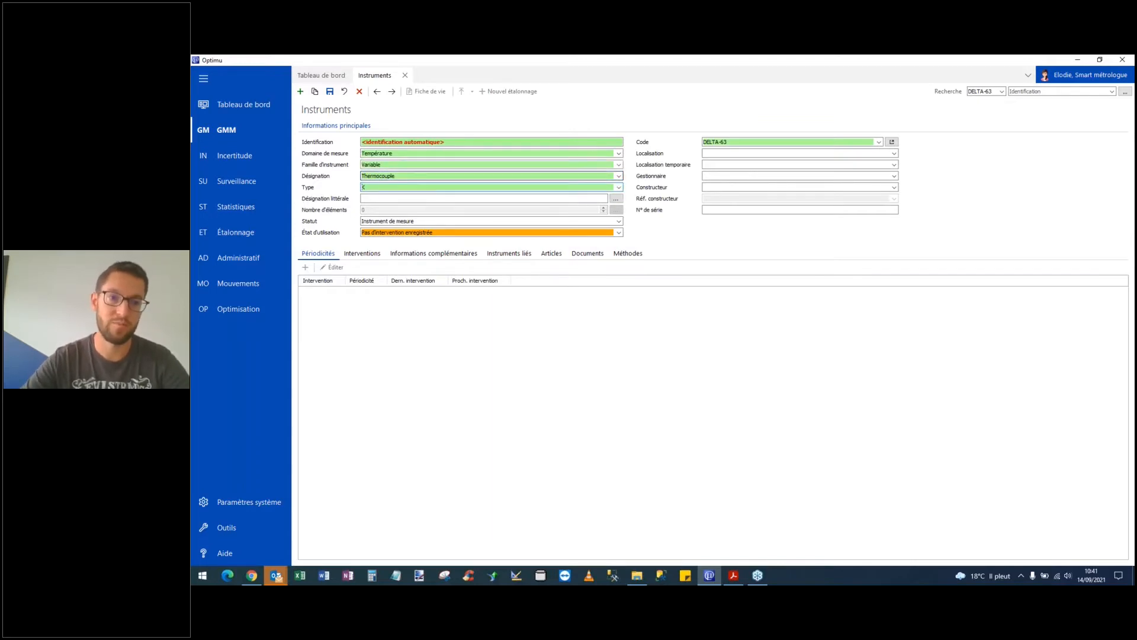
pyautogui.click(330, 92)
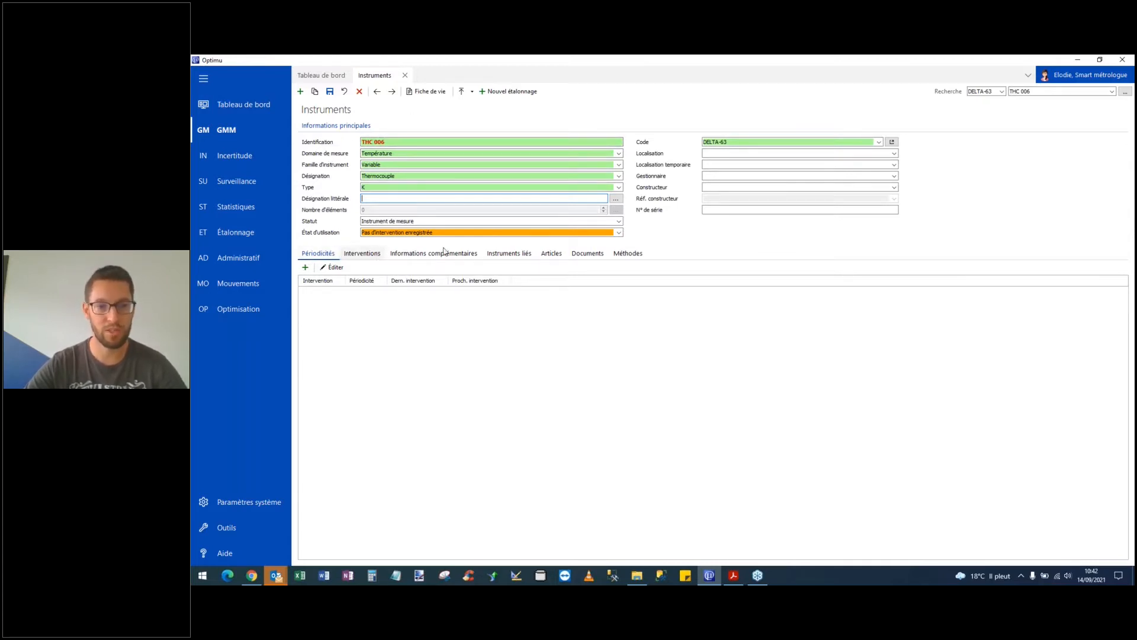
# Add a 12-month Etalonnage/Vérification periodicity to the new thermocouple
pyautogui.click(306, 267)
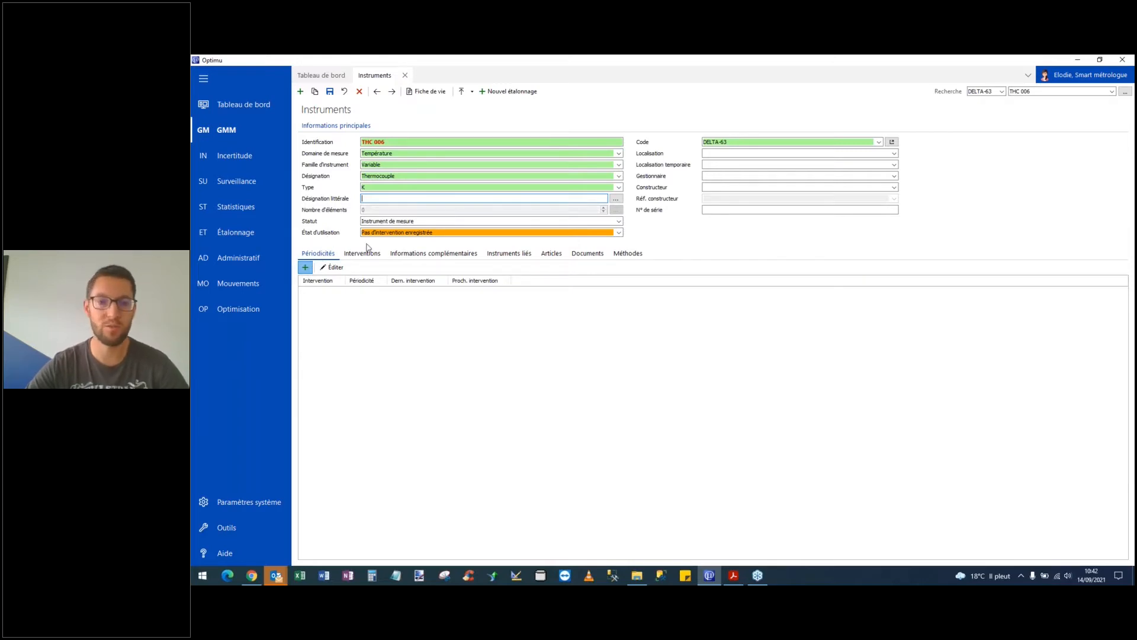
pyautogui.write('Etalonnage/Vérification')
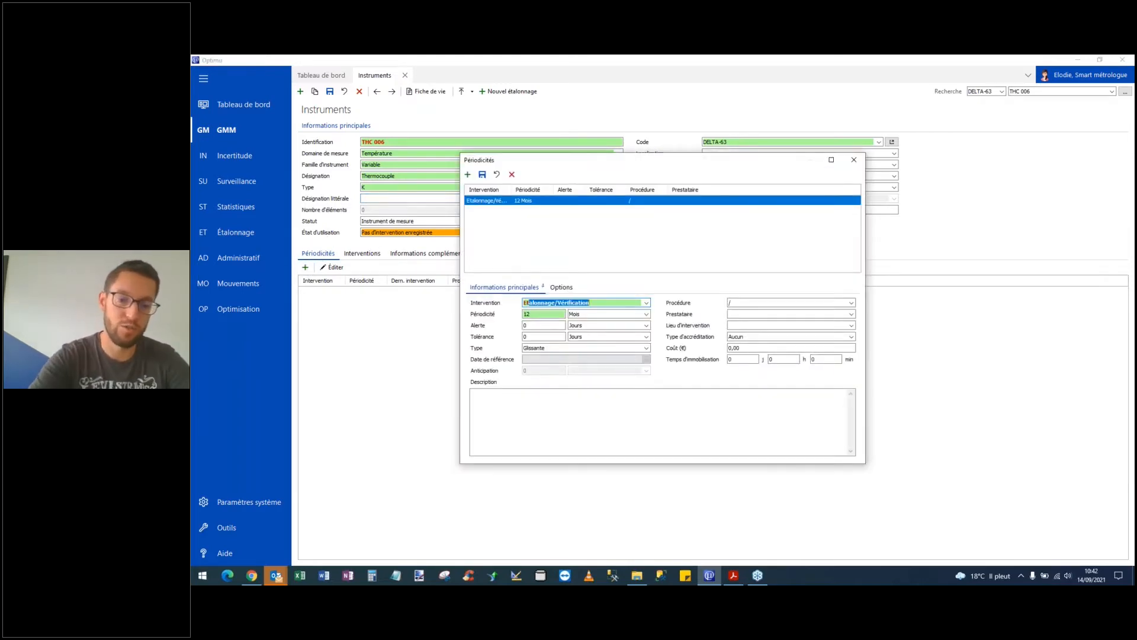
pyautogui.press('Tab')
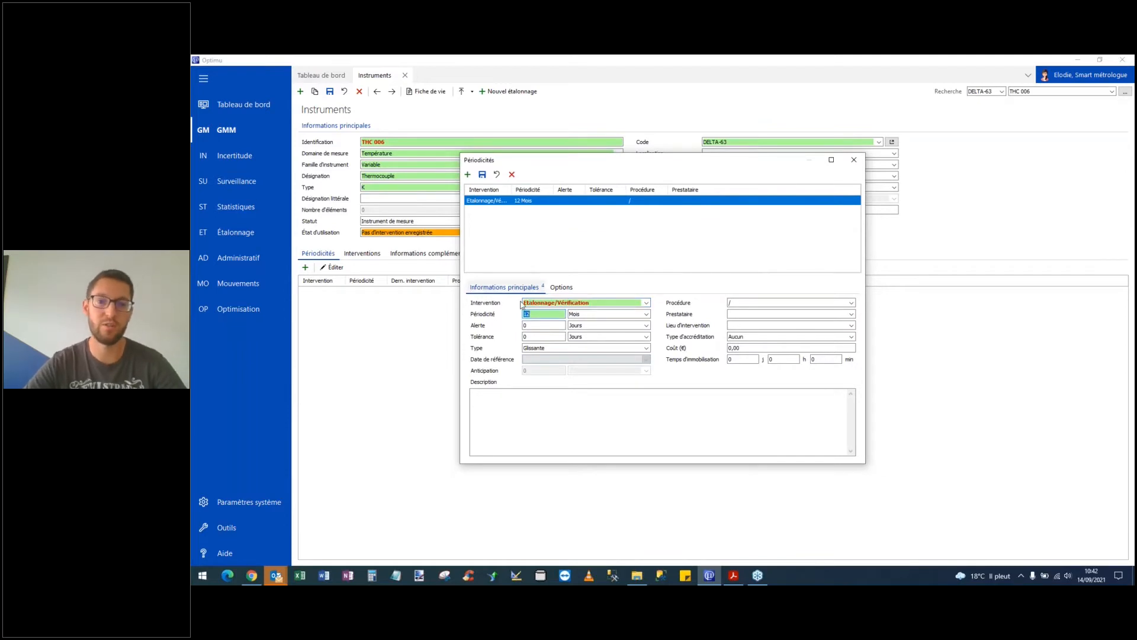
pyautogui.click(854, 159)
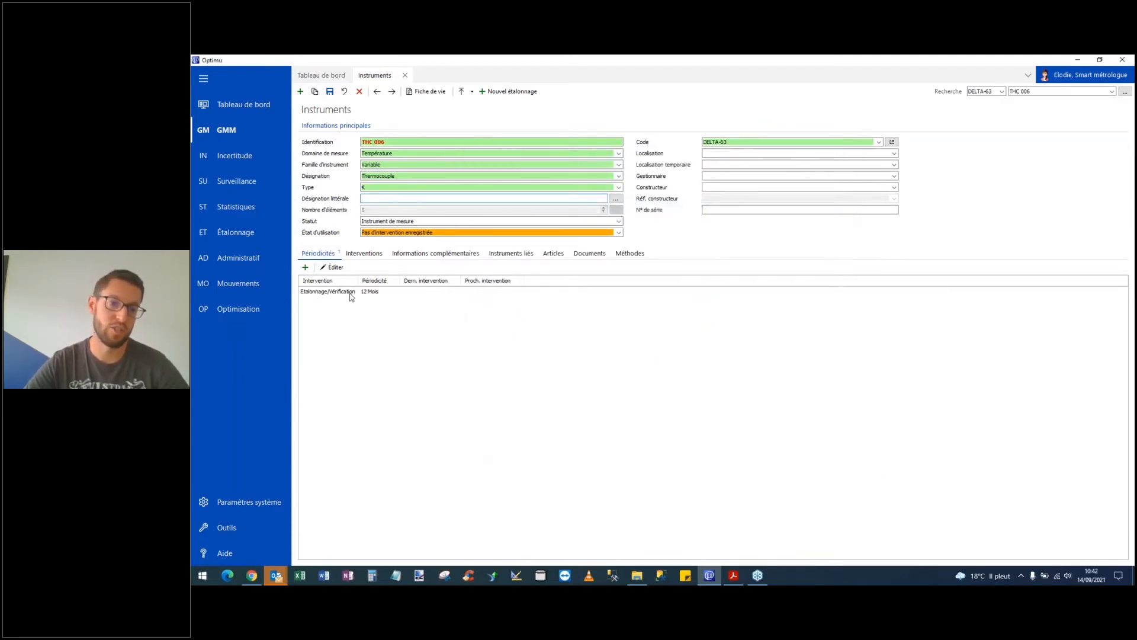
# Record an Etalonnage/Vérification intervention for the thermocouple with the Avis Conforme, then return to its periodicities
pyautogui.click(371, 254)
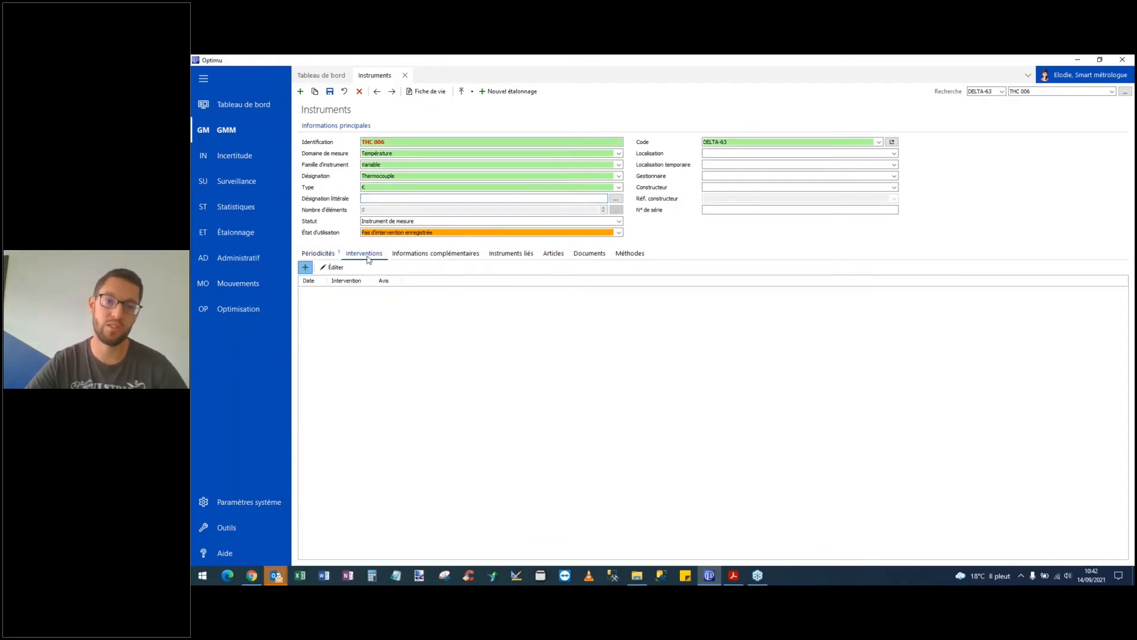
pyautogui.press('Return')
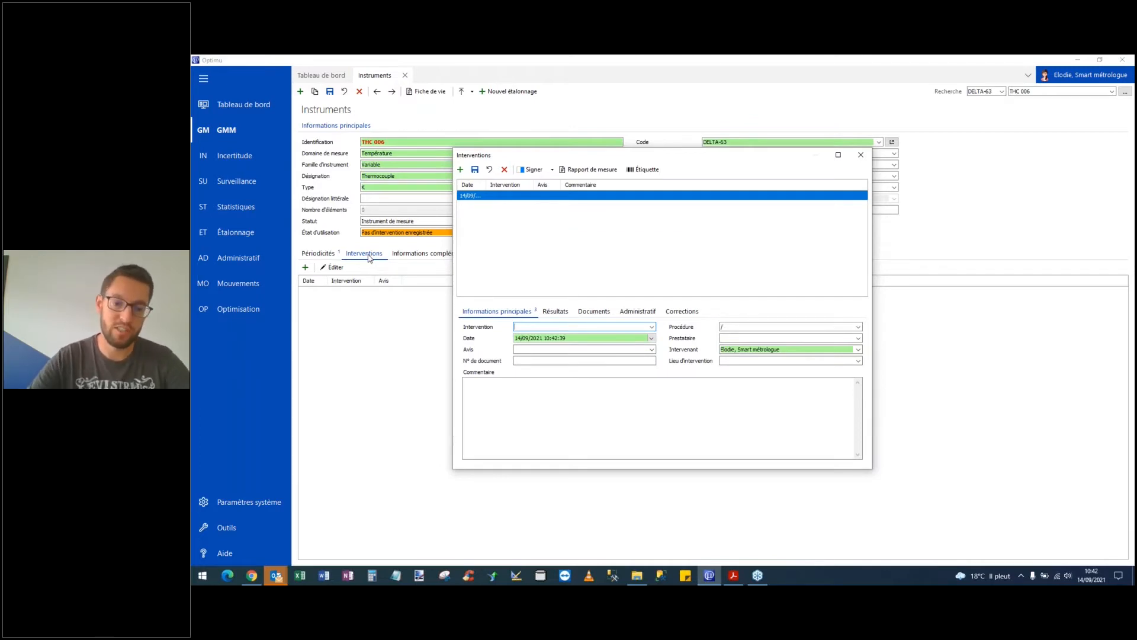
pyautogui.write('Etalonnage/Vérification')
pyautogui.press('Tab')
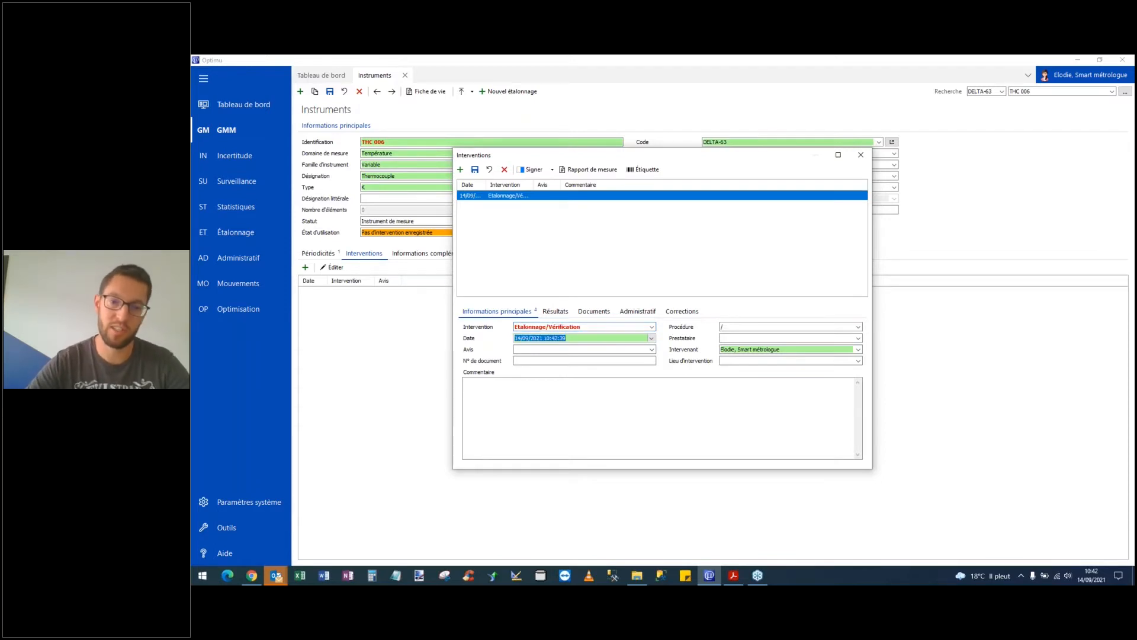
pyautogui.click(540, 349)
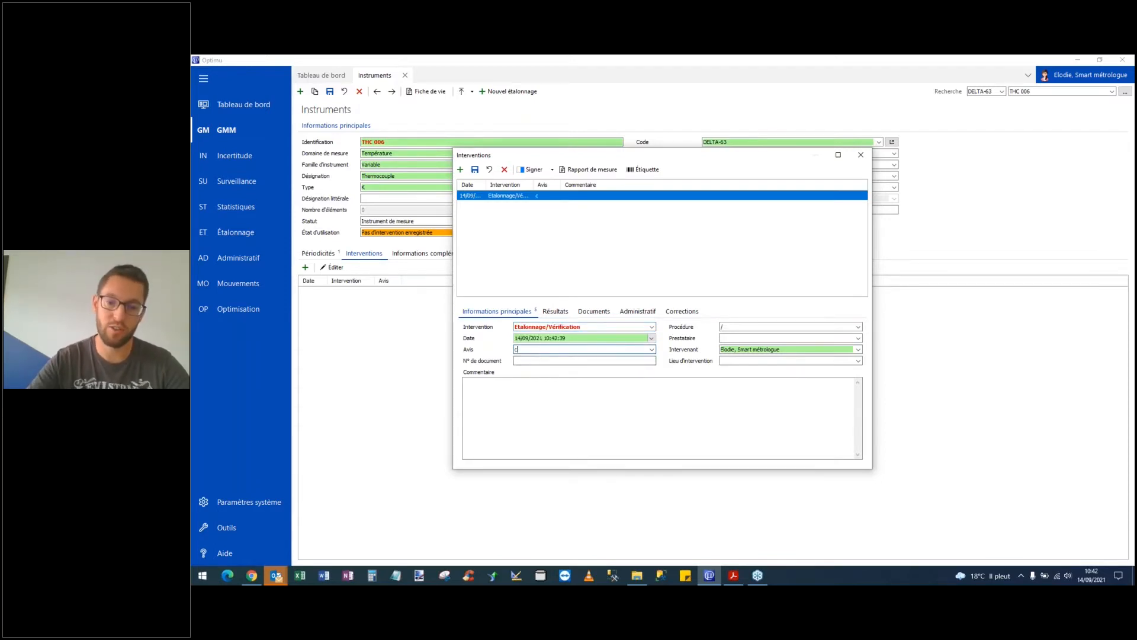
pyautogui.write('c')
pyautogui.press('Tab')
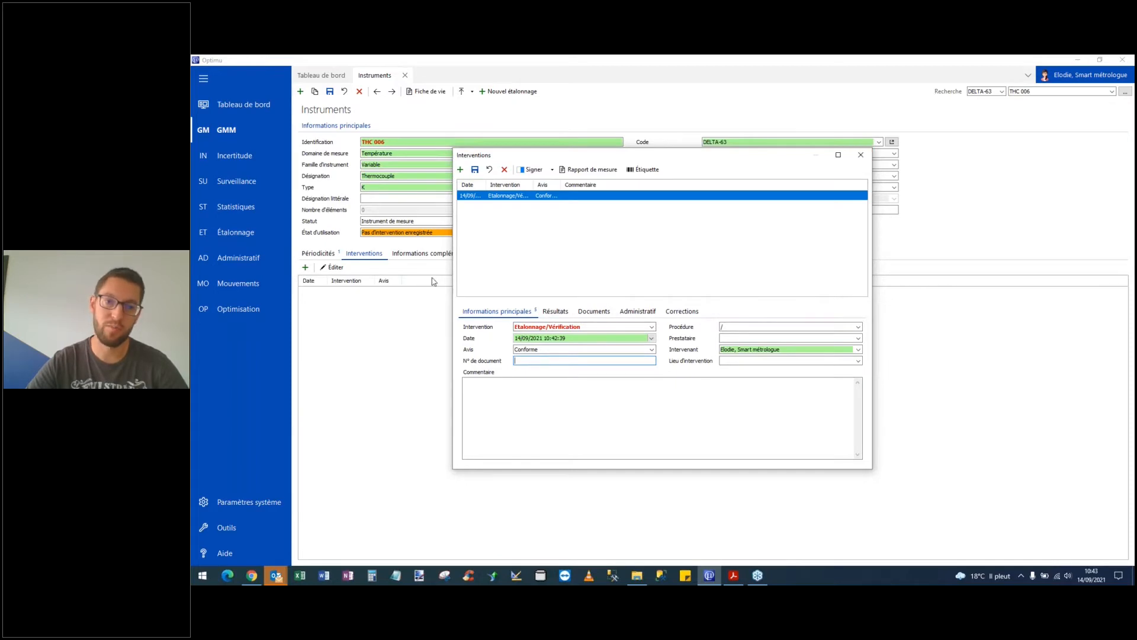
pyautogui.click(320, 254)
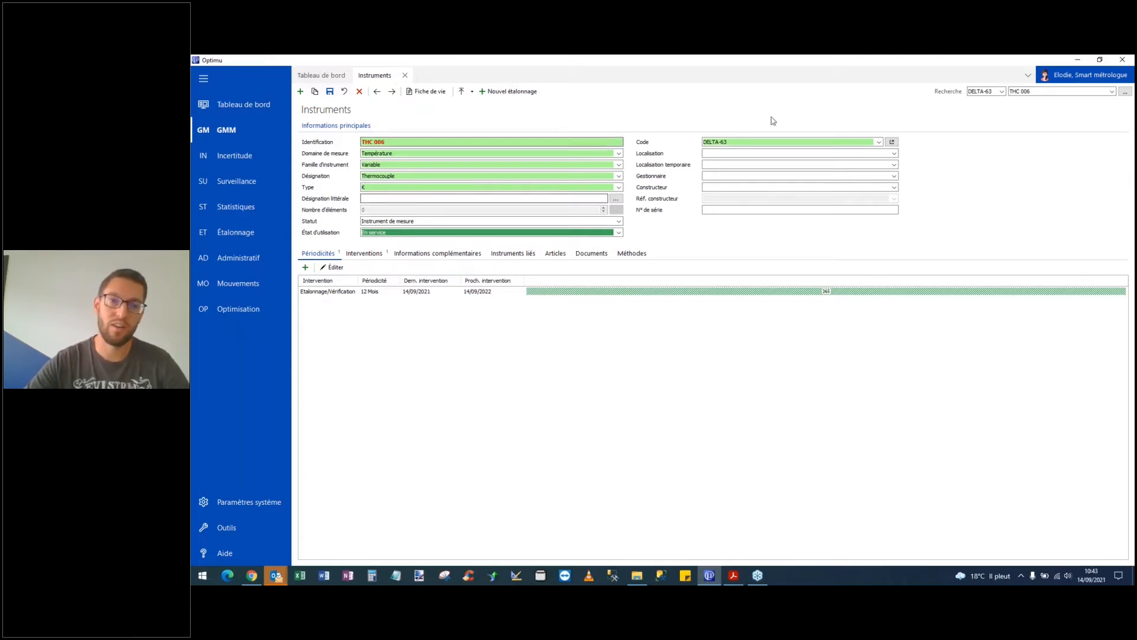
# Find instrument PAC 001 with the quick search and display its list of interventions
pyautogui.click(1034, 91)
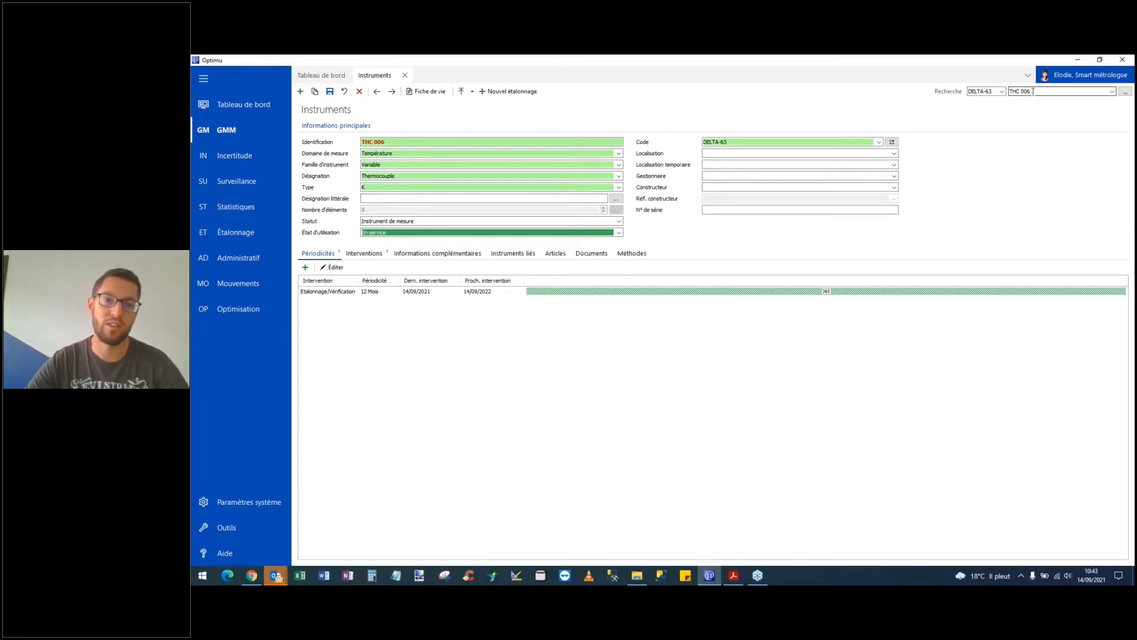
pyautogui.hotkey('ctrl', 'a')
pyautogui.write('PAC')
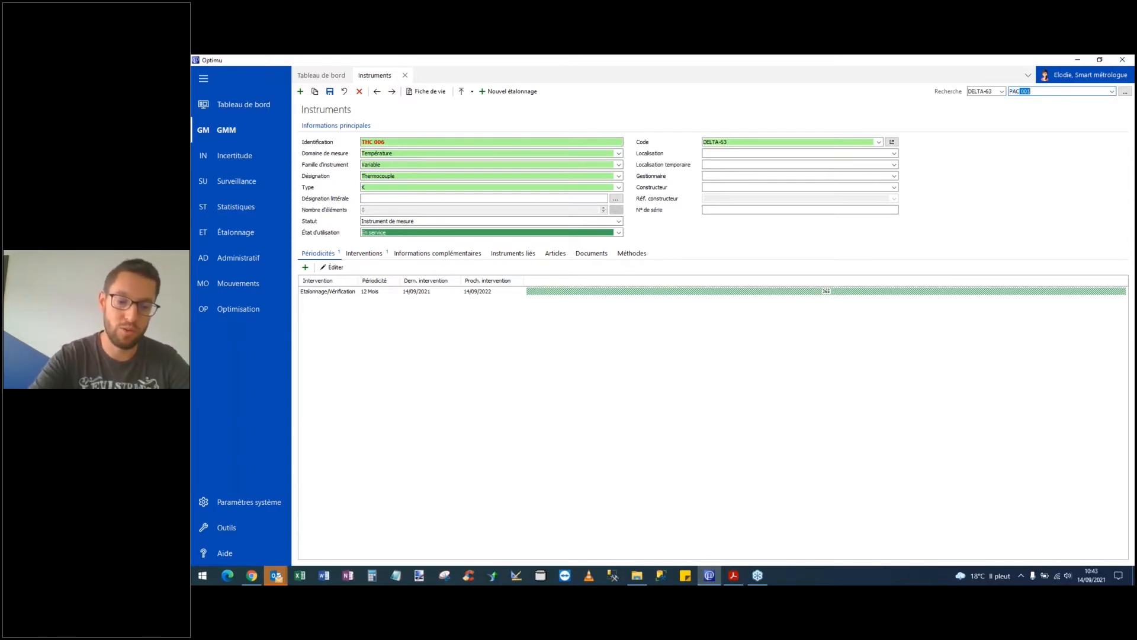
pyautogui.press('Return')
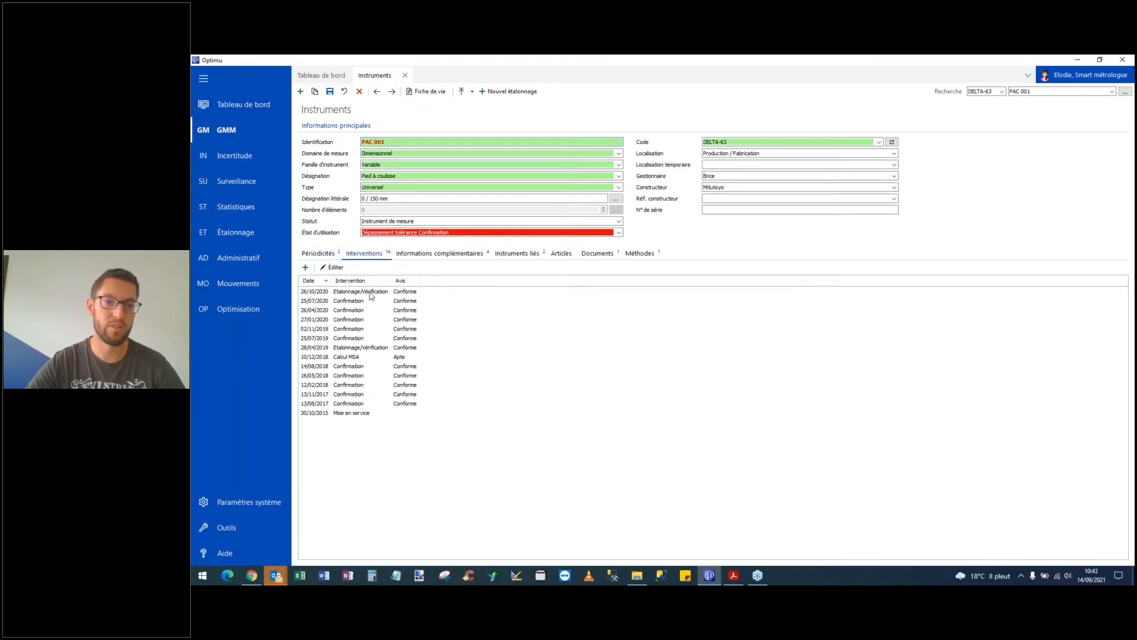
# Link DM-ELO-PAC 001-00001.pdf from drive C: to the 26/10/2020 Etalonnage/Vérification intervention's documents and open the PDF
pyautogui.doubleClick(370, 294)
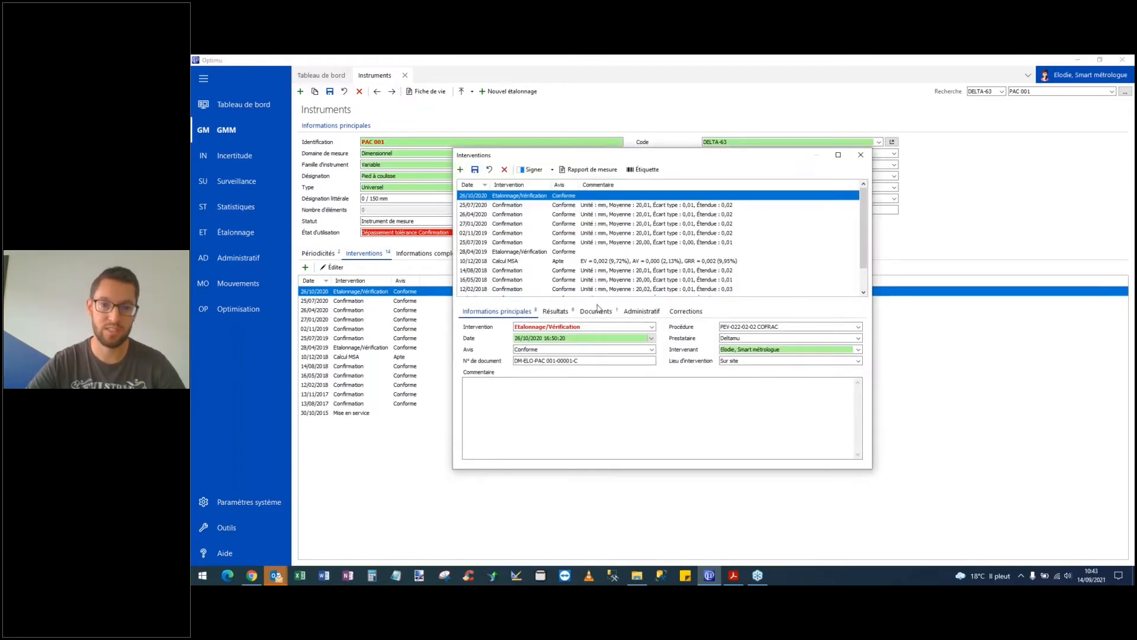
pyautogui.click(595, 312)
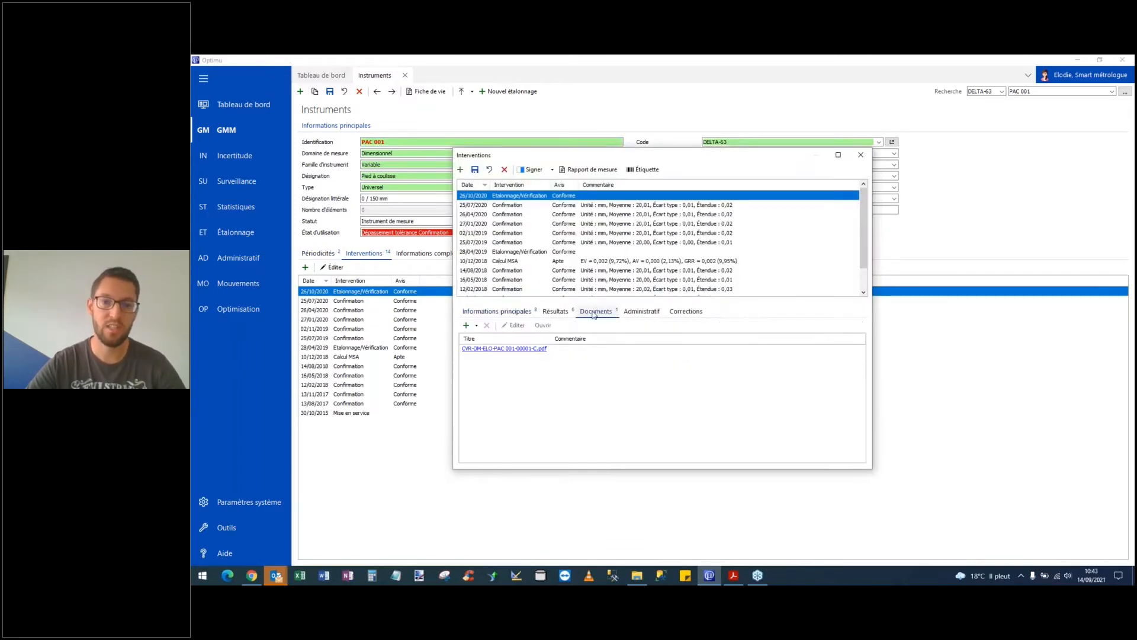
pyautogui.click(466, 326)
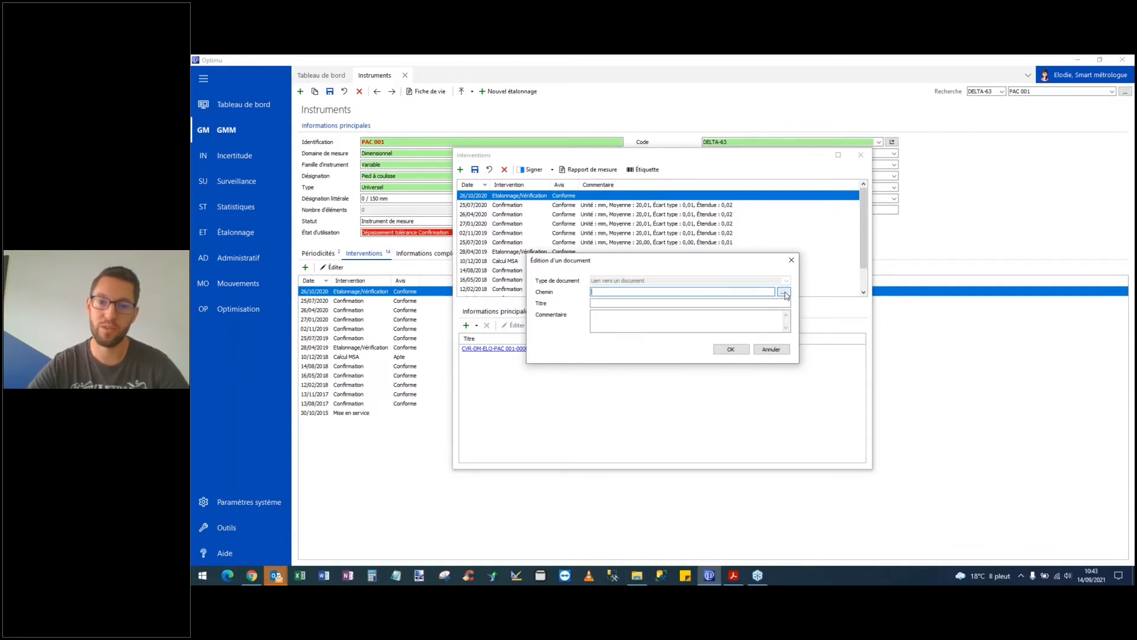
pyautogui.click(784, 293)
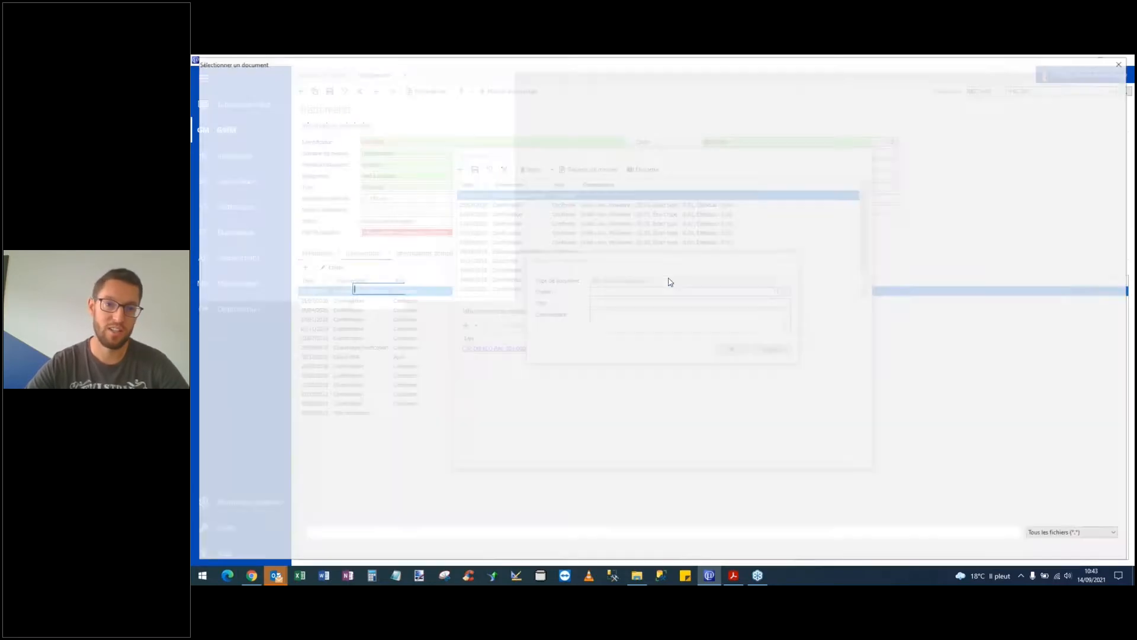
pyautogui.click(394, 250)
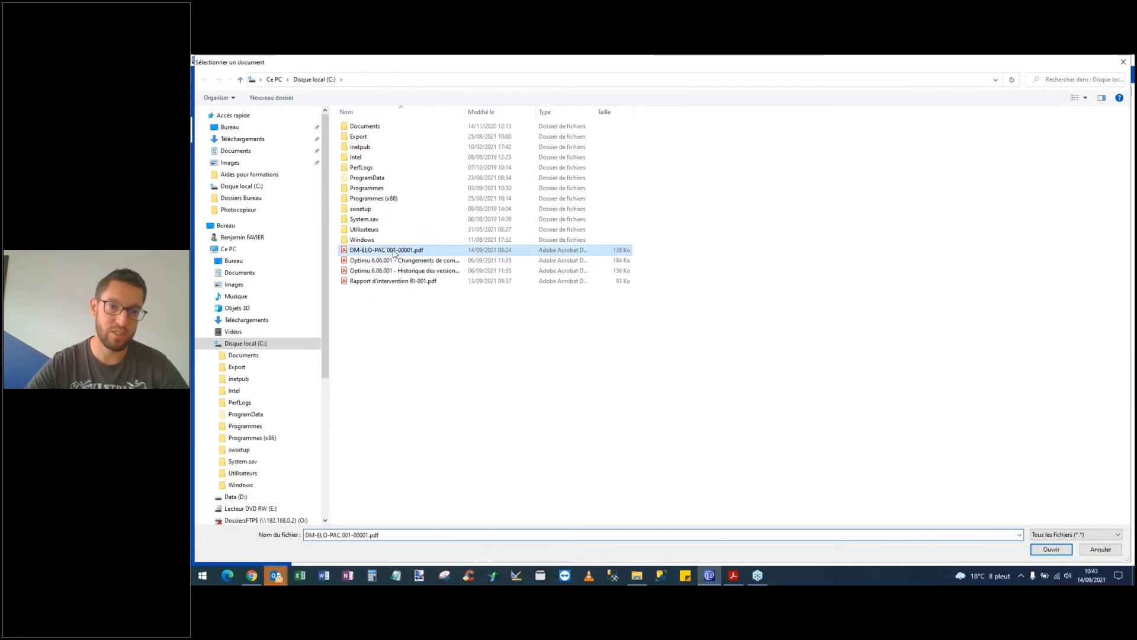
pyautogui.doubleClick(394, 250)
pyautogui.click(733, 349)
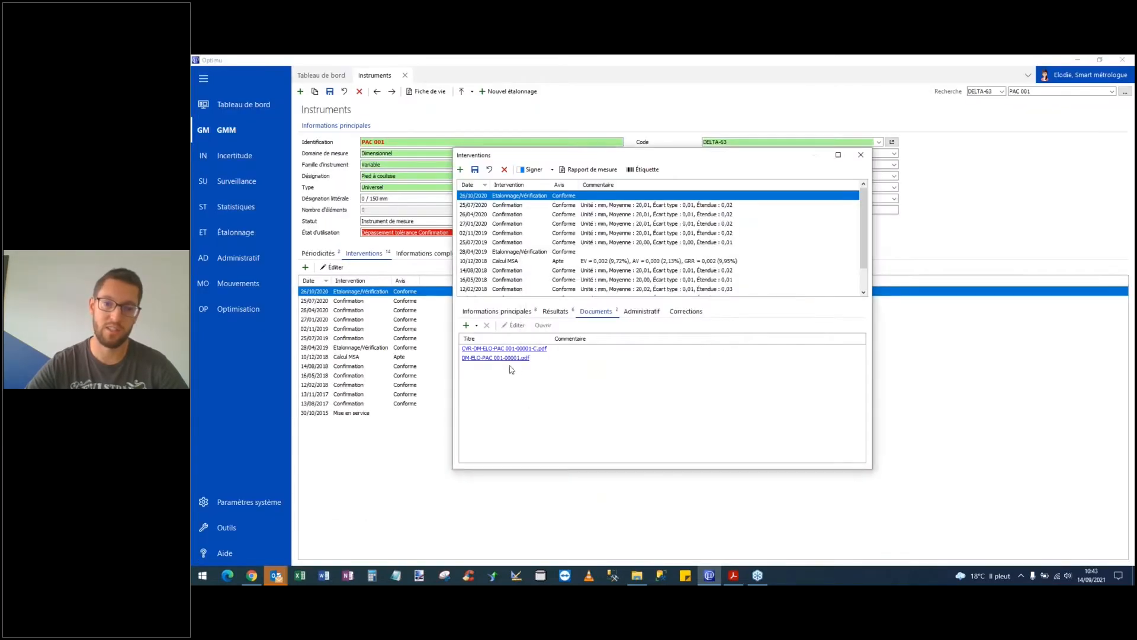
pyautogui.click(508, 359)
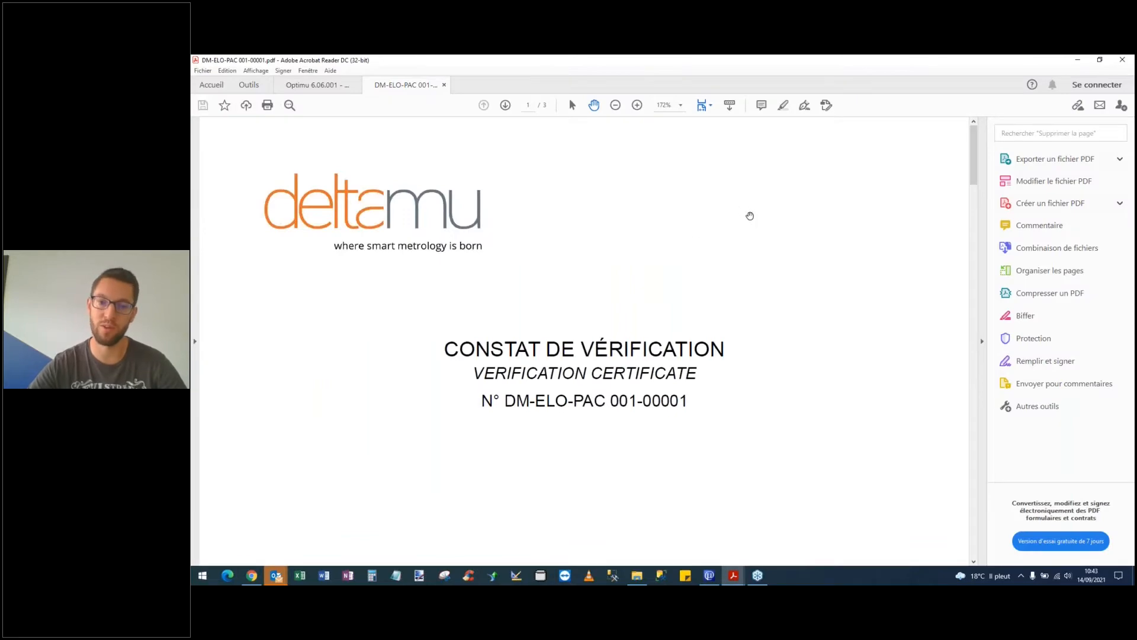
# Look through the pages of the PAC 001 verification certificate, close the PDF and return to Optimu
pyautogui.scroll(-15, 750, 216)
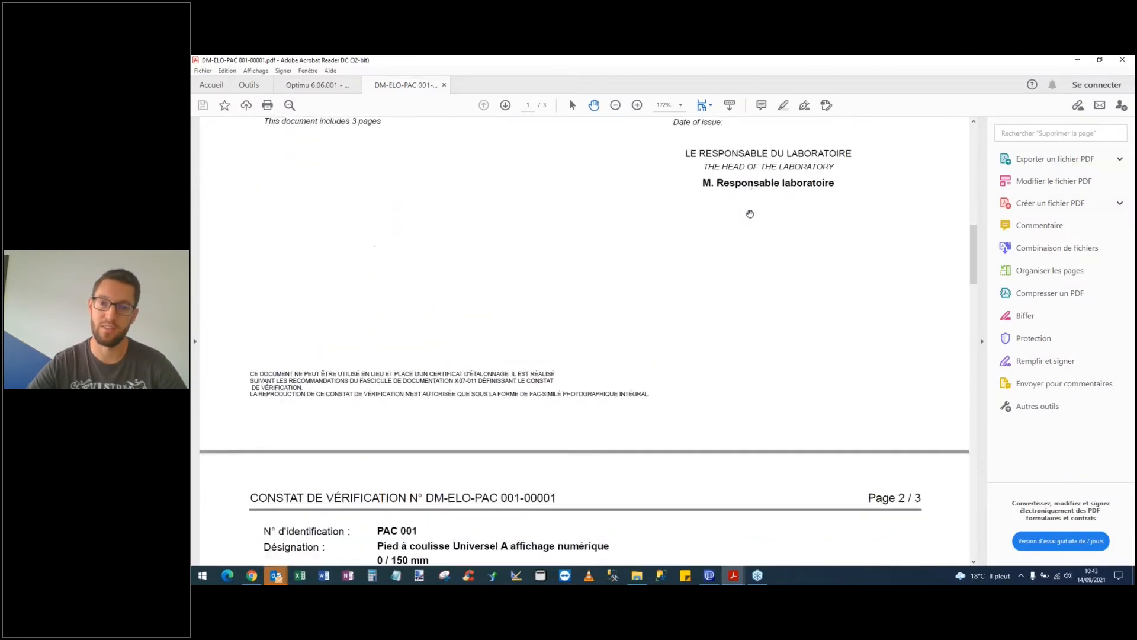
pyautogui.scroll(-10, 750, 214)
pyautogui.scroll(7, 747, 234)
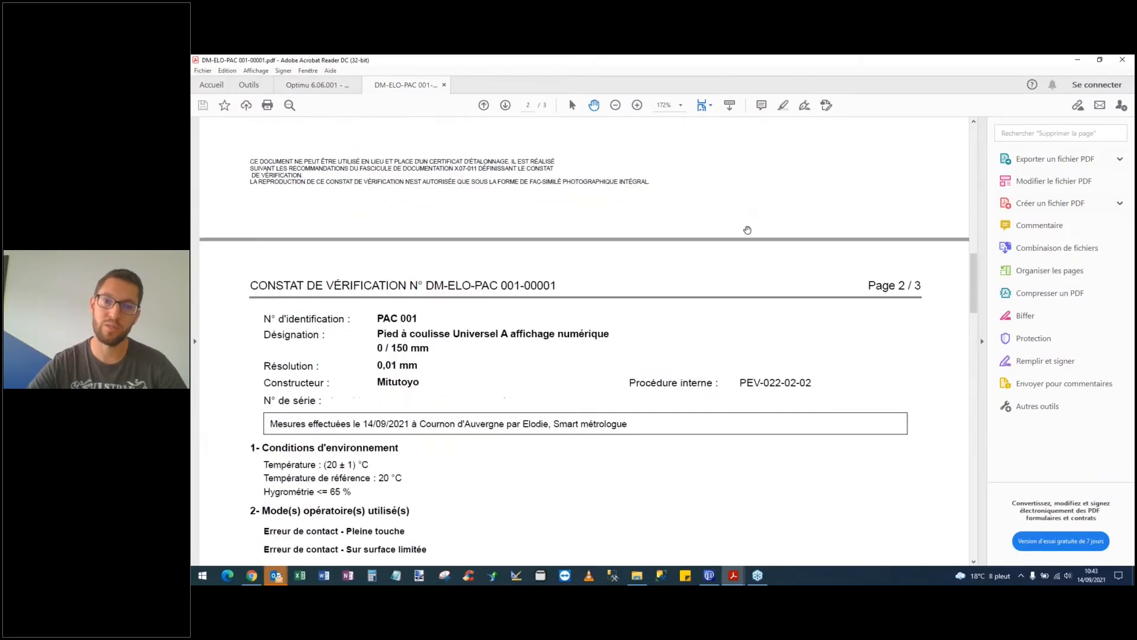
pyautogui.scroll(8, 748, 230)
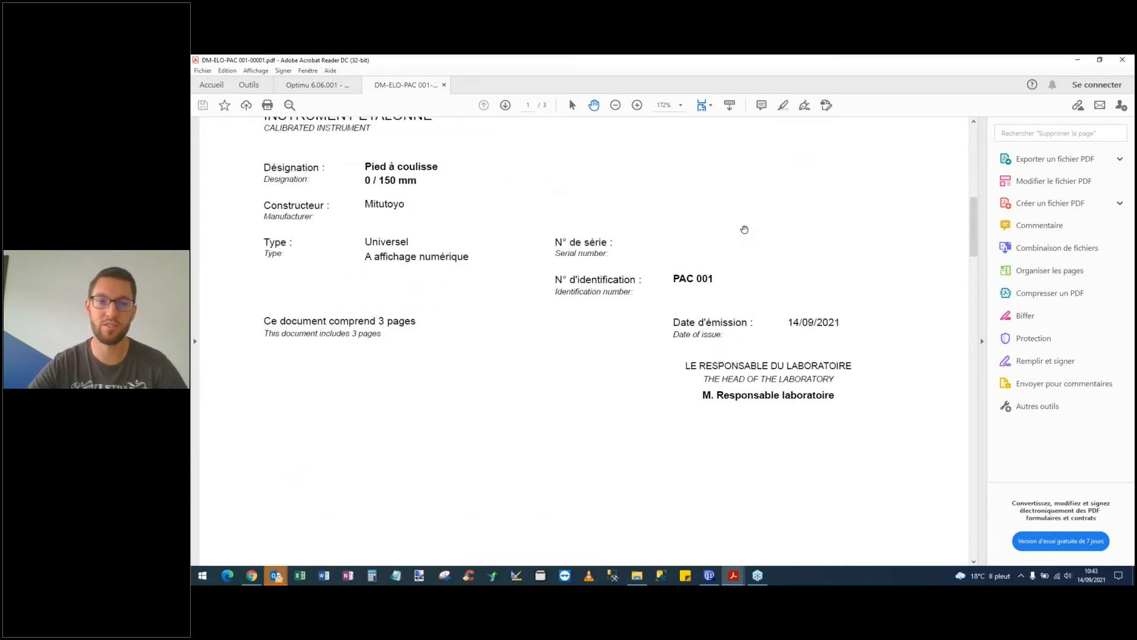
pyautogui.scroll(8, 744, 230)
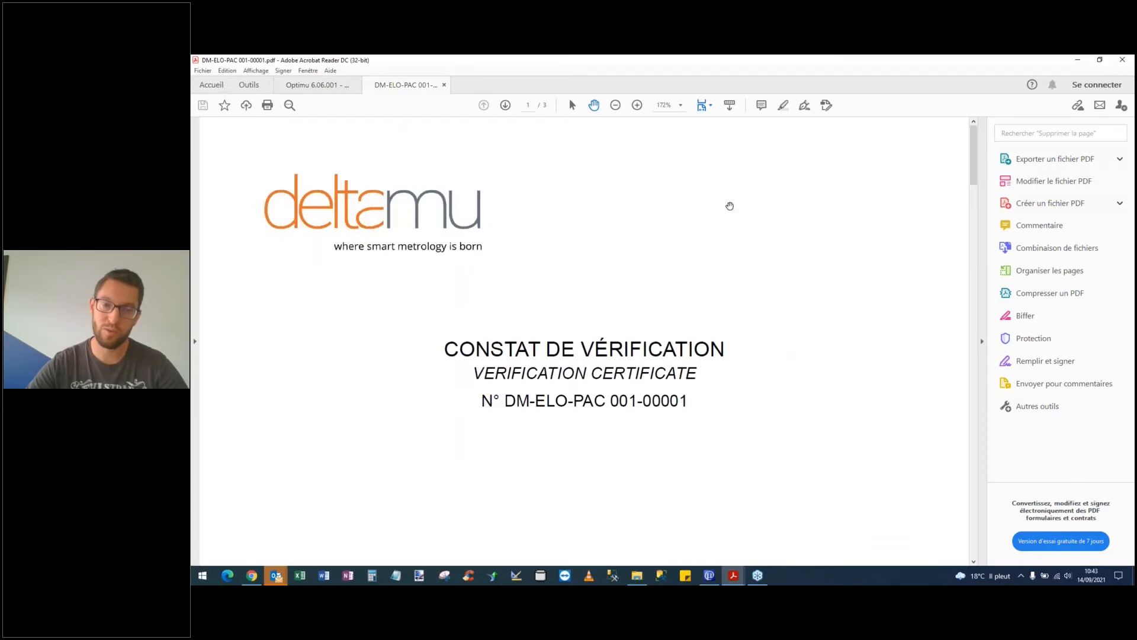
pyautogui.click(444, 85)
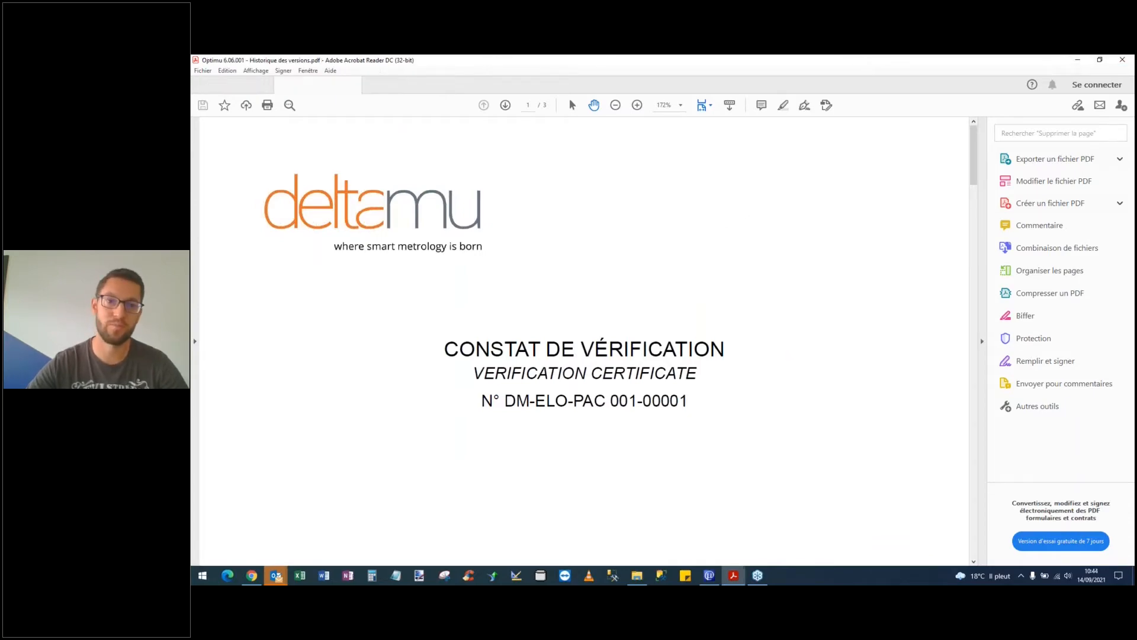
pyautogui.click(1078, 59)
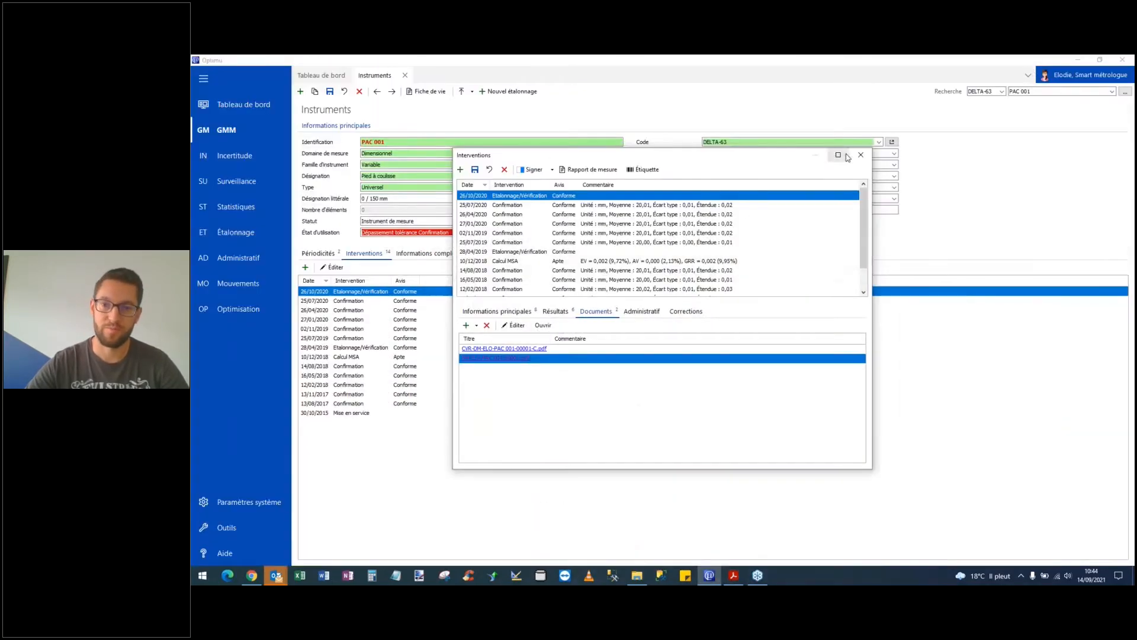
# Review the results and administrative details of the 26/10/2020 Etalonnage/Vérification intervention, then close the interventions window
pyautogui.click(555, 312)
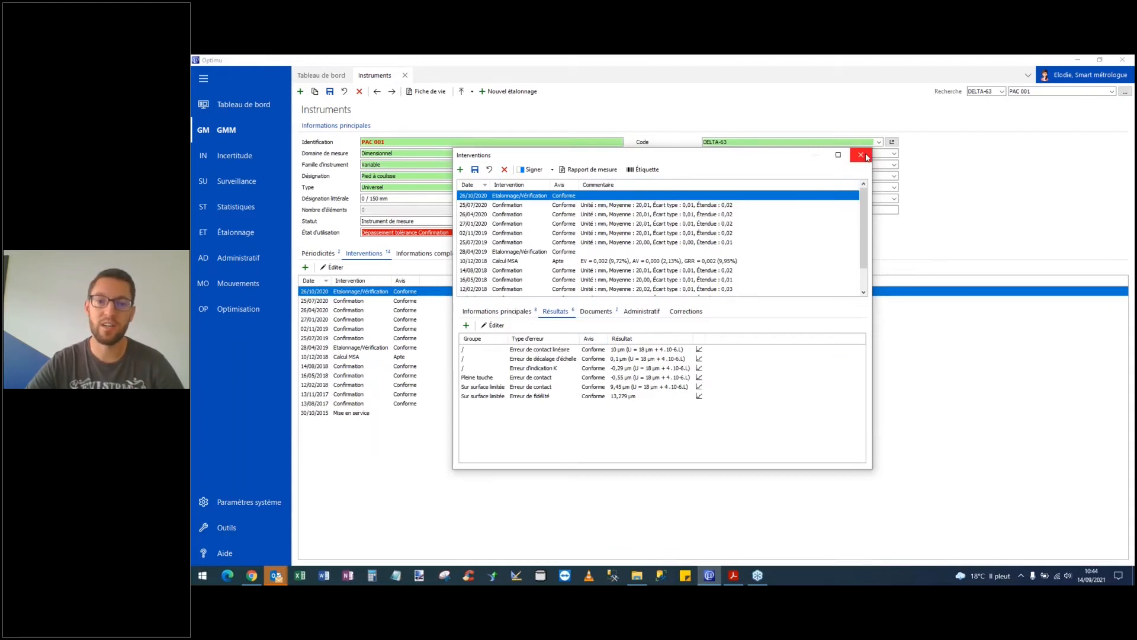
pyautogui.click(641, 311)
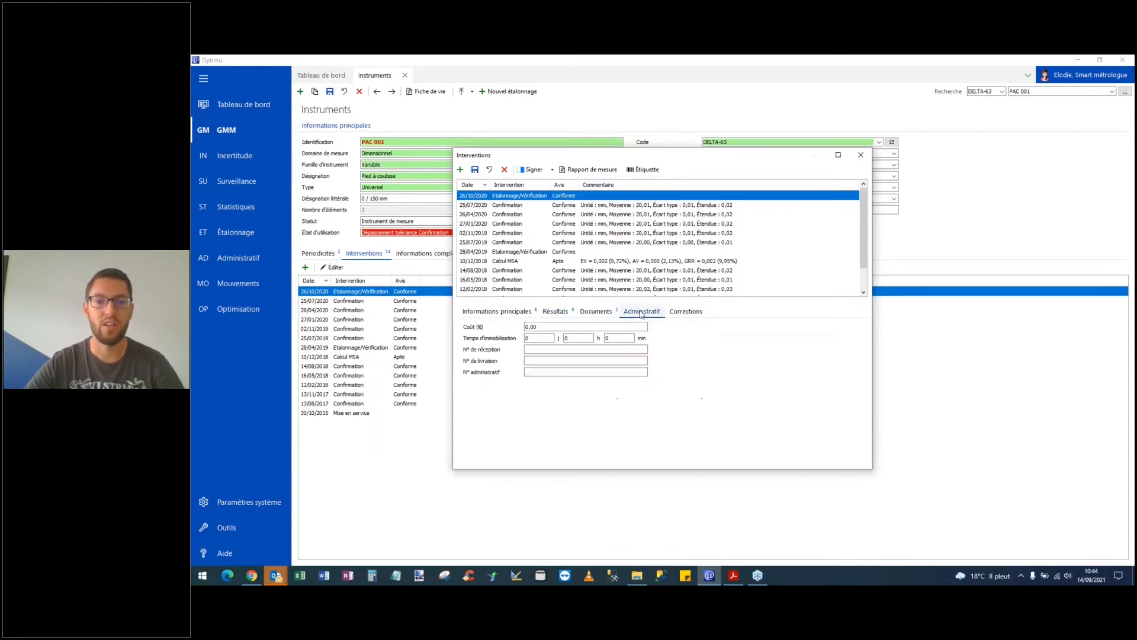
pyautogui.click(542, 337)
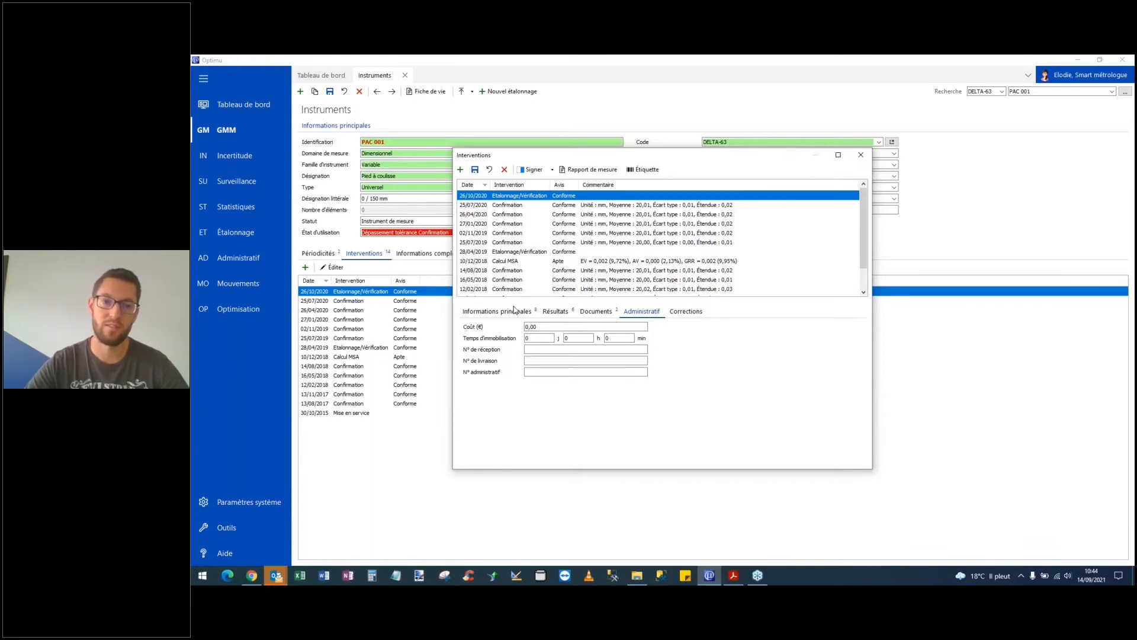
pyautogui.press('Escape')
# View the instrument photo attached to PAC 001's documents and close it
pyautogui.click(601, 253)
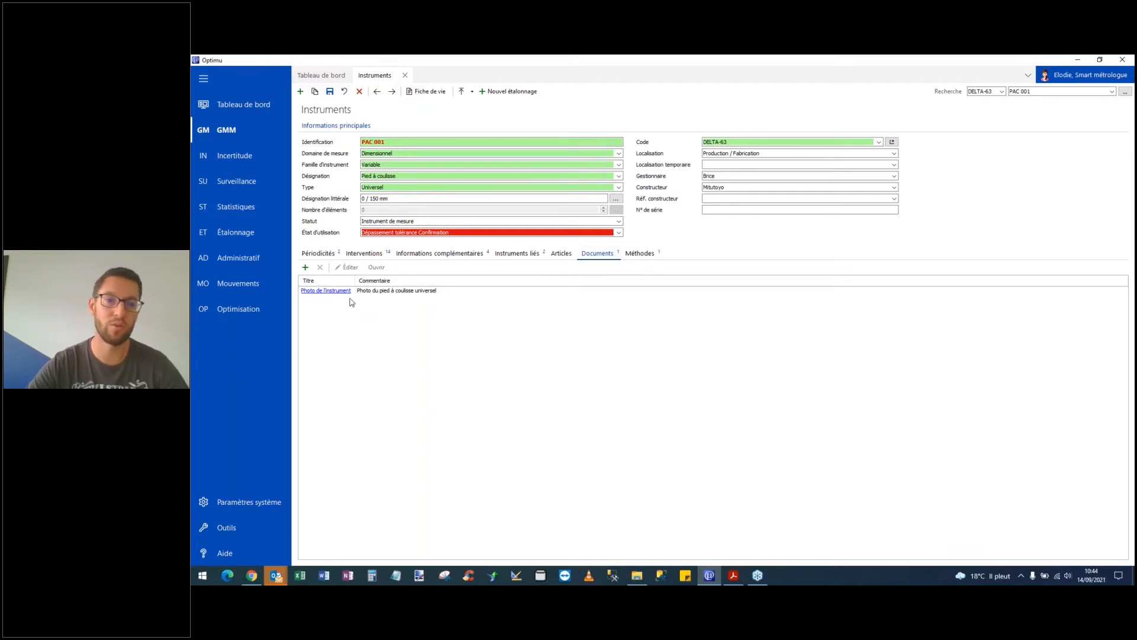
pyautogui.click(343, 292)
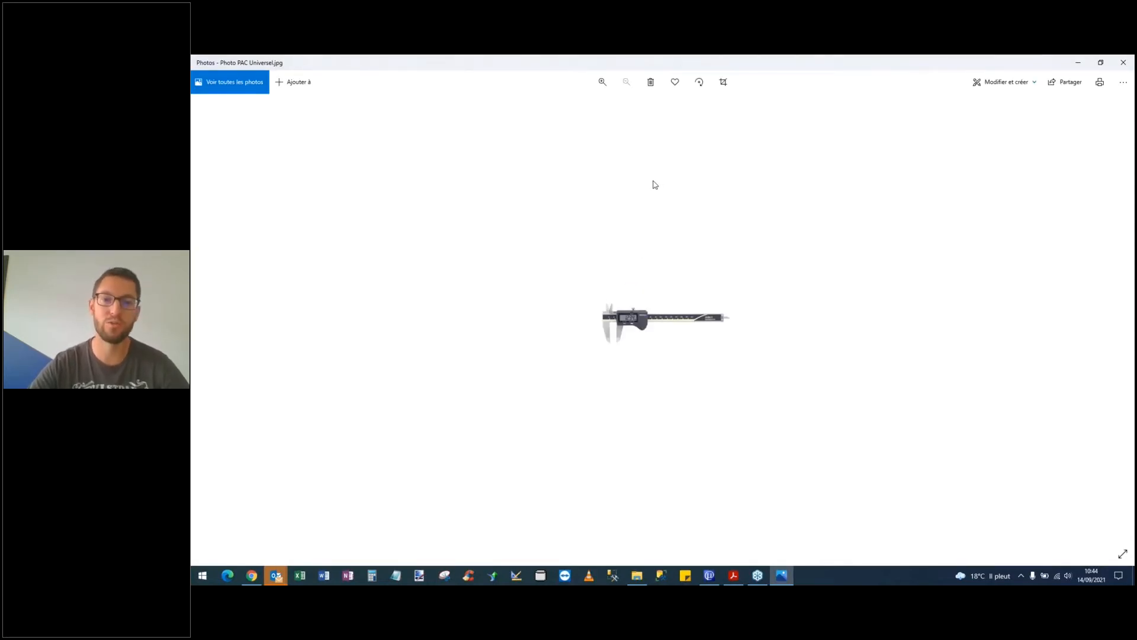
pyautogui.click(1123, 62)
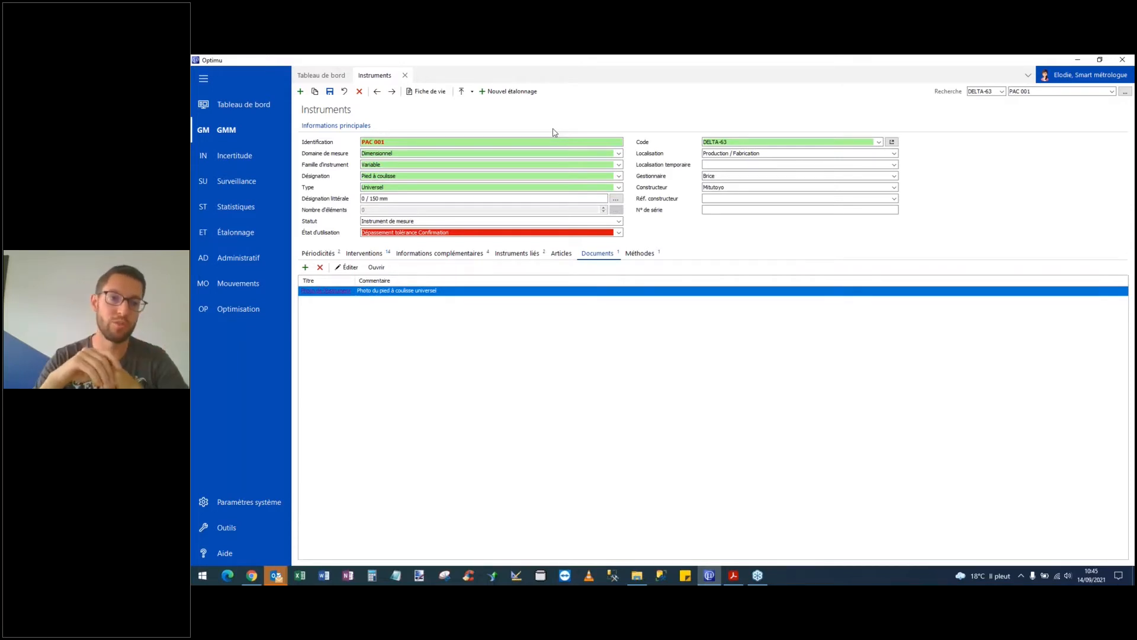
# Open the GMM plannings and limit the scheduled interventions to an end date of 30/09/2021
pyautogui.click(272, 133)
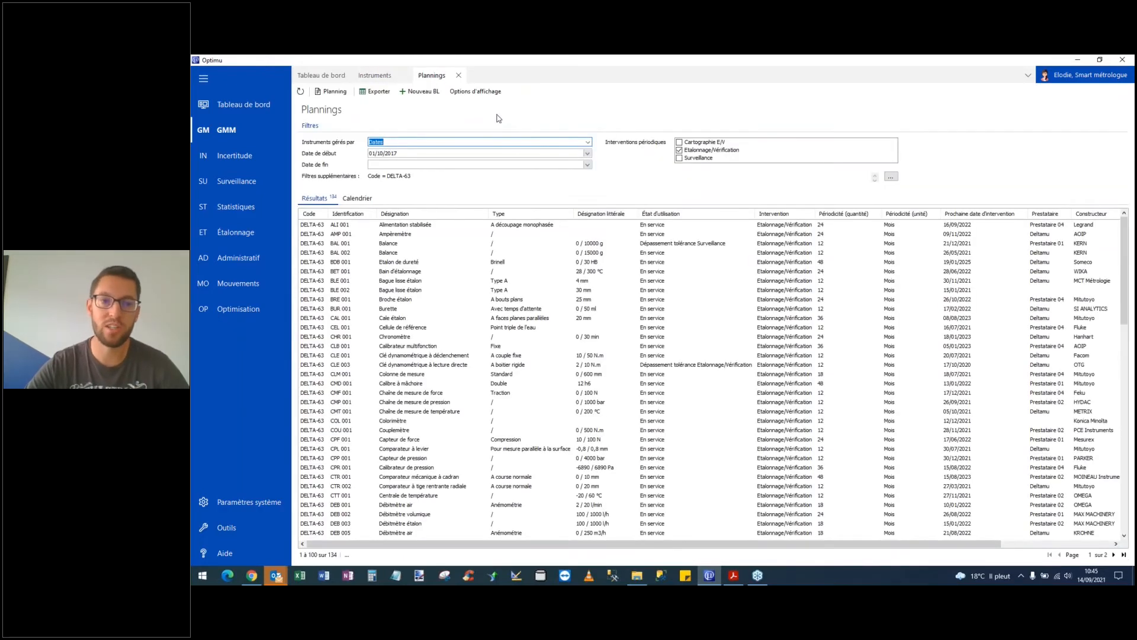
pyautogui.click(407, 154)
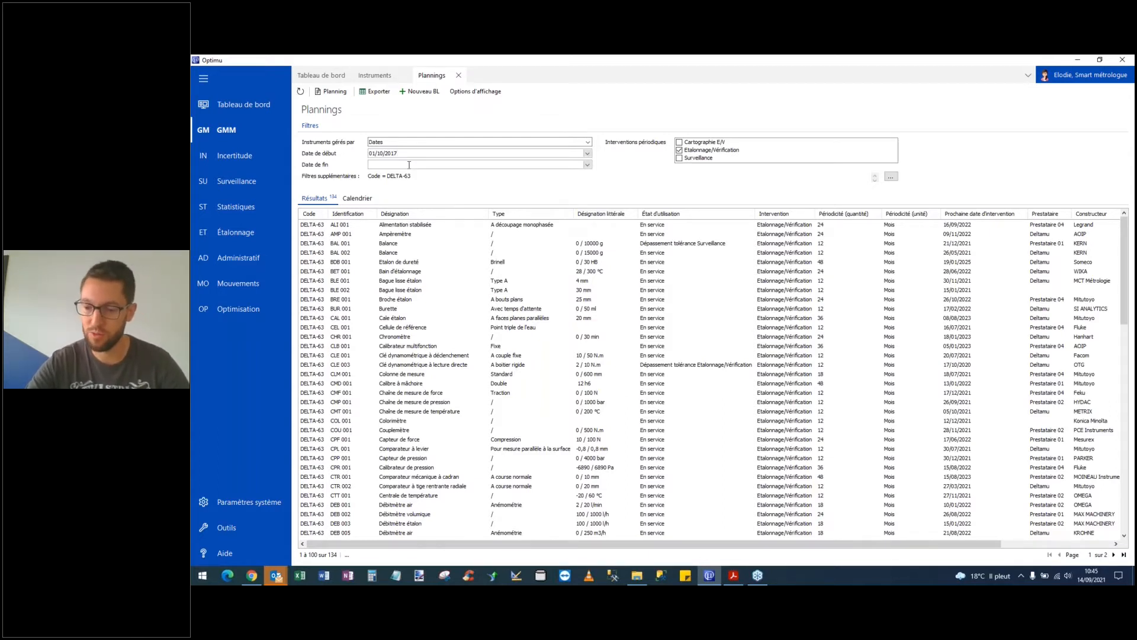
pyautogui.write('0')
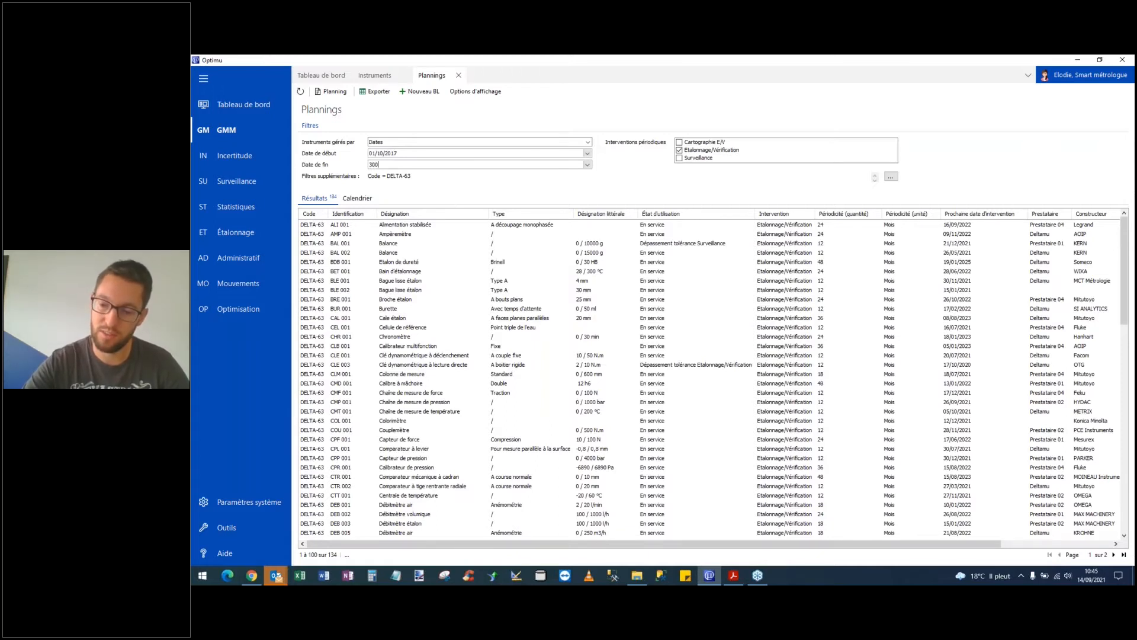
pyautogui.write('/09/2021')
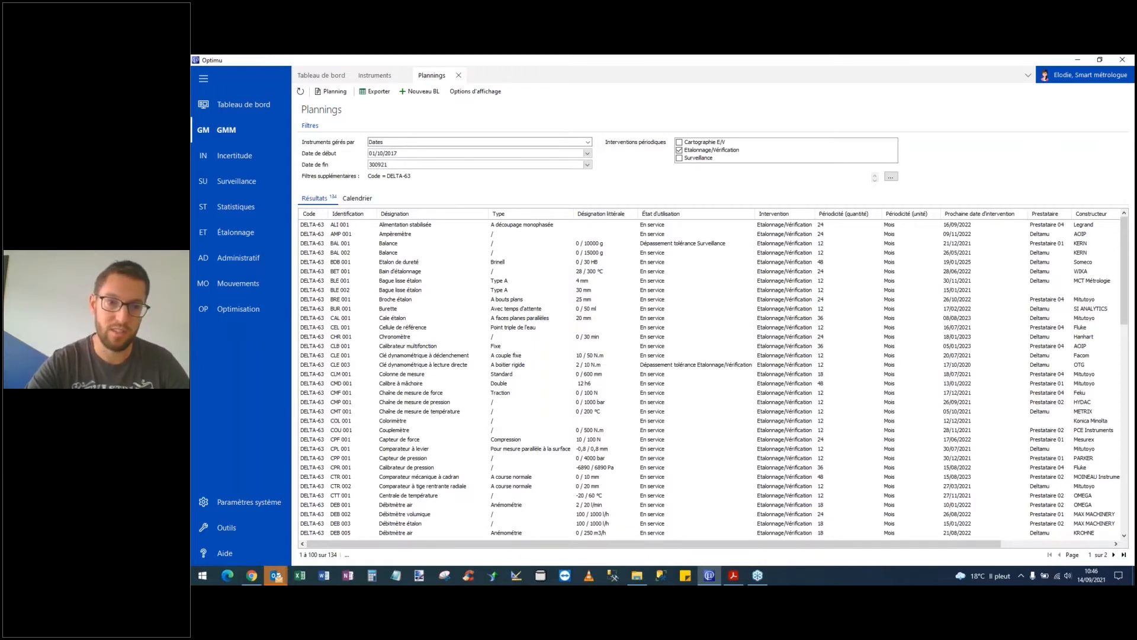
pyautogui.press('Return')
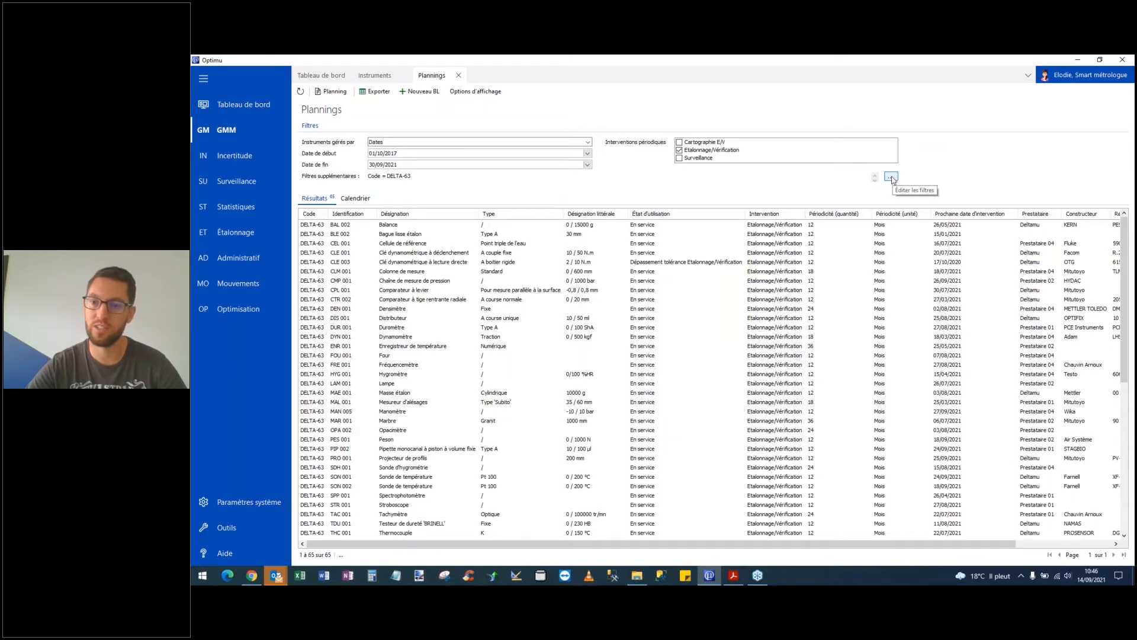
# Add an extra filter to the planning so that Prestataire equals Prestataire 02
pyautogui.click(1043, 246)
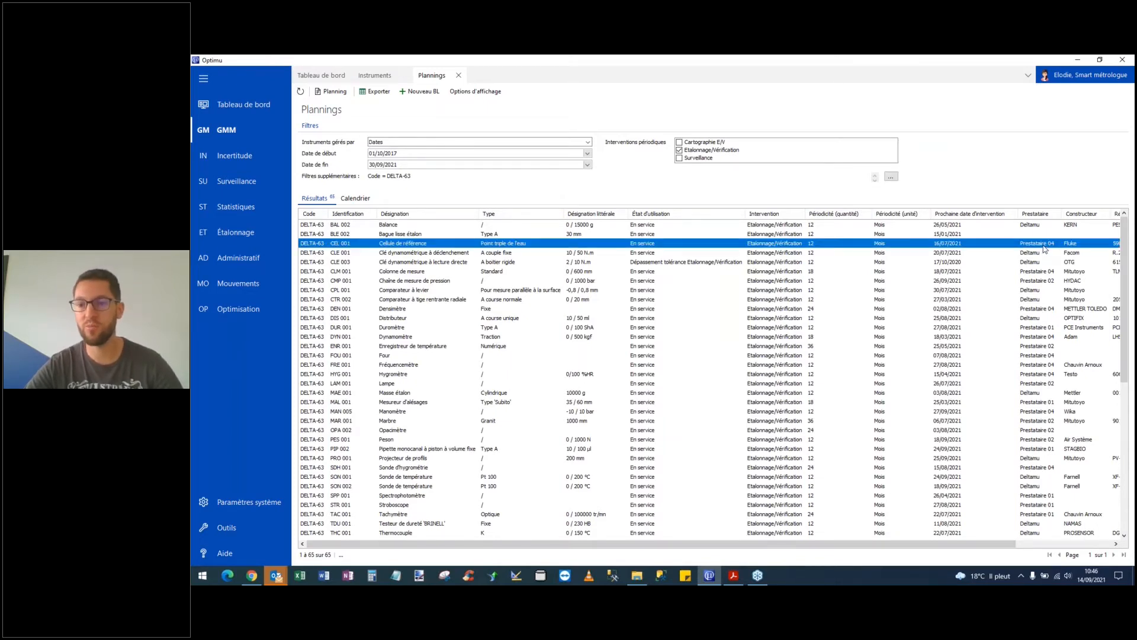
pyautogui.click(1047, 282)
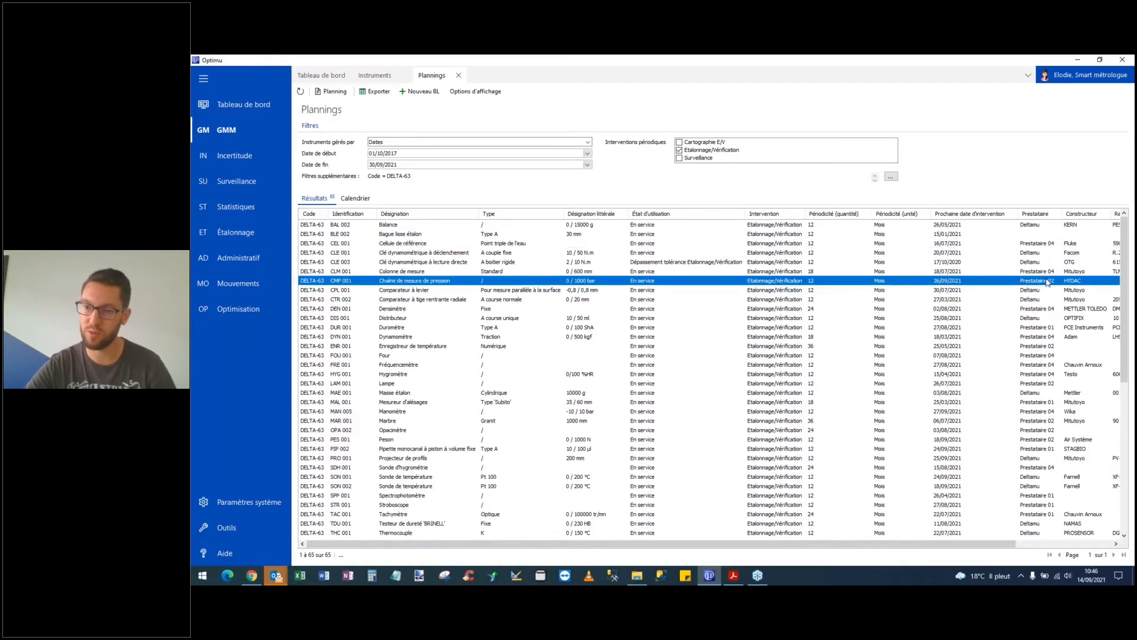
pyautogui.click(1041, 265)
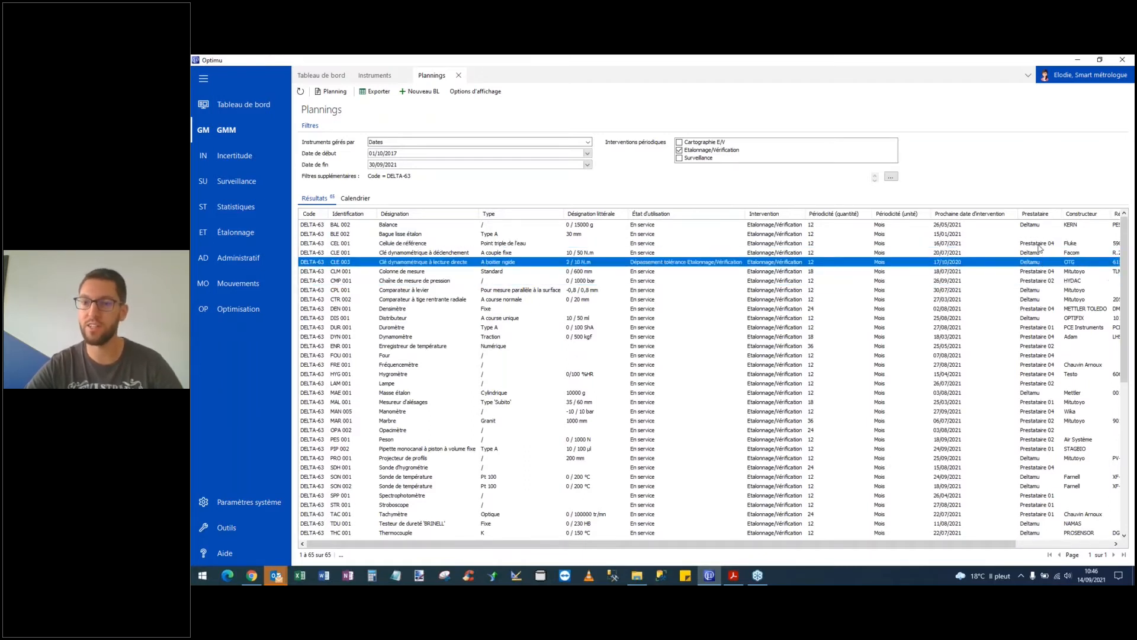
pyautogui.click(891, 176)
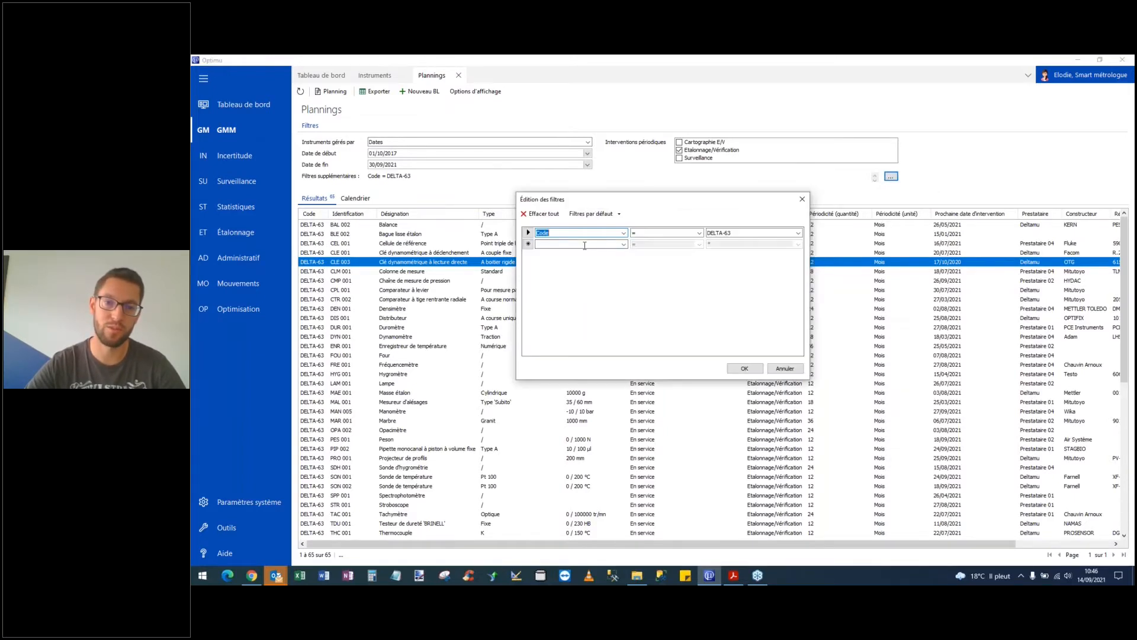
pyautogui.write('Pr')
pyautogui.press('Tab')
pyautogui.press('Tab')
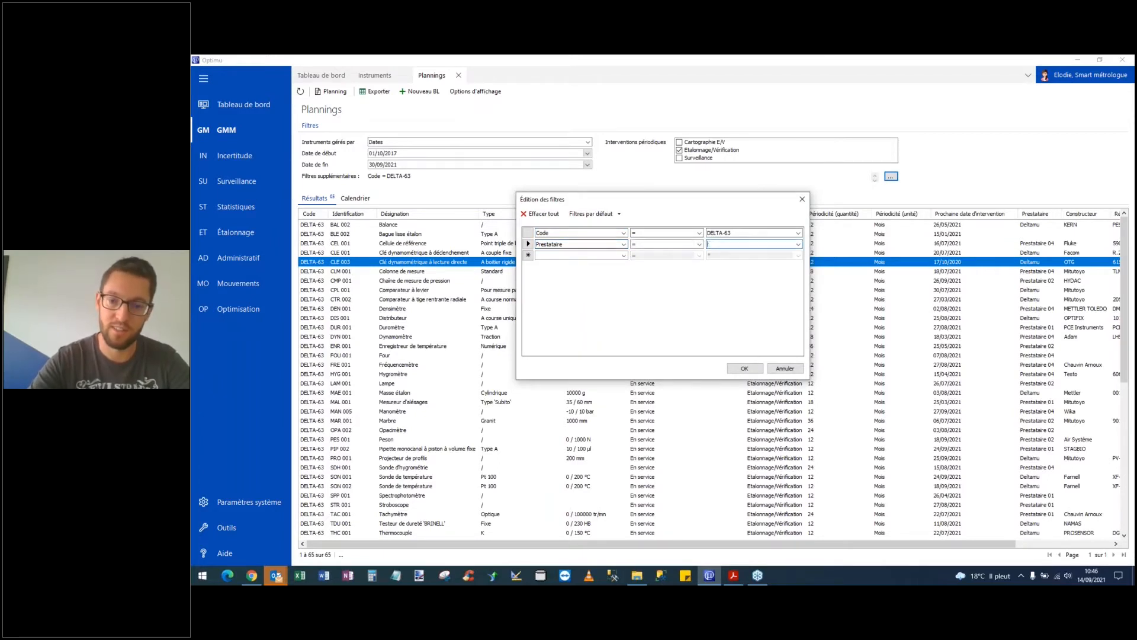
pyautogui.write('Prestataire 02')
pyautogui.press('Return')
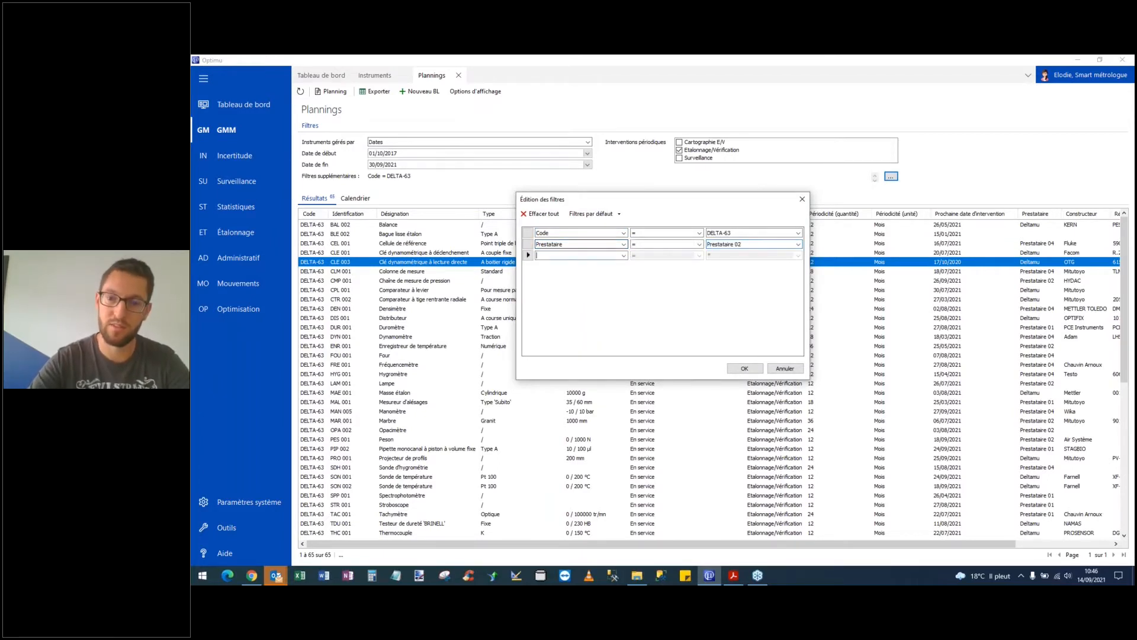
pyautogui.press('Return')
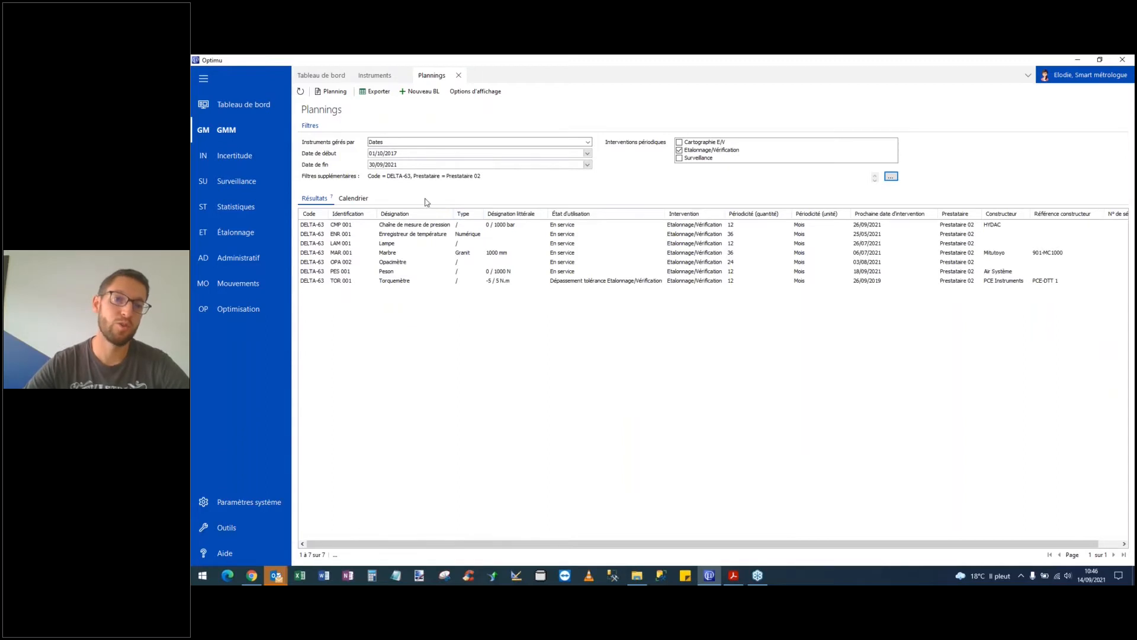
# Preview the printable planning report, close it, and display the filtered planning as a calendar
pyautogui.click(334, 93)
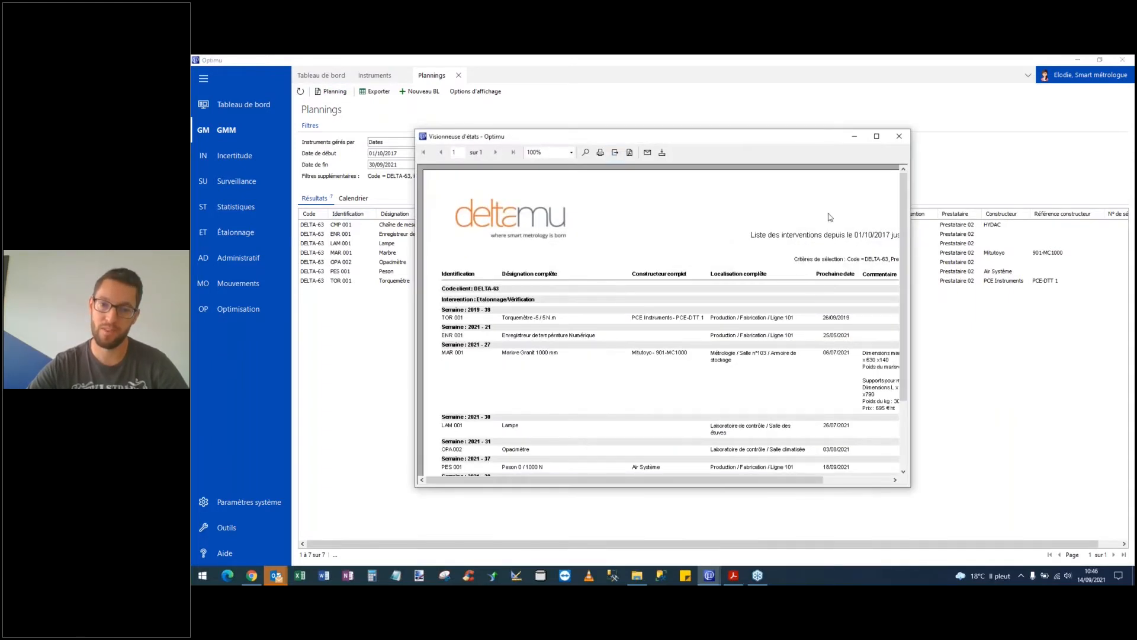
pyautogui.click(899, 137)
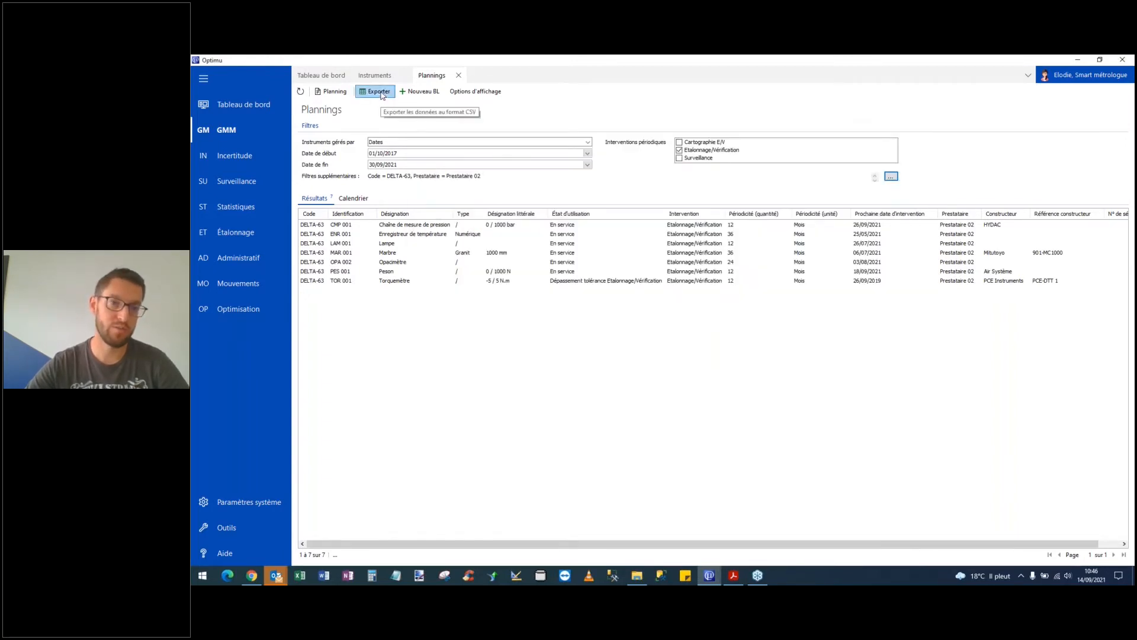
pyautogui.click(354, 197)
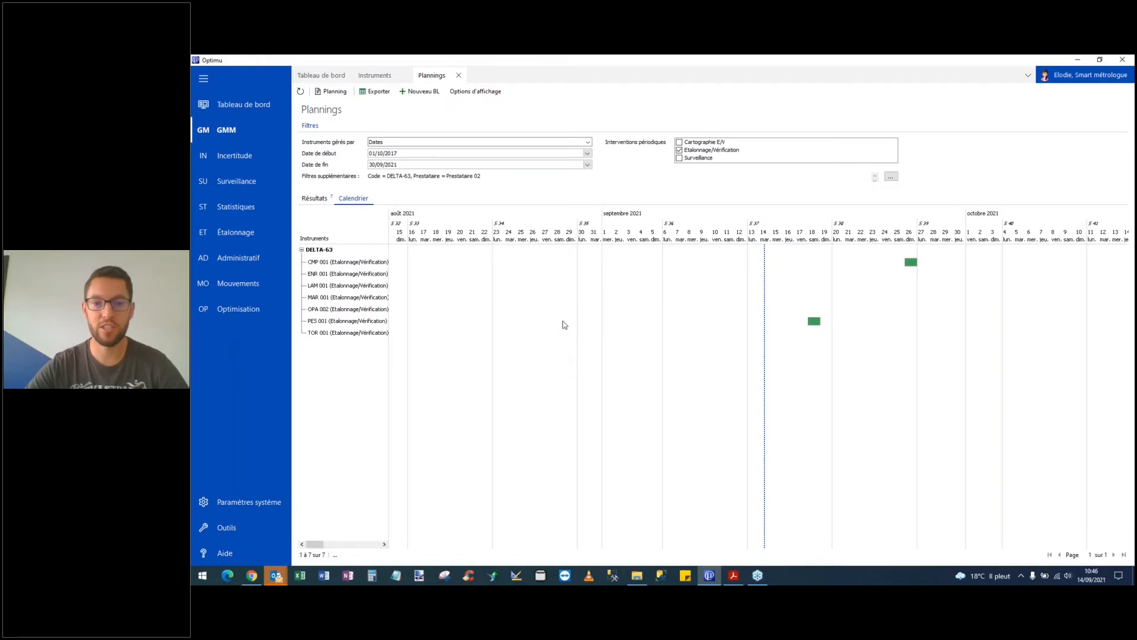
# Examine CMP 001's scheduled intervention in the calendar and open its instrument record
pyautogui.click(347, 277)
pyautogui.click(355, 264)
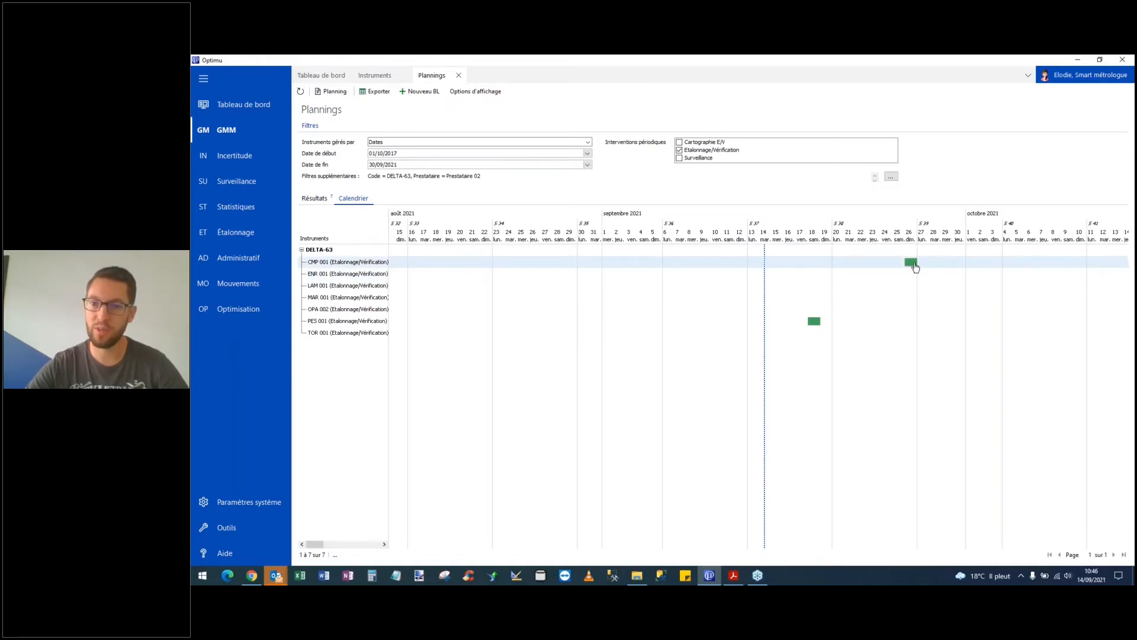
pyautogui.moveTo(914, 266)
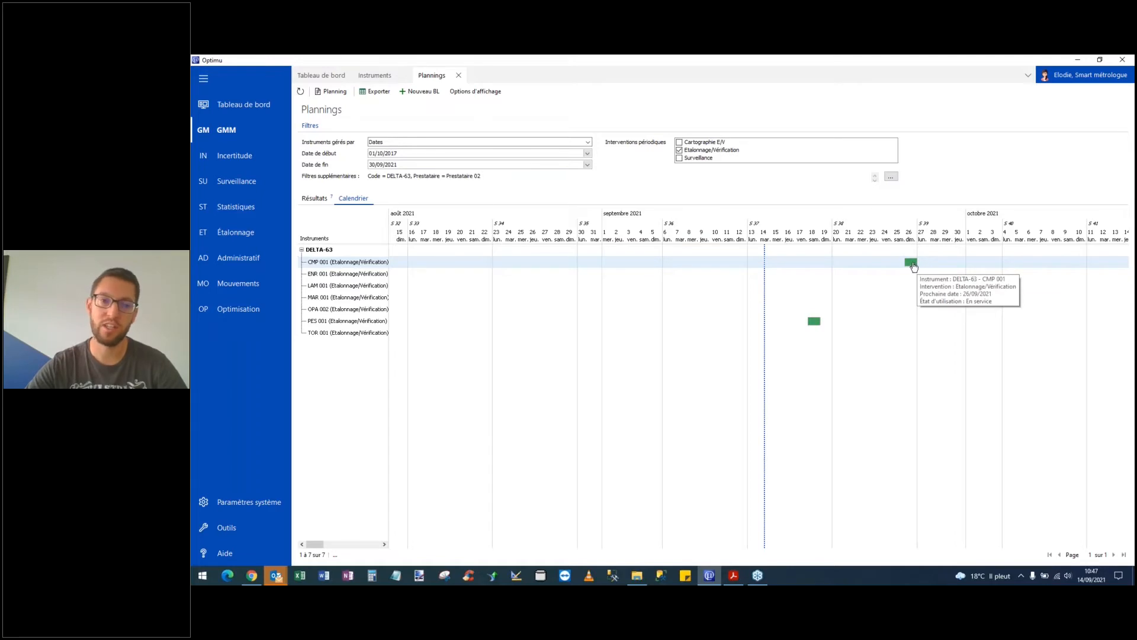
pyautogui.click(914, 267)
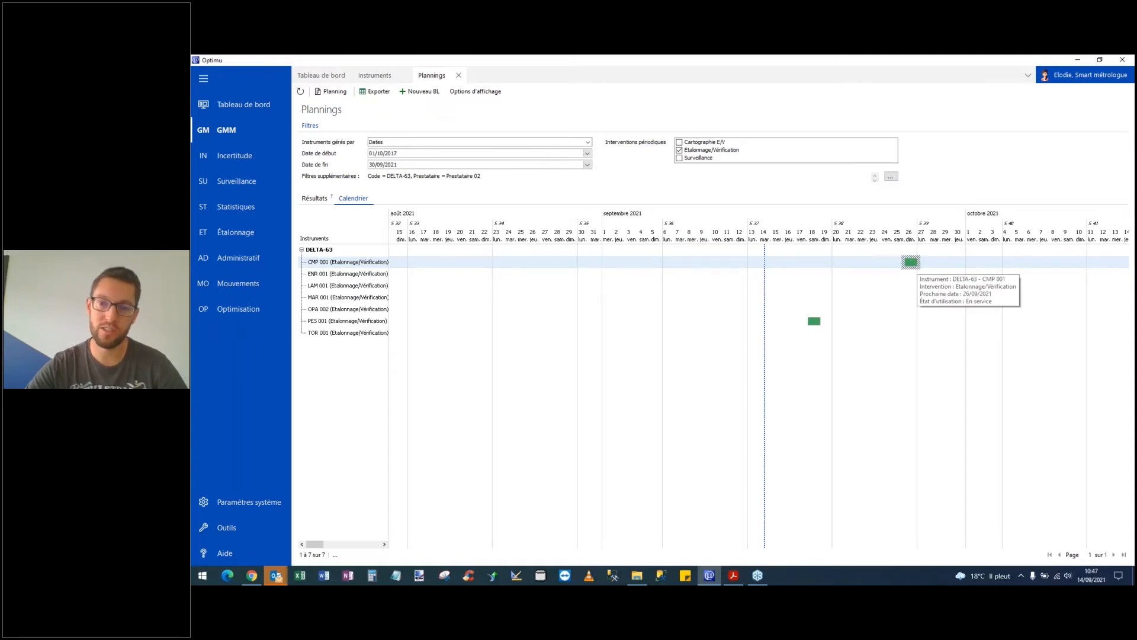
pyautogui.doubleClick(540, 266)
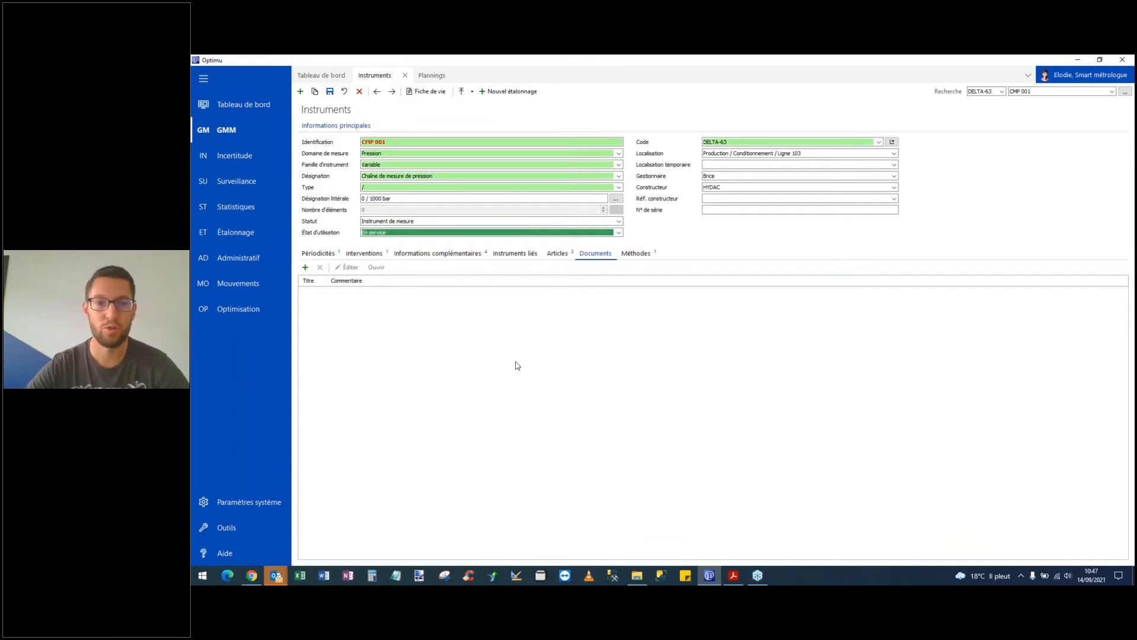
# Return to the planning's results list and view the functions available in the GMM module
pyautogui.click(432, 76)
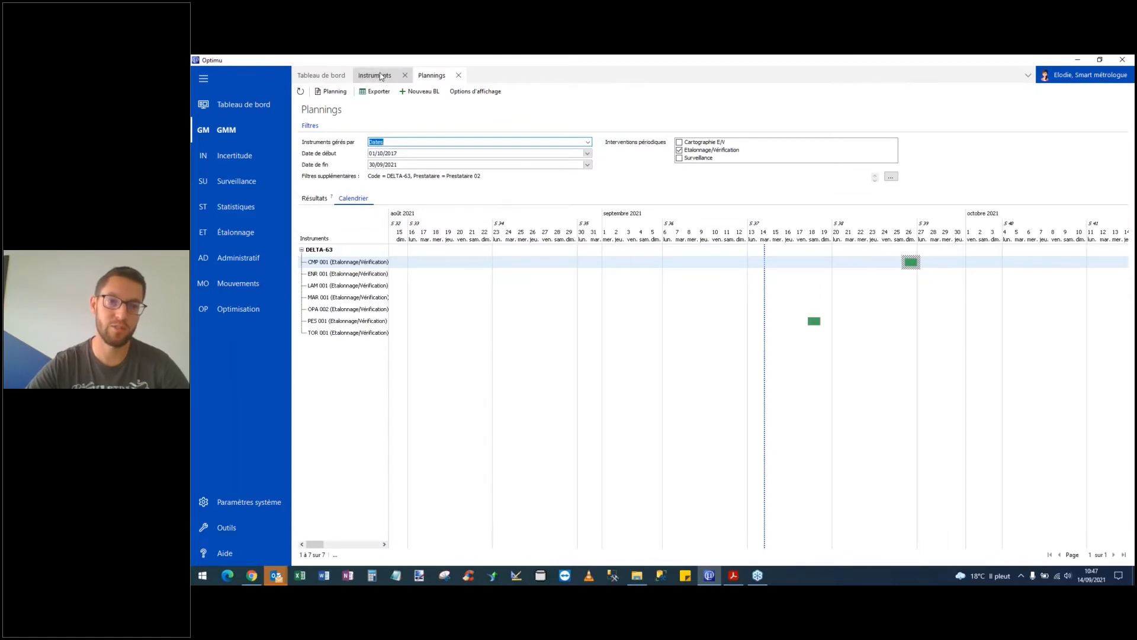
pyautogui.click(314, 199)
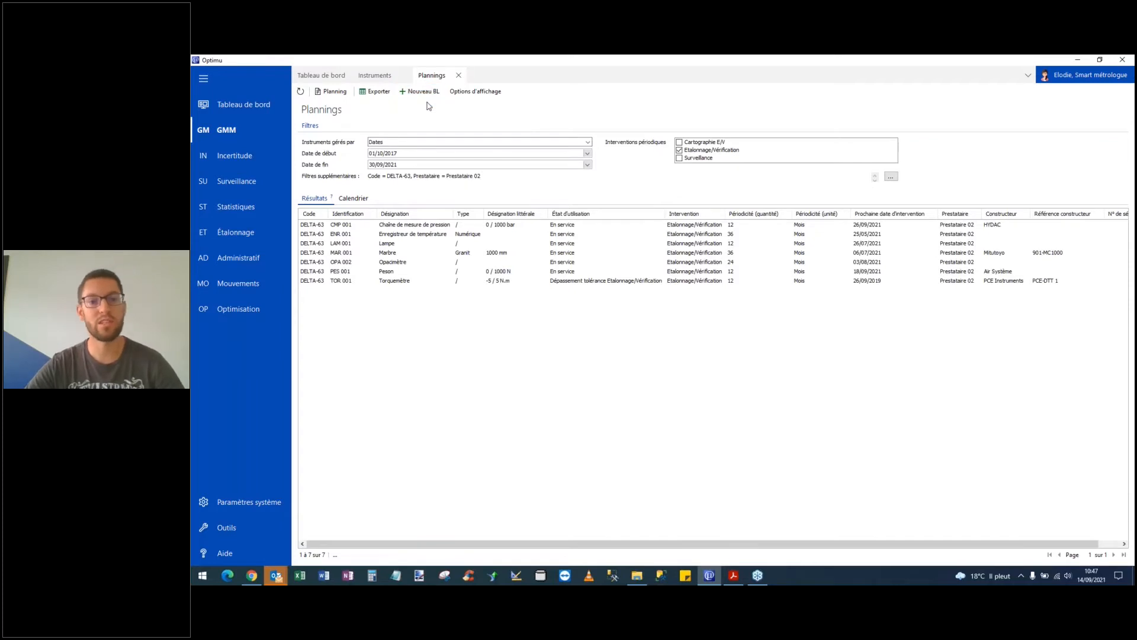
pyautogui.click(257, 136)
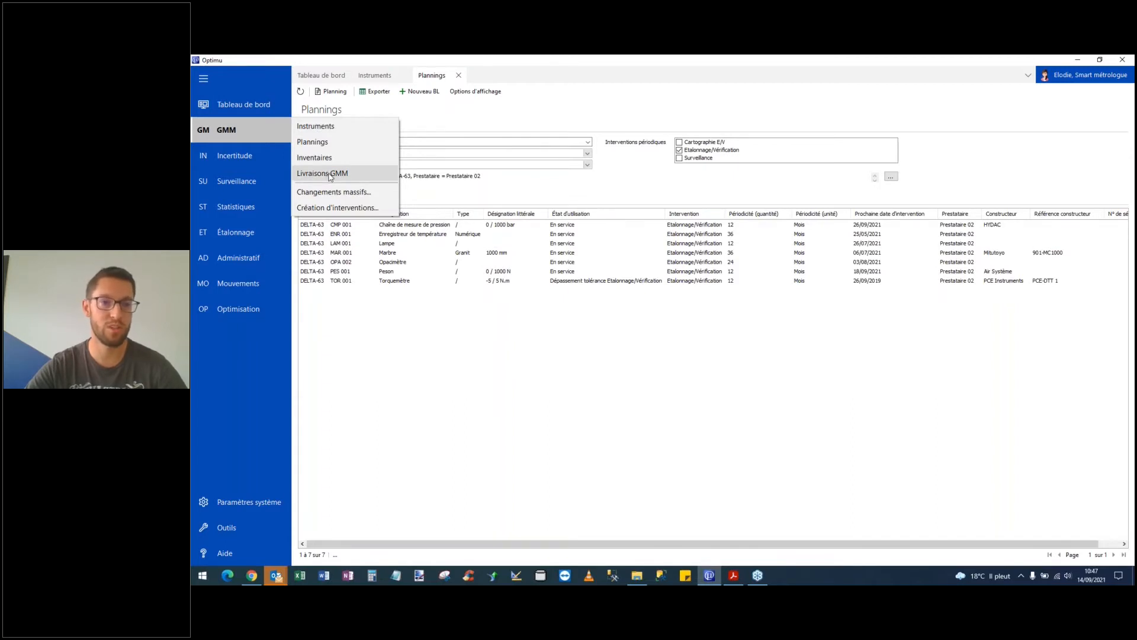
pyautogui.click(435, 125)
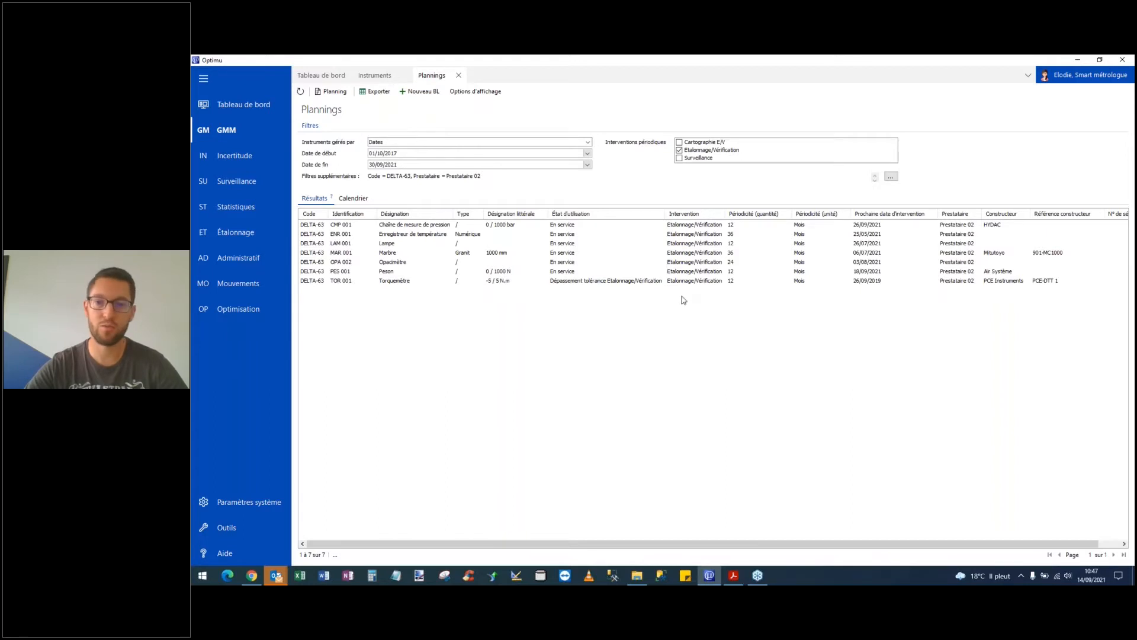
# Create a delivery note from the planning dated 13/09/2021 for subcontractor PREST-02, enter the order number, and mark ENR 001 and MAR 001 as accredited
pyautogui.click(424, 93)
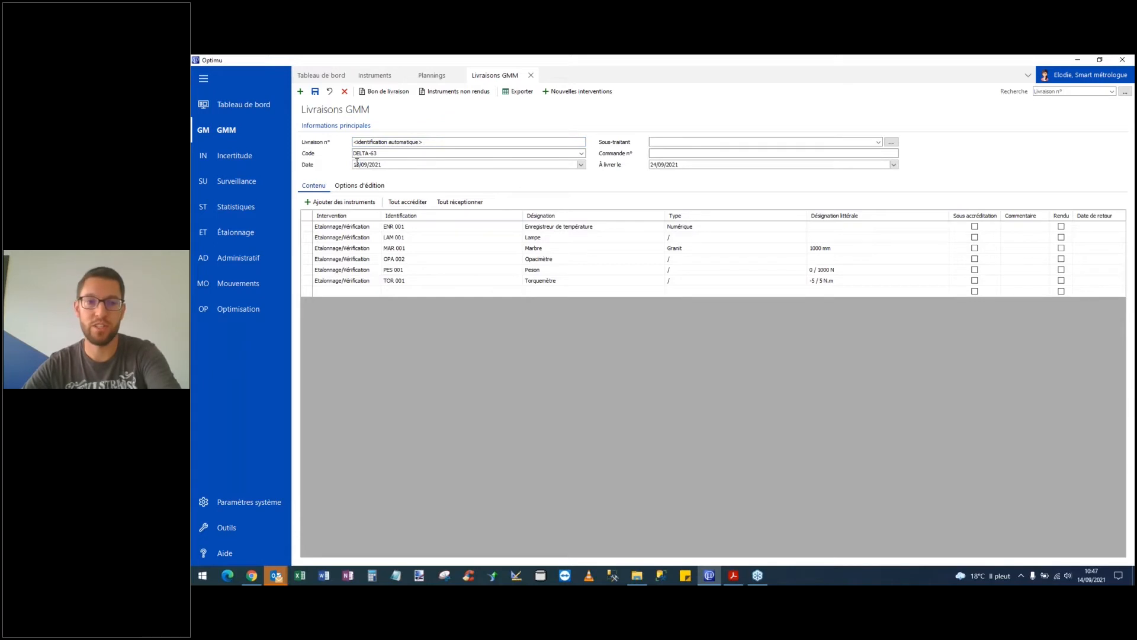
pyautogui.click(671, 141)
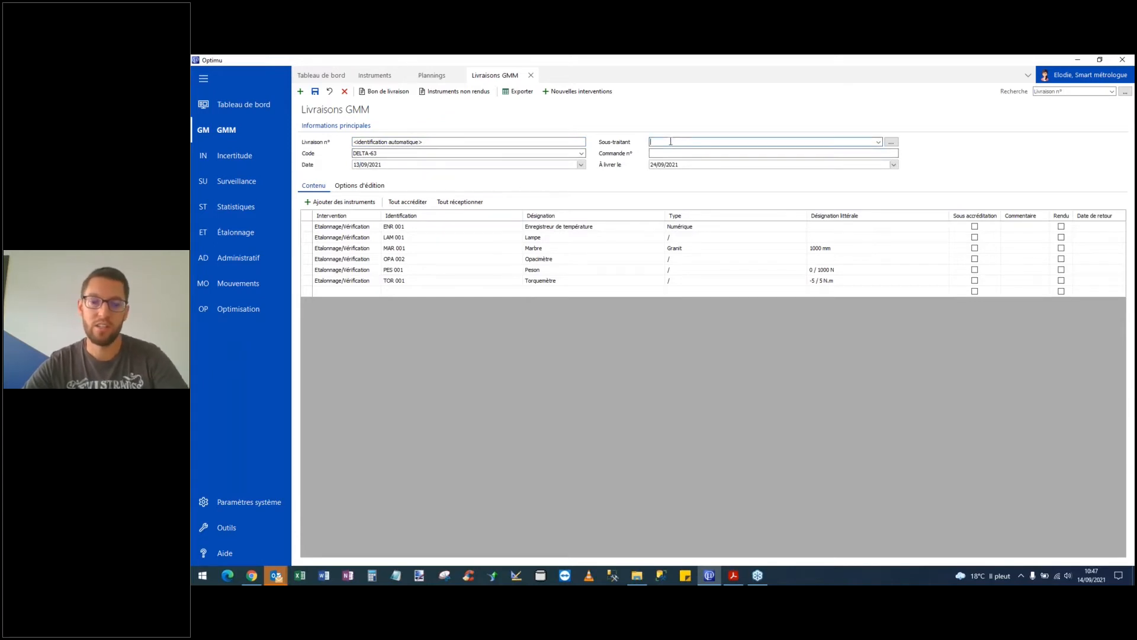
pyautogui.write('PREST-02')
pyautogui.press('Tab')
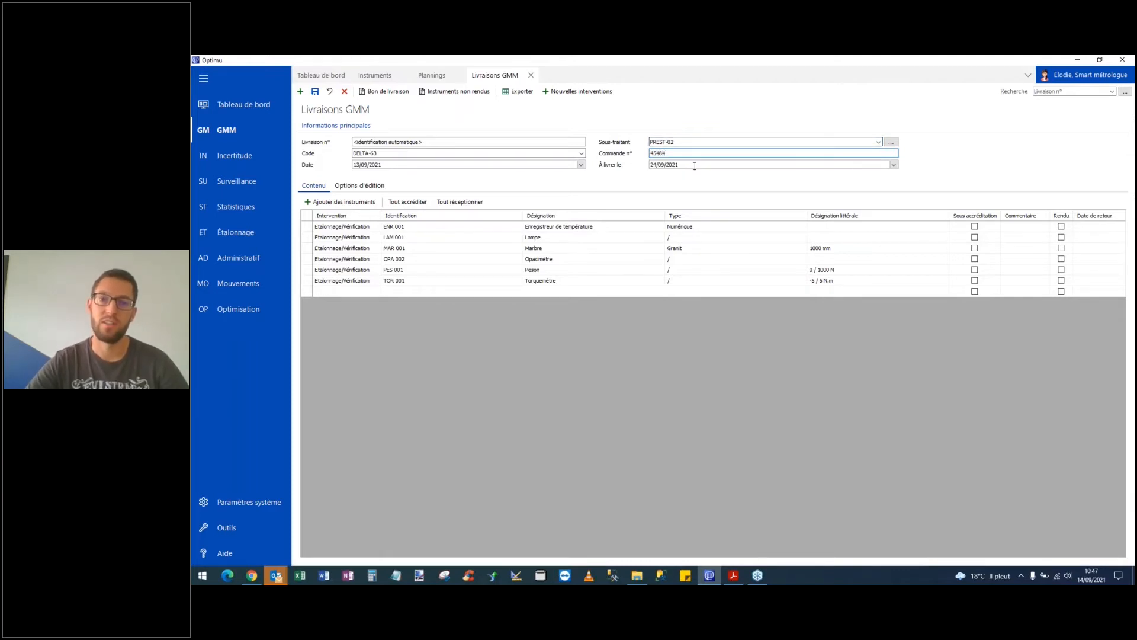
pyautogui.moveTo(693, 165); pyautogui.dragTo(641, 162)
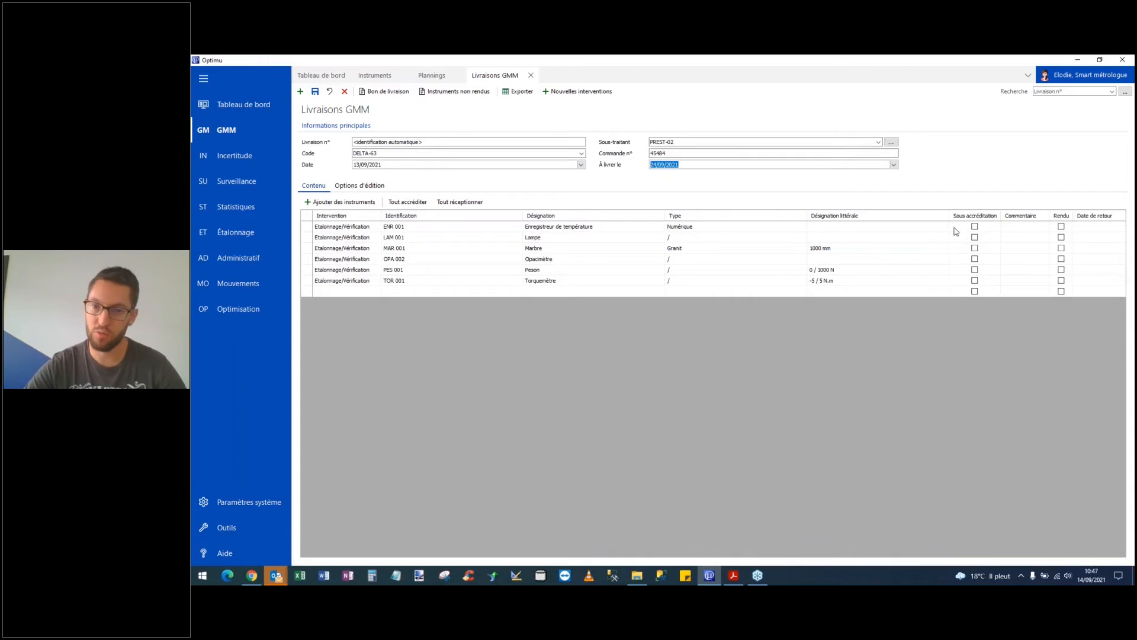
pyautogui.click(975, 227)
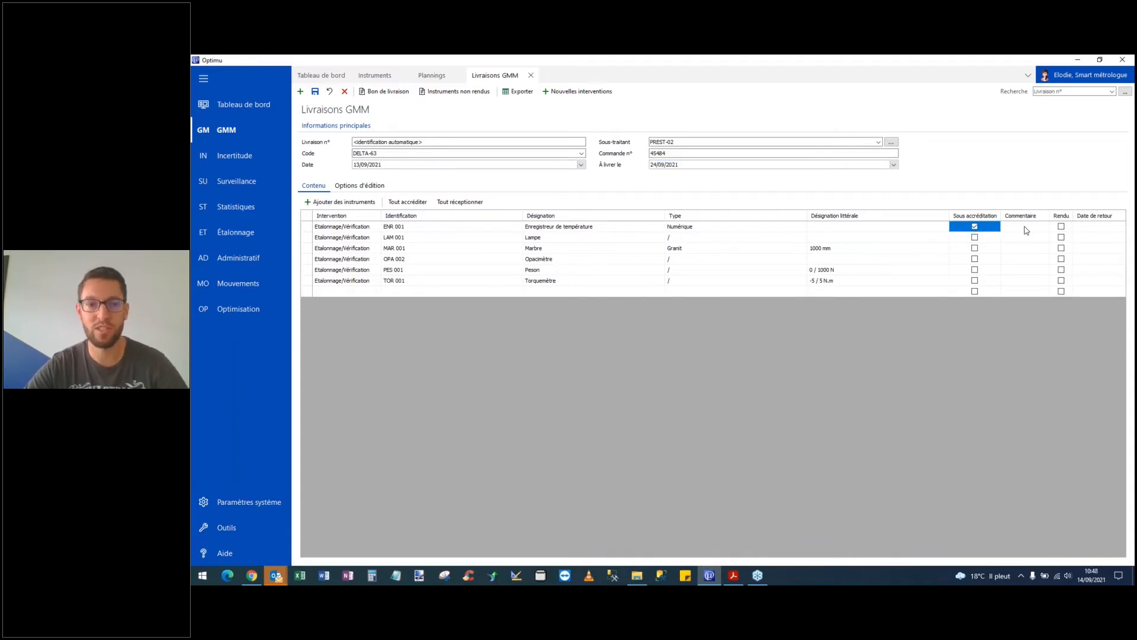
pyautogui.click(976, 249)
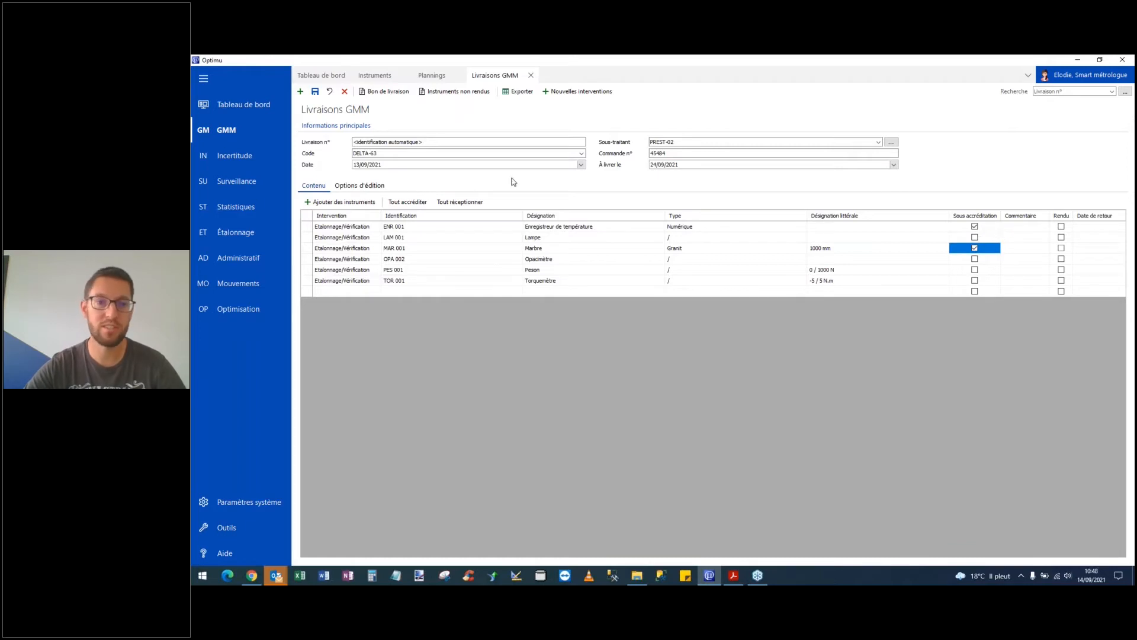
# Generate the delivery note report, check its instrument entries against the accreditation selections, and close the preview
pyautogui.click(385, 93)
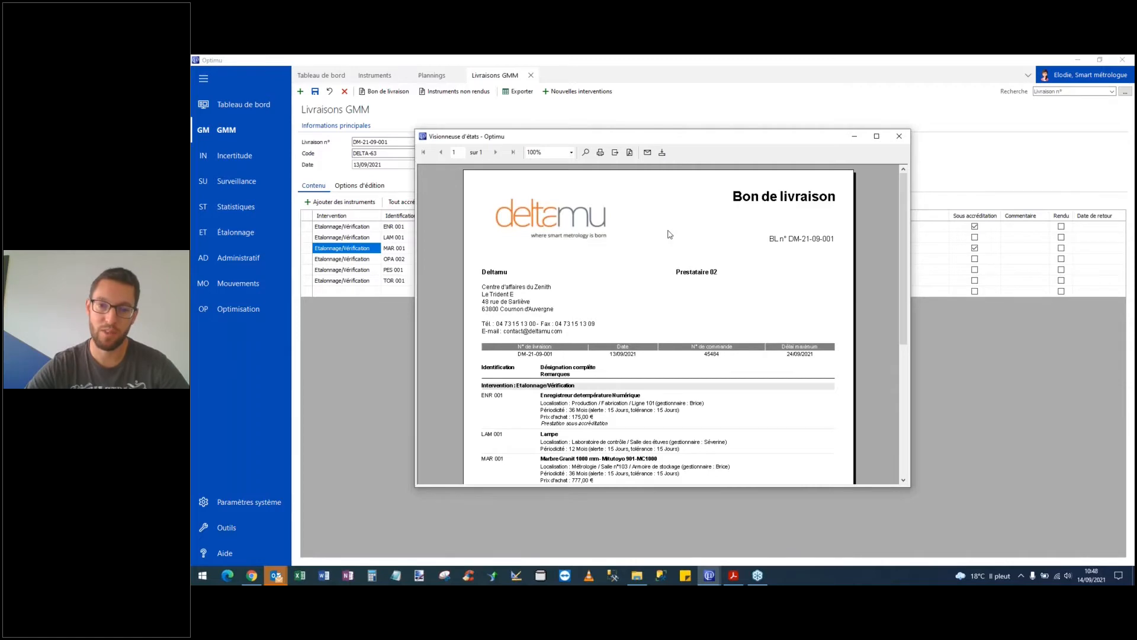
pyautogui.scroll(-1, 670, 235)
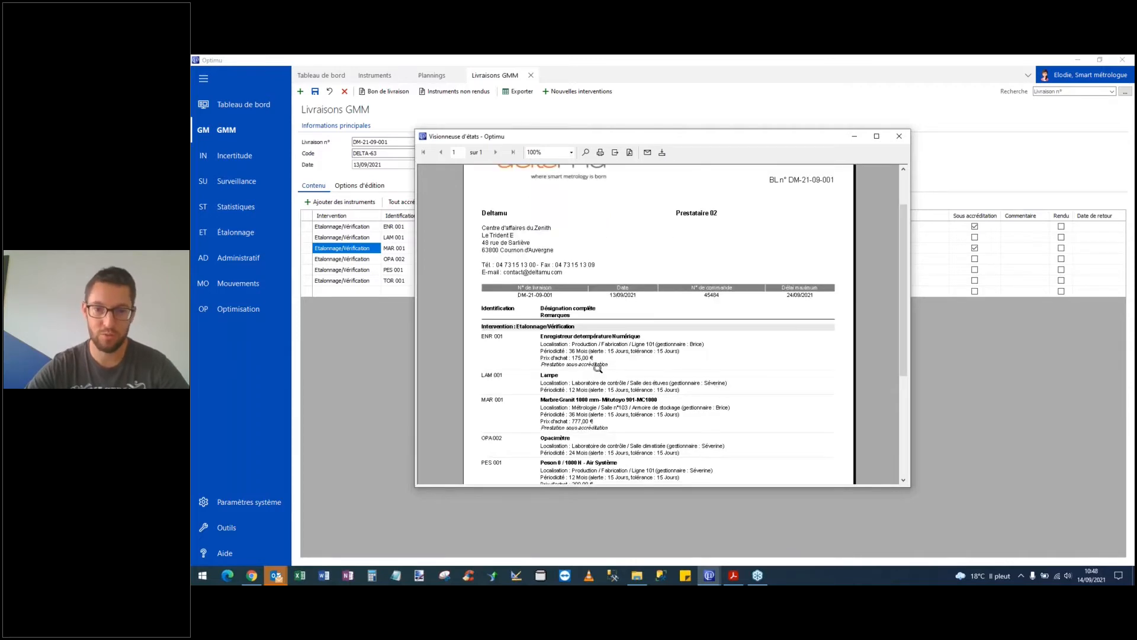
pyautogui.moveTo(691, 141); pyautogui.dragTo(694, 301)
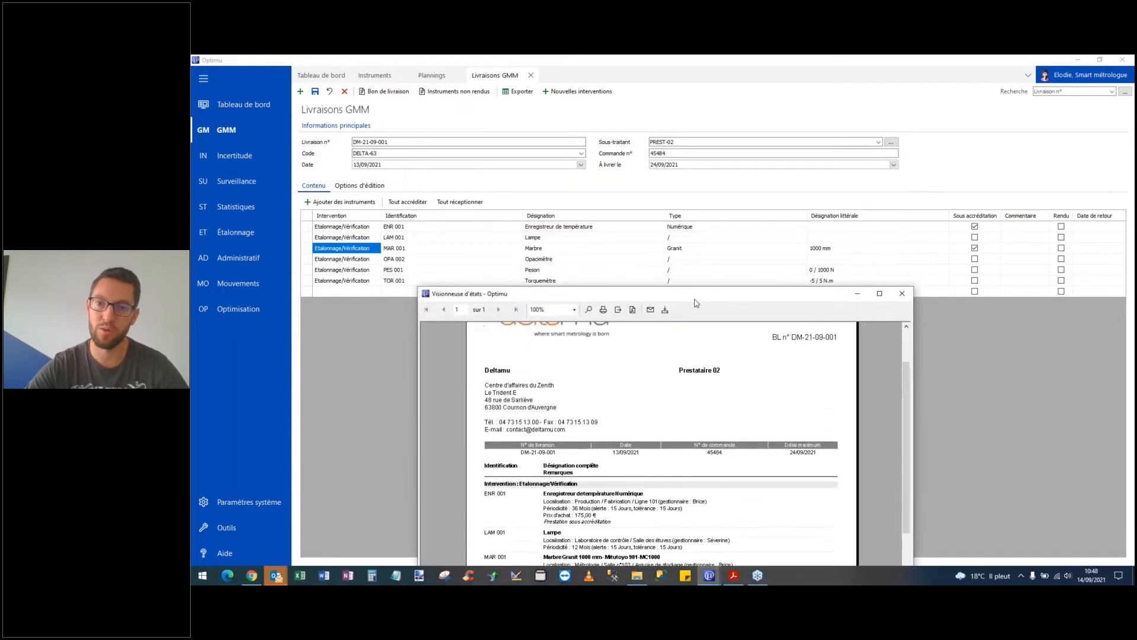
pyautogui.click(974, 227)
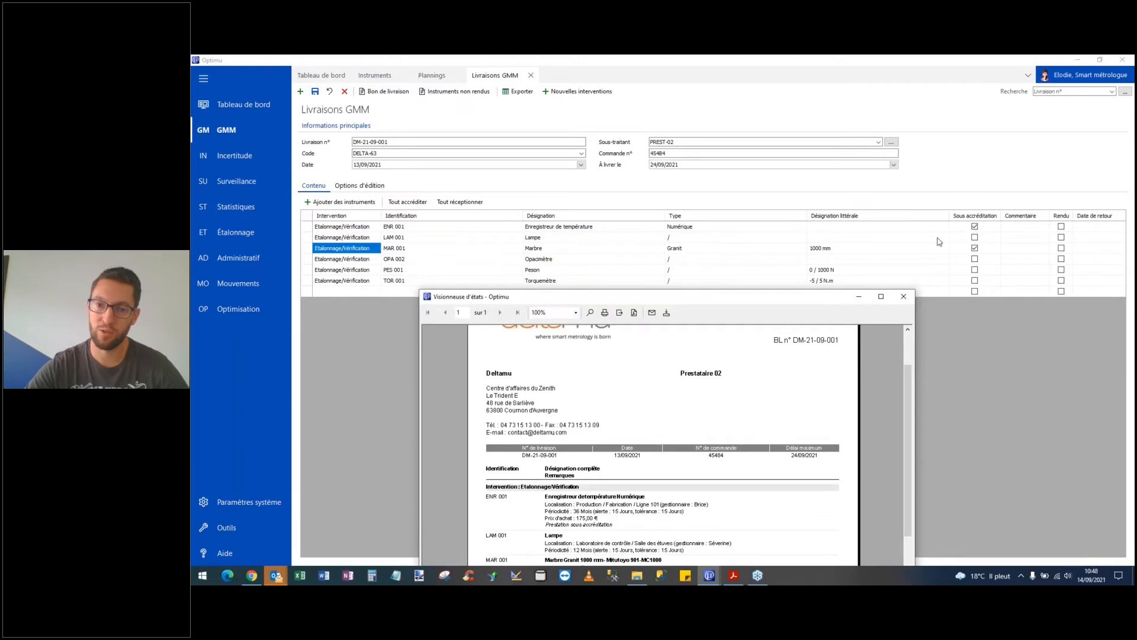
pyautogui.moveTo(747, 296); pyautogui.dragTo(746, 115)
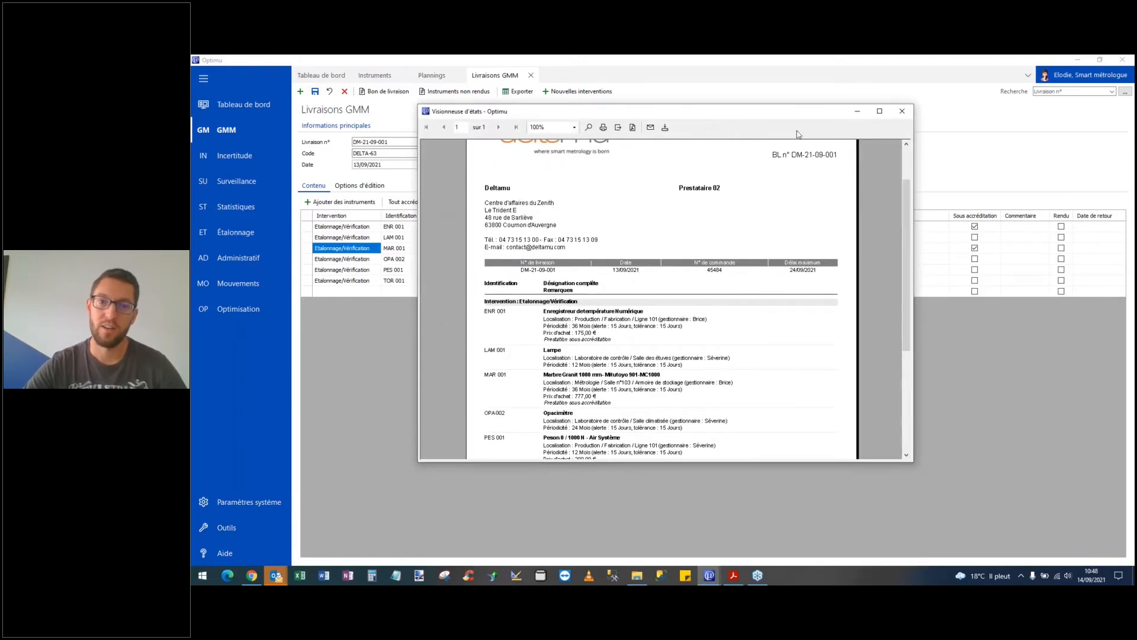
pyautogui.click(903, 112)
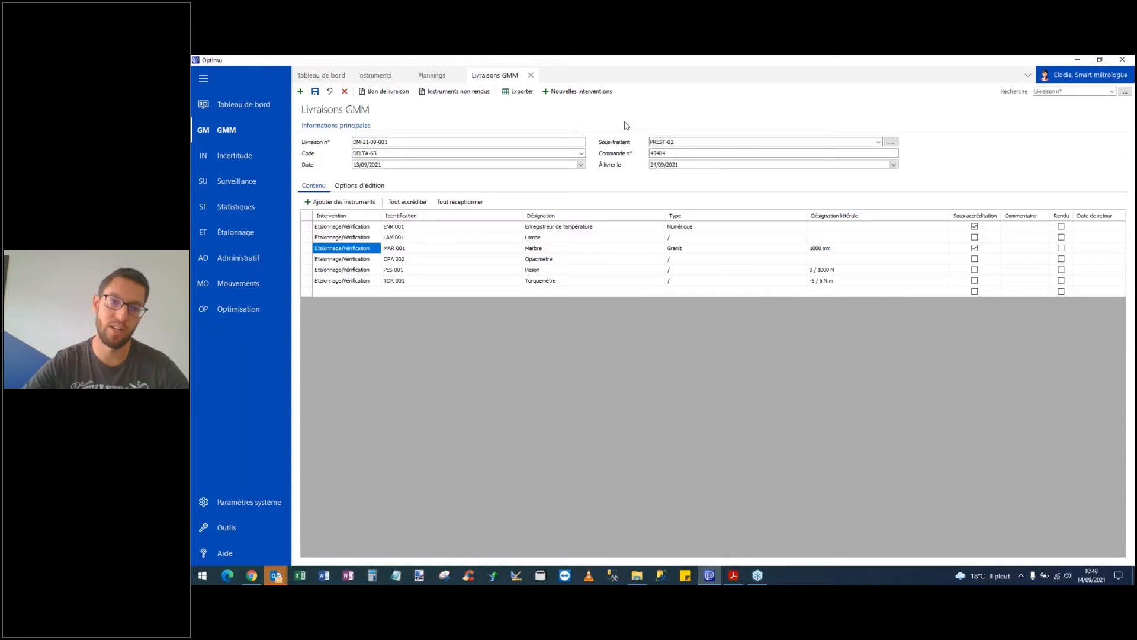
# Copy the ENR 001 identification from the delivery note, find its instrument record, and display its interventions
pyautogui.click(409, 228)
pyautogui.hotkey('ctrl', 'c')
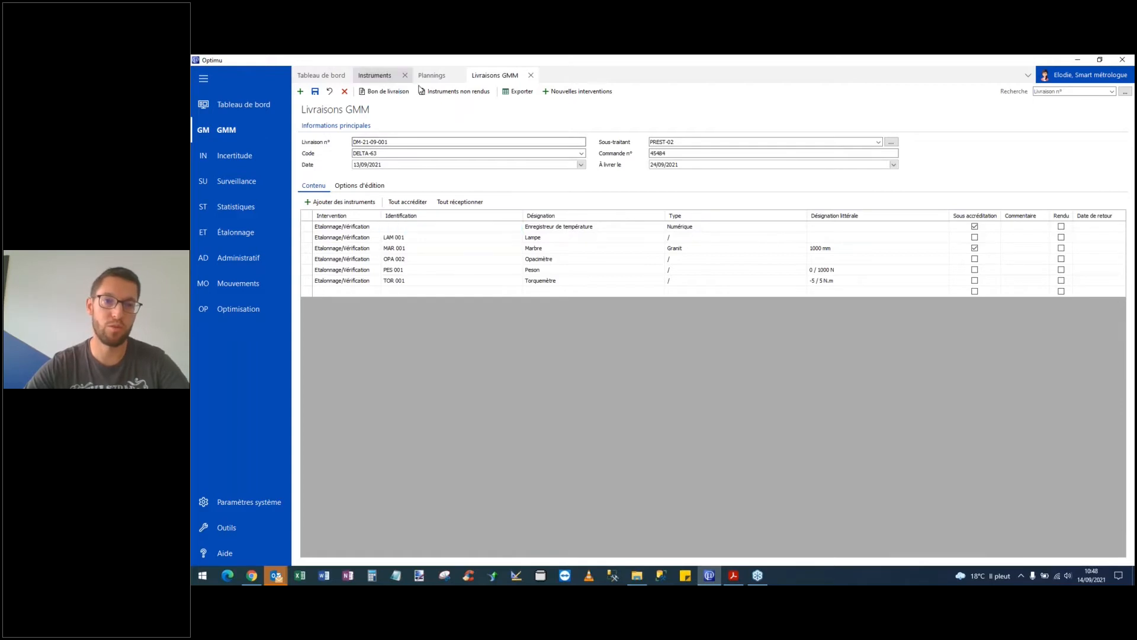
pyautogui.click(375, 75)
pyautogui.click(1059, 92)
pyautogui.hotkey('ctrl', 'v')
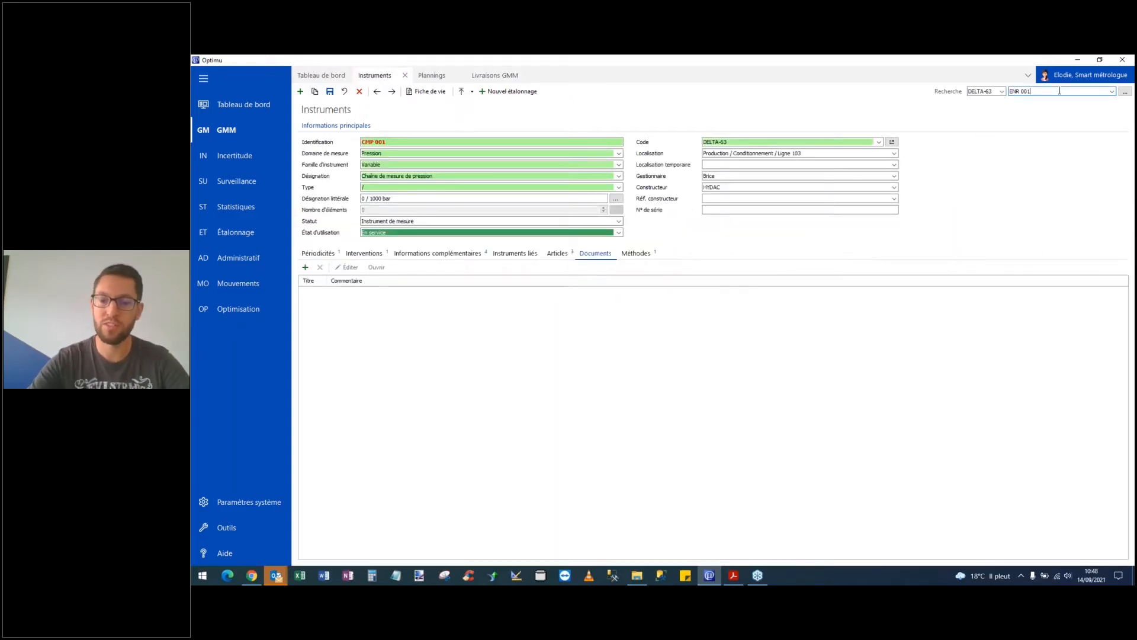
pyautogui.press('Return')
pyautogui.click(365, 253)
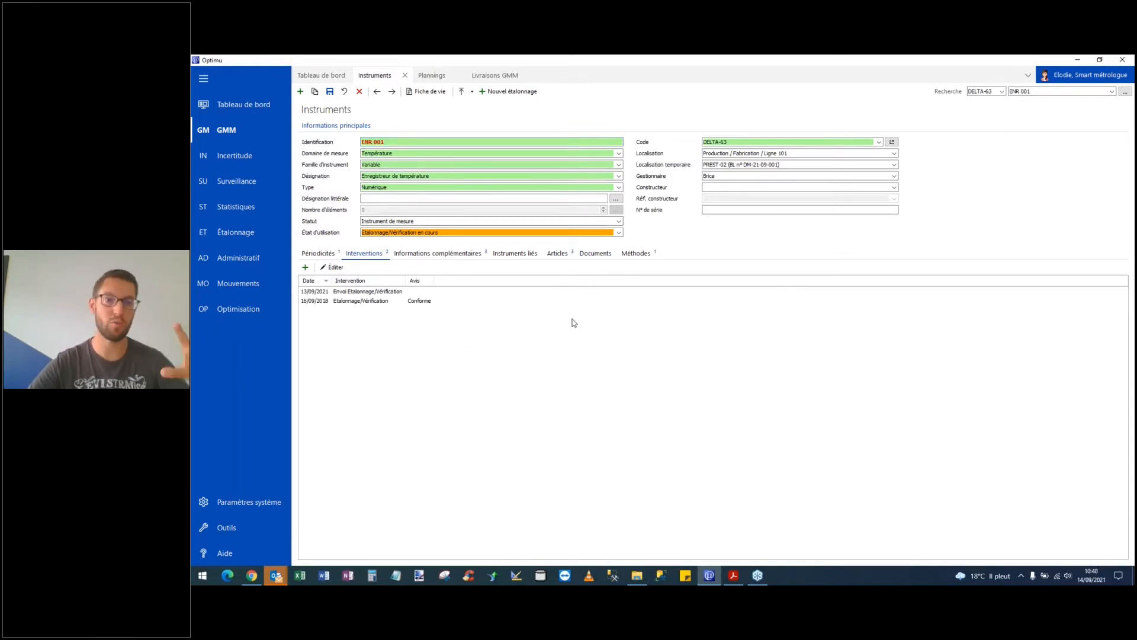
# Examine ENR 001's temporary location, its dispatch intervention and its usage state
pyautogui.click(735, 166)
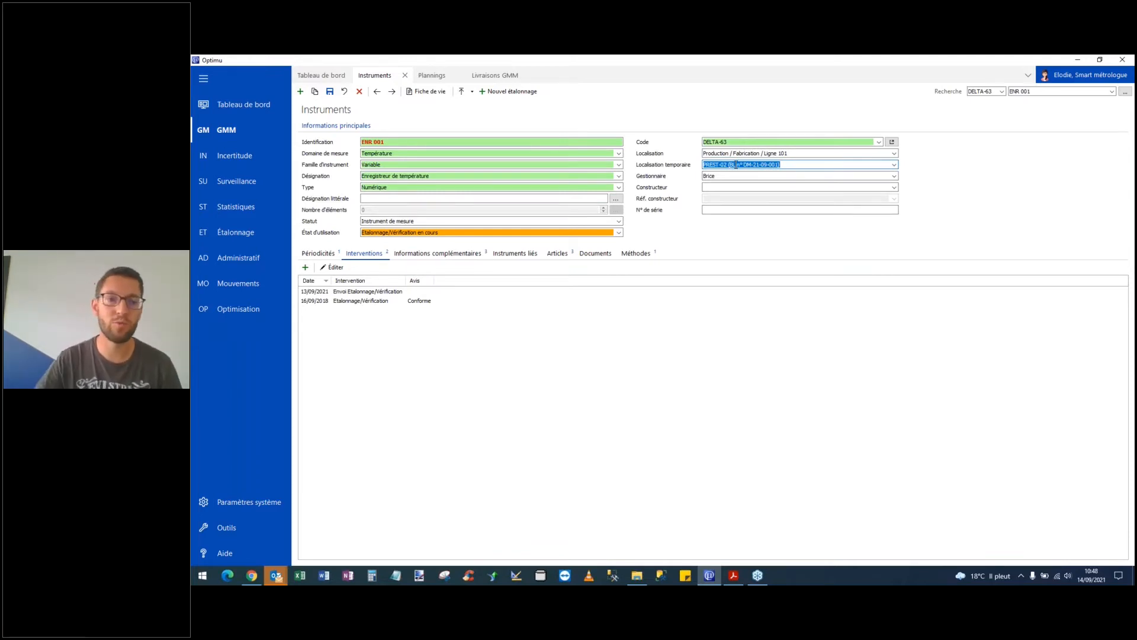
pyautogui.click(368, 292)
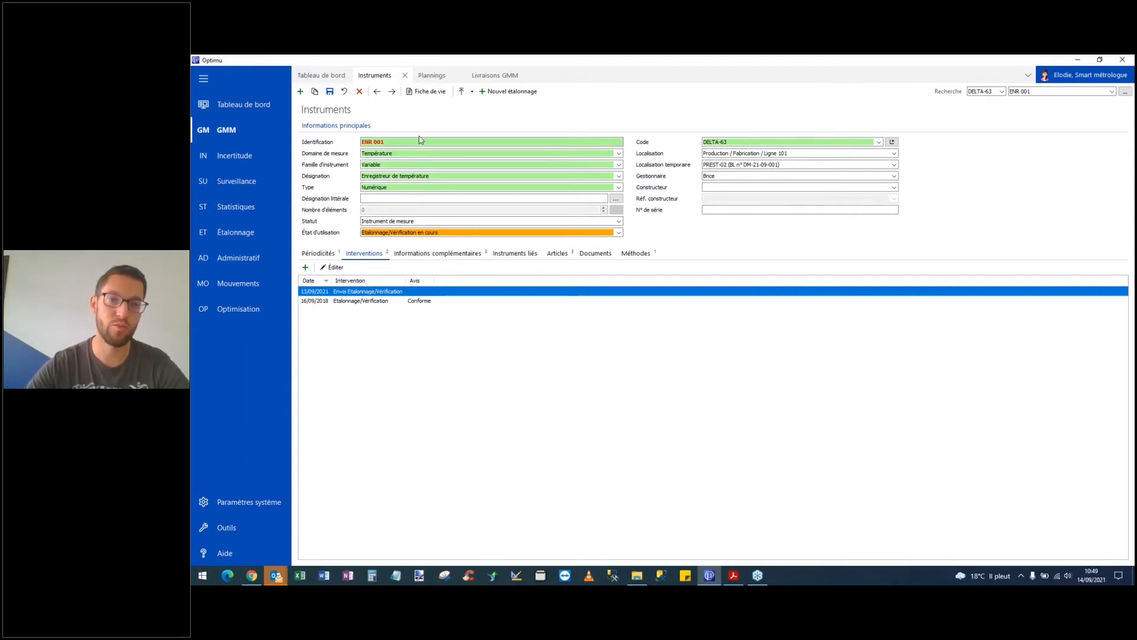
pyautogui.click(391, 233)
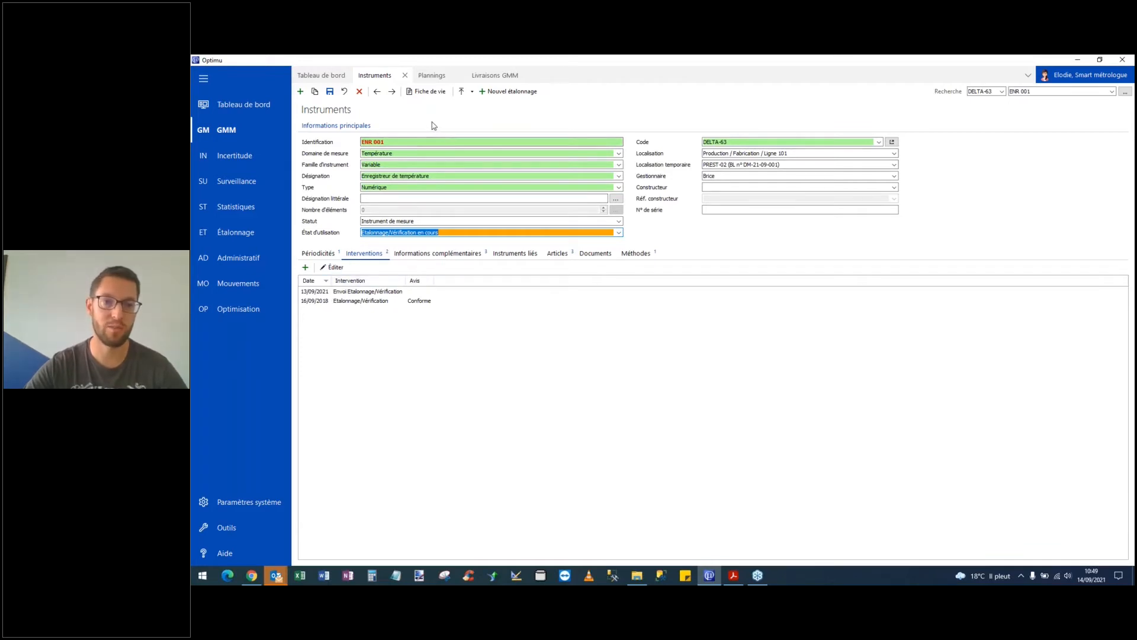
# Return to the delivery note, mark all its instruments as received, and save it
pyautogui.click(515, 75)
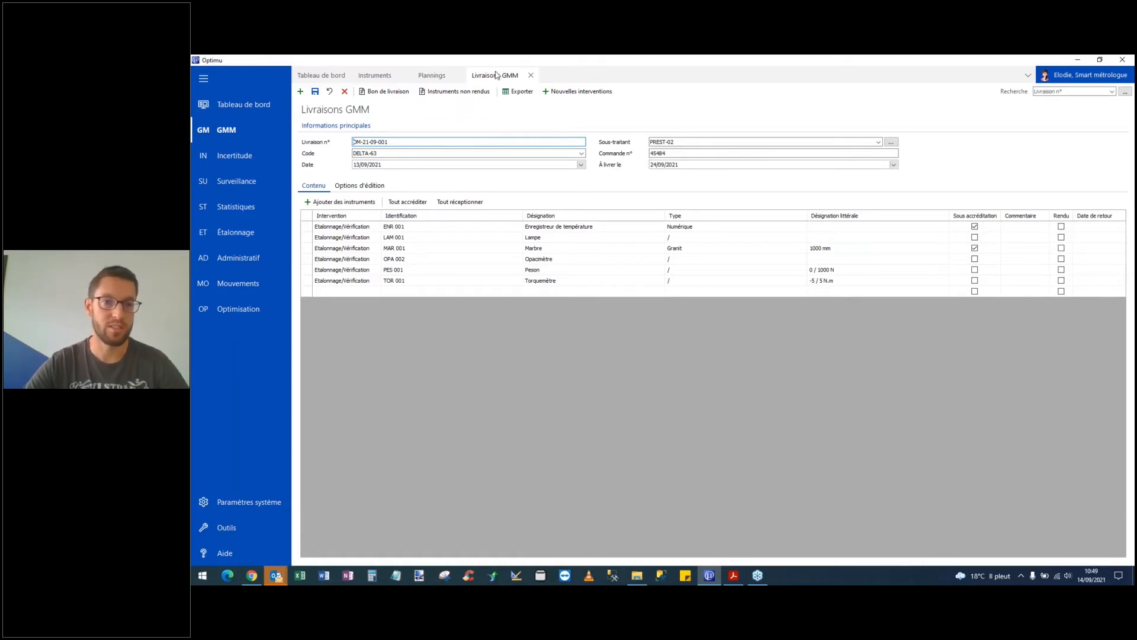
pyautogui.click(478, 93)
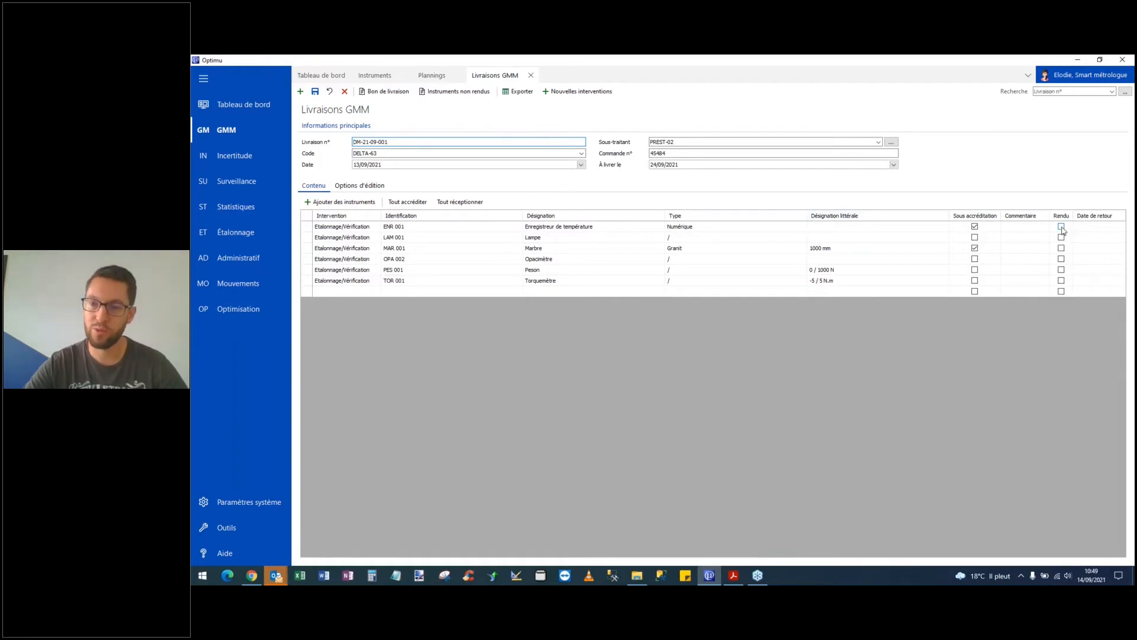
pyautogui.click(476, 202)
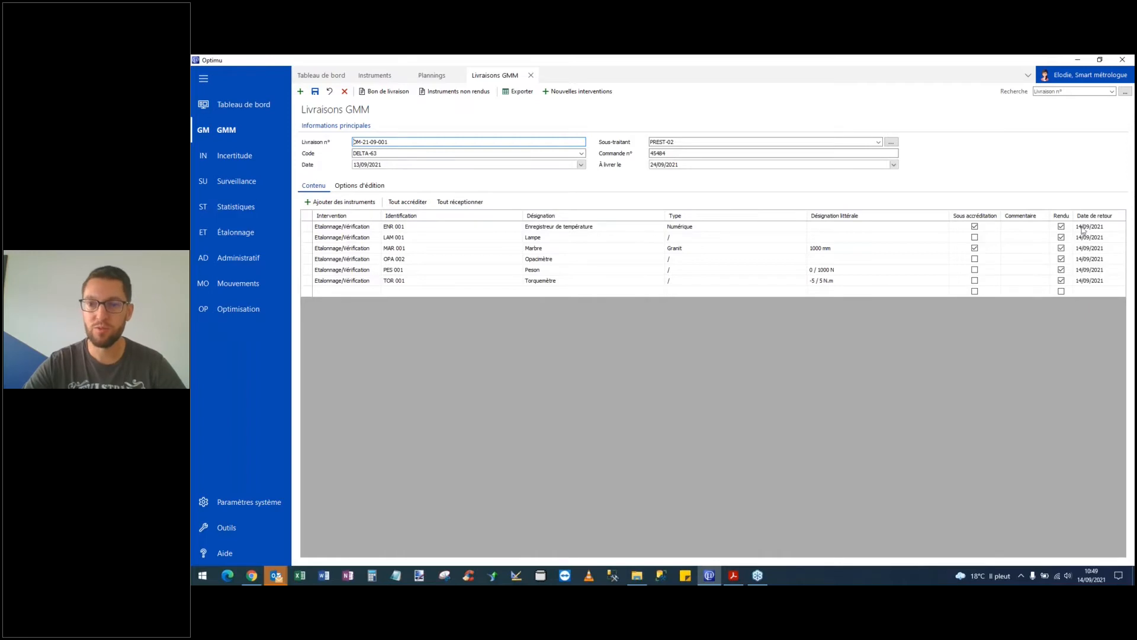
pyautogui.click(315, 91)
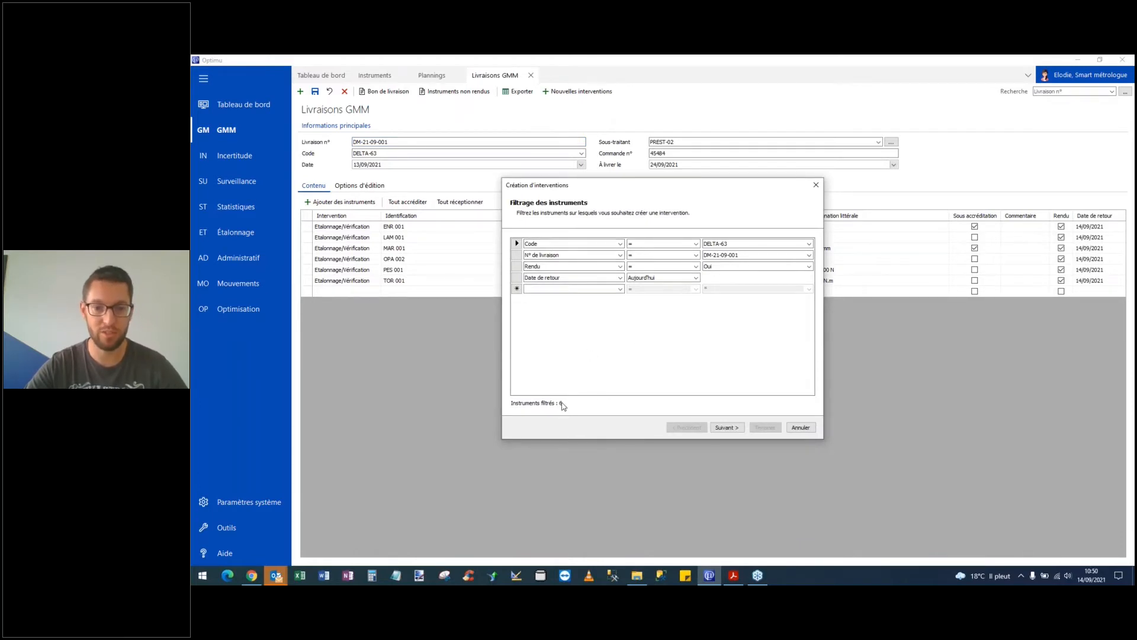
# Accept the instrument filters for the new interventions and select all the returned instruments
pyautogui.click(730, 427)
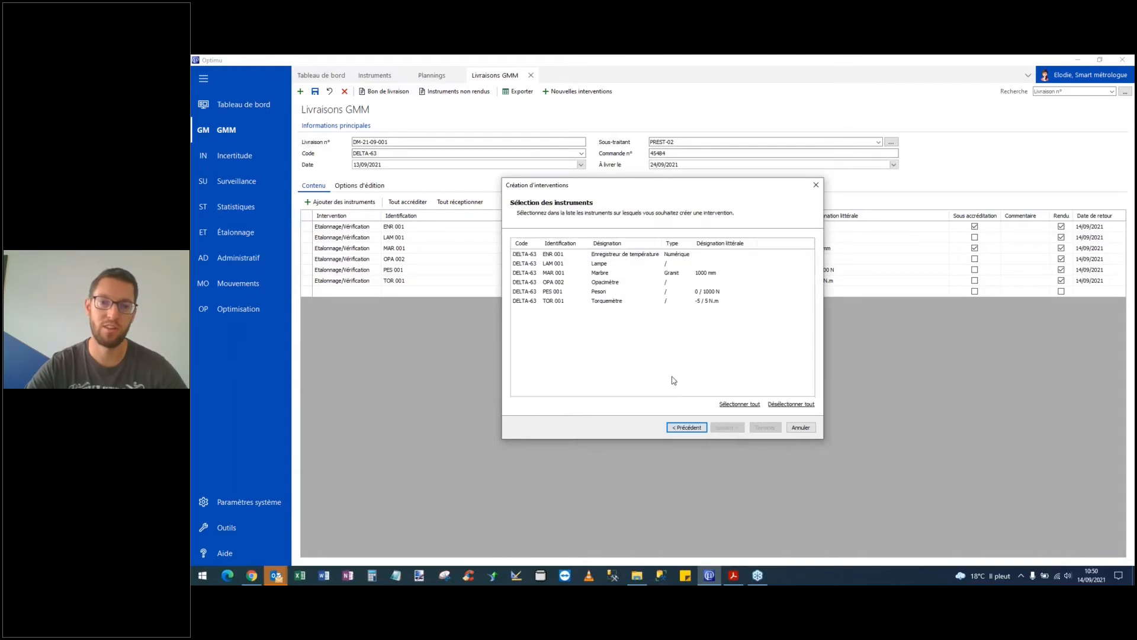
pyautogui.click(632, 259)
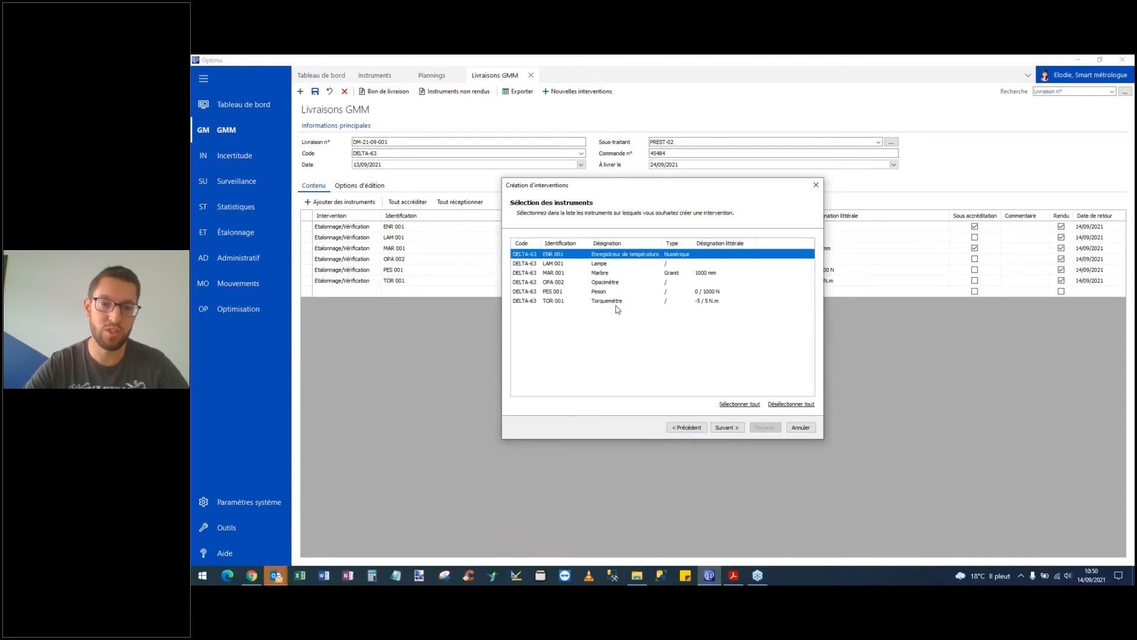
pyautogui.click(739, 404)
pyautogui.click(609, 273)
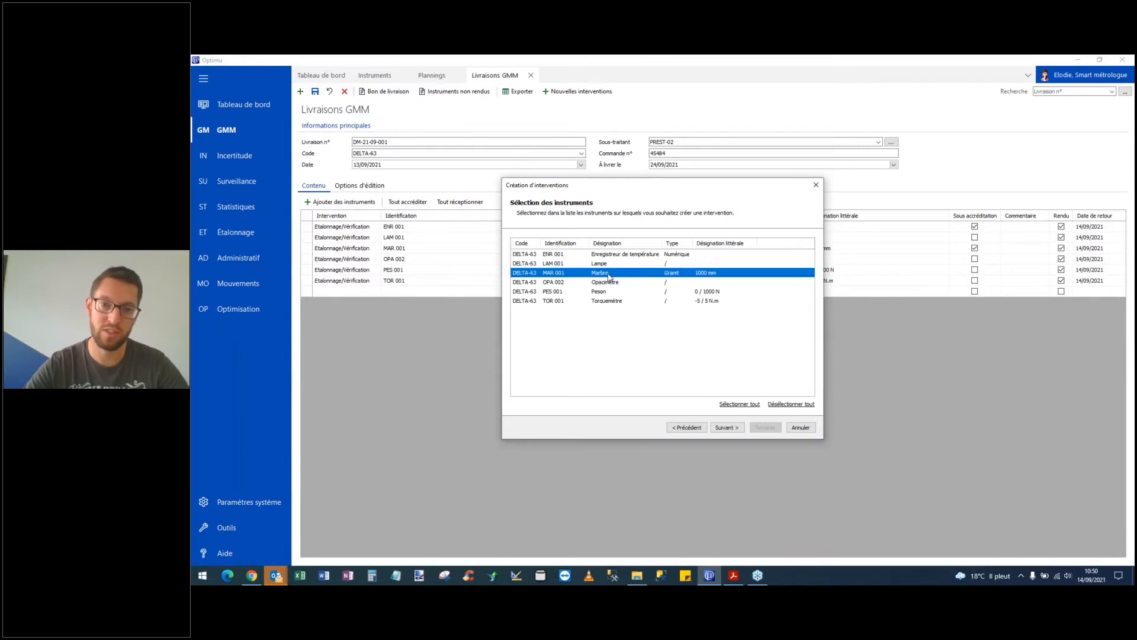
pyautogui.keyDown('shift'); pyautogui.click(617, 254); pyautogui.keyUp('shift')
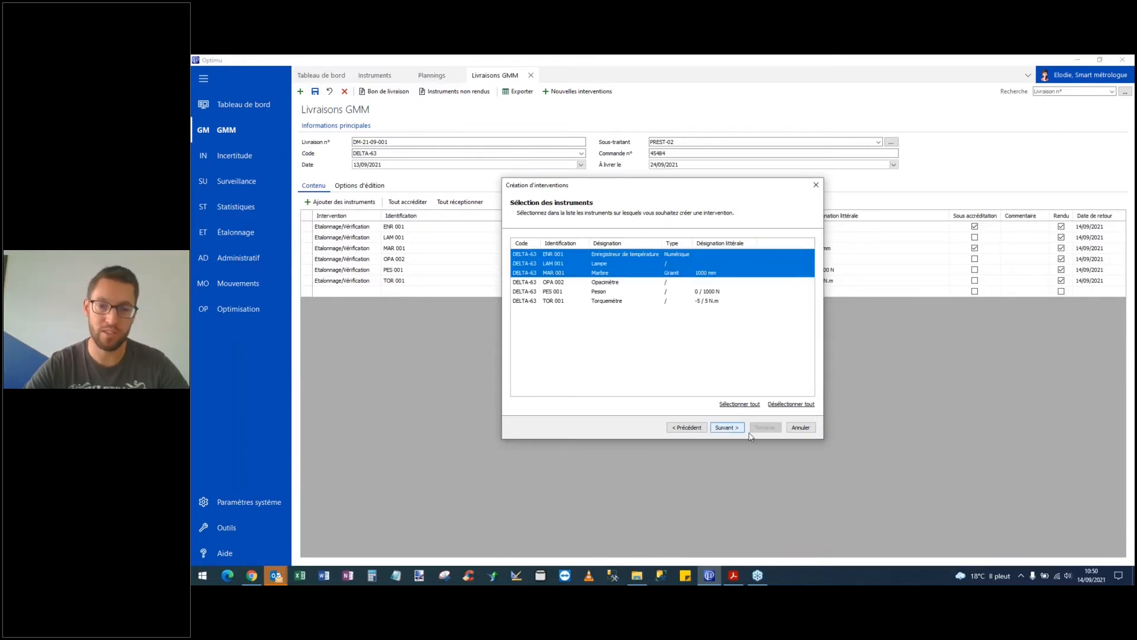
pyautogui.click(737, 405)
pyautogui.click(728, 427)
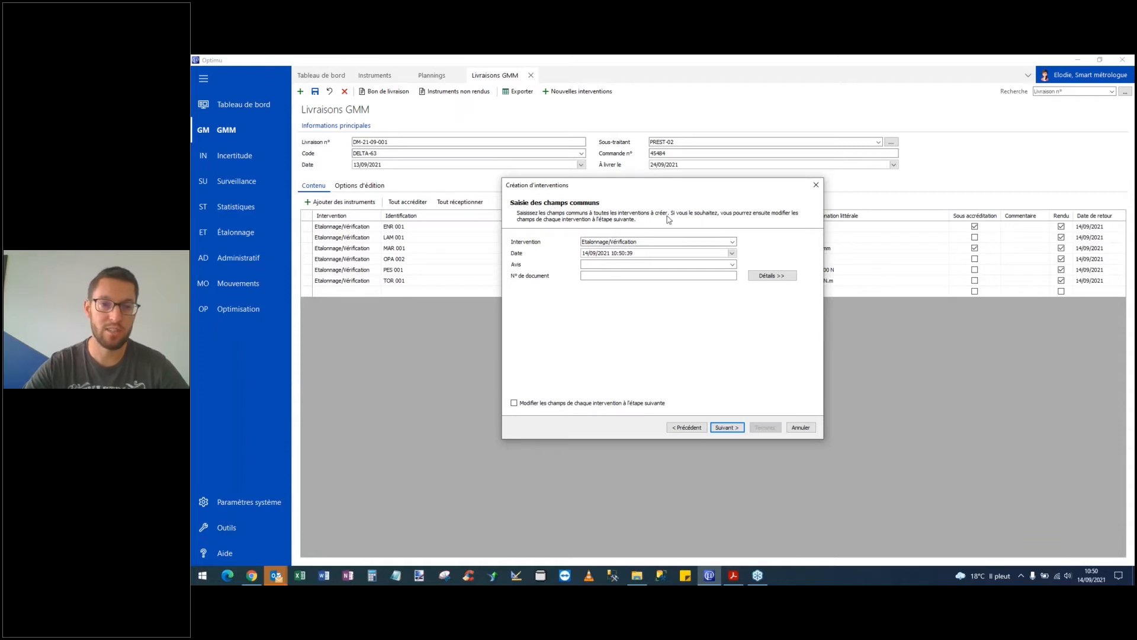
# Expand the common intervention details, set the date to 13/09/2021 and Avis to Conforme, and enable individual editing of each intervention
pyautogui.click(764, 276)
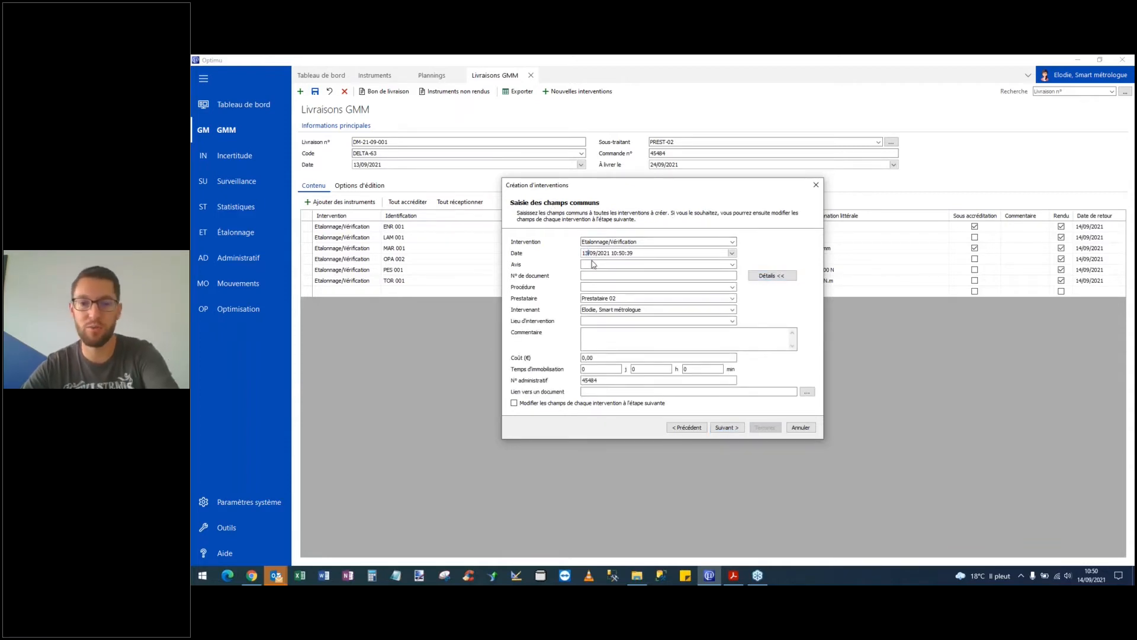
pyautogui.click(592, 264)
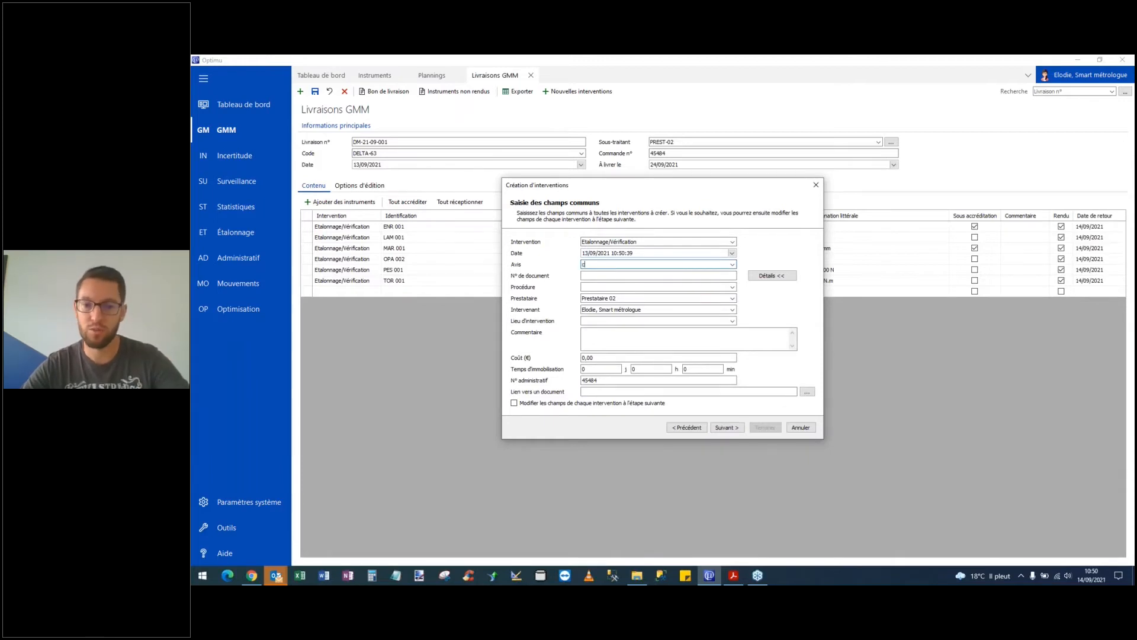
pyautogui.write('c')
pyautogui.click(598, 276)
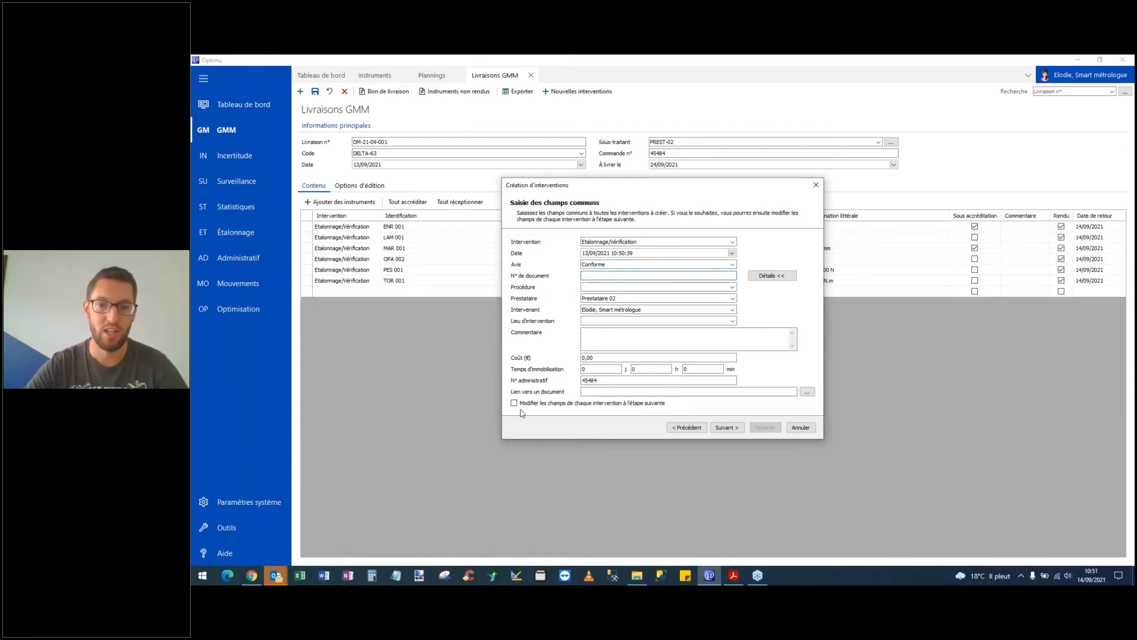
pyautogui.click(728, 428)
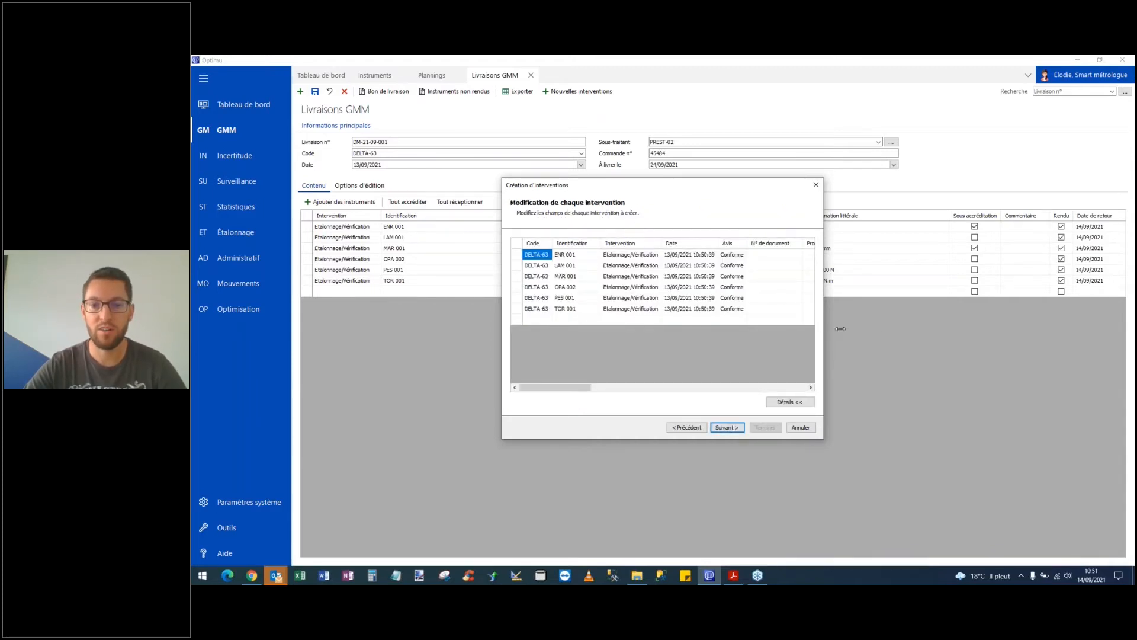
# Widen the intervention creation window and set the Avis of MAR 001 to Non conforme
pyautogui.moveTo(823, 329); pyautogui.dragTo(1036, 331)
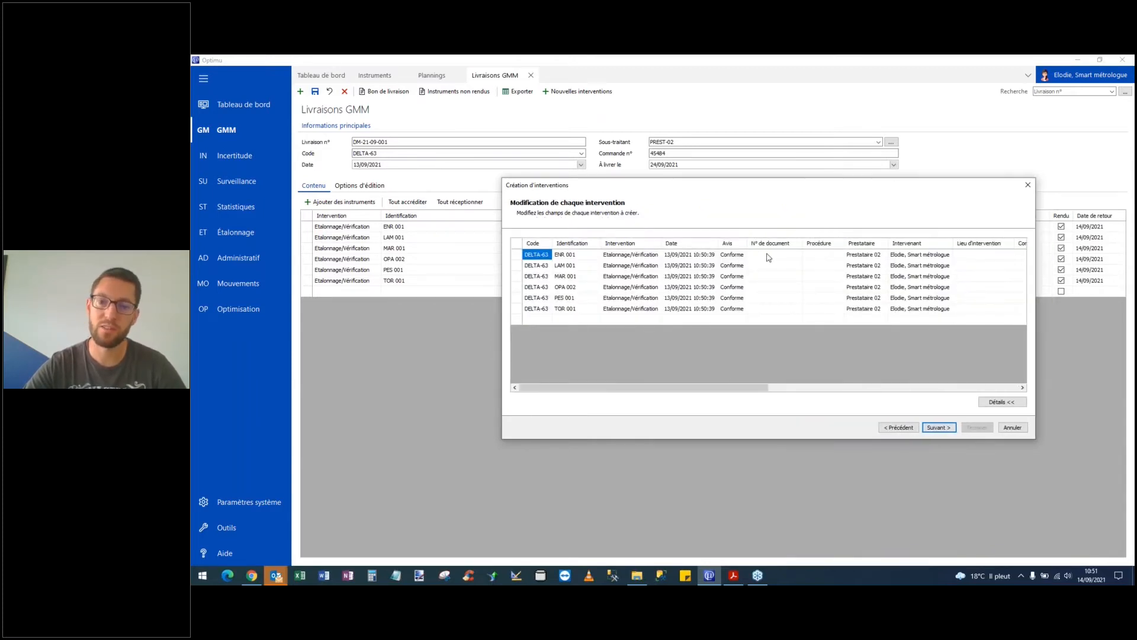
pyautogui.click(765, 256)
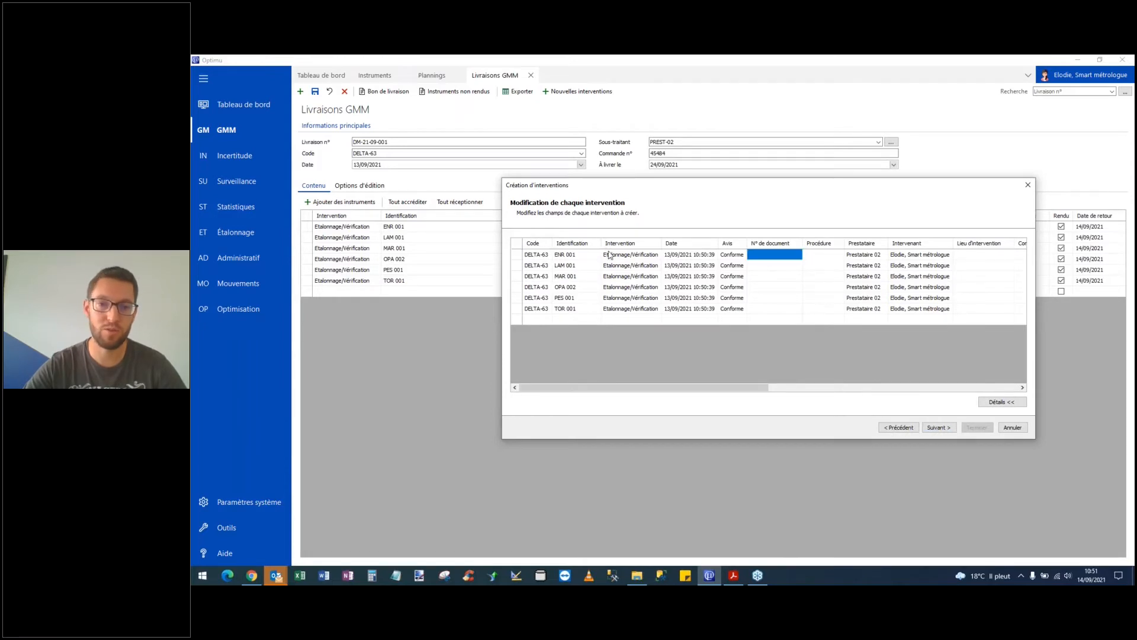
pyautogui.click(734, 277)
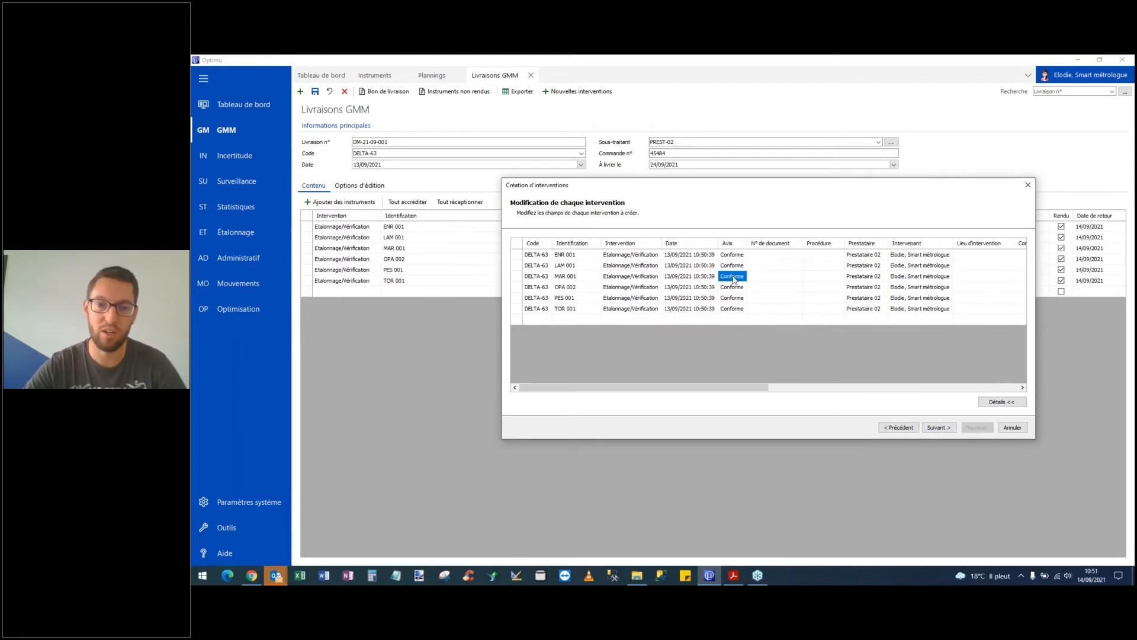
pyautogui.write('N')
pyautogui.press('Return')
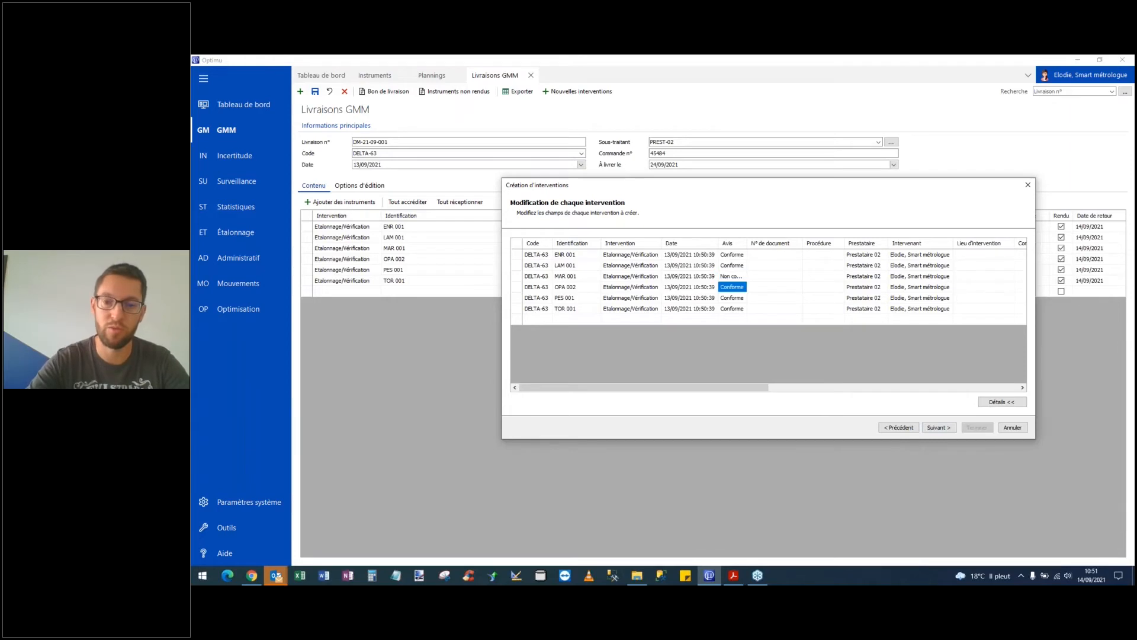
# Enter document numbers 1, 2 and 3 for the ENR 001, LAM 001 and MAR 001 interventions
pyautogui.click(770, 255)
pyautogui.click(770, 255)
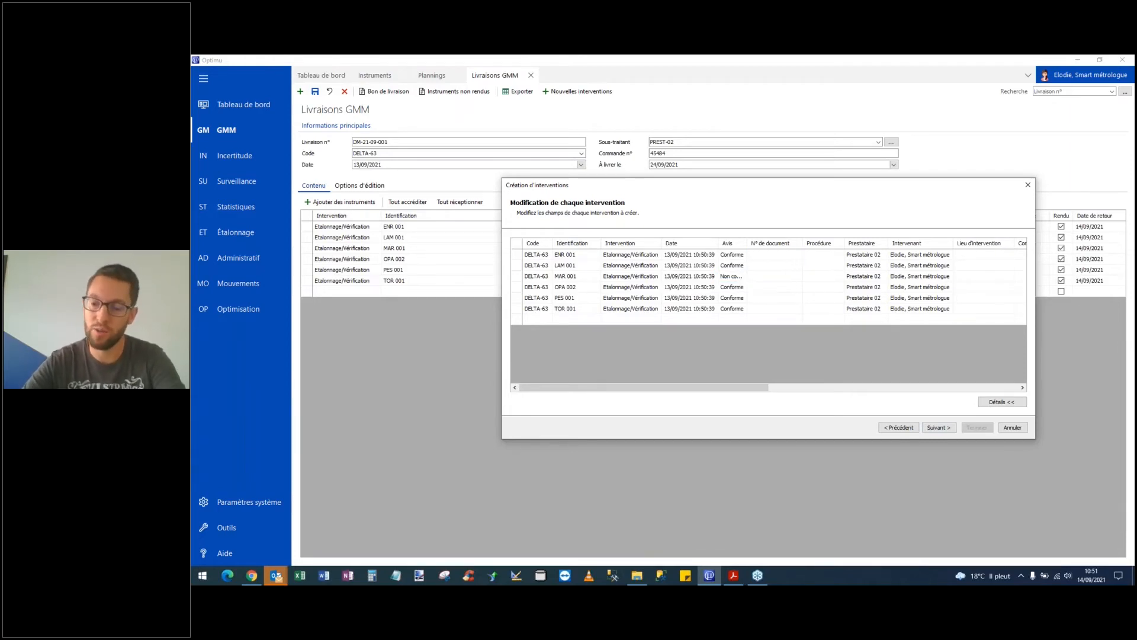
pyautogui.write('1')
pyautogui.press('Return')
pyautogui.write('2')
pyautogui.press('Return')
pyautogui.write('3')
pyautogui.press('Return')
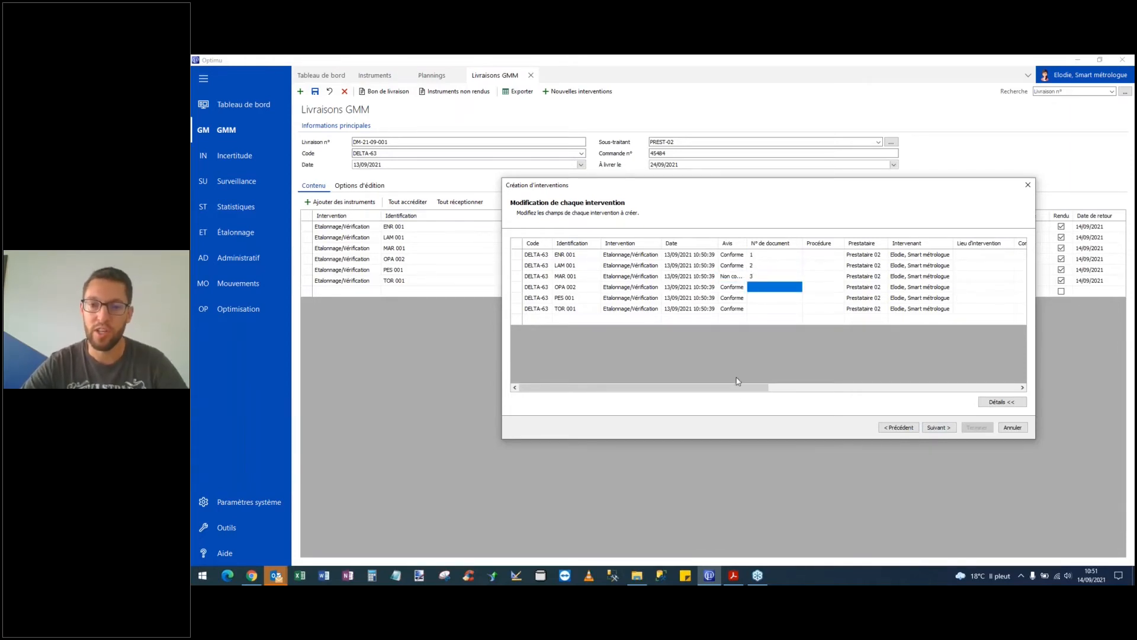
# Link DM-ELO-PAC 001-00001.pdf to the ENR 001 intervention and finish creating the batch of interventions
pyautogui.moveTo(739, 388); pyautogui.dragTo(1007, 394)
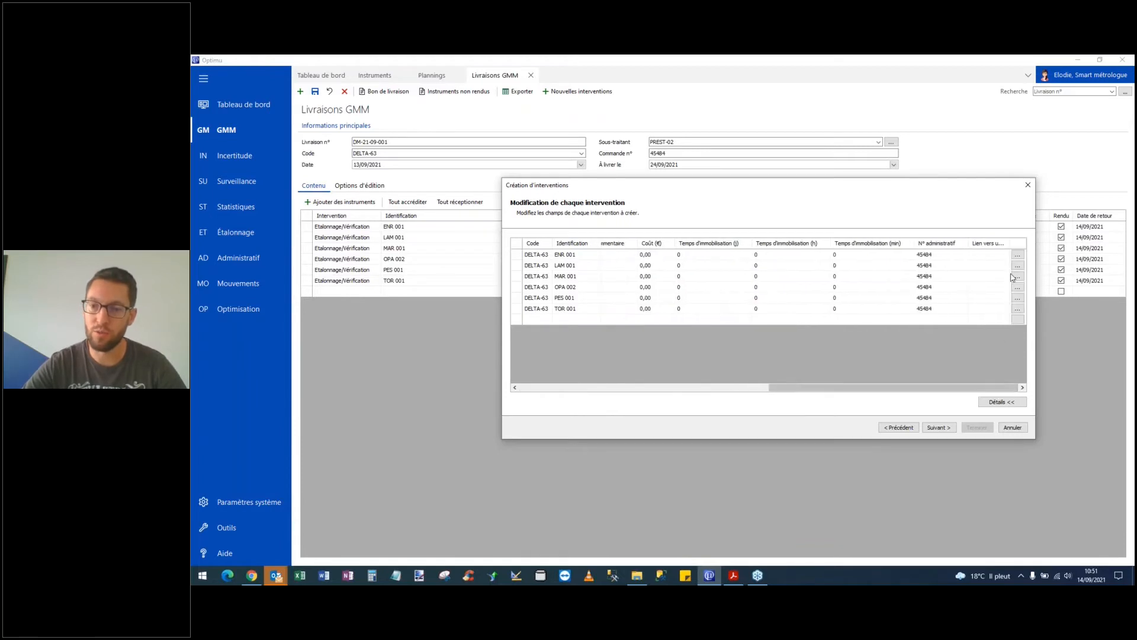
pyautogui.click(1018, 256)
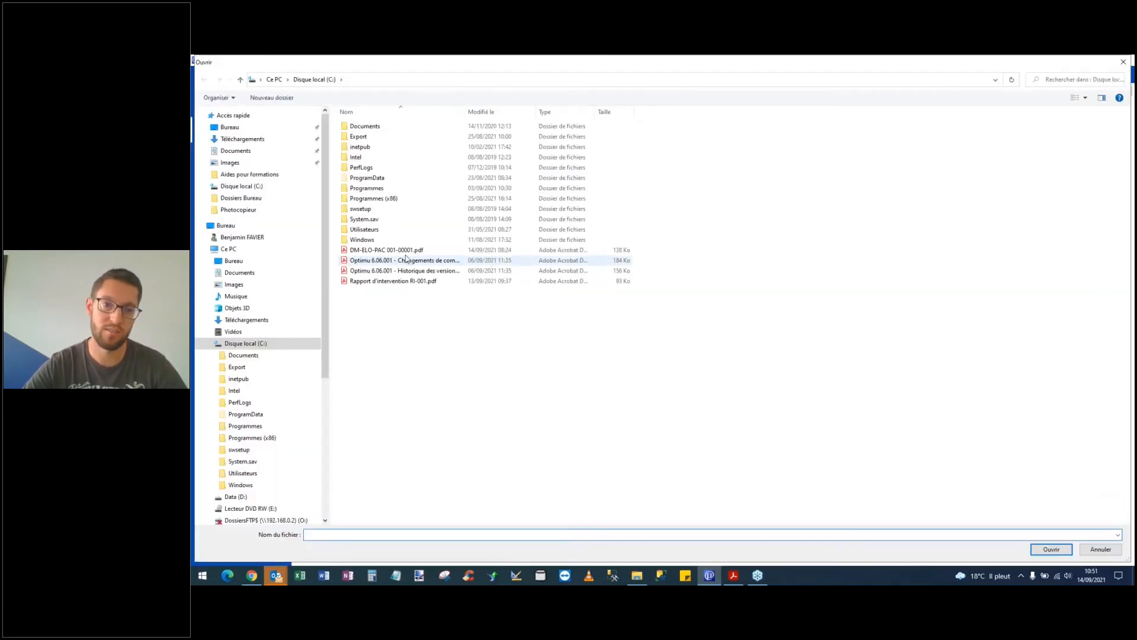
pyautogui.click(406, 251)
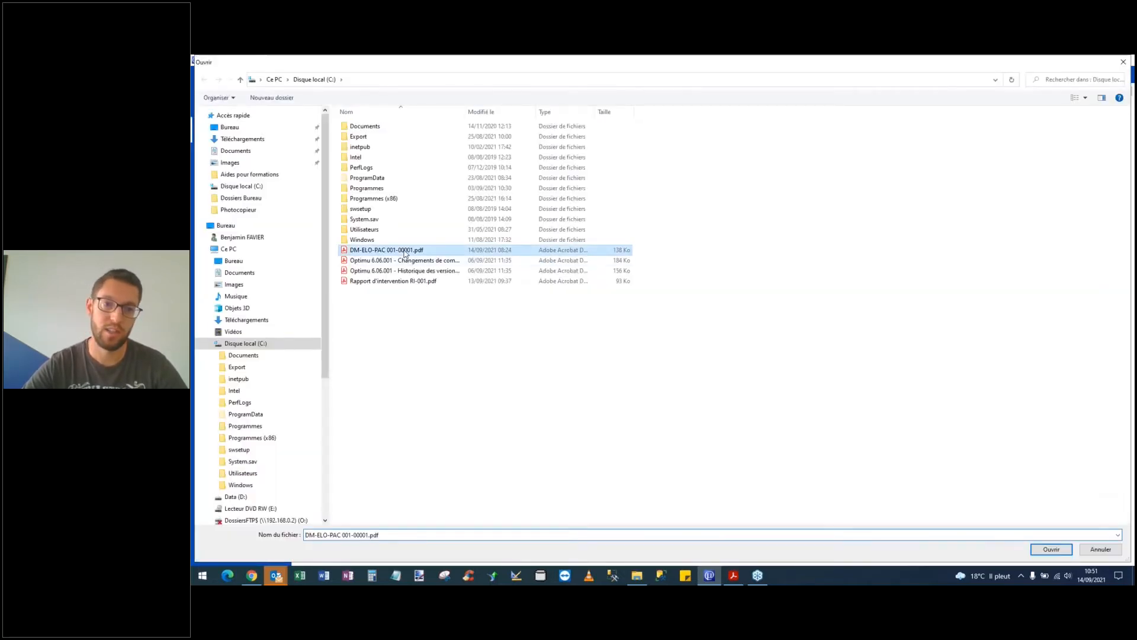
pyautogui.doubleClick(406, 252)
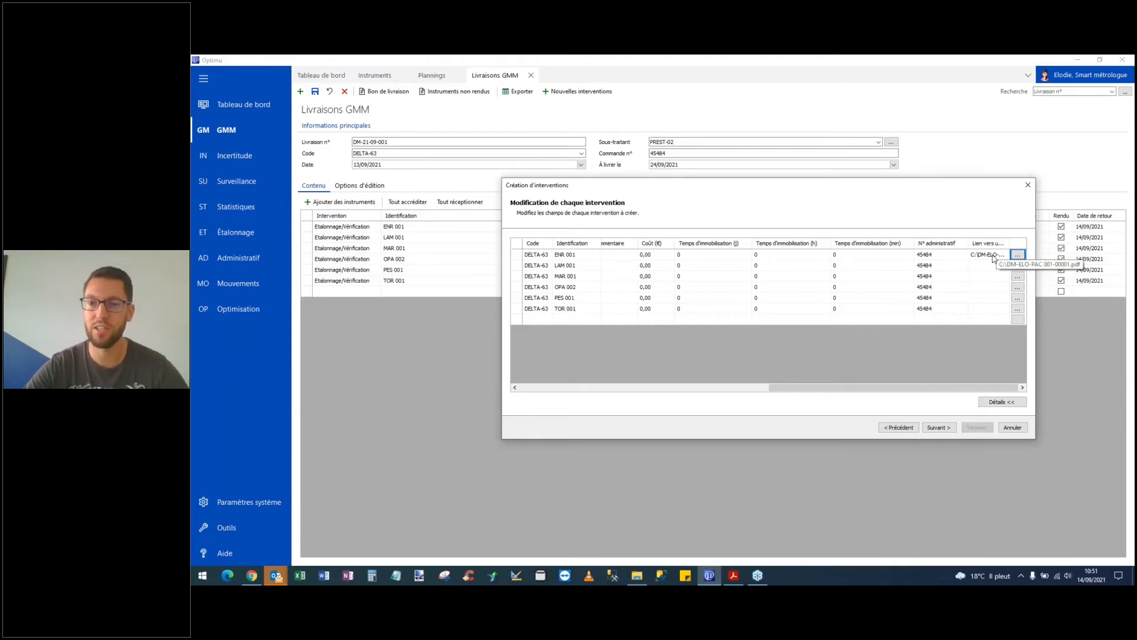
pyautogui.click(947, 429)
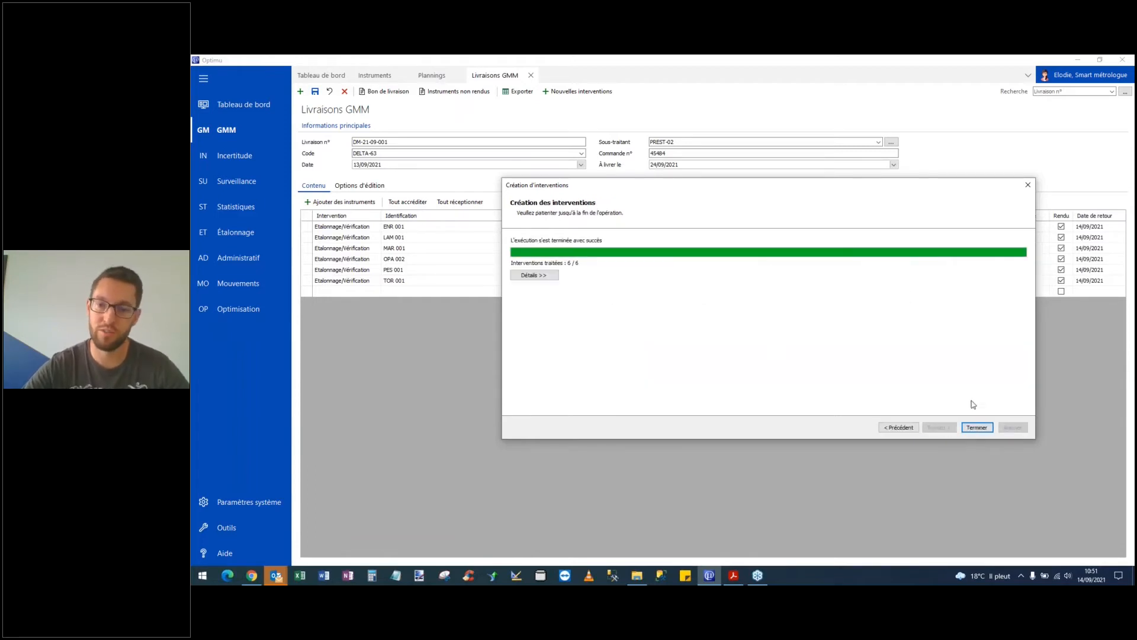
pyautogui.click(976, 427)
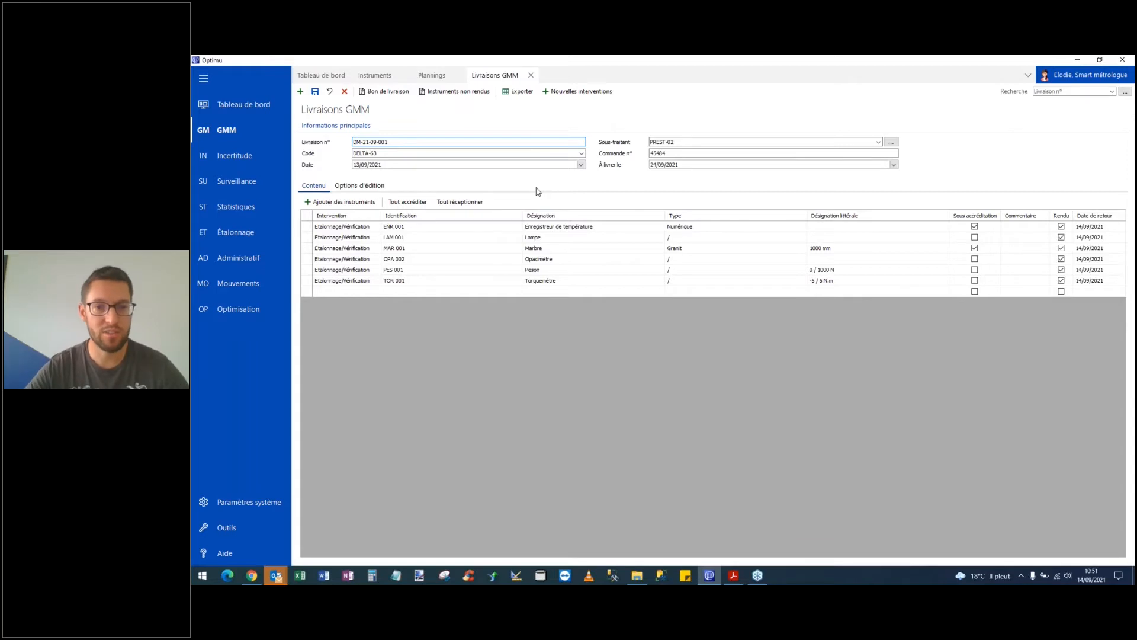
# Return to the ENR 001 instrument record and review its intervention history and periodicity
pyautogui.click(380, 76)
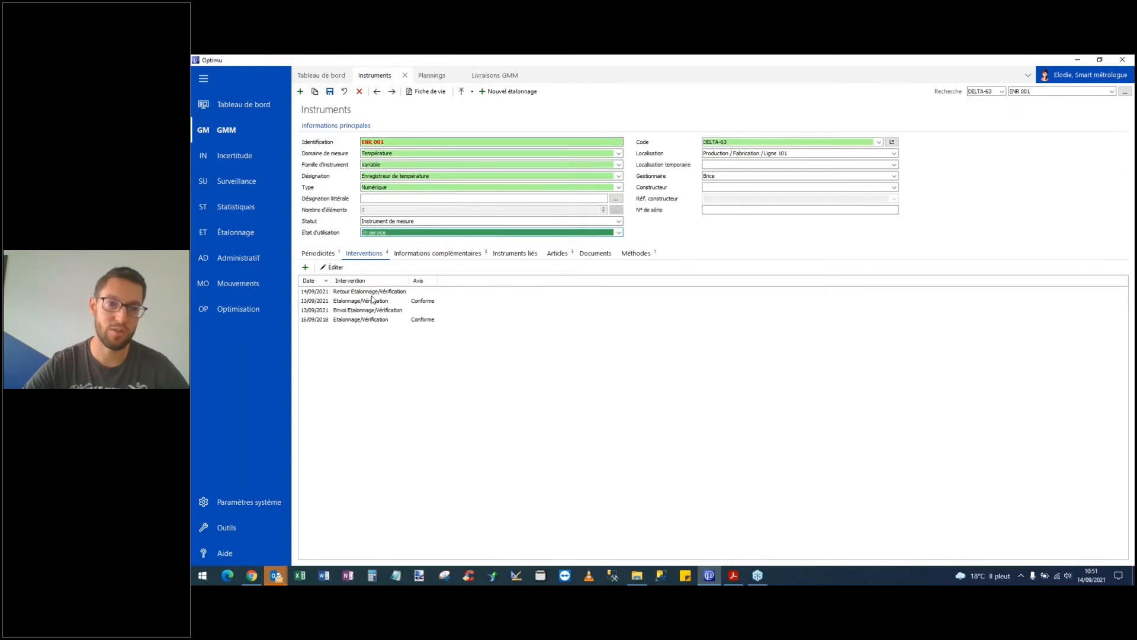
pyautogui.click(368, 302)
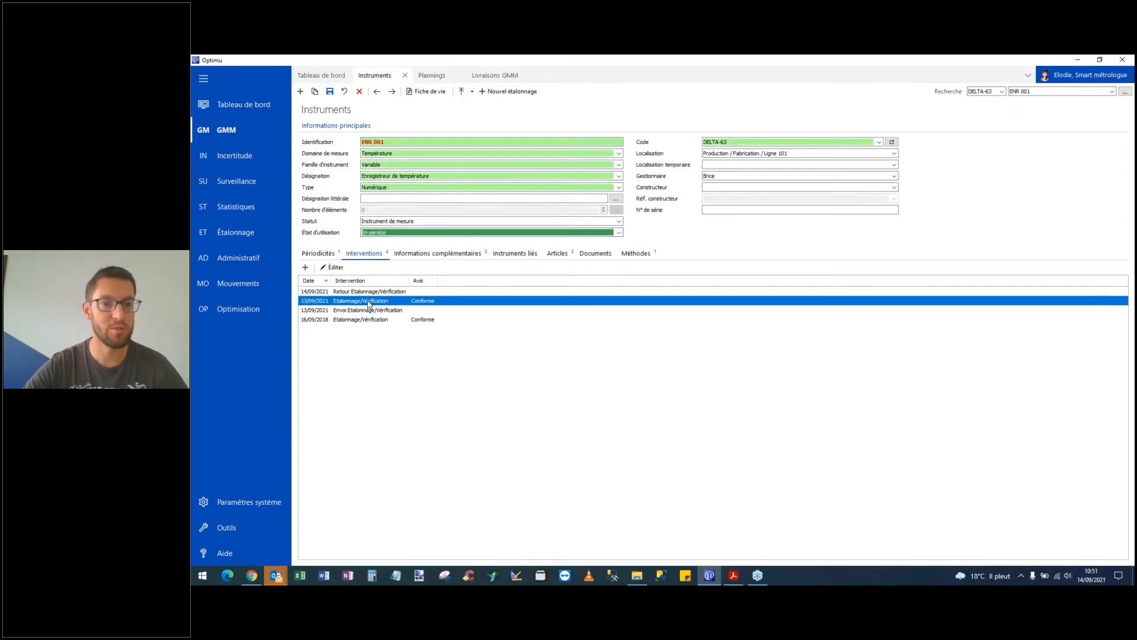
pyautogui.click(368, 293)
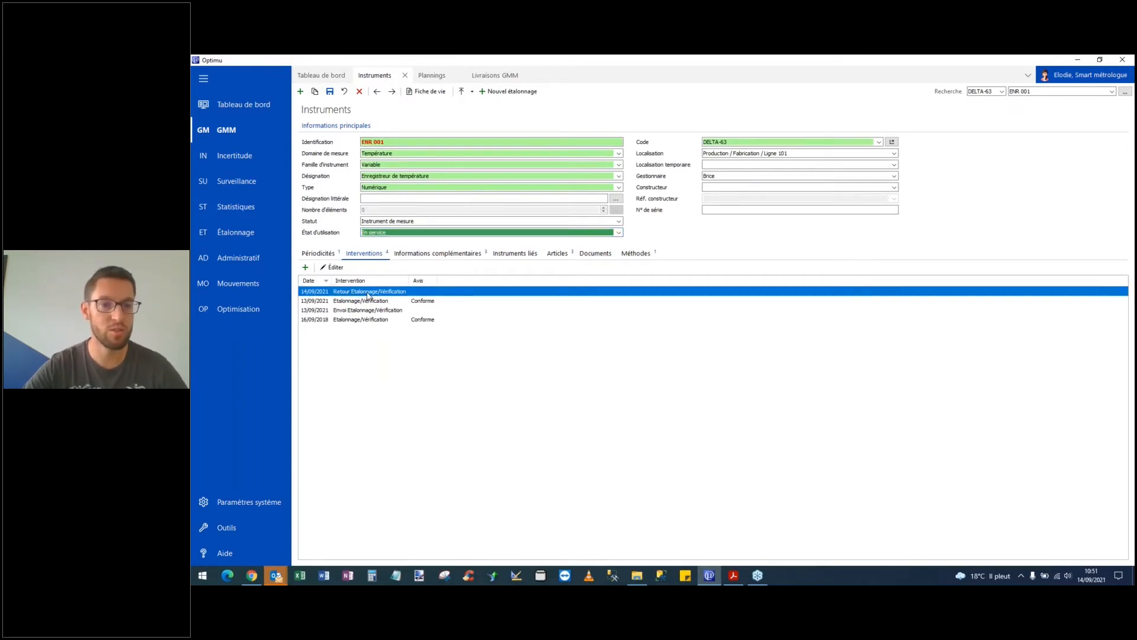
pyautogui.click(318, 253)
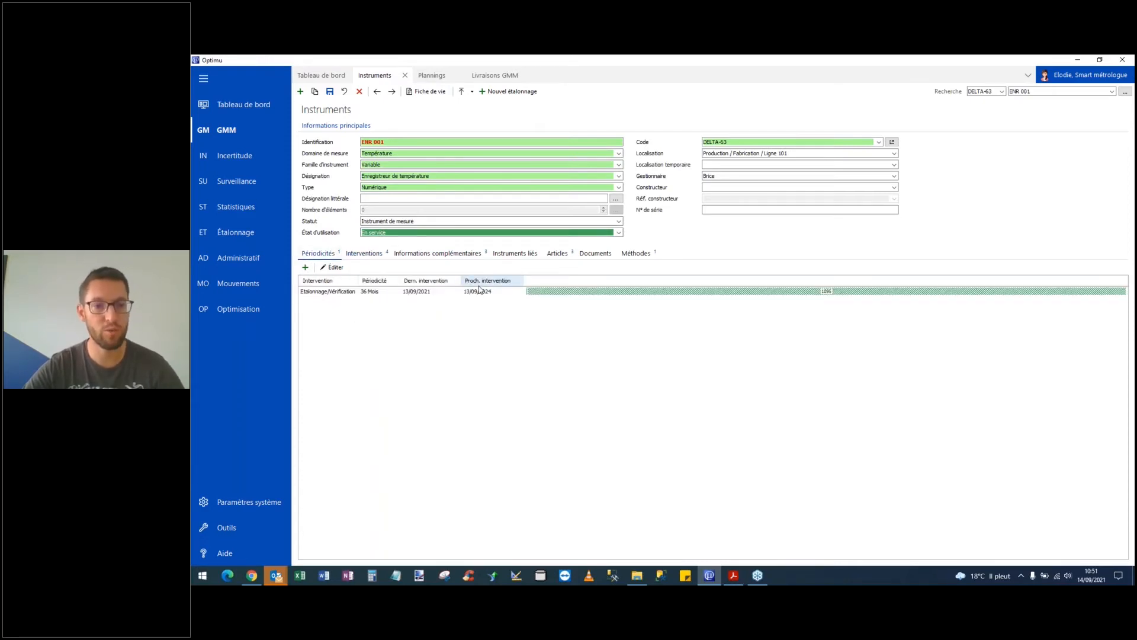
# Inspect the main information and documents of ENR 001's 13/09/2021 Etalonnage/Vérification intervention, close it, and return to the periodicities
pyautogui.click(363, 254)
pyautogui.click(366, 301)
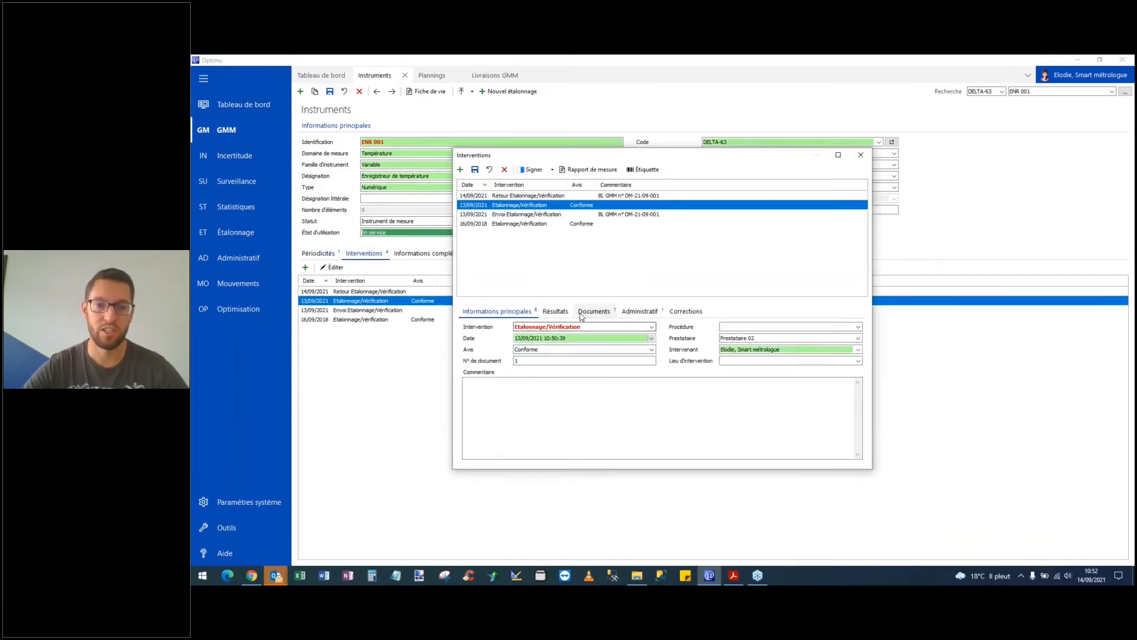
pyautogui.click(582, 312)
pyautogui.click(520, 313)
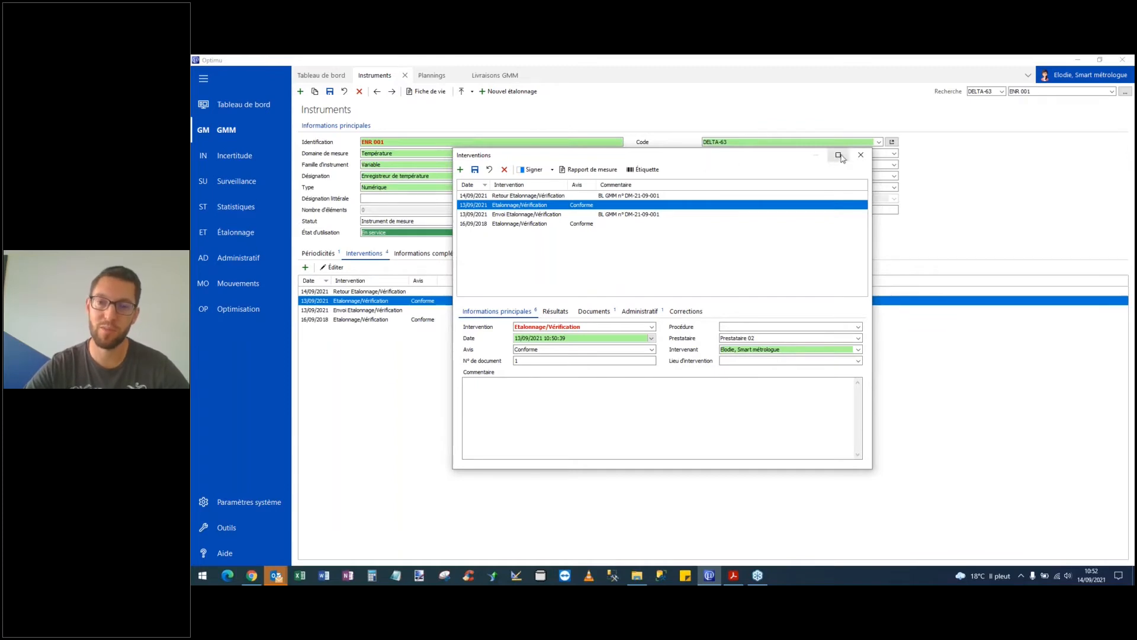
pyautogui.click(860, 155)
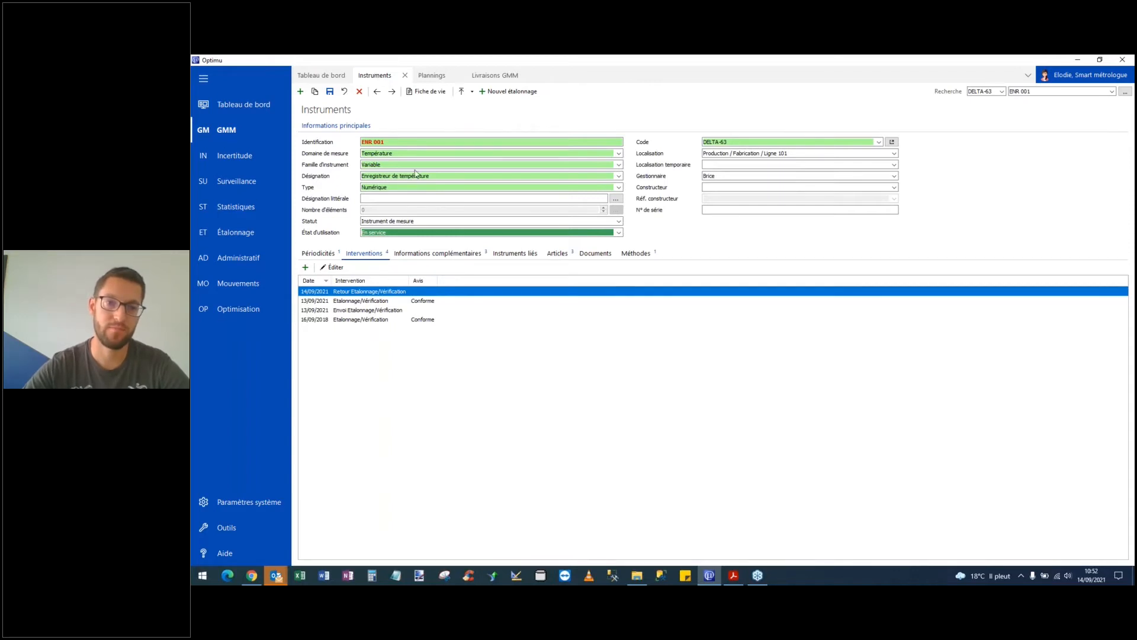
pyautogui.click(327, 254)
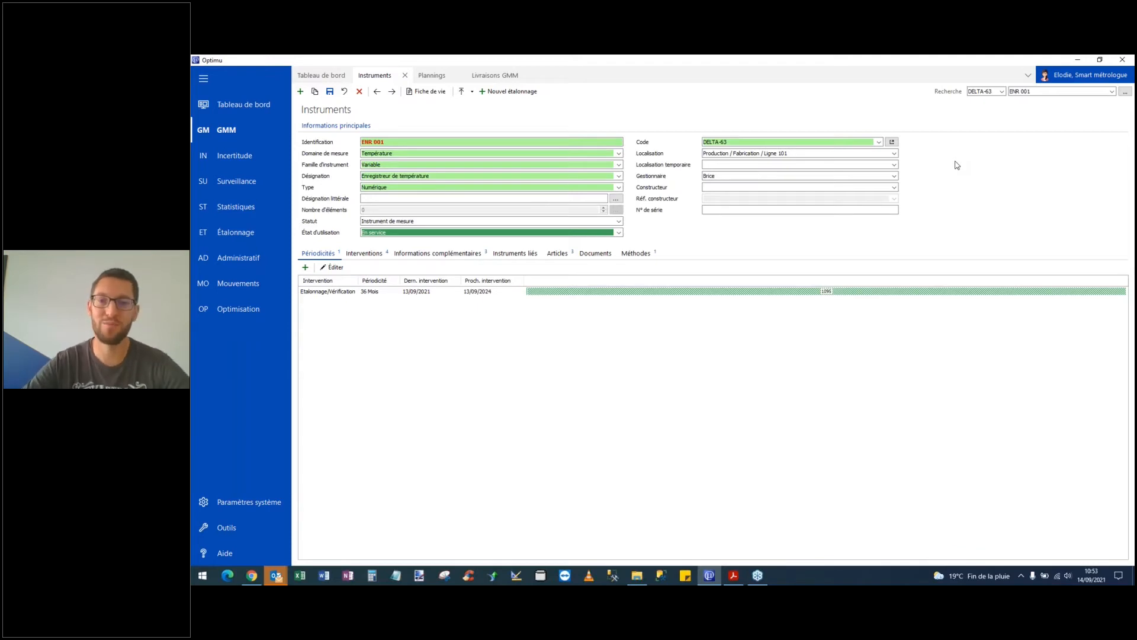
# Browse the location tree available for ENR 001, expanding Métrologie and Salle n°101, and close it without choosing a location
pyautogui.click(795, 153)
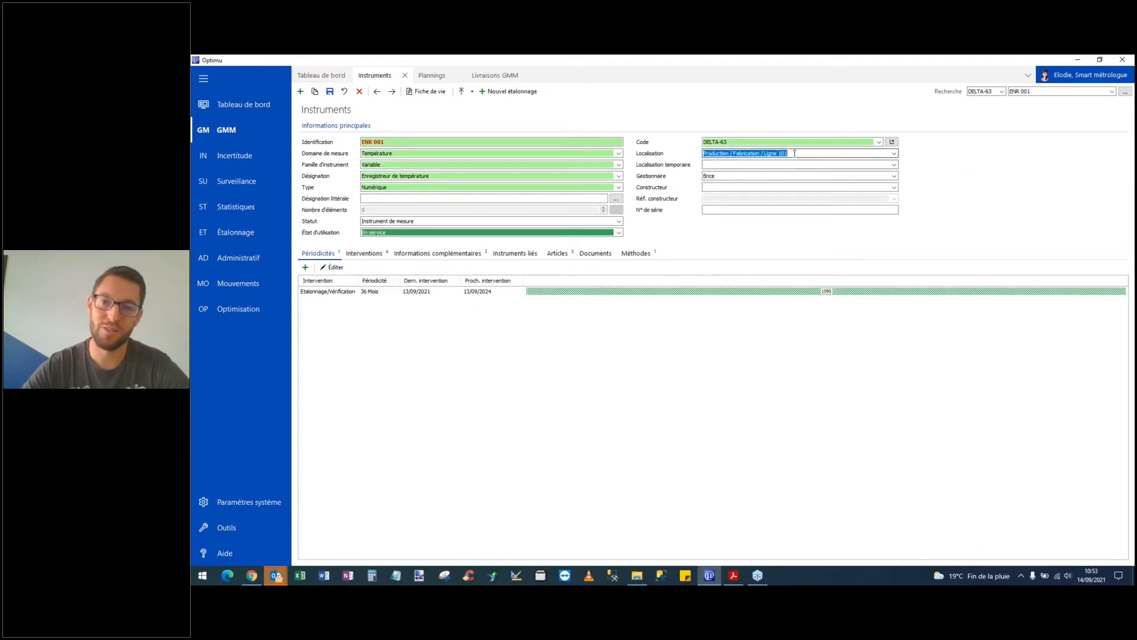
pyautogui.click(795, 154)
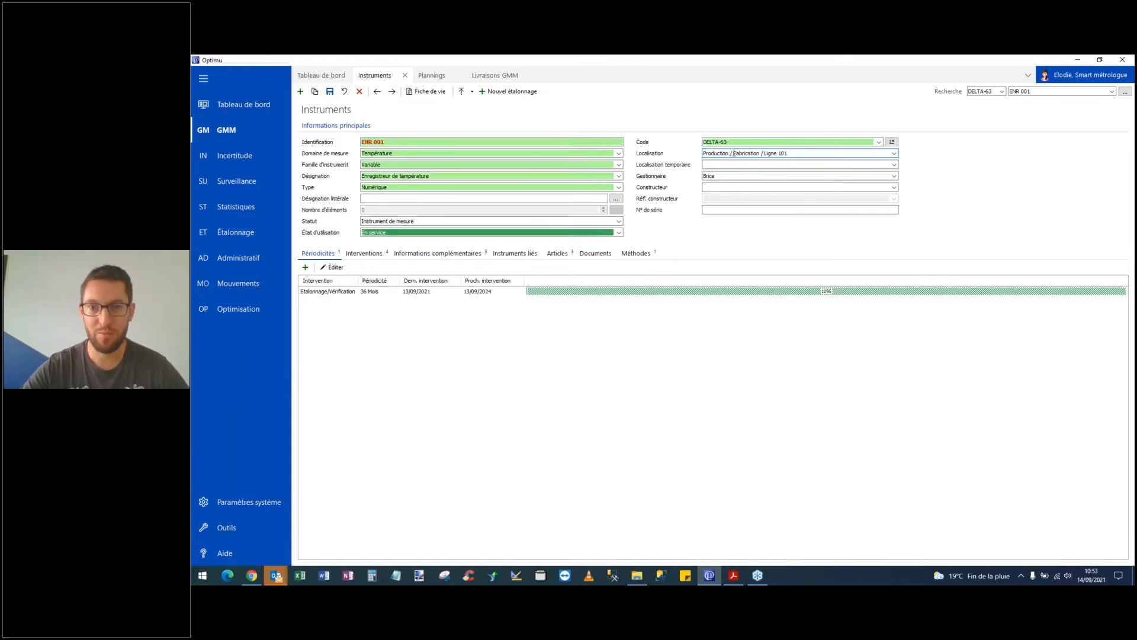
pyautogui.click(894, 153)
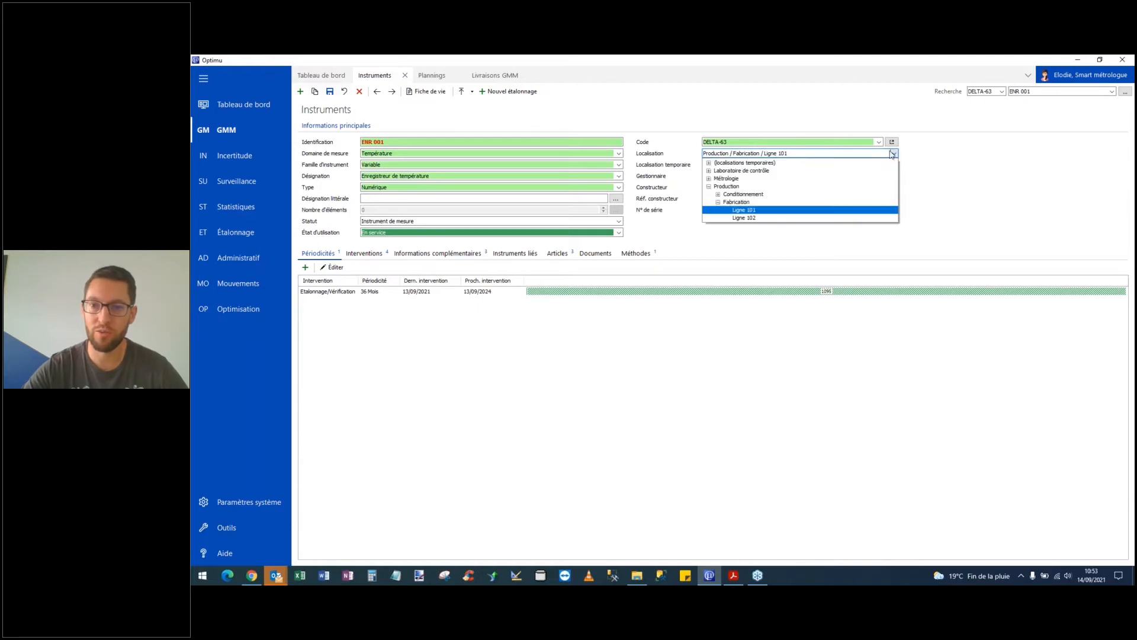
pyautogui.click(709, 187)
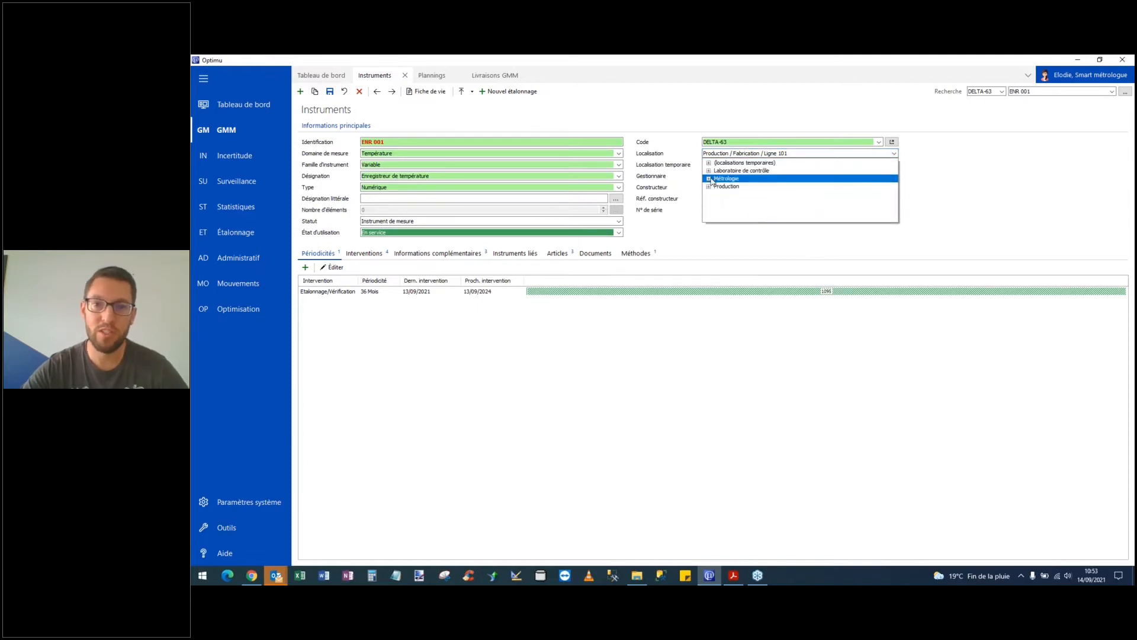
pyautogui.click(709, 179)
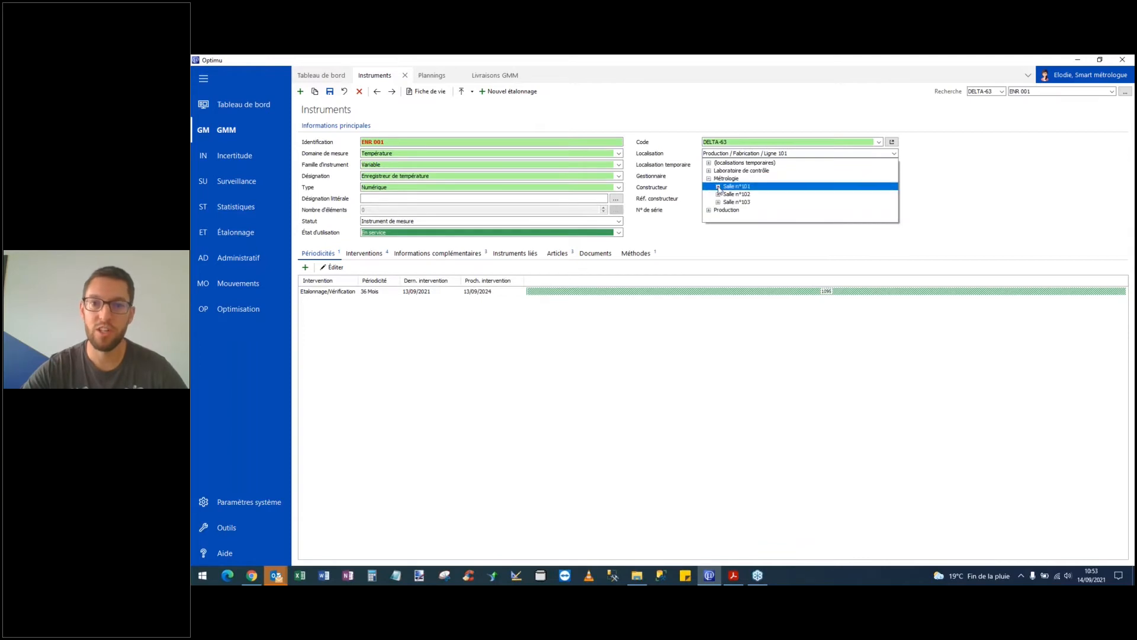
pyautogui.click(718, 187)
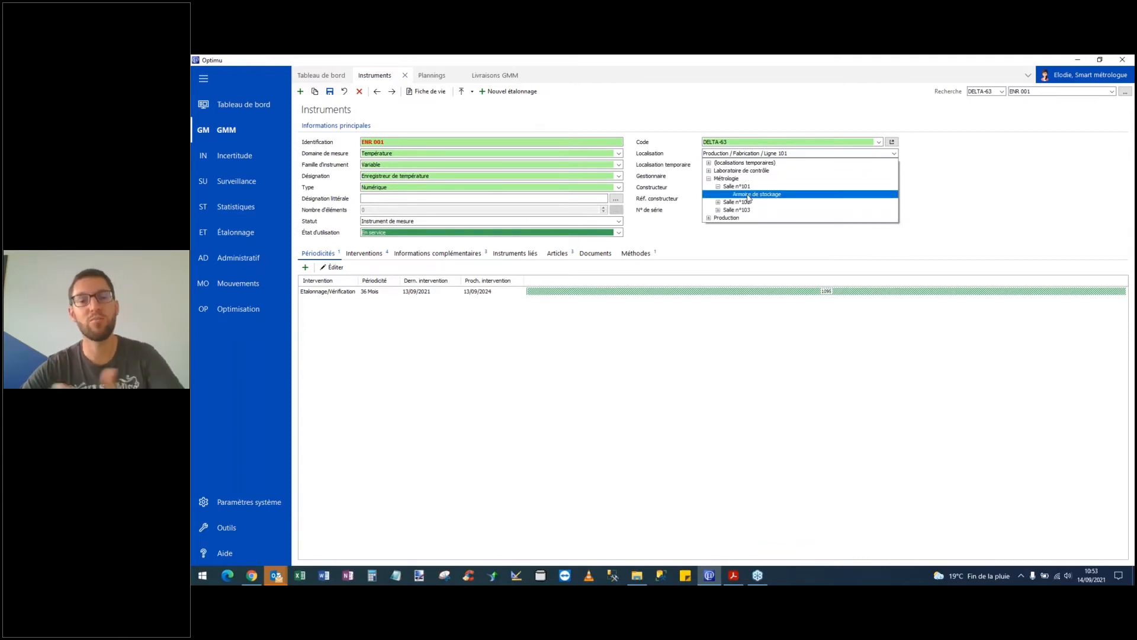
pyautogui.click(709, 180)
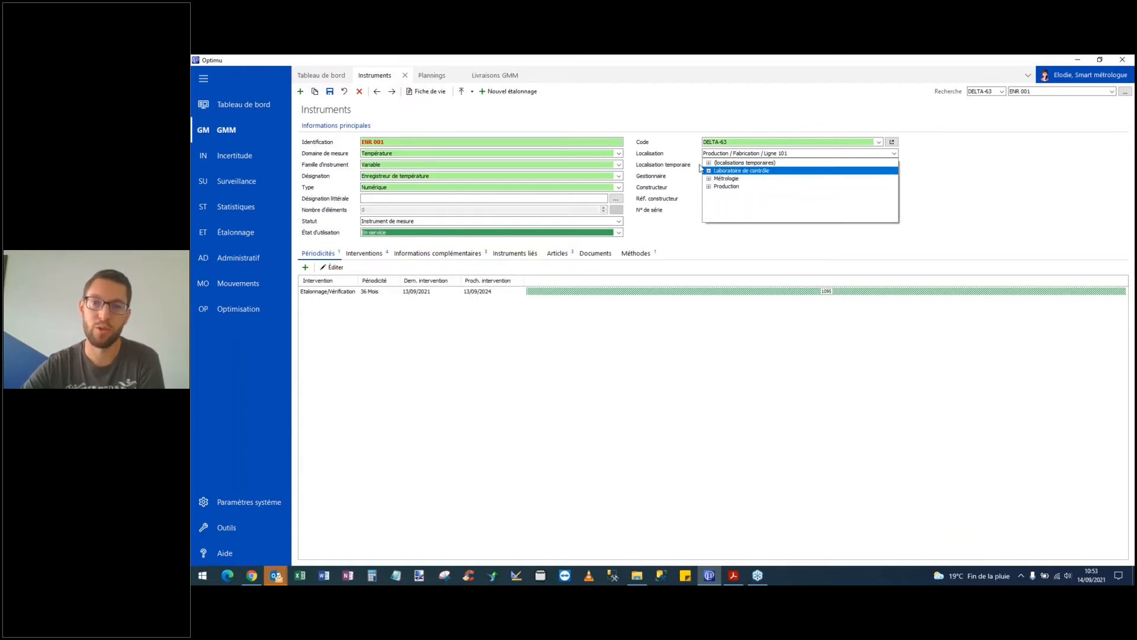
pyautogui.click(693, 151)
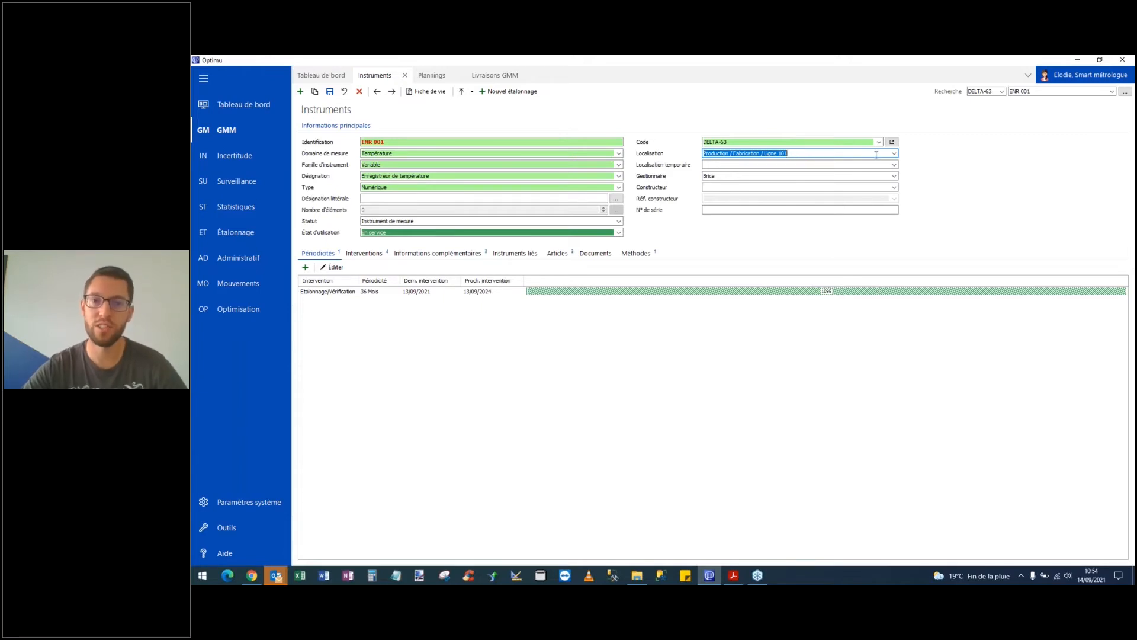
pyautogui.click(894, 153)
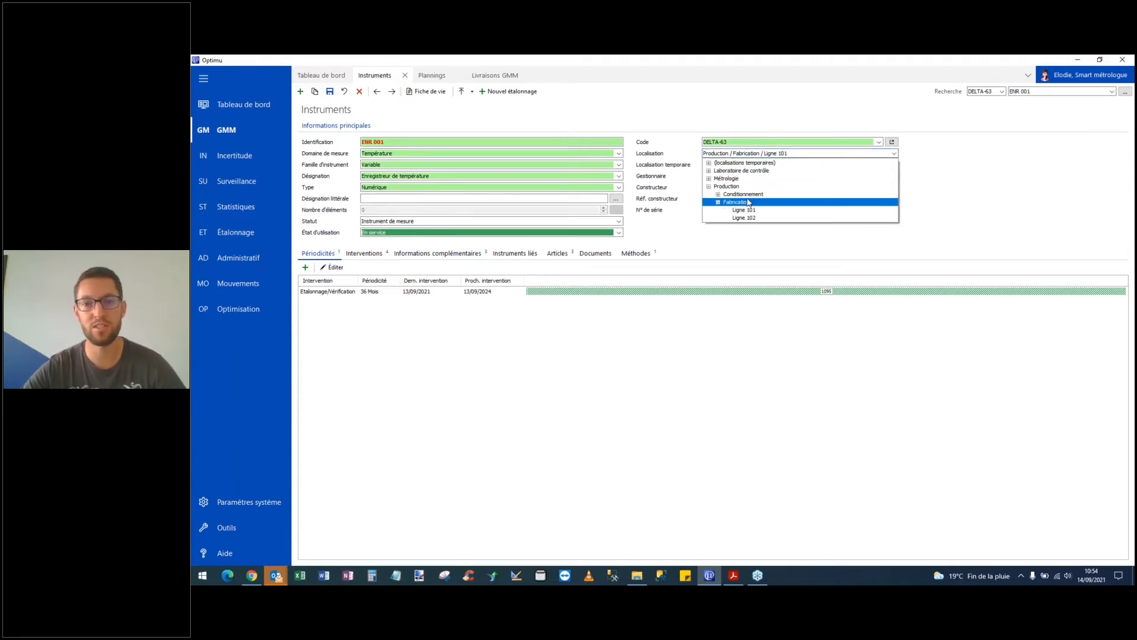
pyautogui.click(652, 123)
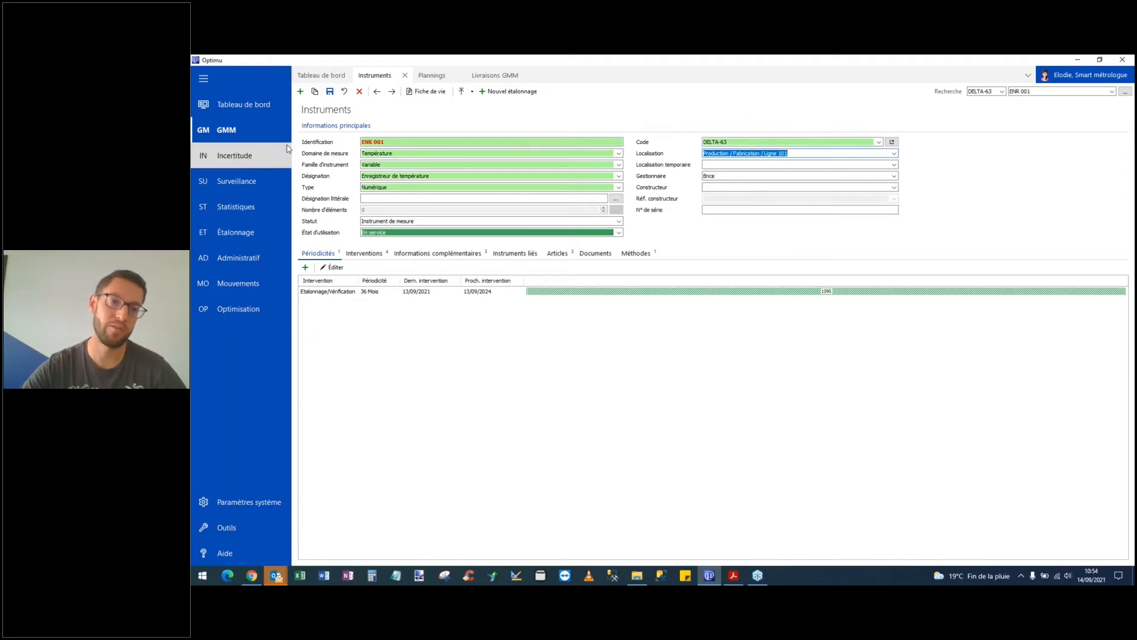
# Open the DELTA-63 client record for Deltamu and display its tree of locations
pyautogui.click(246, 259)
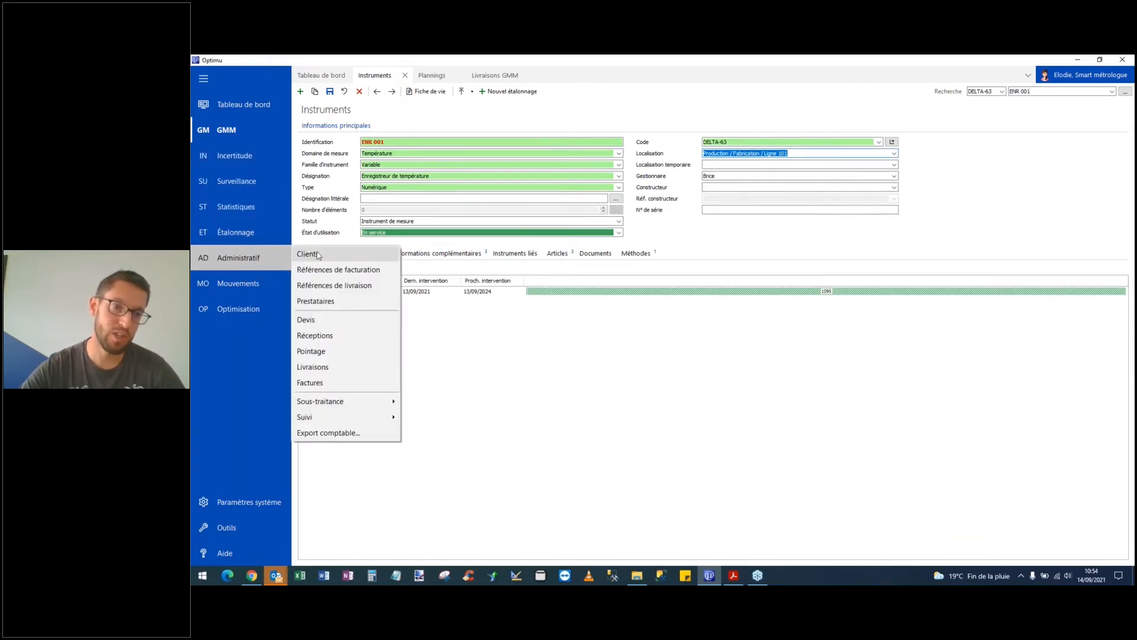
pyautogui.click(430, 306)
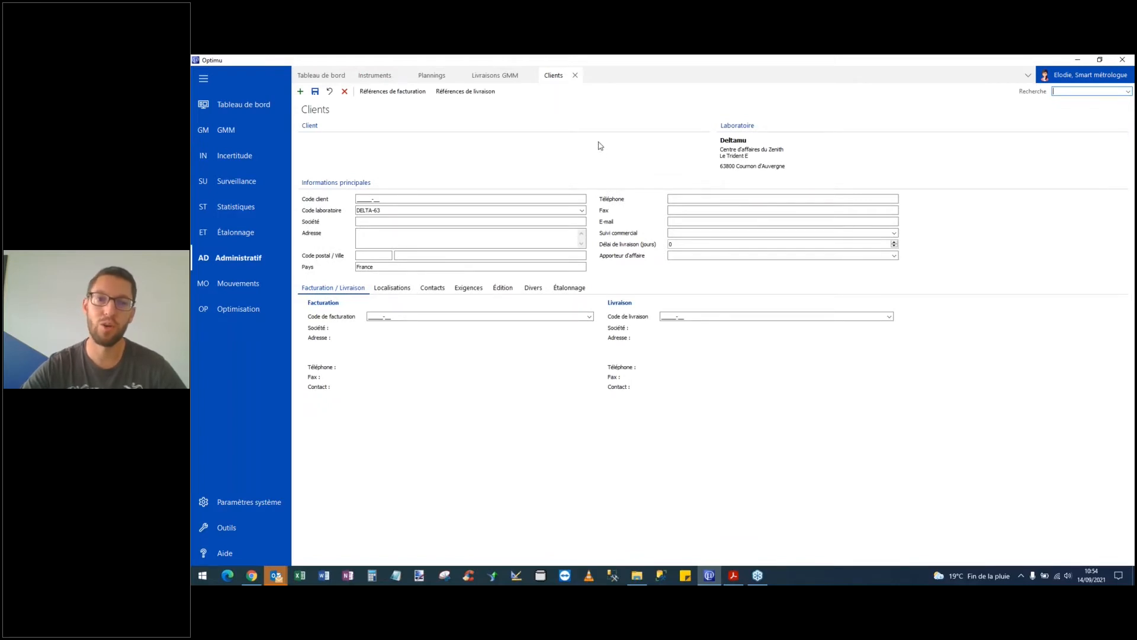
pyautogui.click(1128, 93)
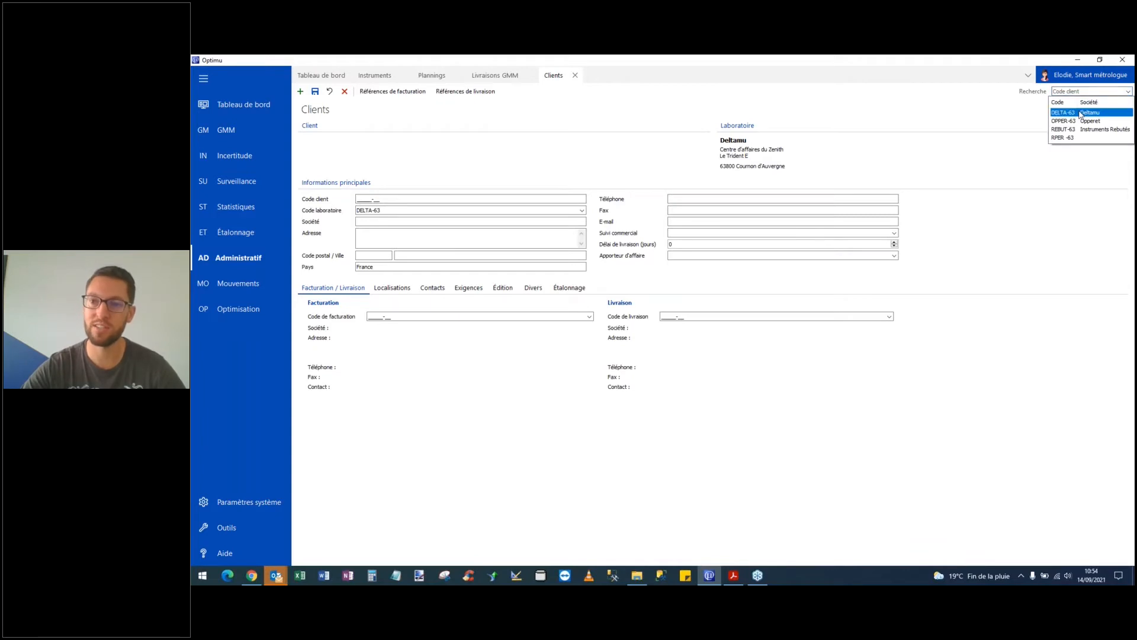
pyautogui.click(1081, 113)
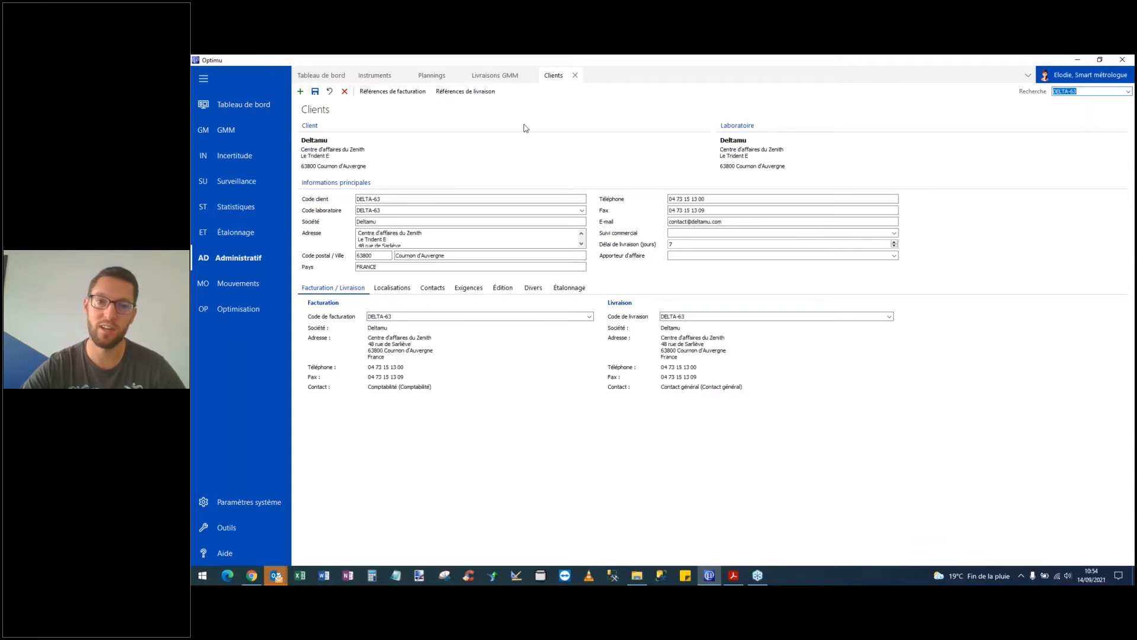
pyautogui.click(392, 288)
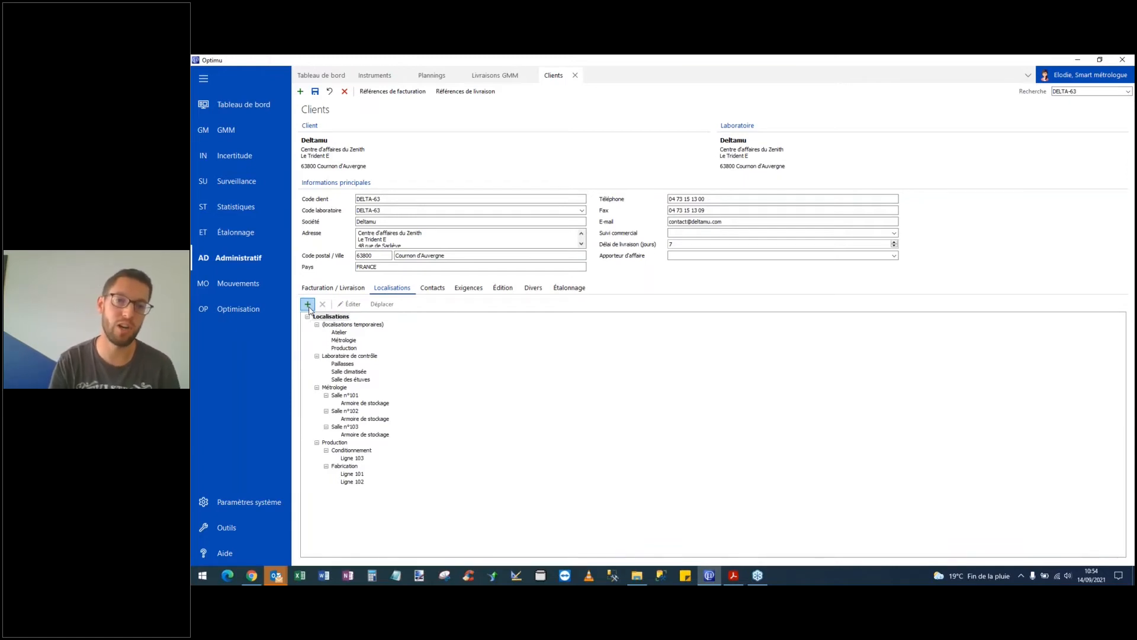
# Return to the delivery note by way of the instrument record and open the mass changes wizard
pyautogui.click(385, 76)
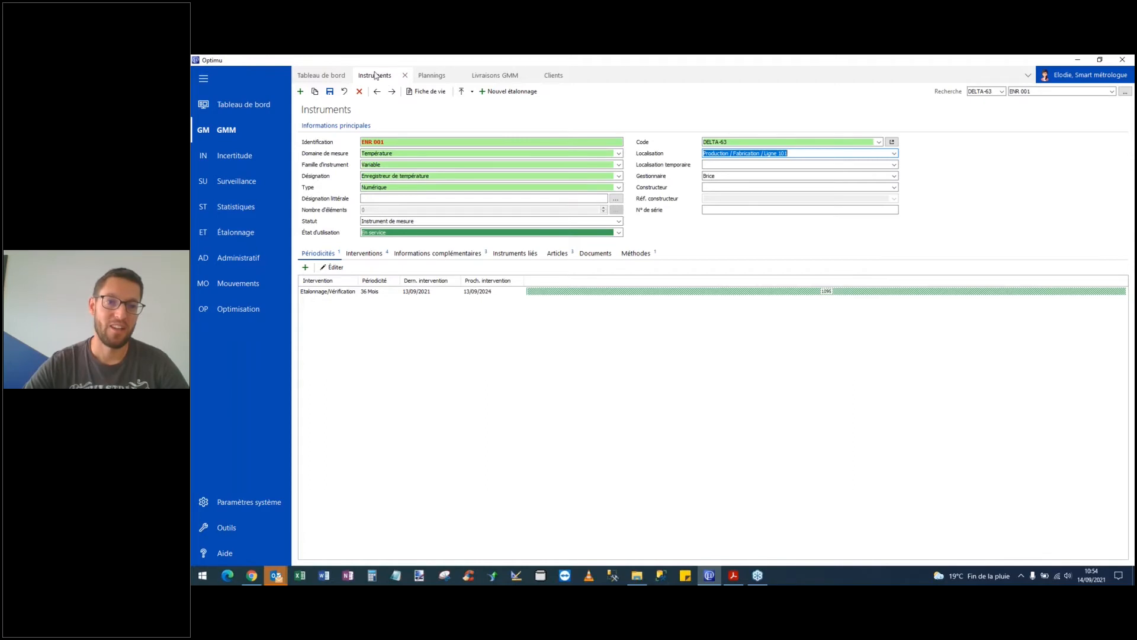
pyautogui.click(503, 76)
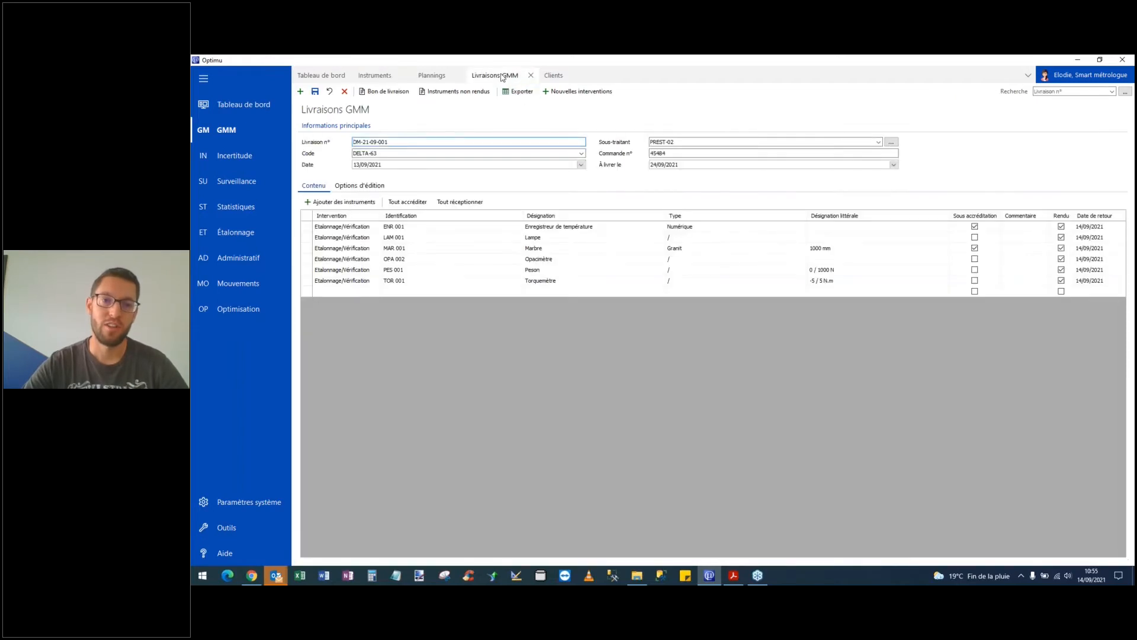
pyautogui.click(264, 135)
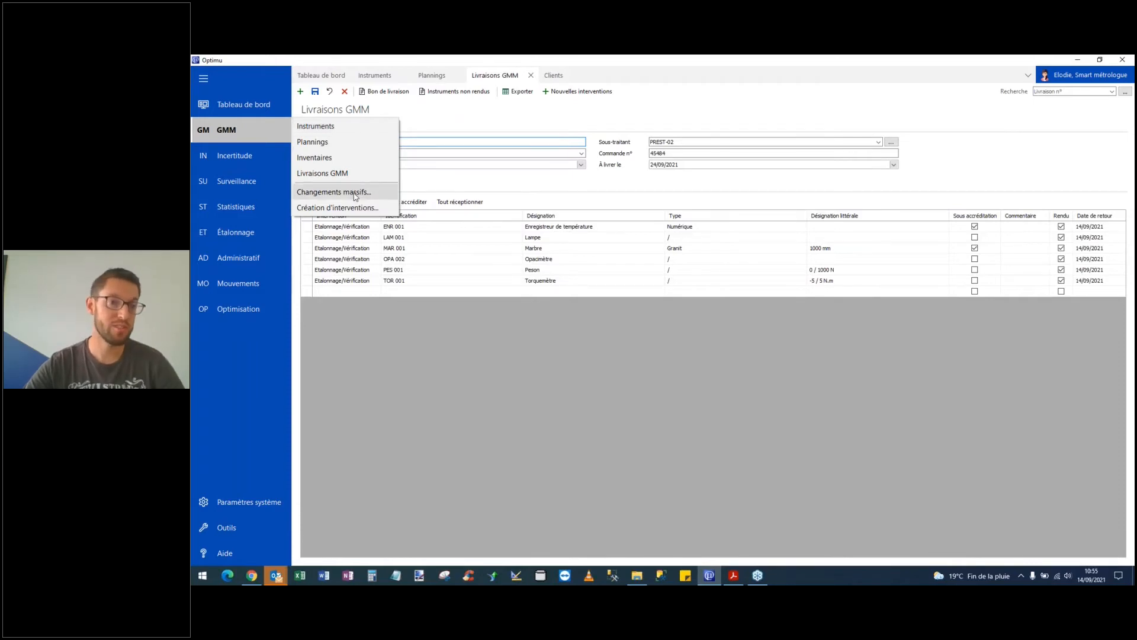
pyautogui.click(653, 112)
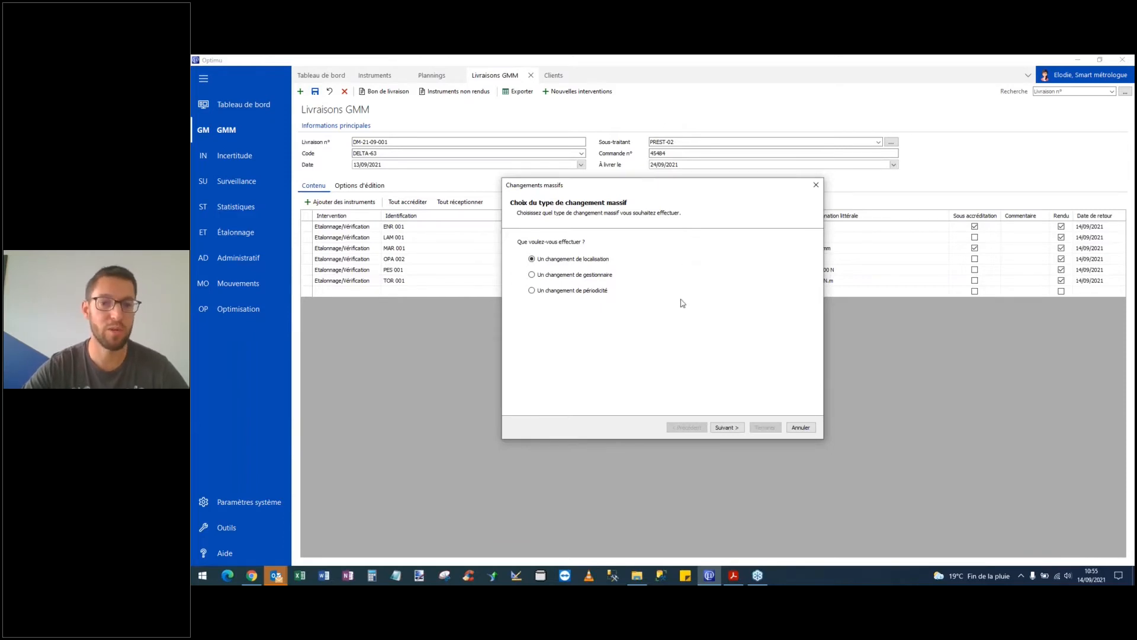
# Choose a mass location change, filter the DELTA-63 instruments by Laboratoire de contrôle / Paillasses, and select all the listed instruments
pyautogui.click(727, 427)
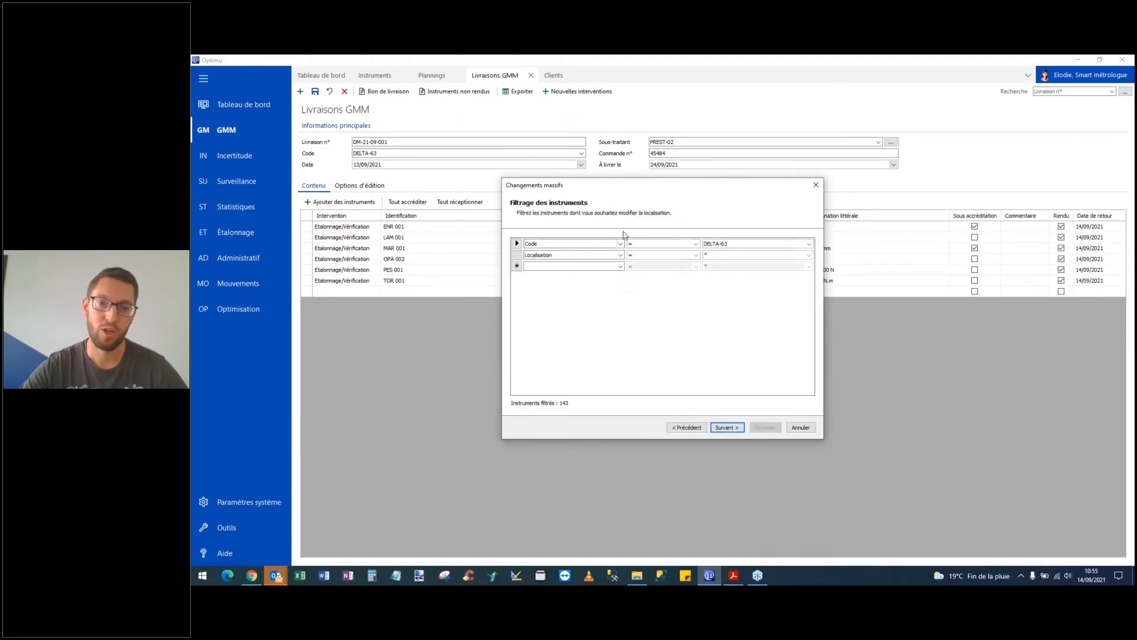
pyautogui.click(715, 255)
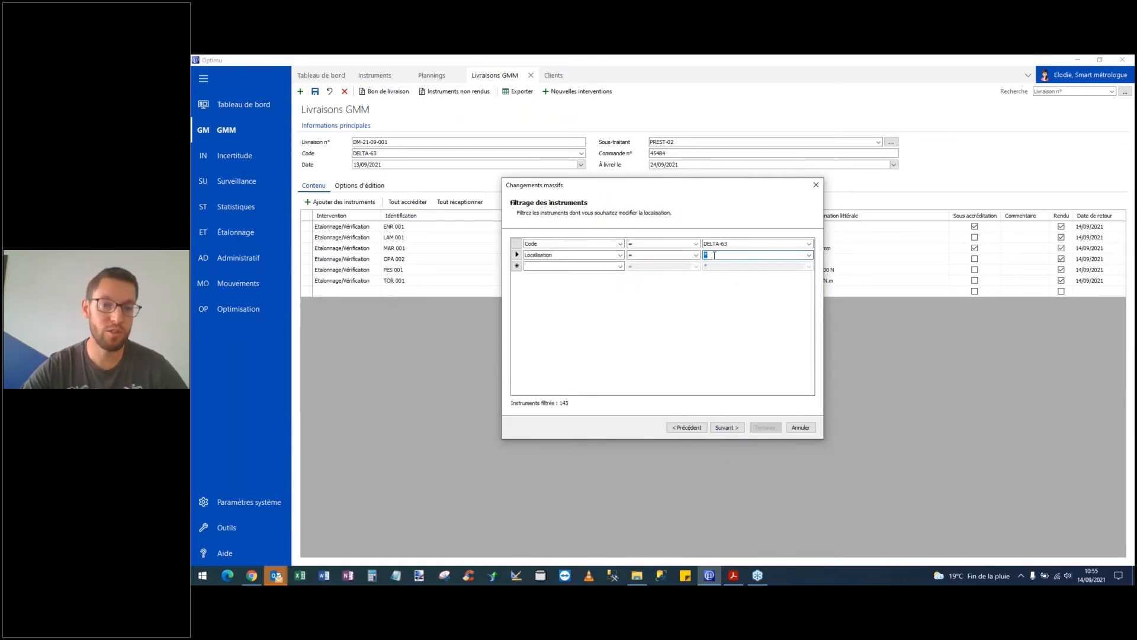
pyautogui.click(808, 255)
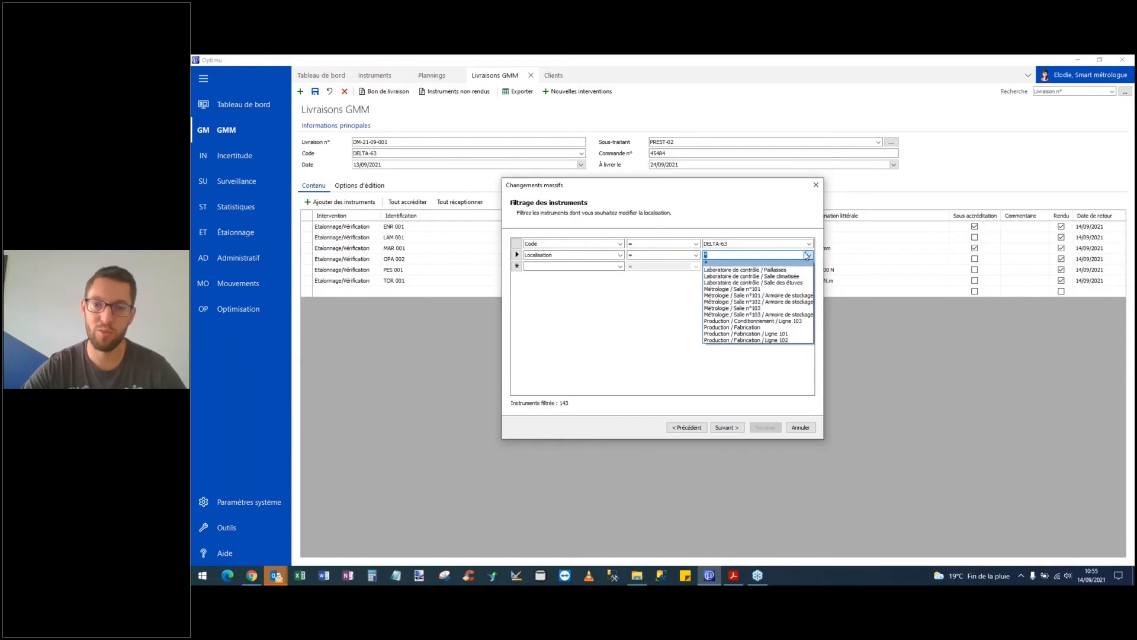
pyautogui.click(760, 270)
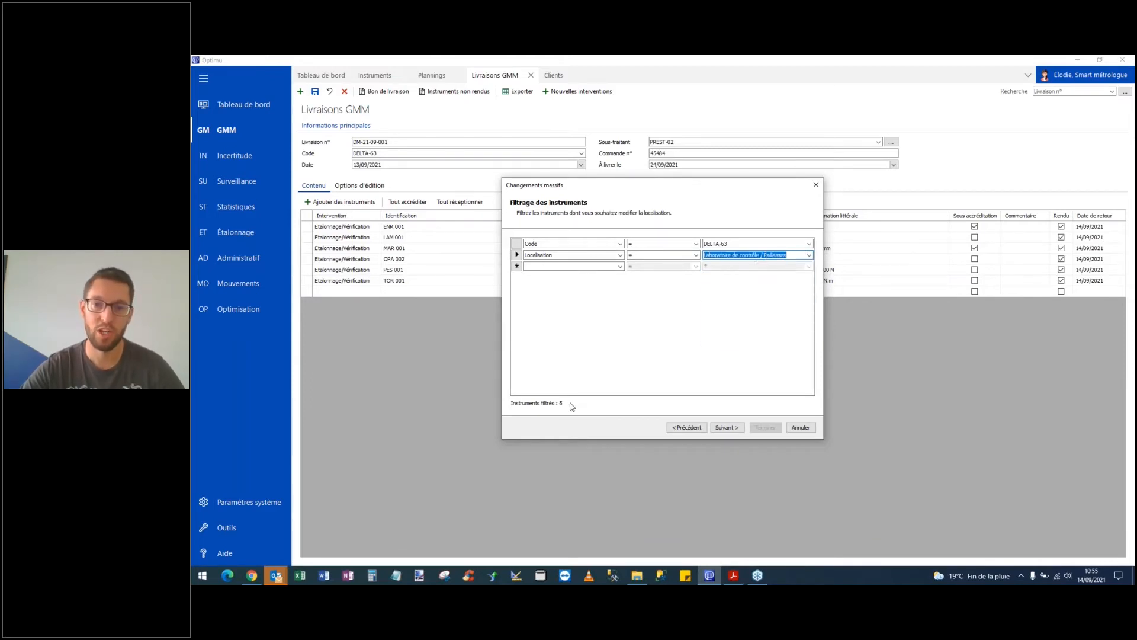
pyautogui.click(728, 428)
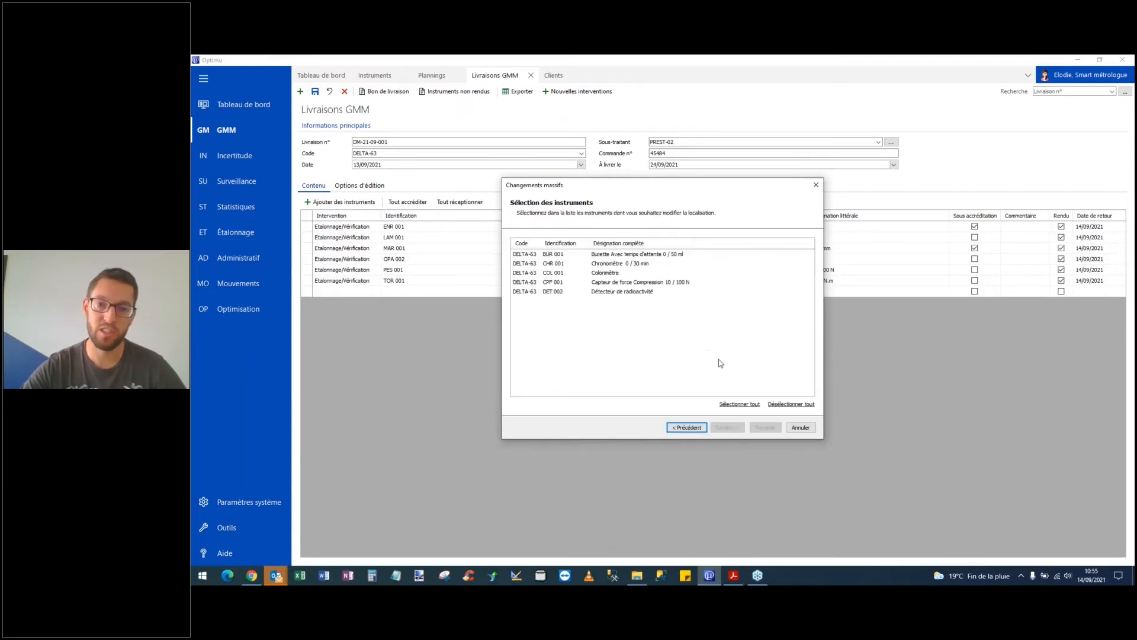
pyautogui.click(740, 404)
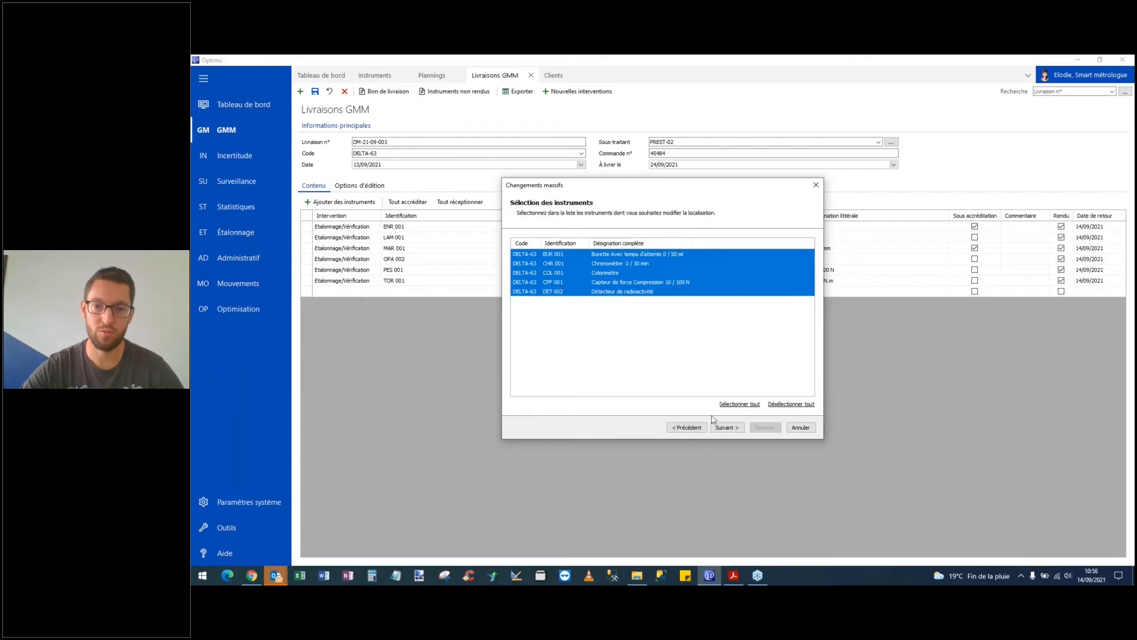
pyautogui.click(725, 429)
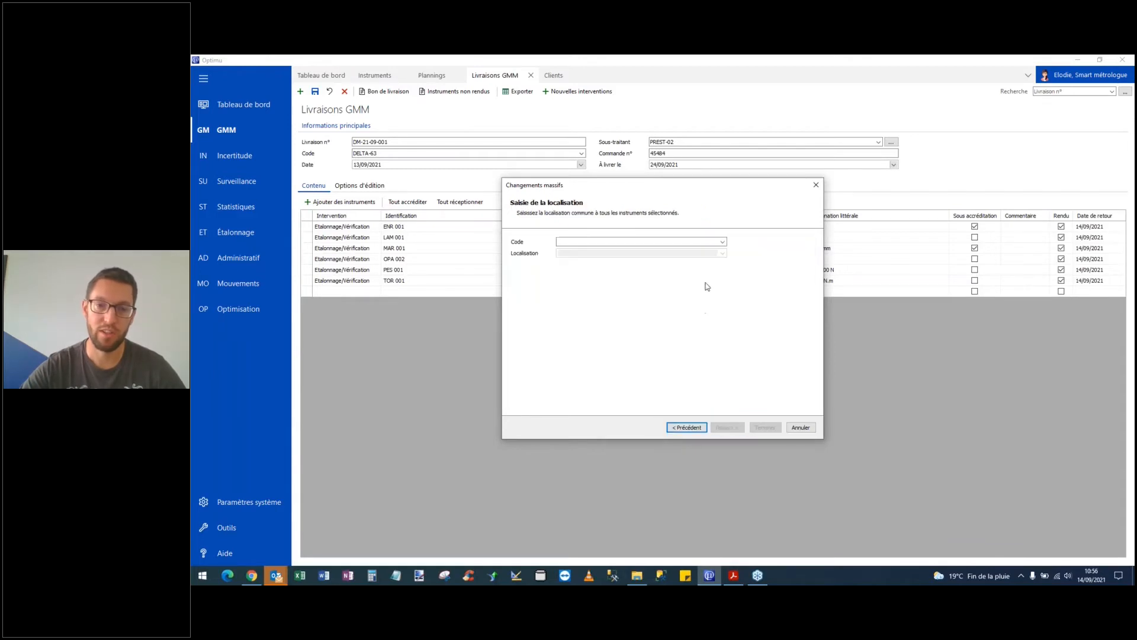
# Set the common new location of the selected instruments to code DELTA-63, Métrologie / Salle n°102
pyautogui.click(724, 243)
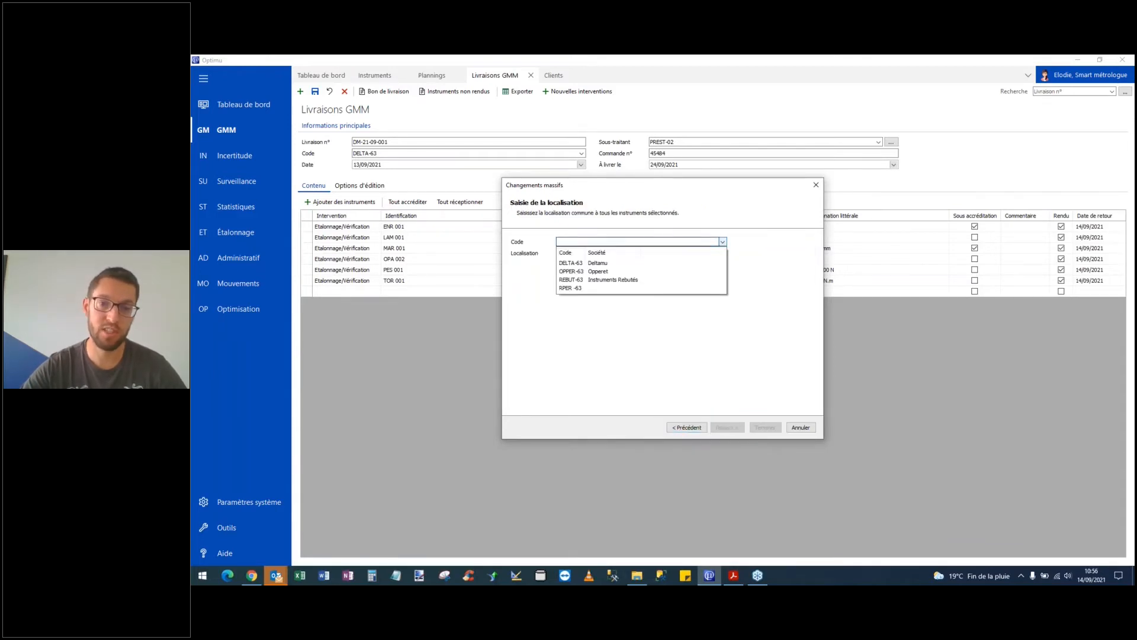
pyautogui.click(607, 262)
pyautogui.click(723, 252)
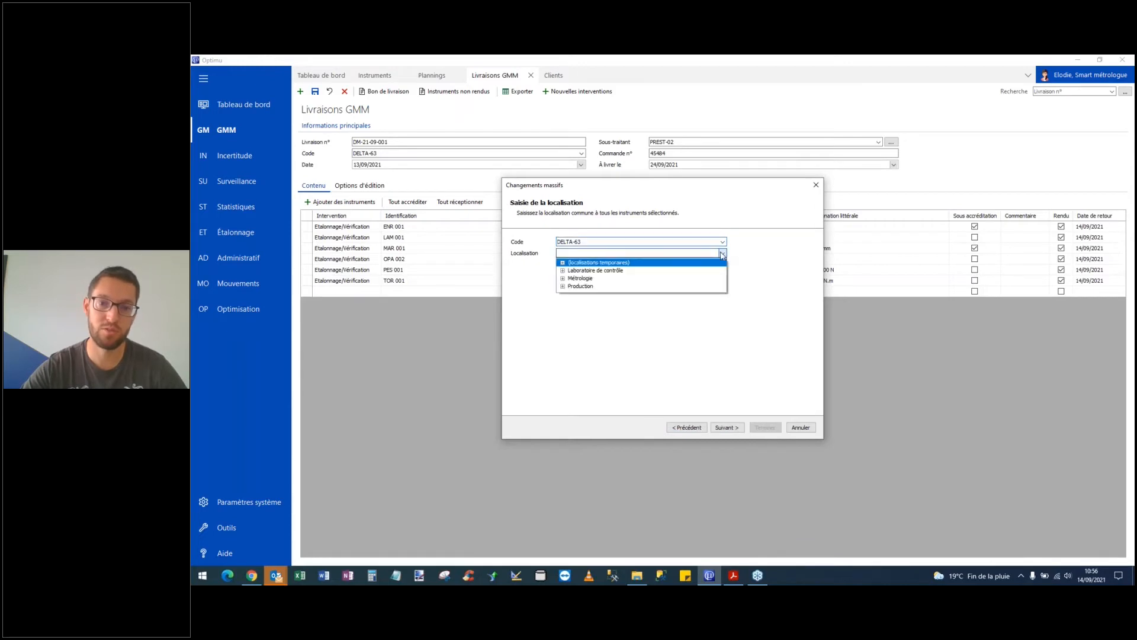
pyautogui.click(584, 278)
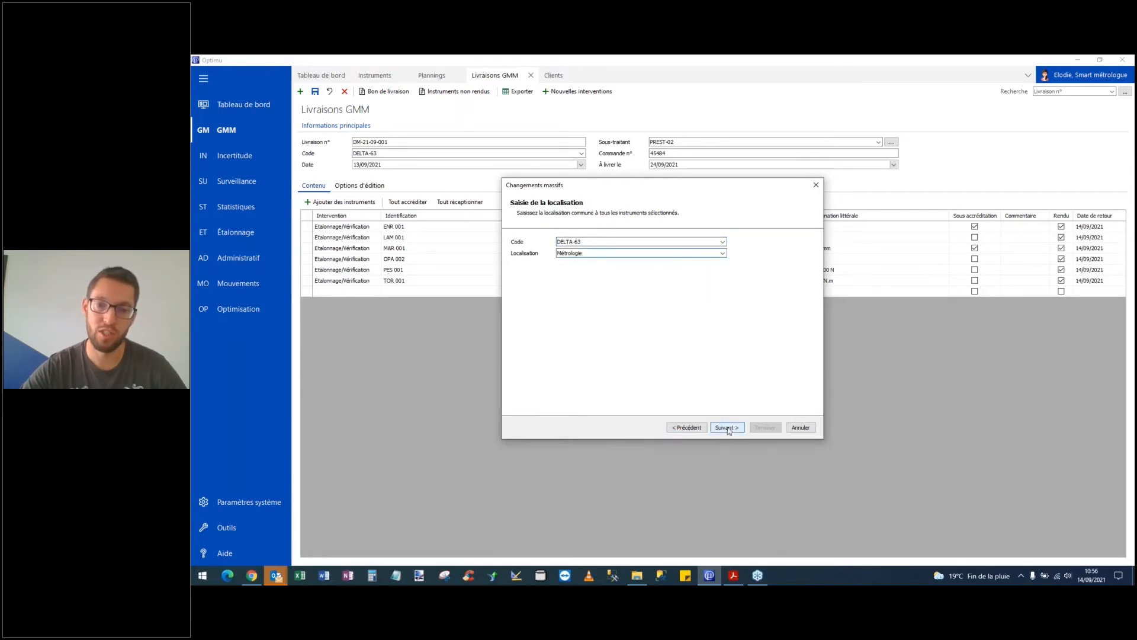
pyautogui.click(721, 254)
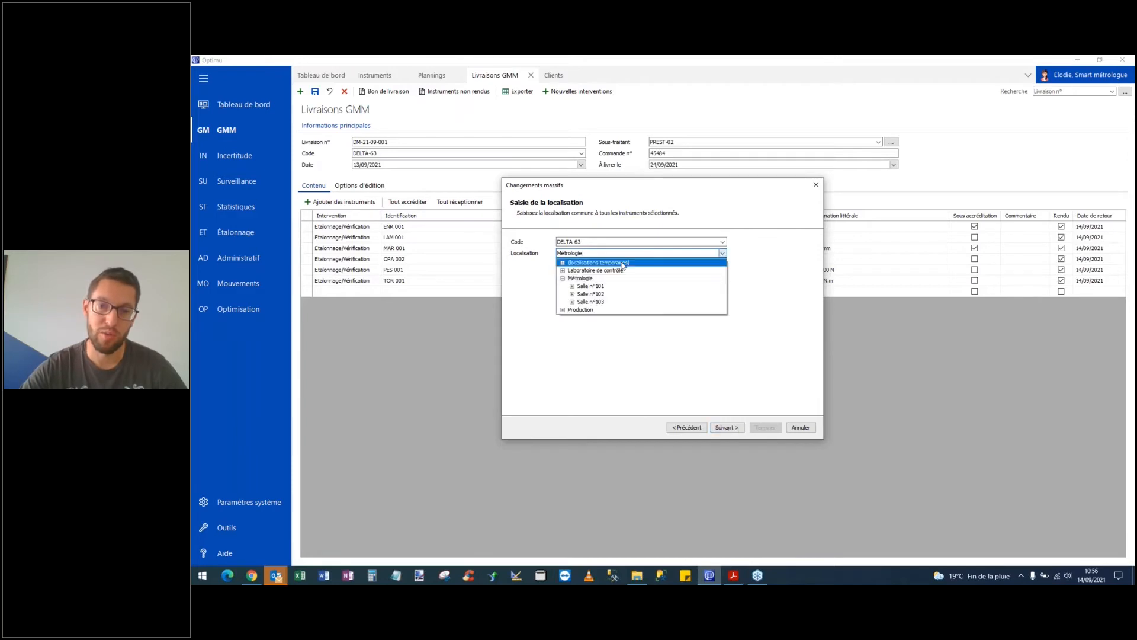
pyautogui.click(591, 295)
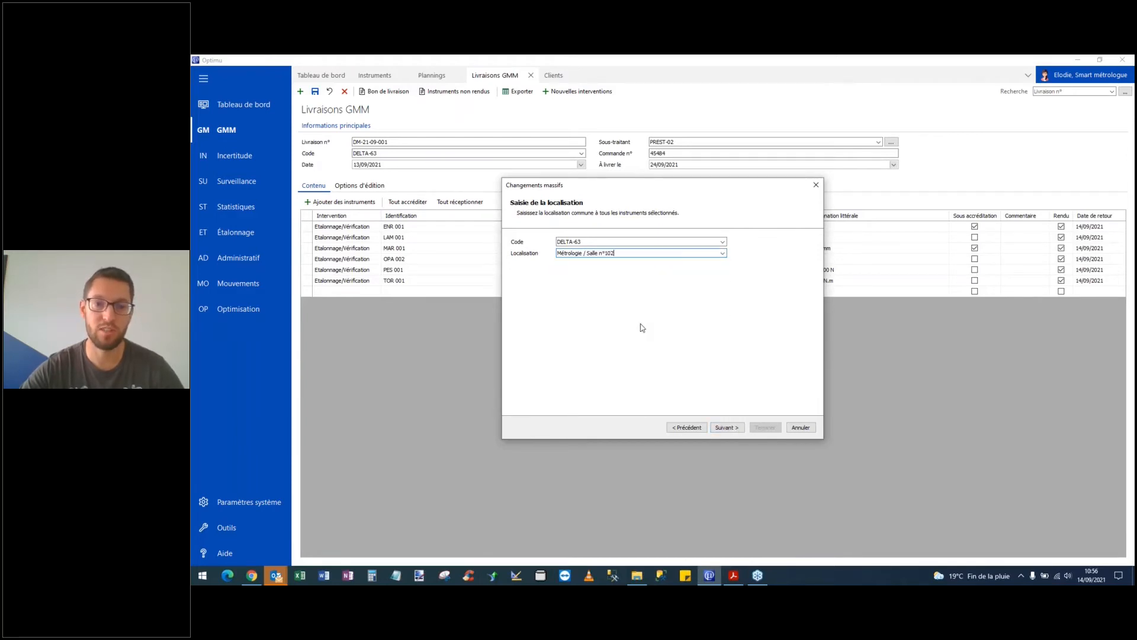
pyautogui.click(719, 428)
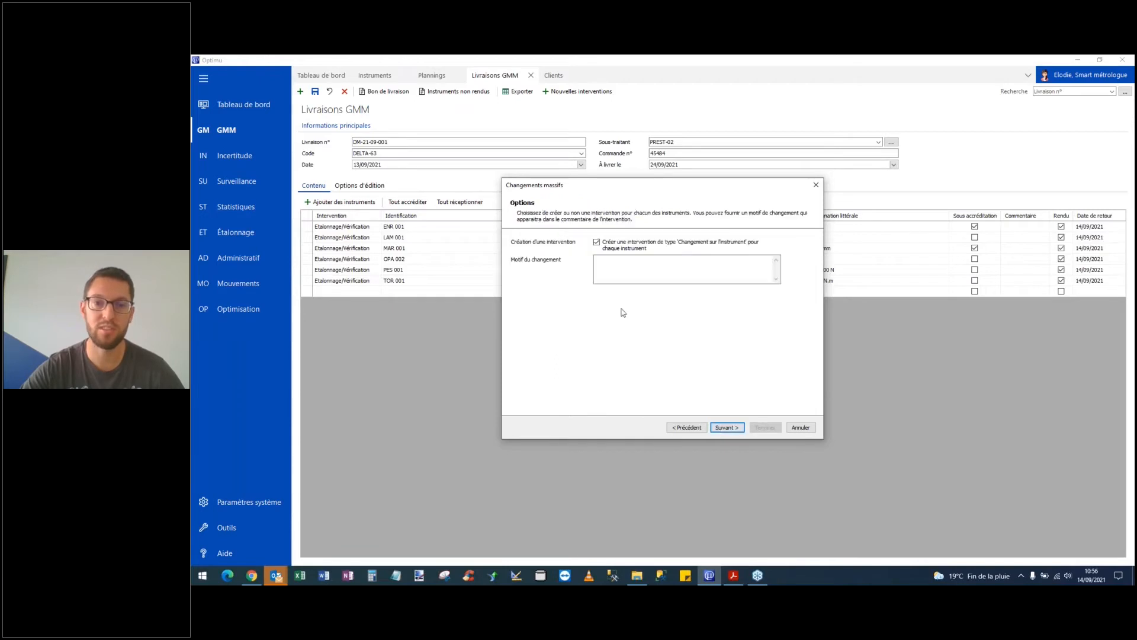
# Enter "Création nouveau batiment" as the reason for the change and proceed to the preview of the modifications
pyautogui.click(611, 263)
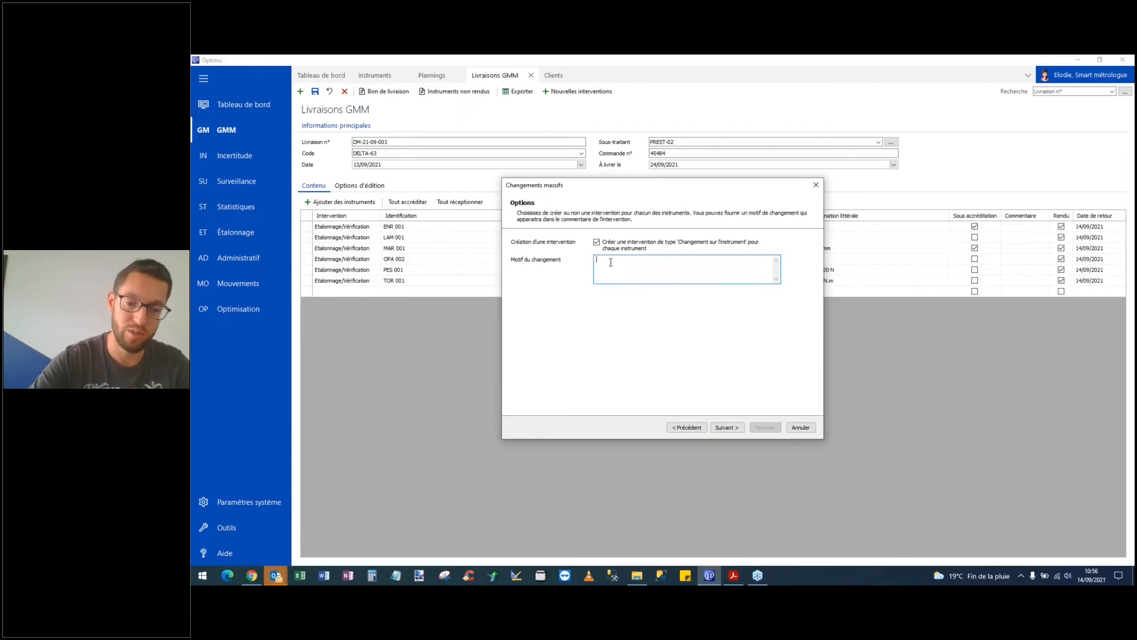
pyautogui.write('Création ')
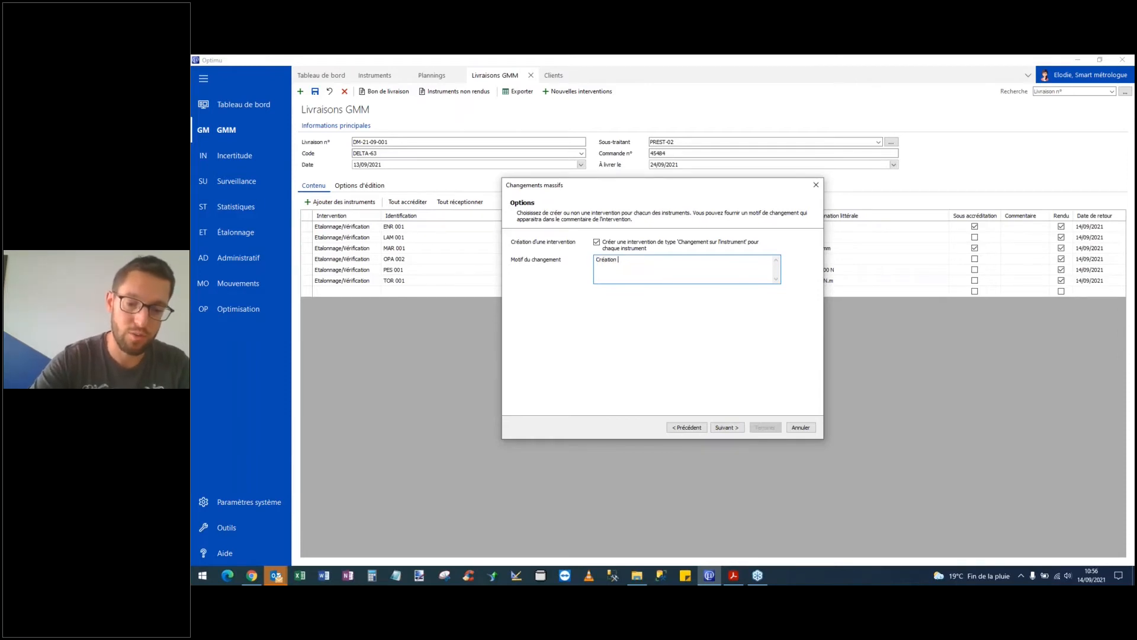
pyautogui.write('nouveau b')
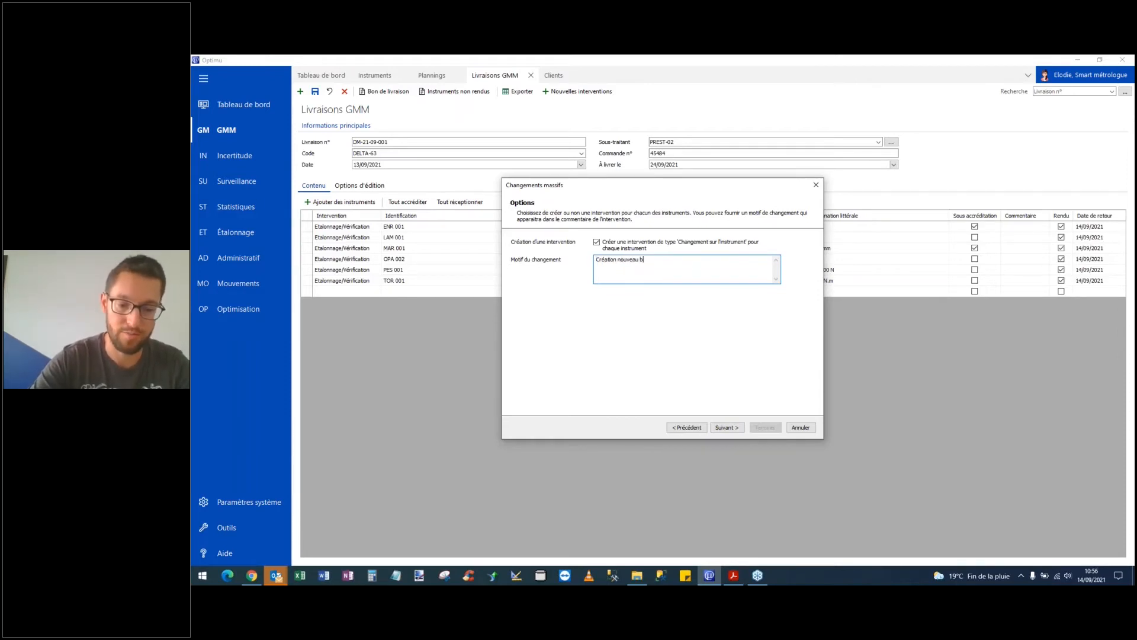
pyautogui.write('atiment')
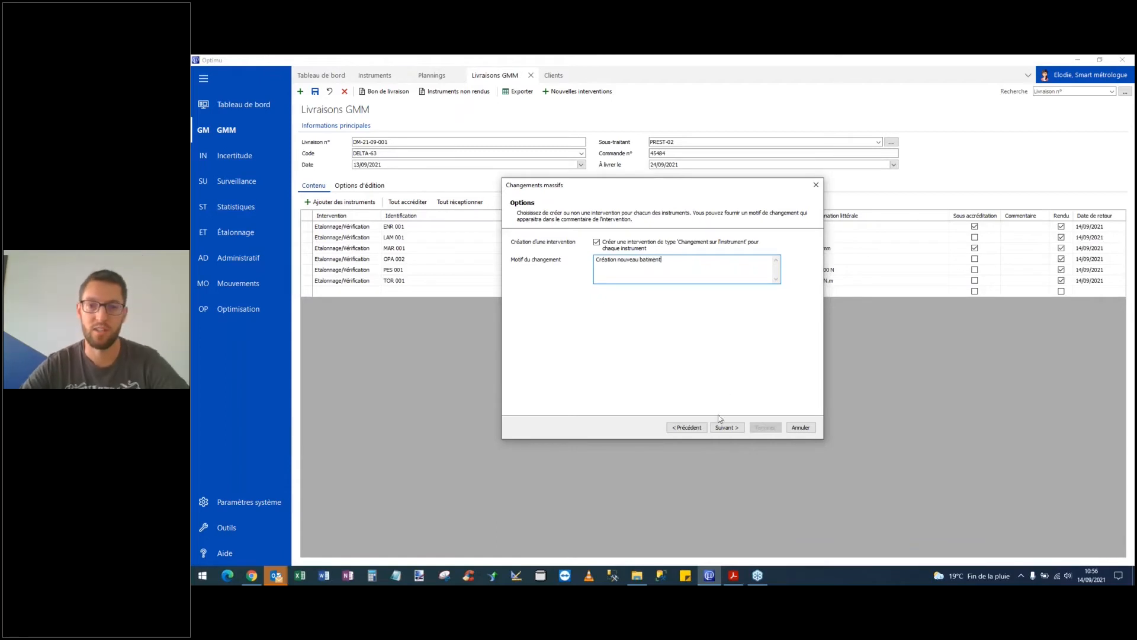
pyautogui.click(725, 427)
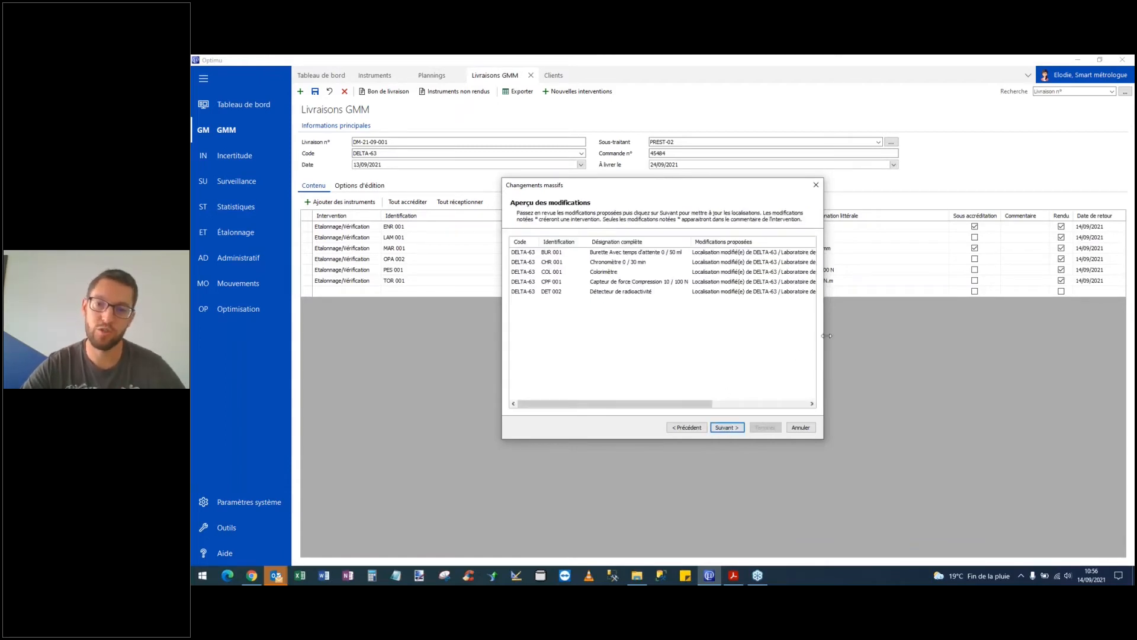
# Widen the preview to review the proposed modifications in full, run the location update, and finish the wizard
pyautogui.moveTo(827, 336); pyautogui.dragTo(1015, 341)
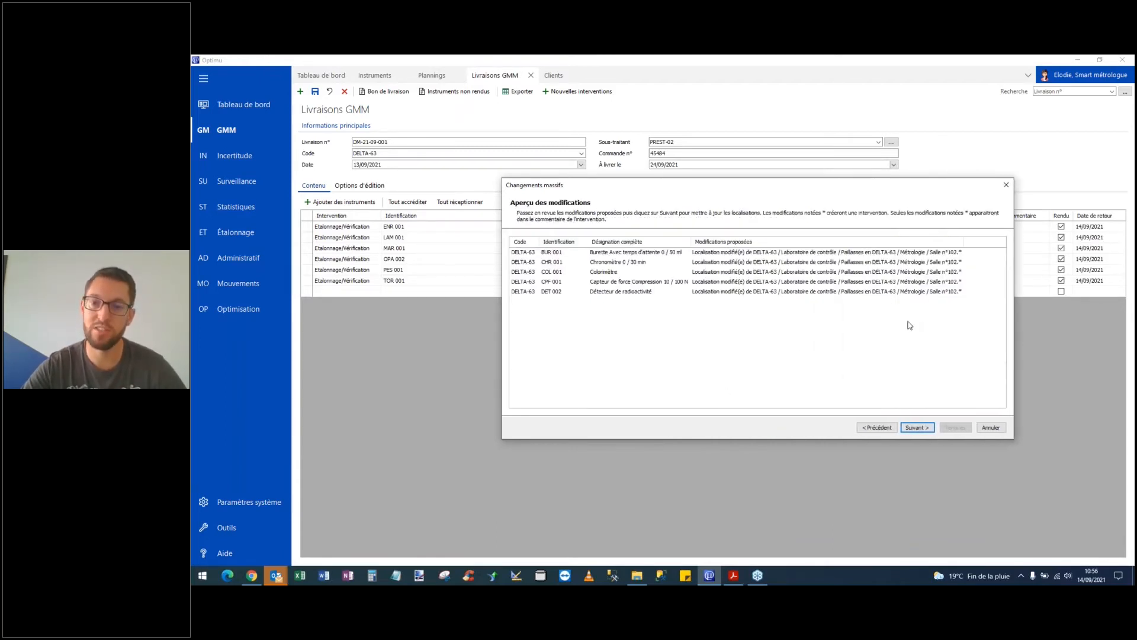
pyautogui.click(930, 429)
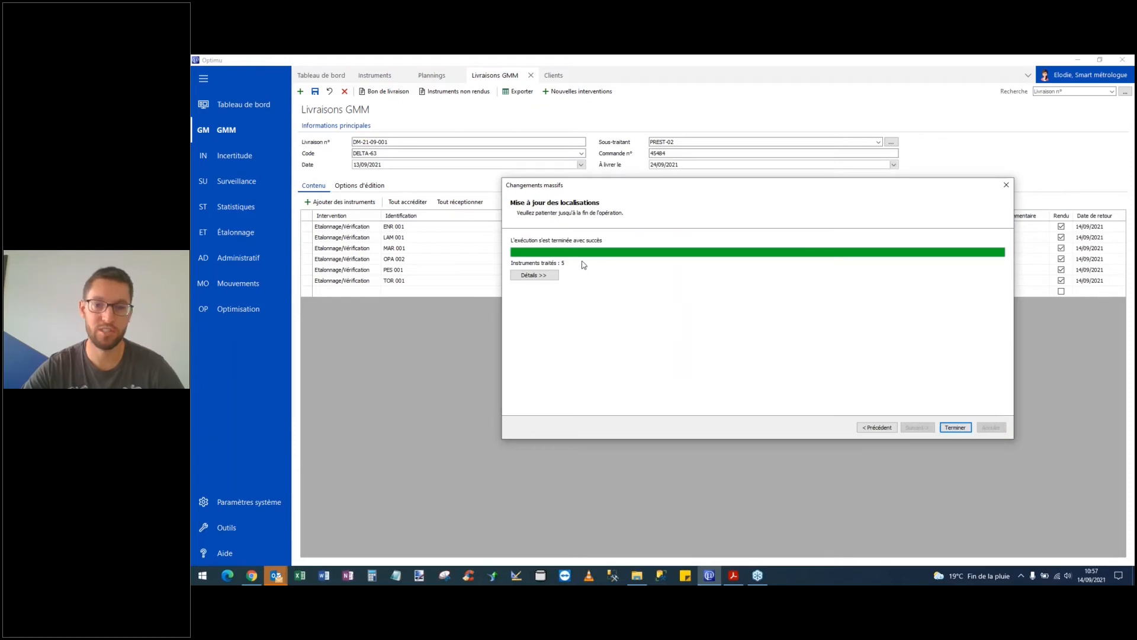
pyautogui.click(954, 428)
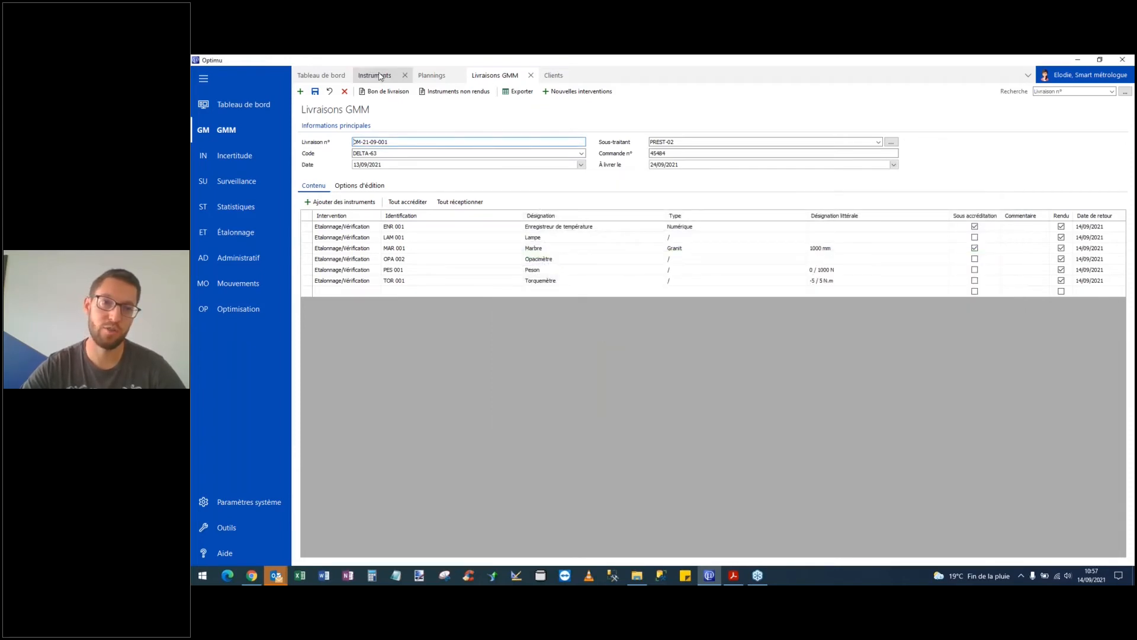
# Open the instrument search from the instrument record and clear all its existing filters
pyautogui.click(379, 77)
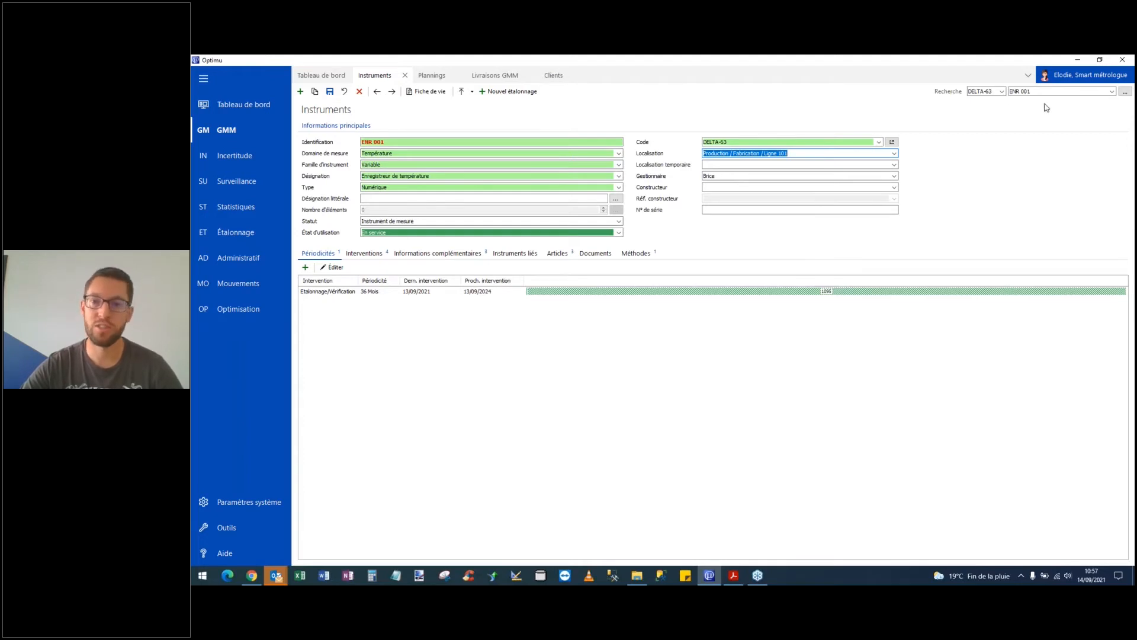
pyautogui.click(1126, 94)
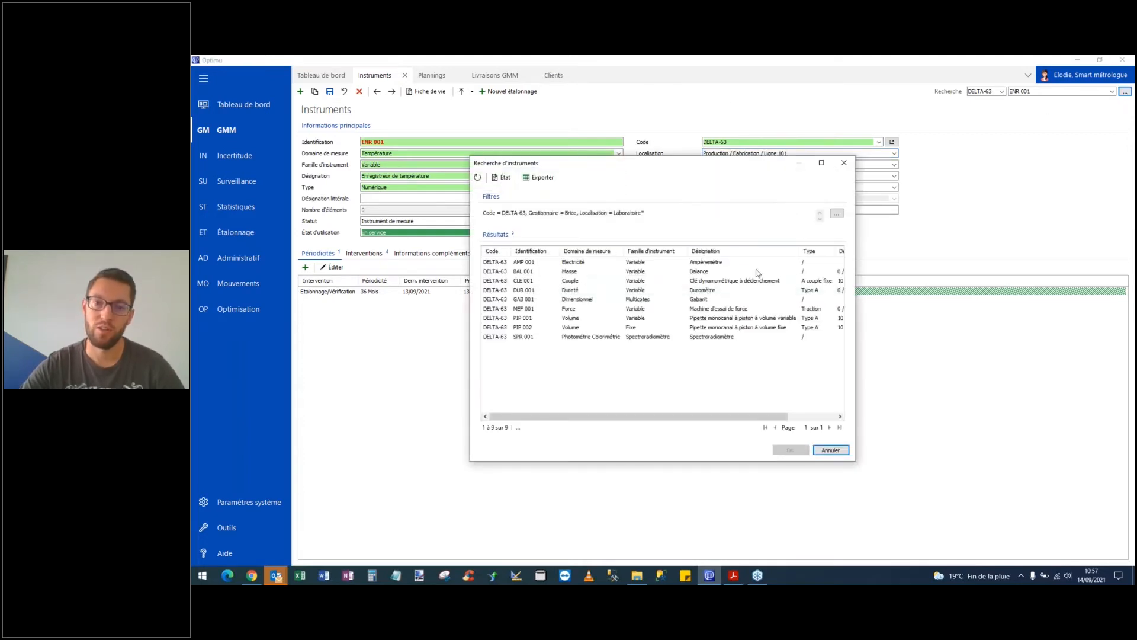
pyautogui.click(835, 214)
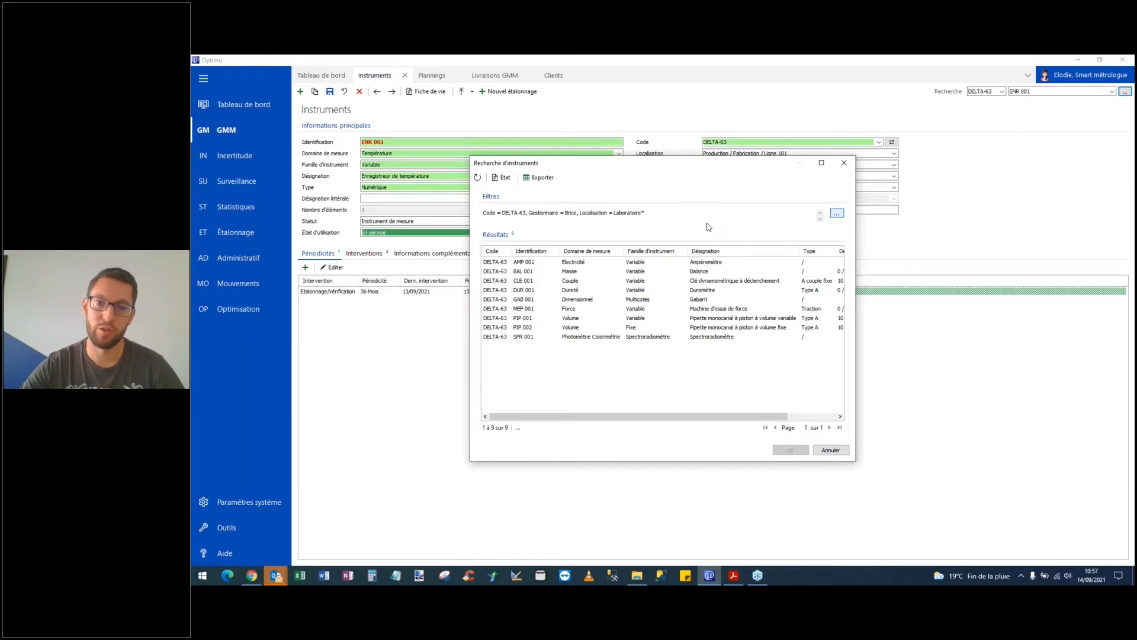
pyautogui.click(540, 213)
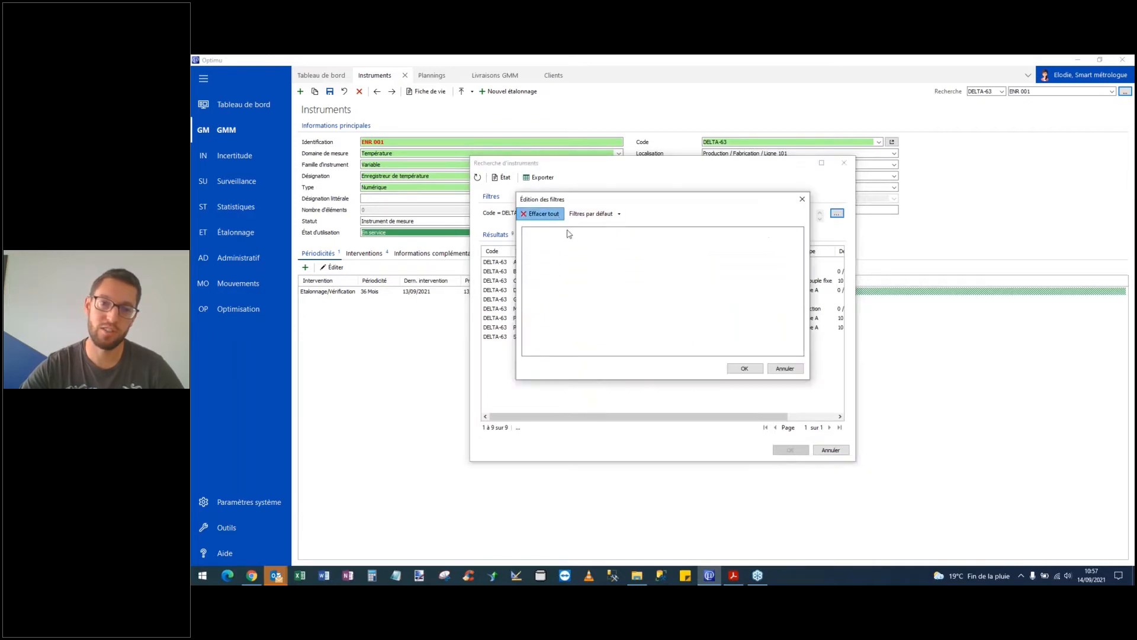
# Search for instruments with the filter Localisation = Métrologie / Salle n°102
pyautogui.click(586, 233)
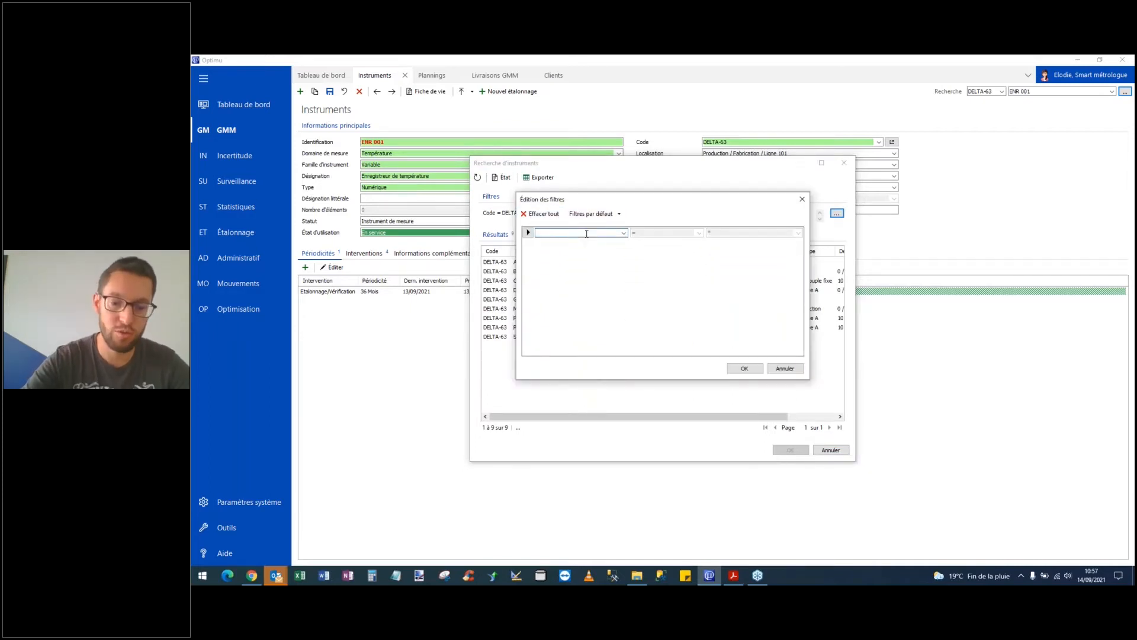
pyautogui.write('Localisation')
pyautogui.press('Tab')
pyautogui.click(801, 232)
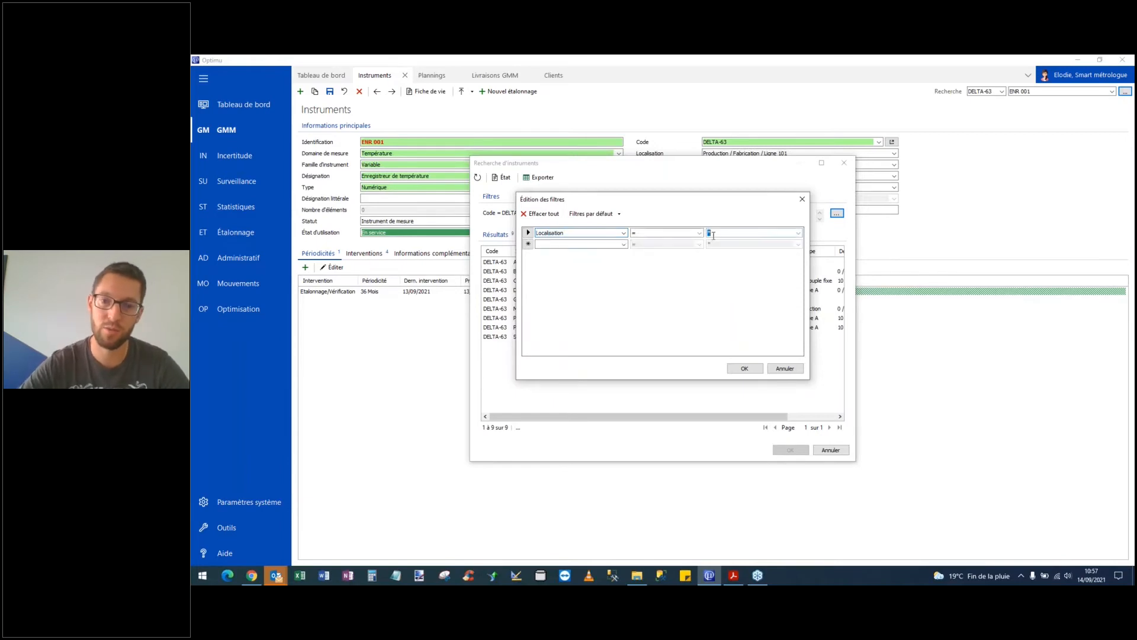
pyautogui.click(800, 232)
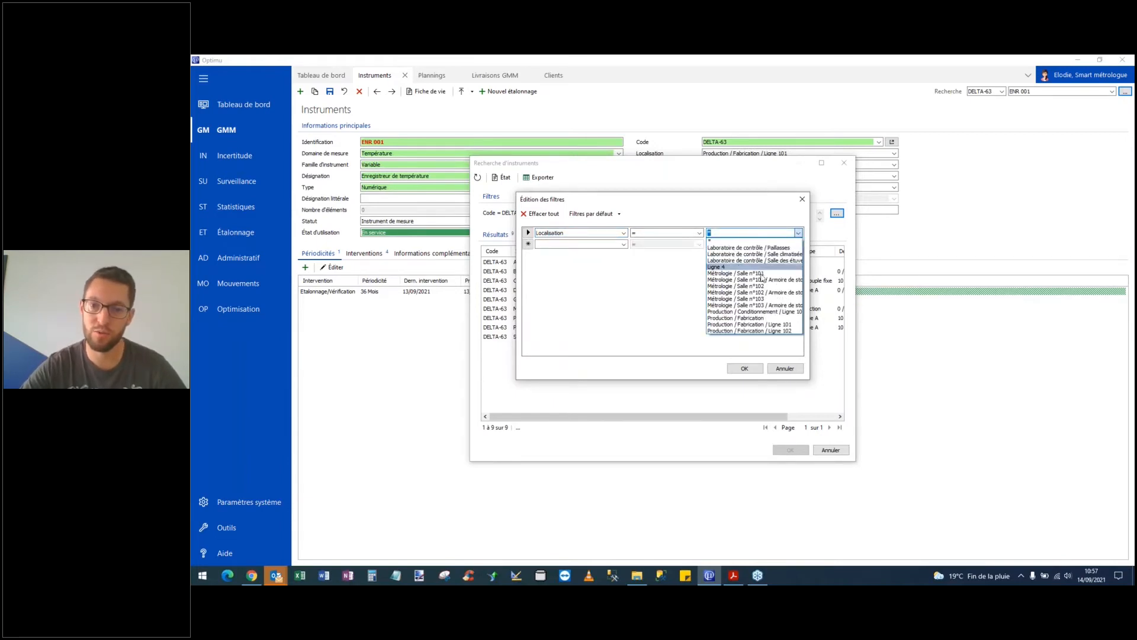
pyautogui.click(757, 287)
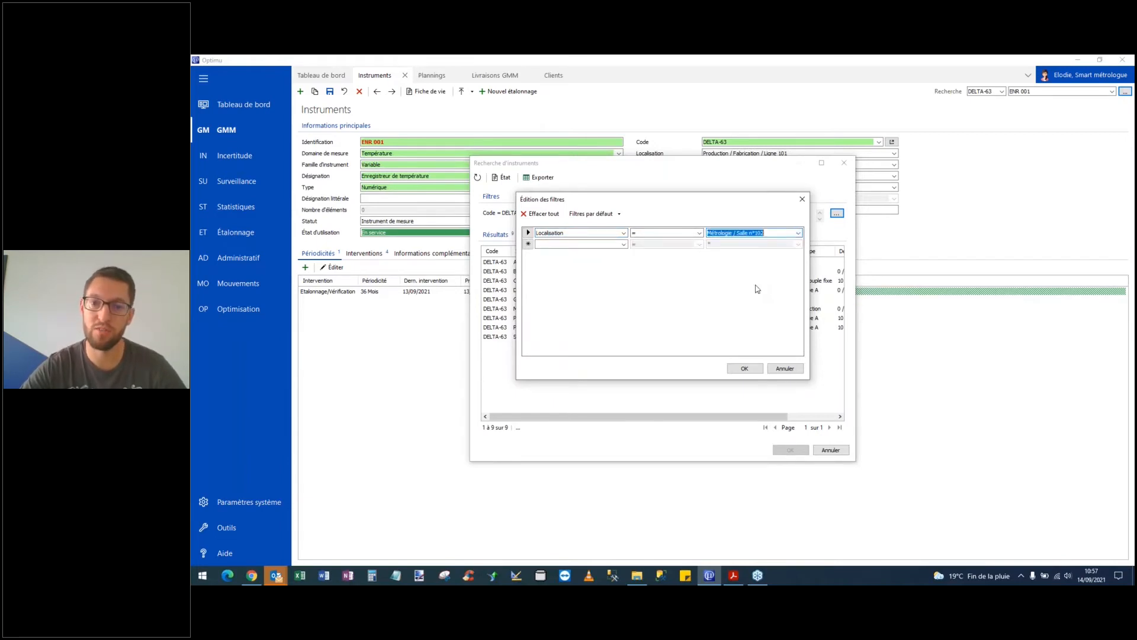
pyautogui.click(744, 368)
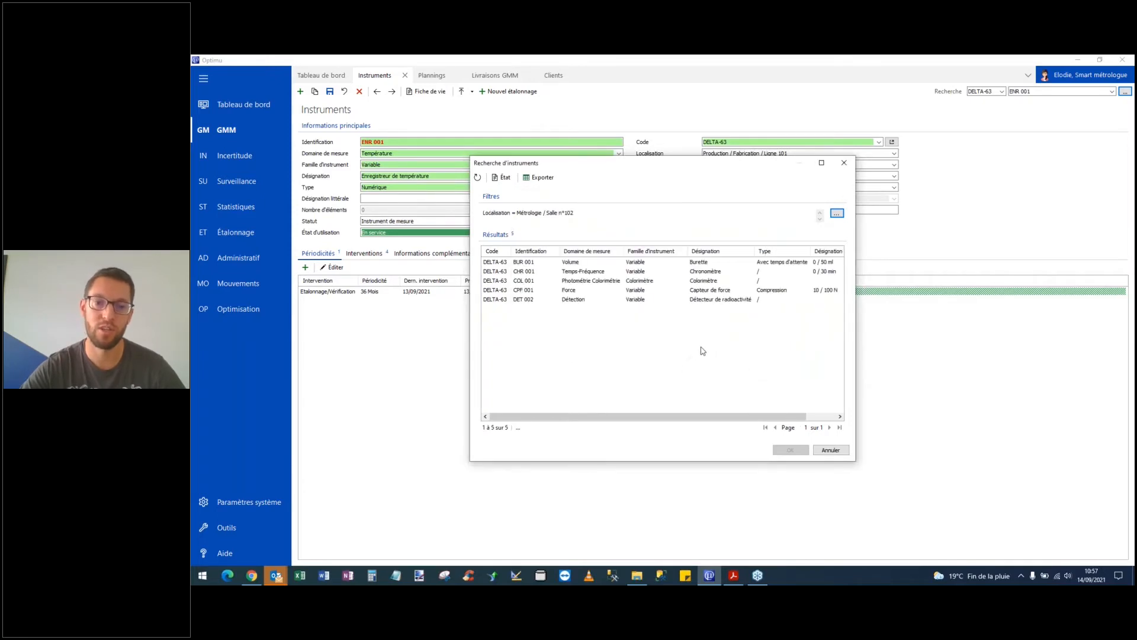
# Open instrument BUR 001, check its location, and open its 14/09/2021 Changement sur l'instrument intervention to read the comment
pyautogui.click(576, 265)
pyautogui.doubleClick(576, 265)
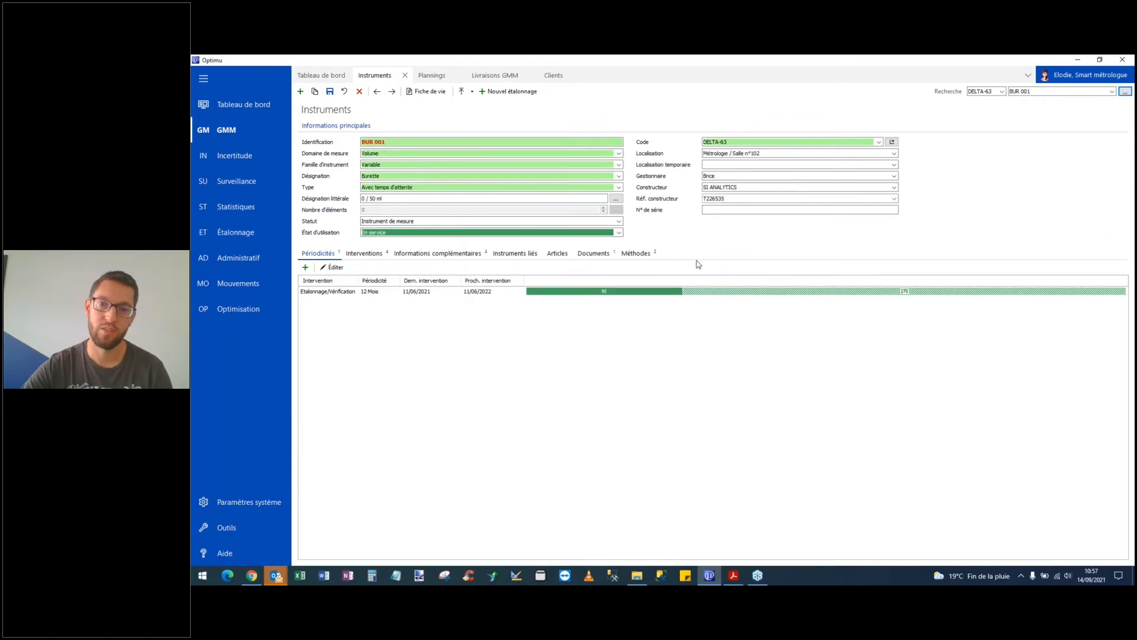
pyautogui.click(735, 154)
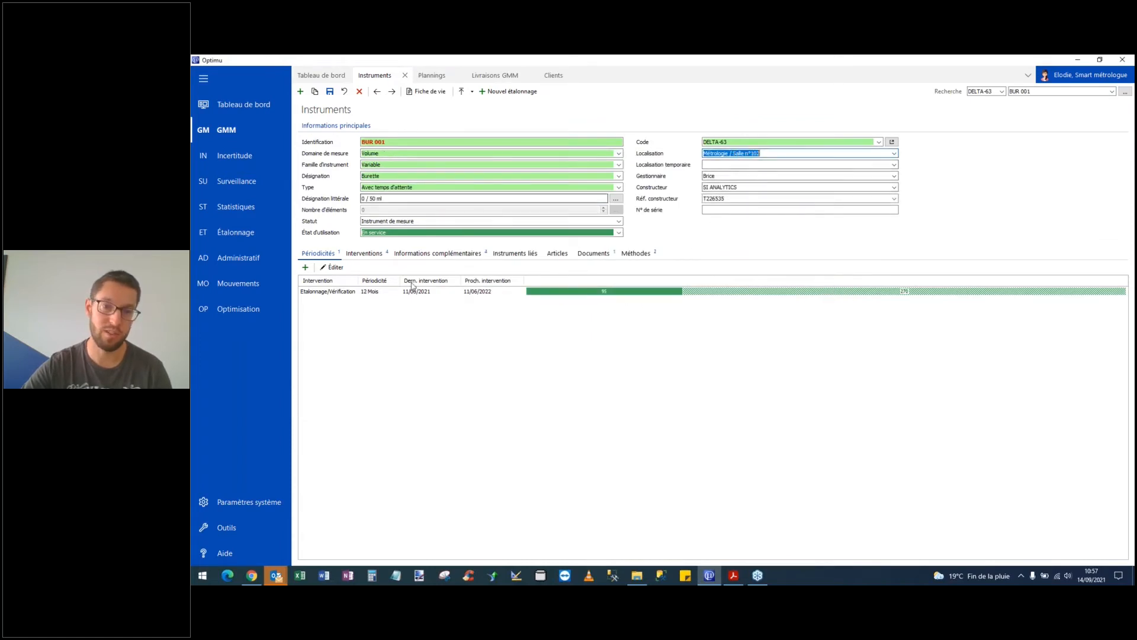
pyautogui.click(365, 253)
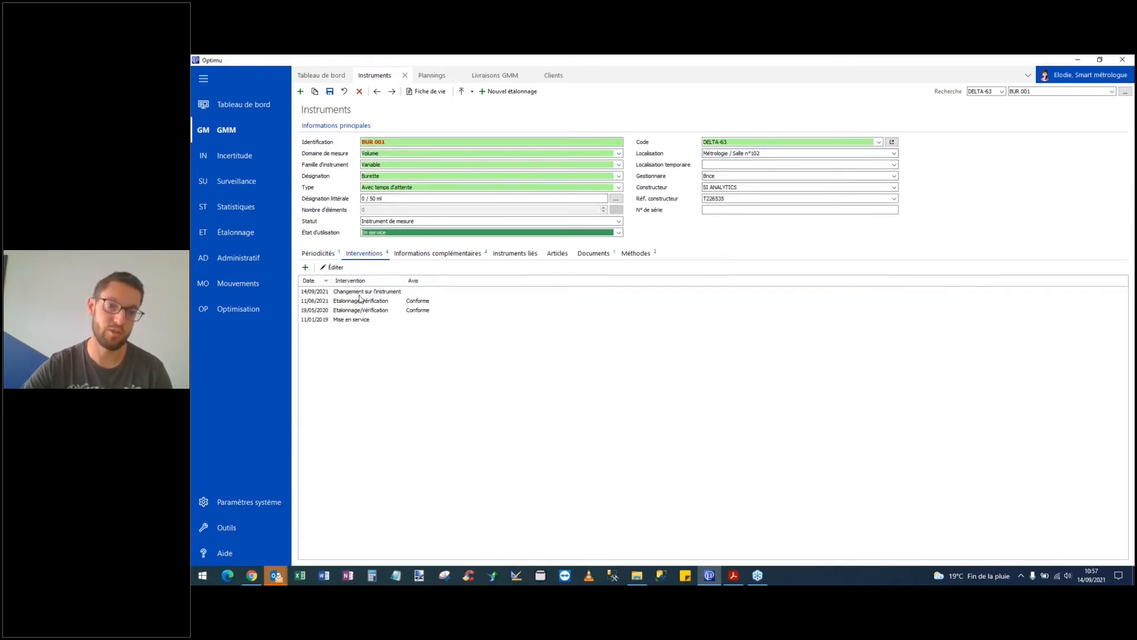
pyautogui.click(364, 292)
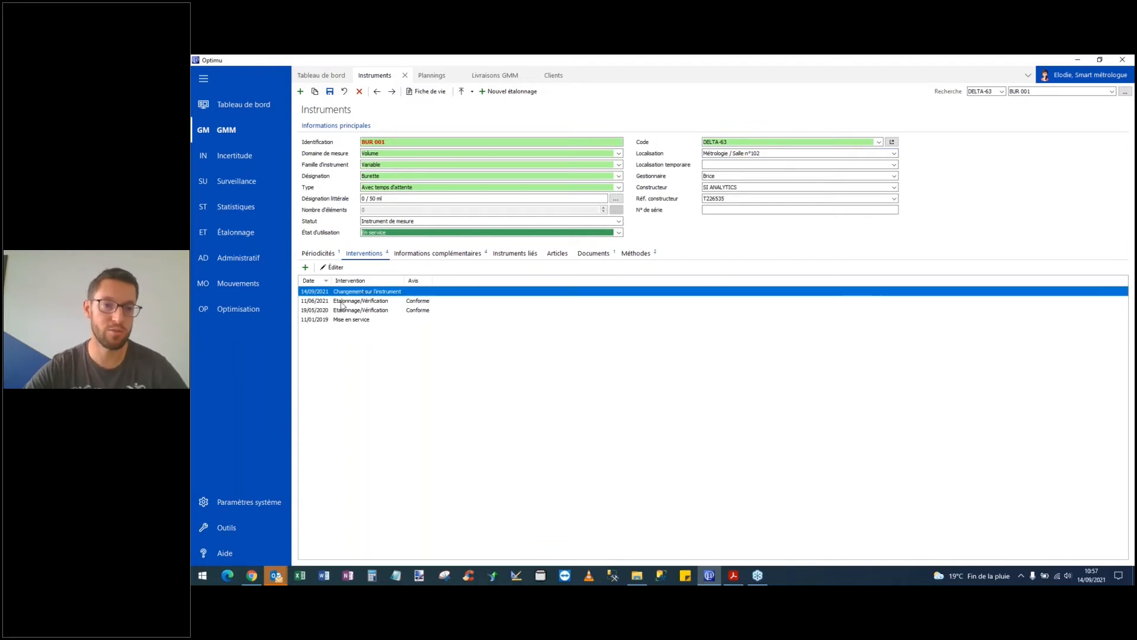
pyautogui.doubleClick(310, 293)
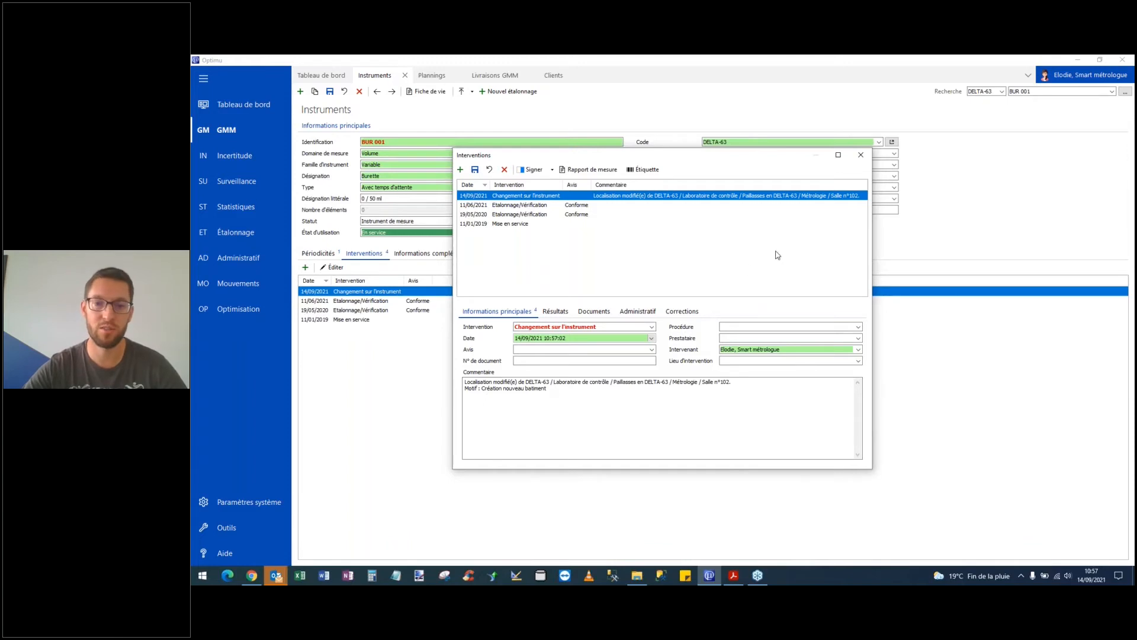
# Close the interventions window of the instrument and open the scheduled tasks (Tâches planifiées) from the system settings
pyautogui.click(862, 156)
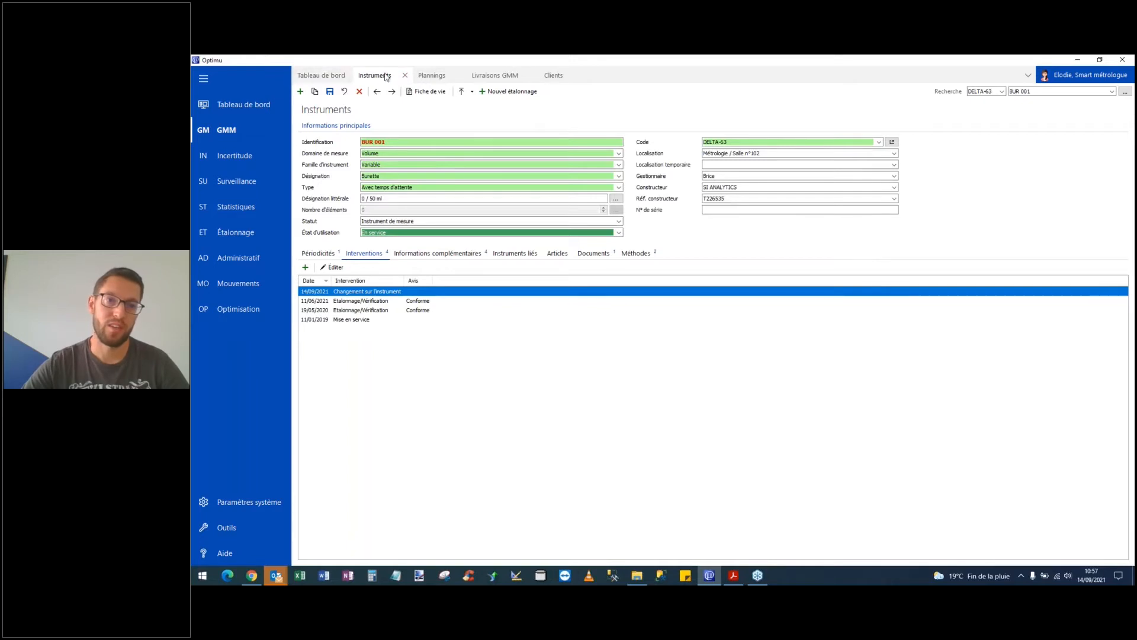
pyautogui.moveTo(264, 141)
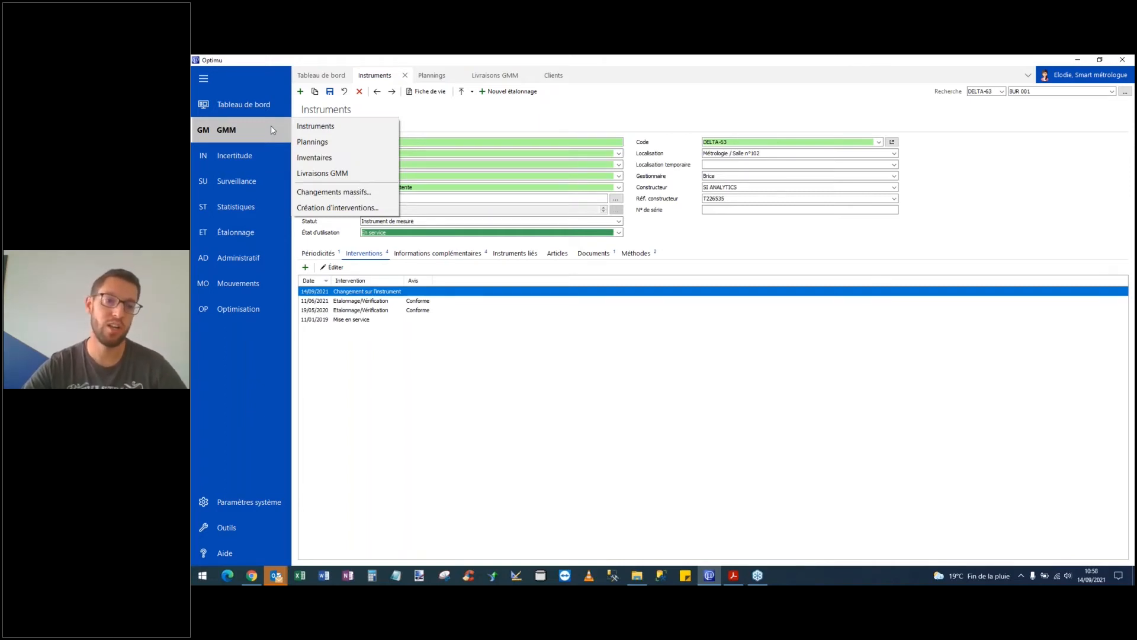
pyautogui.moveTo(261, 508)
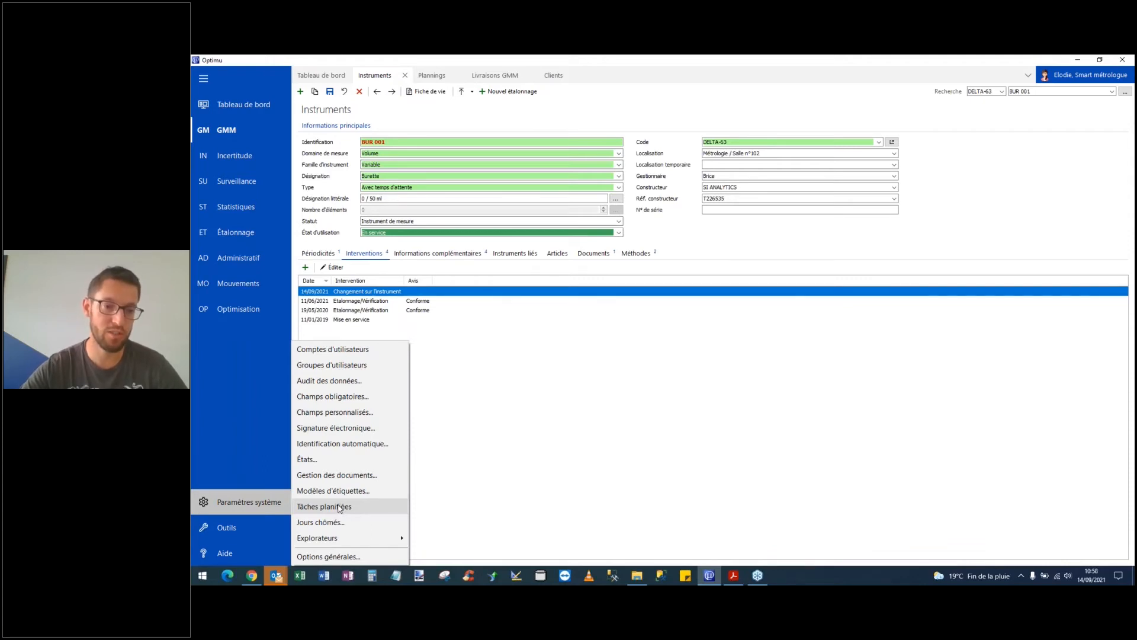
pyautogui.click(486, 379)
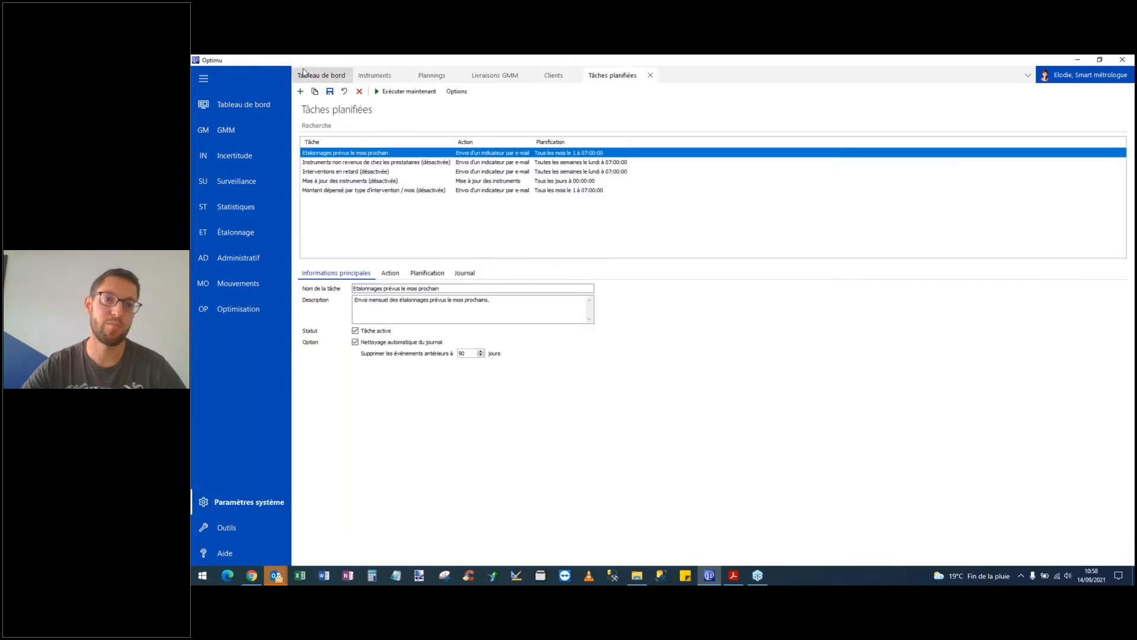
# Look over the dashboard indicators and examine the schedule and available planning types of the Etalonnages prévus le mois prochain task
pyautogui.click(319, 78)
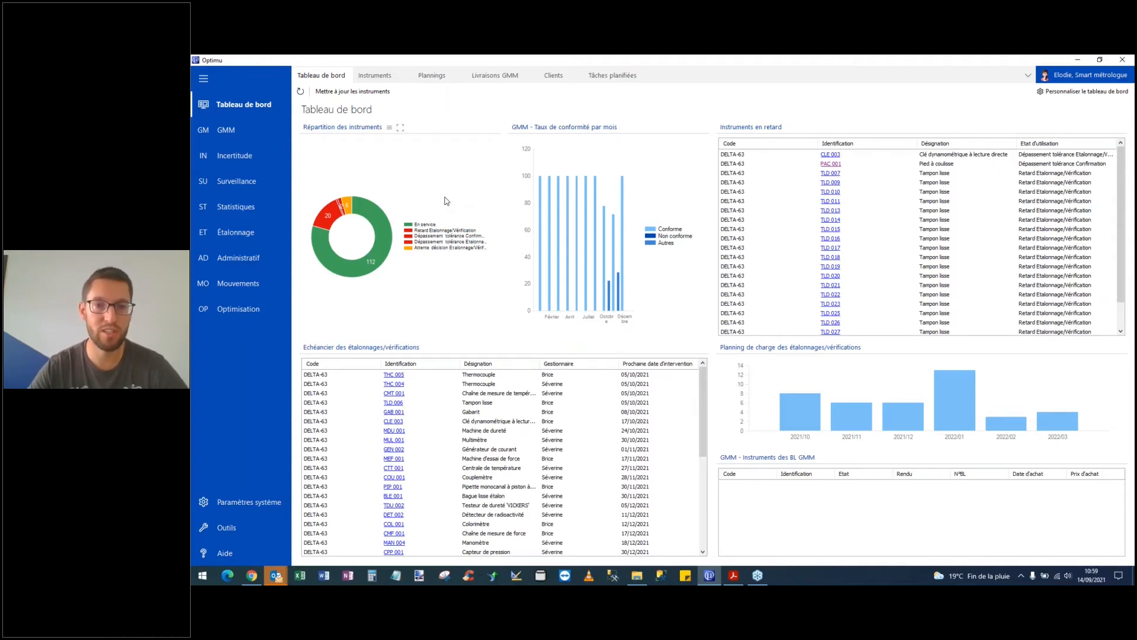
pyautogui.click(613, 77)
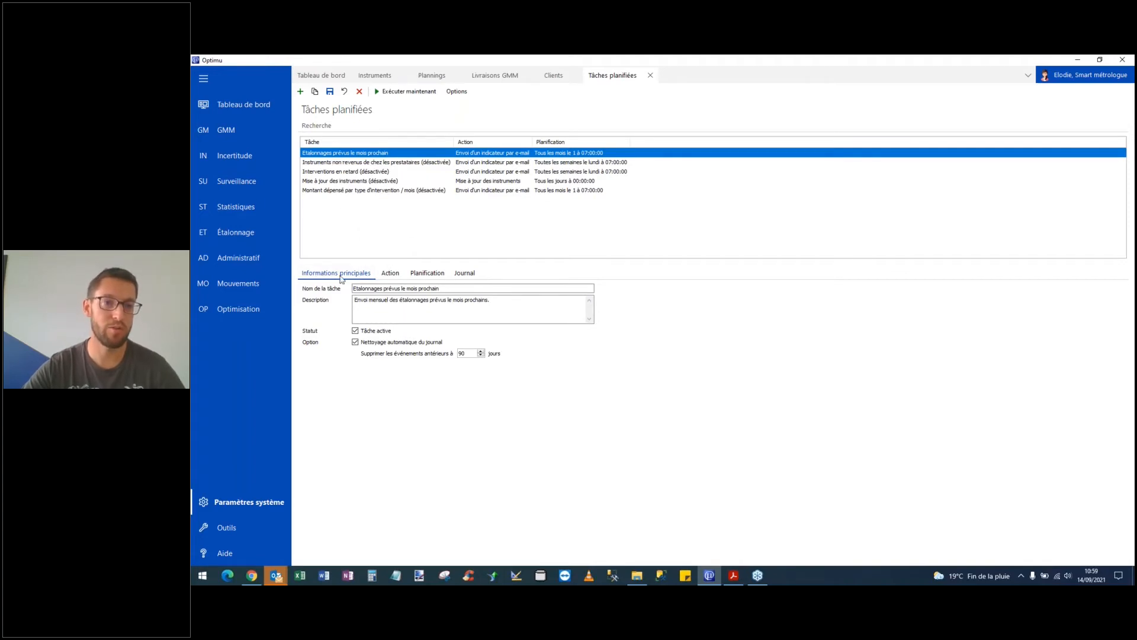
pyautogui.click(424, 273)
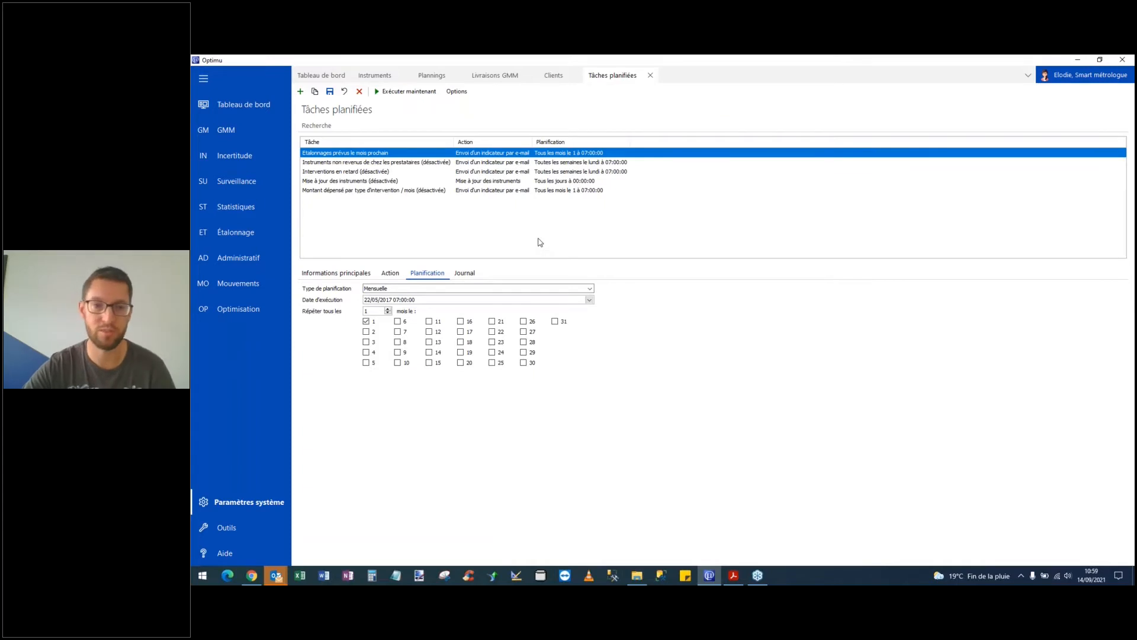
pyautogui.click(396, 288)
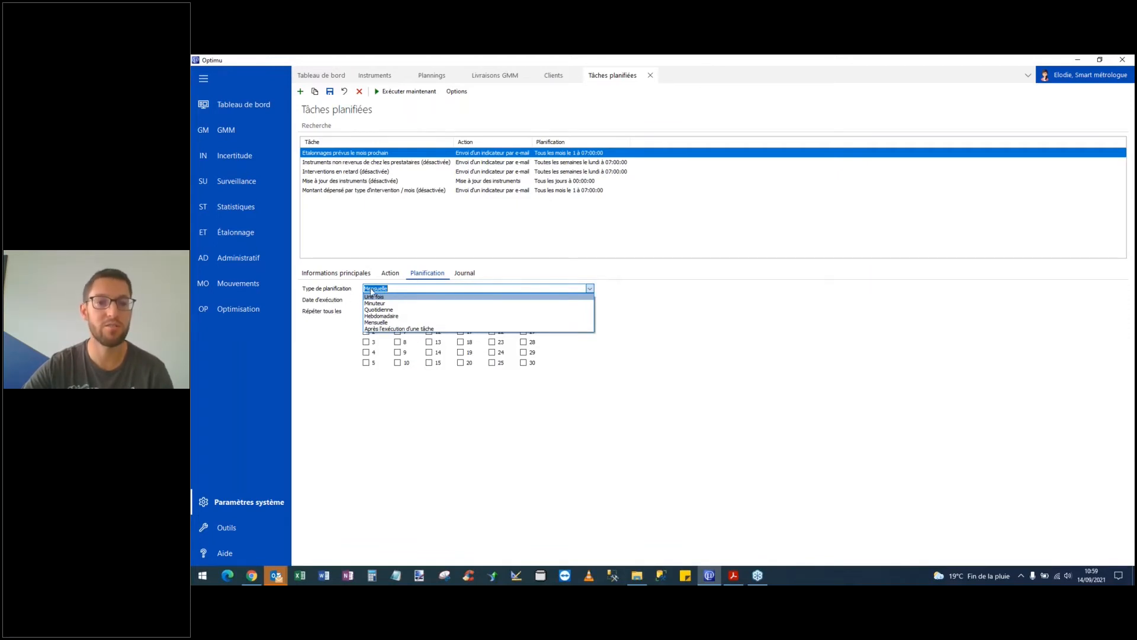
pyautogui.click(345, 297)
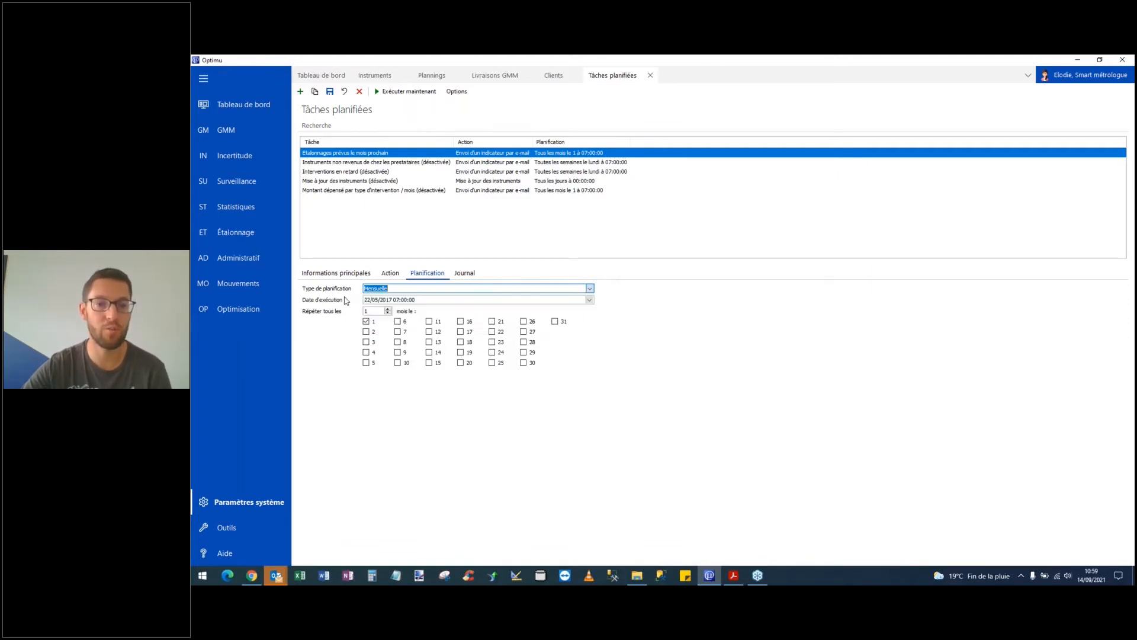
# Execute the Etalonnages prévus le mois prochain task immediately and check its start and e-mail sending events in the journal
pyautogui.click(407, 93)
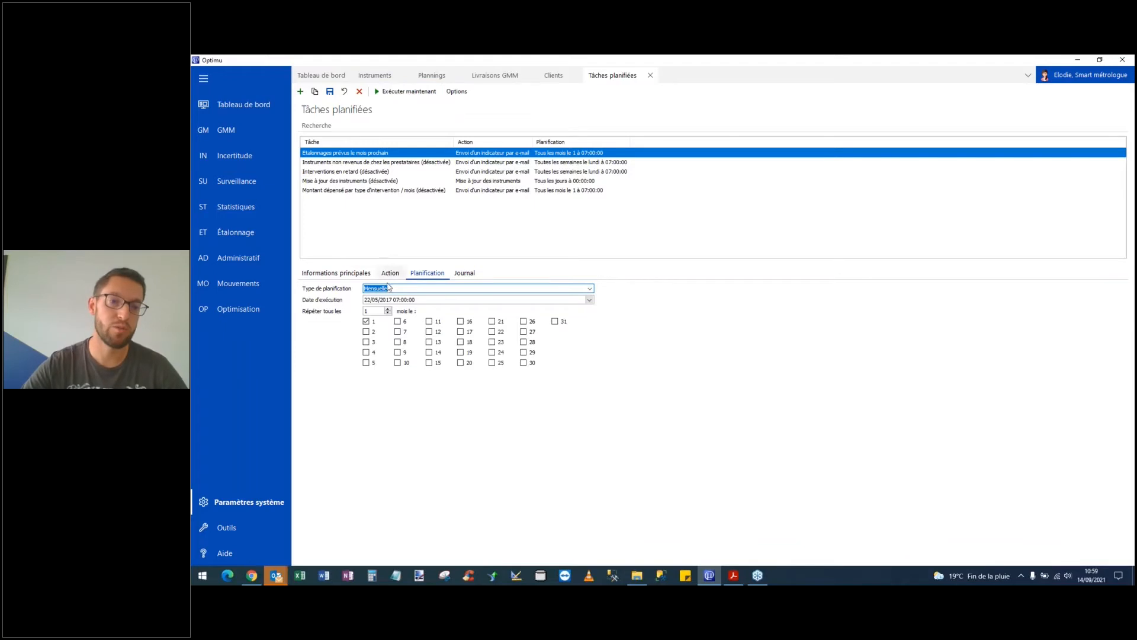
pyautogui.click(413, 96)
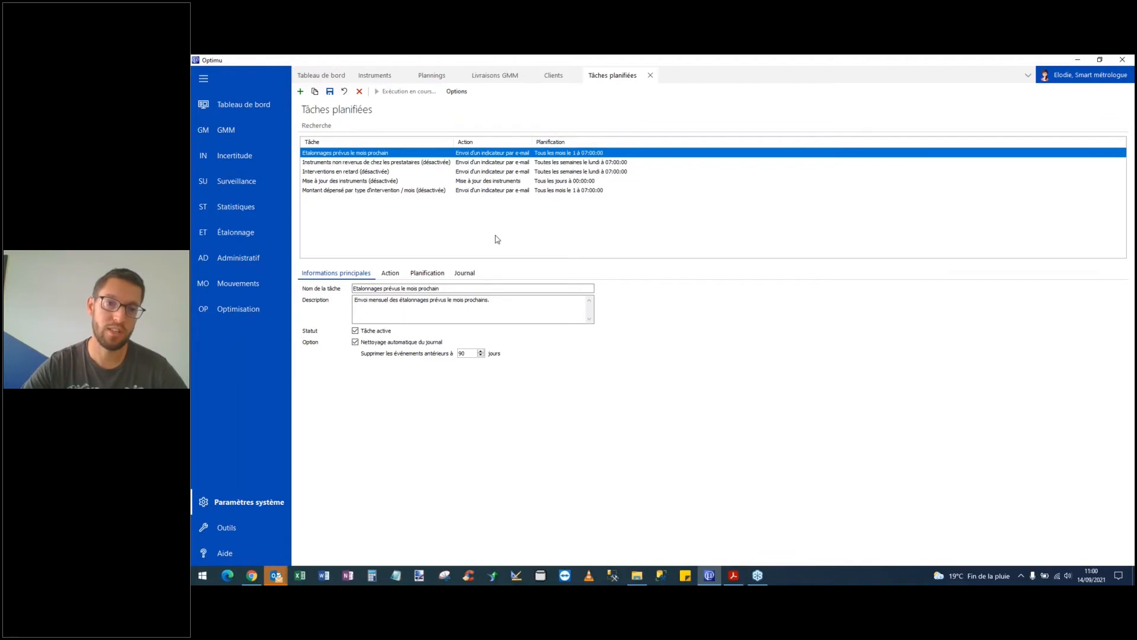
pyautogui.click(465, 274)
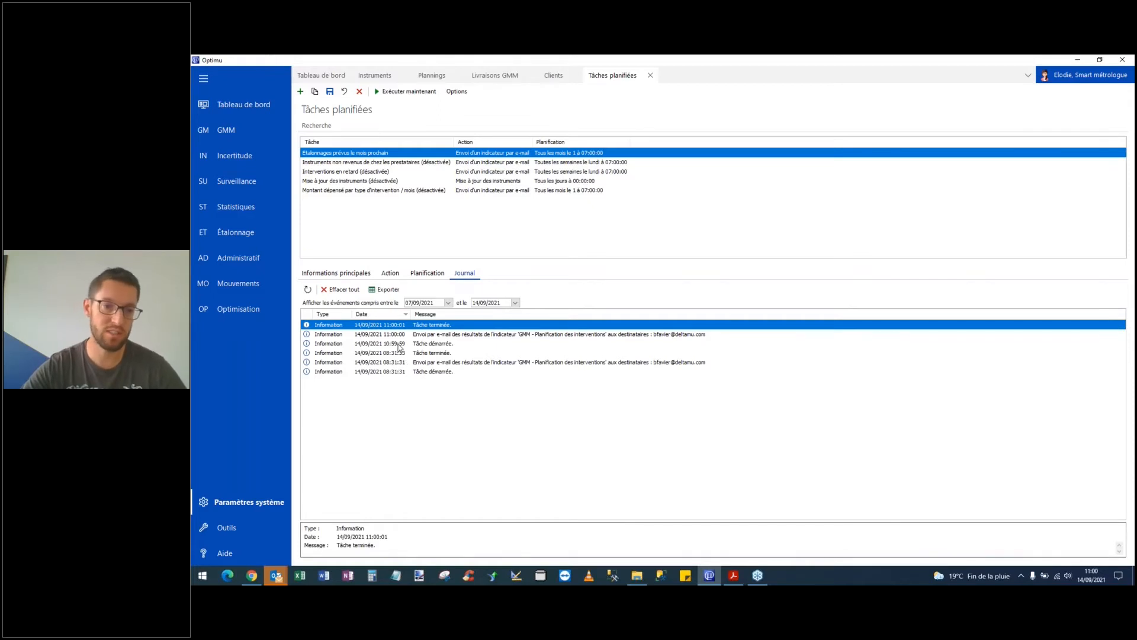
pyautogui.click(398, 346)
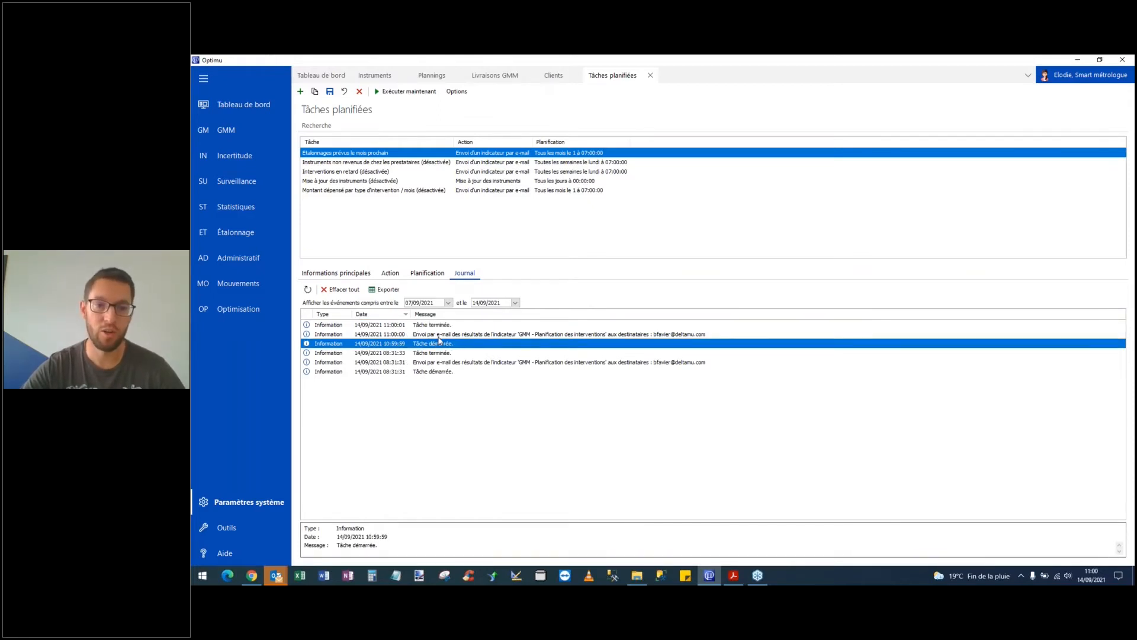
pyautogui.click(563, 335)
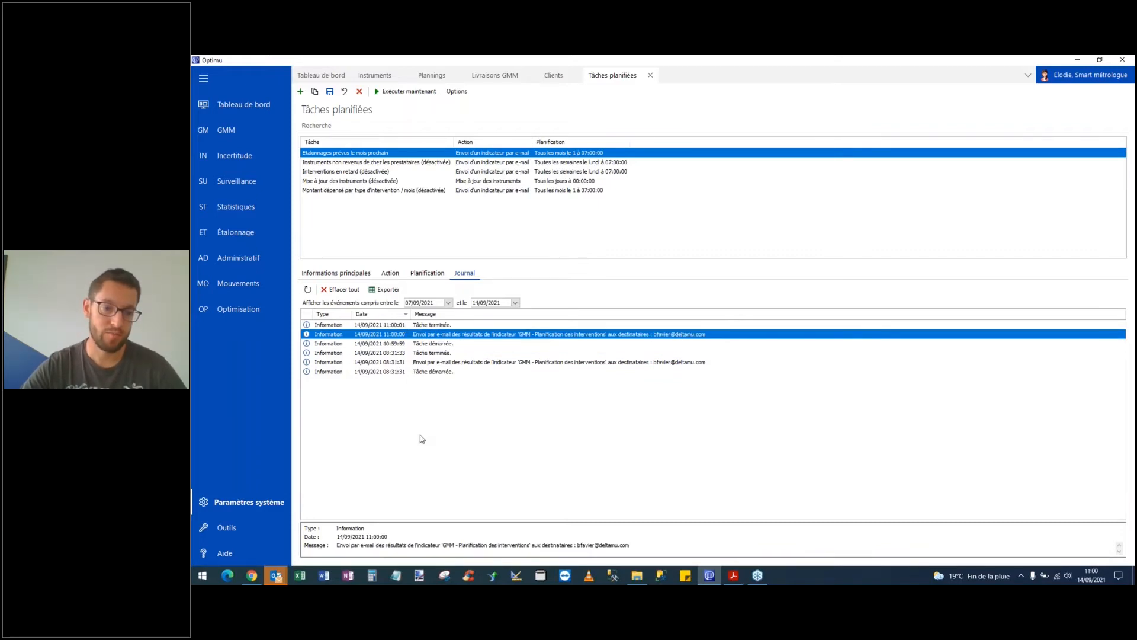
# Switch to Outlook, read the Optimu : Etalonnages prévus le mois prochain message, and open its CSV attachment in Excel
pyautogui.moveTo(276, 582)
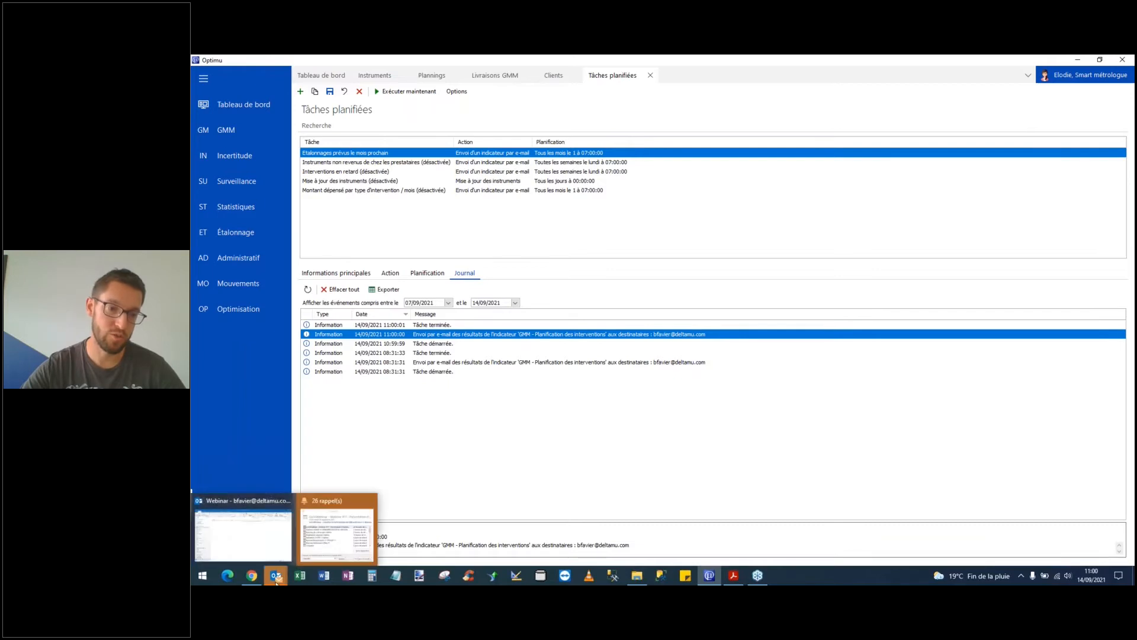
pyautogui.click(254, 545)
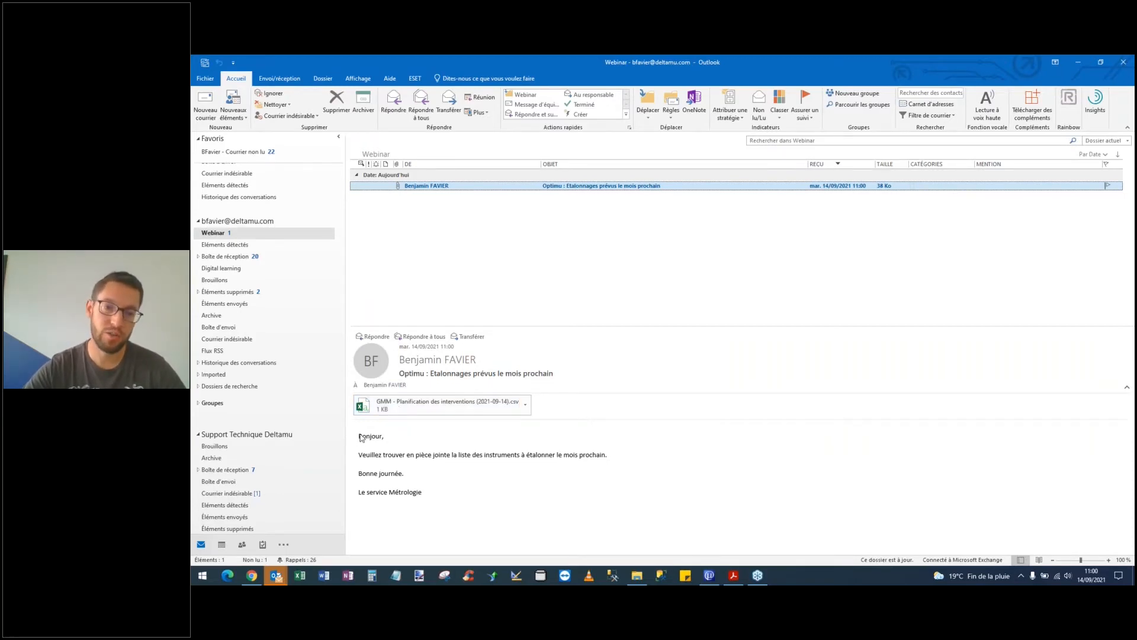
pyautogui.moveTo(358, 434); pyautogui.dragTo(433, 500)
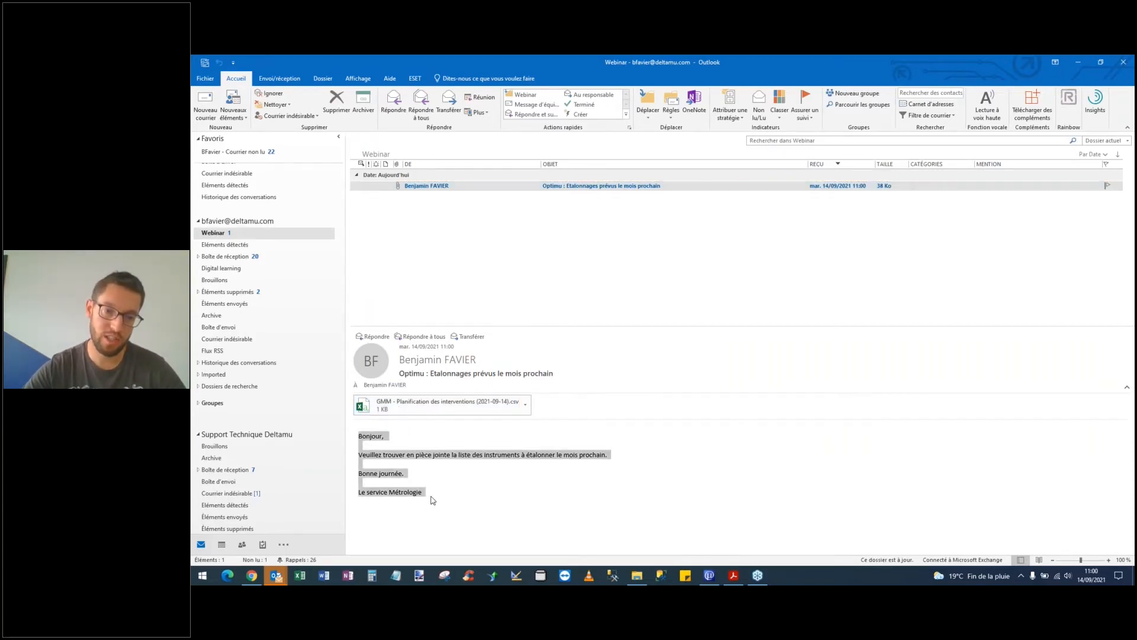
pyautogui.click(476, 188)
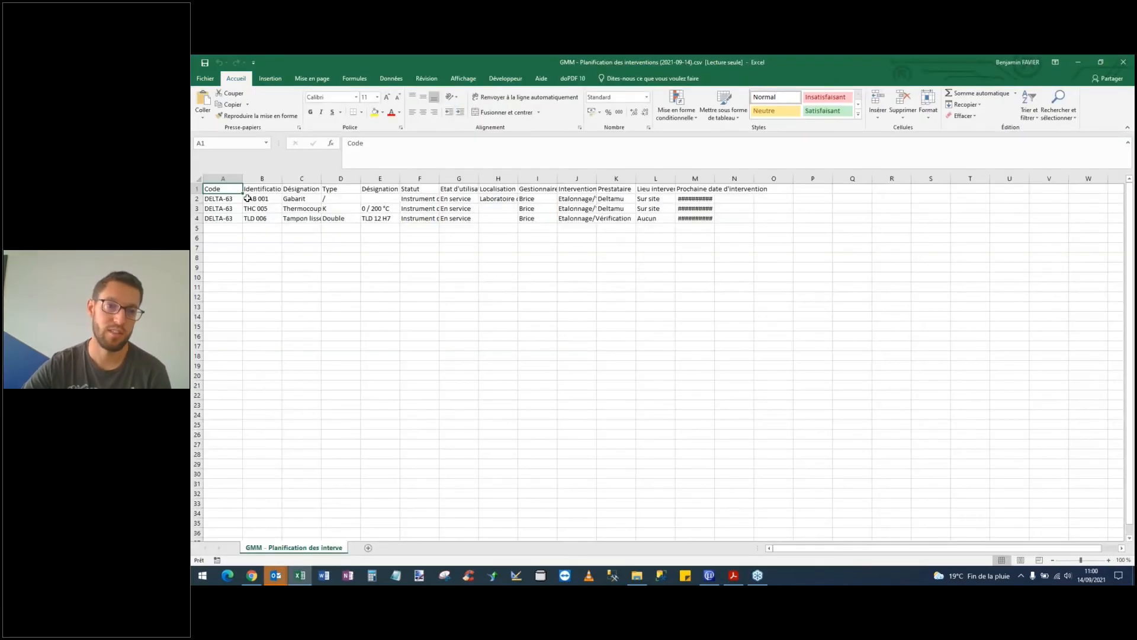
# Fit all column widths to read the next intervention dates, close the CSV without saving, and return to Optimu
pyautogui.click(200, 177)
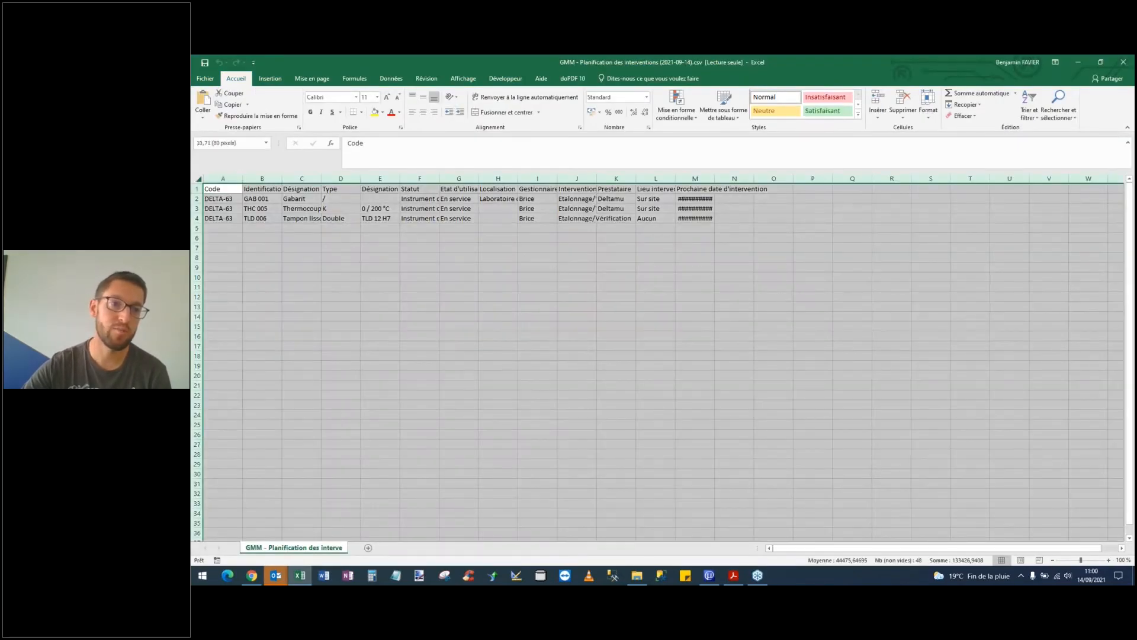
pyautogui.doubleClick(242, 178)
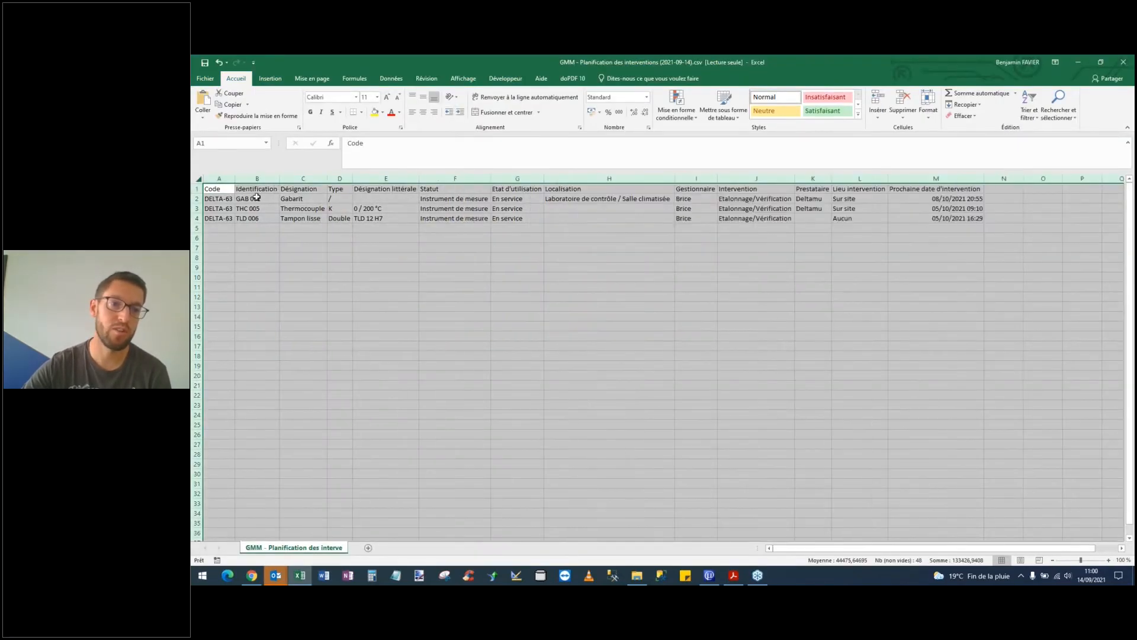
pyautogui.click(945, 199)
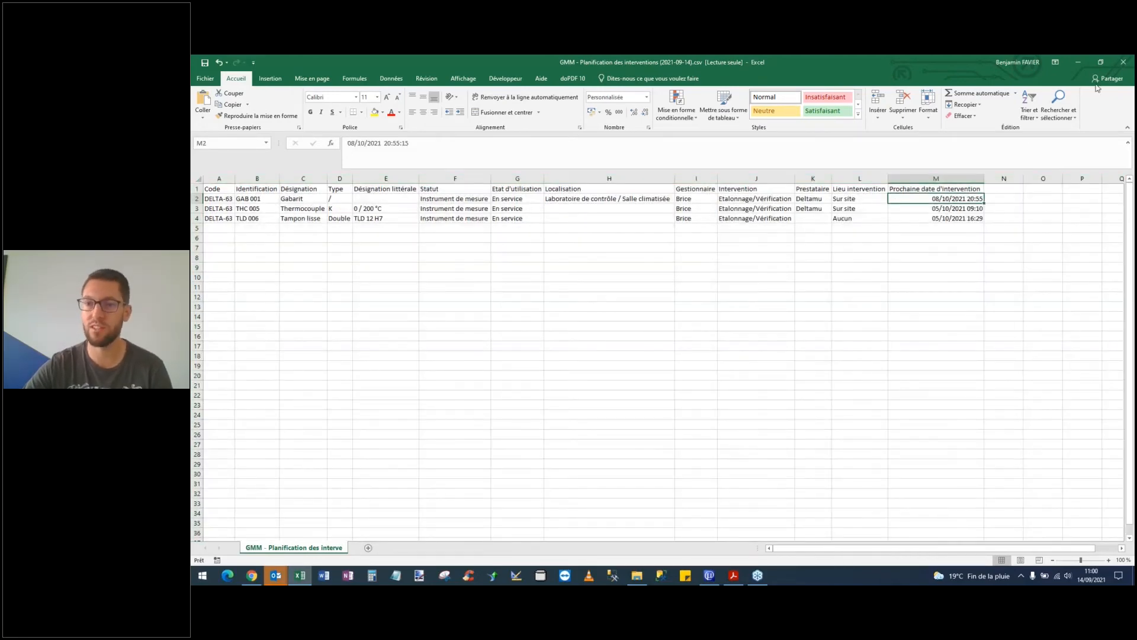
pyautogui.click(1125, 69)
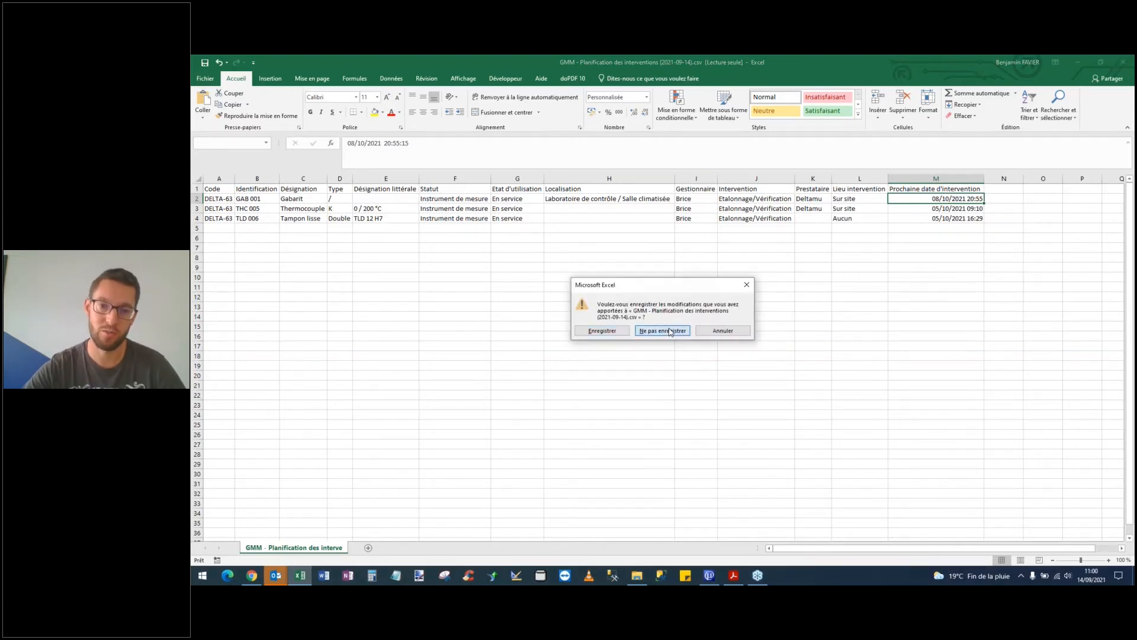
pyautogui.click(662, 332)
pyautogui.click(1123, 168)
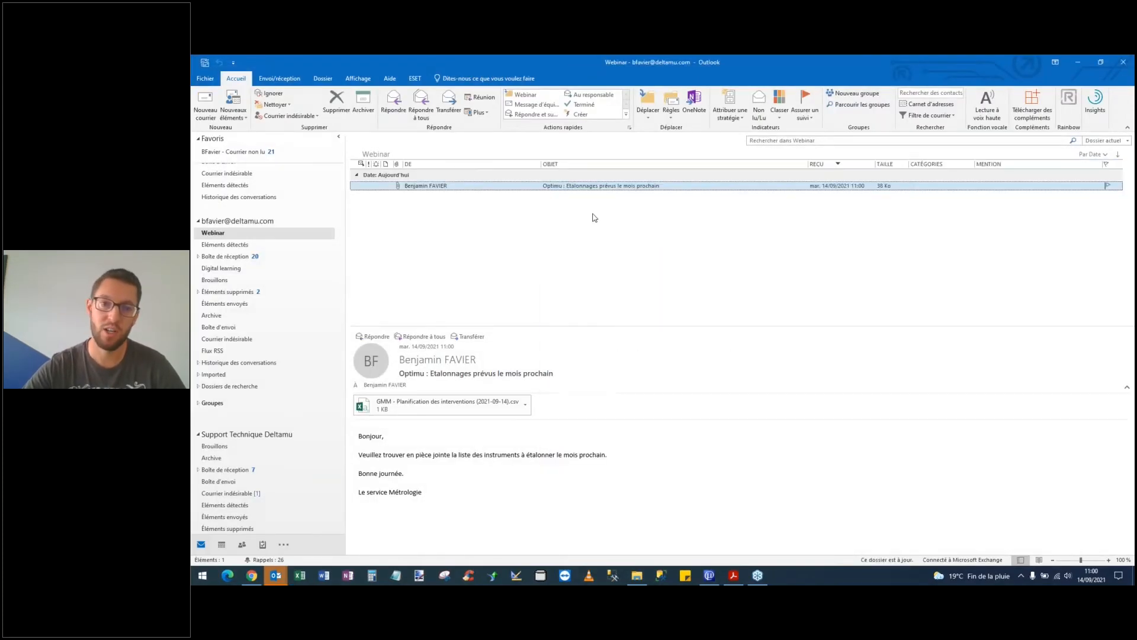
pyautogui.click(1081, 61)
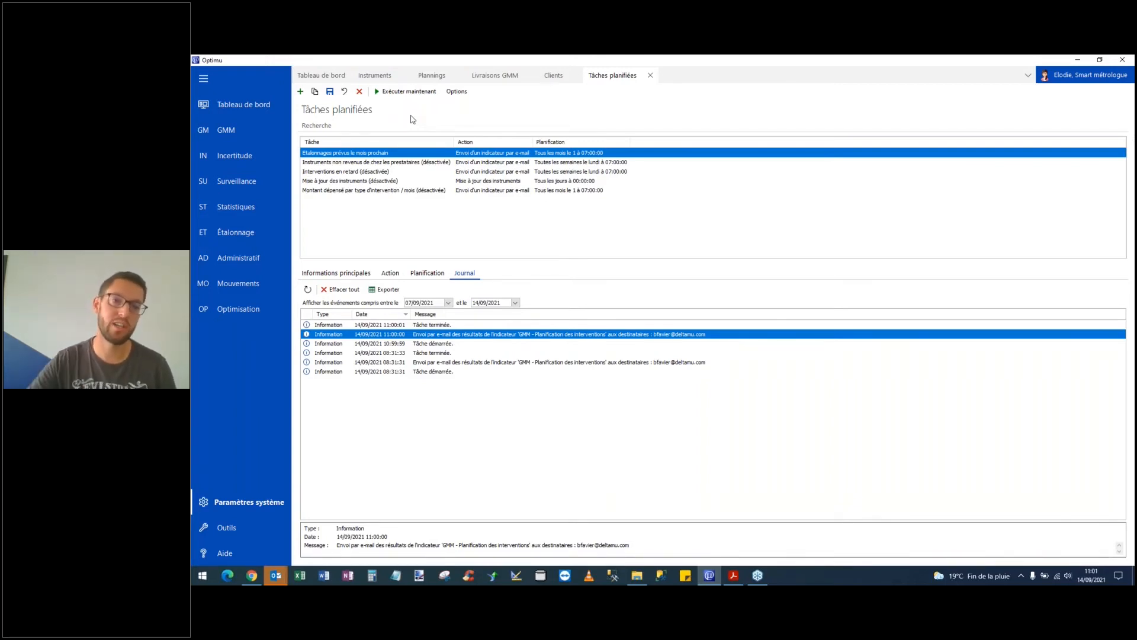
# Duplicate the Etalonnages prévus le mois prochain task and replace the copy suffix in its name with "gestionnaire" and the manager's first name
pyautogui.click(315, 93)
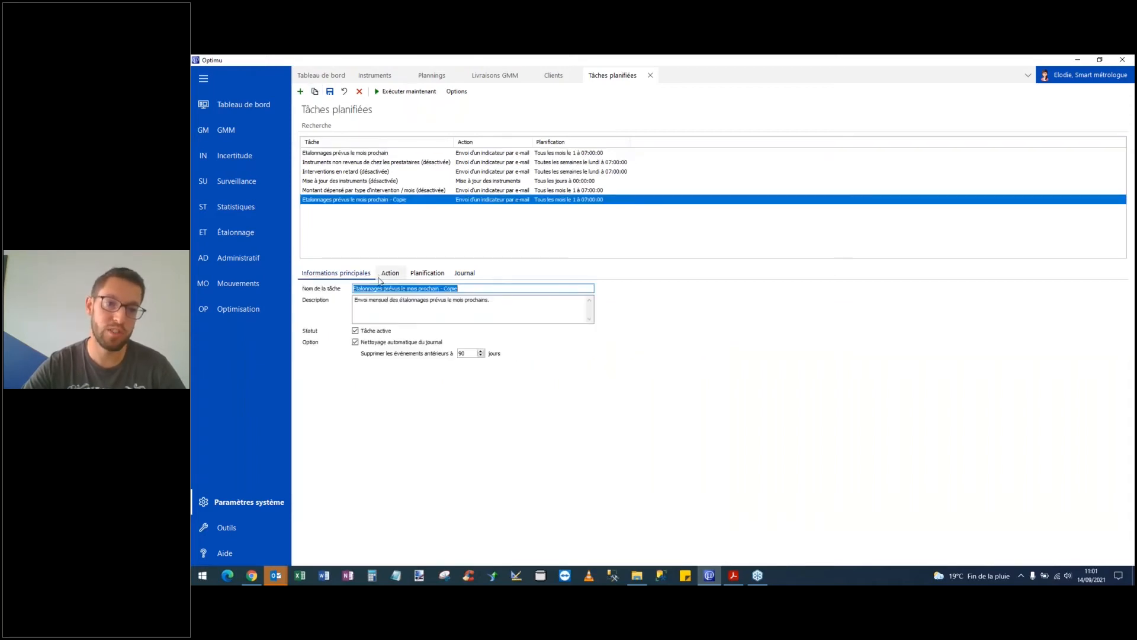
pyautogui.doubleClick(447, 289)
pyautogui.moveTo(448, 291); pyautogui.dragTo(440, 291)
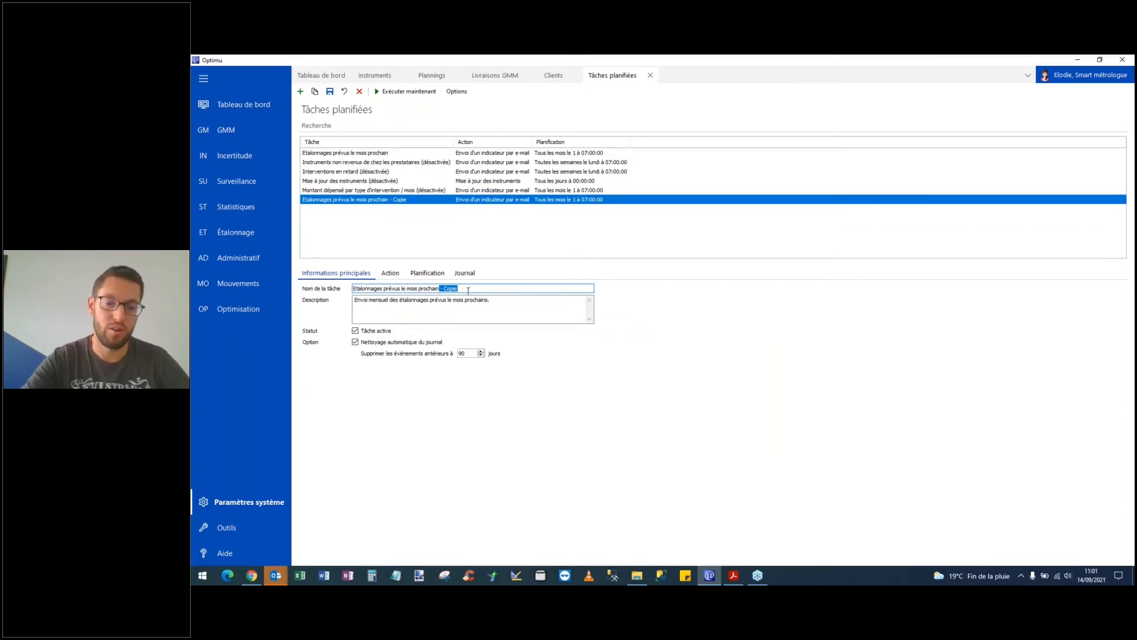
pyautogui.write('gestionnaire')
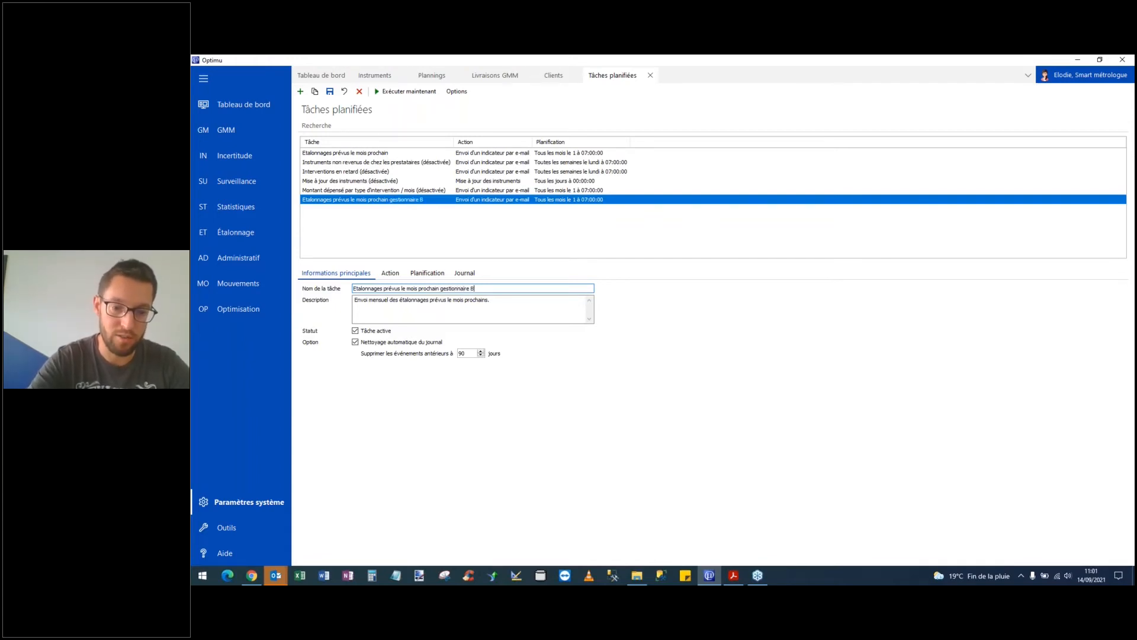
pyautogui.write(' Brice')
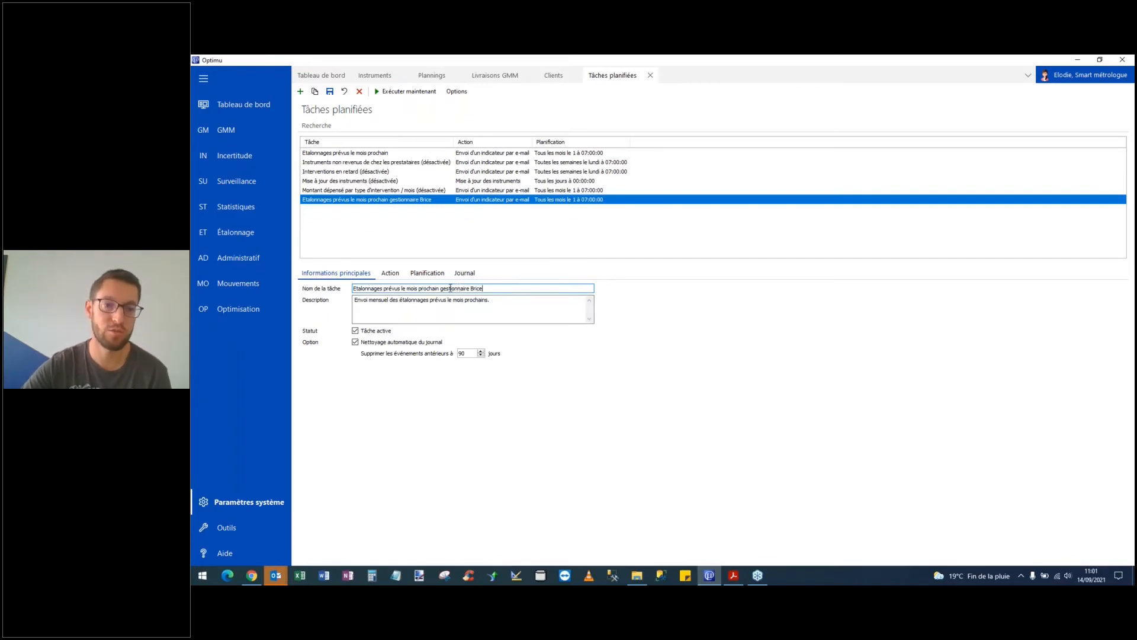
# Review the duplicated task's action filters, recipient, message and planning, ending on its main information
pyautogui.click(390, 273)
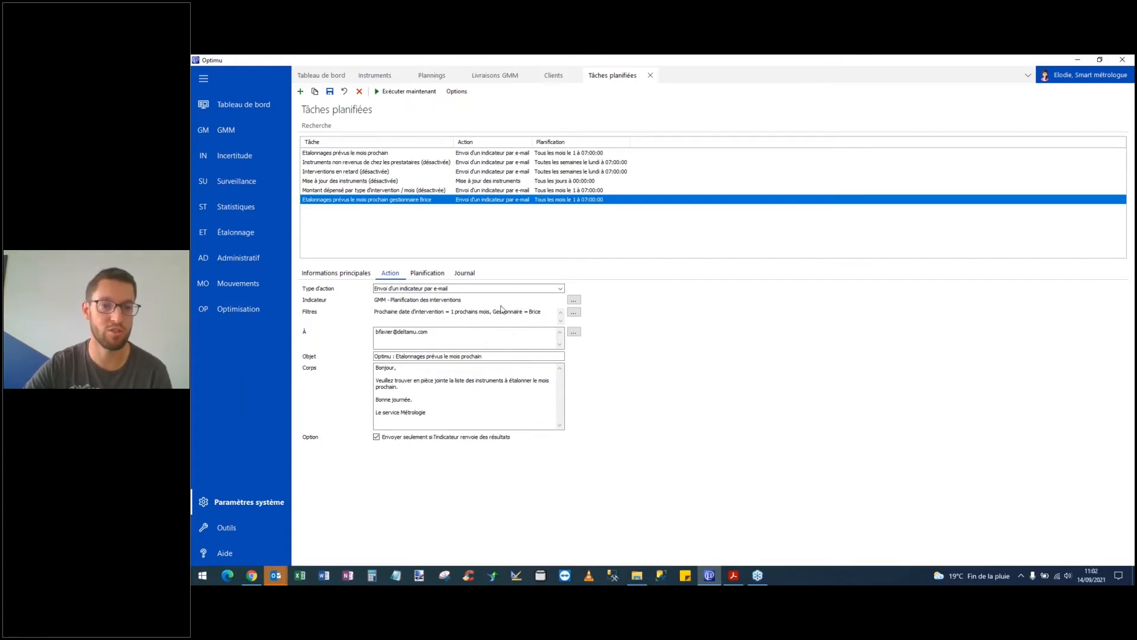
pyautogui.click(427, 274)
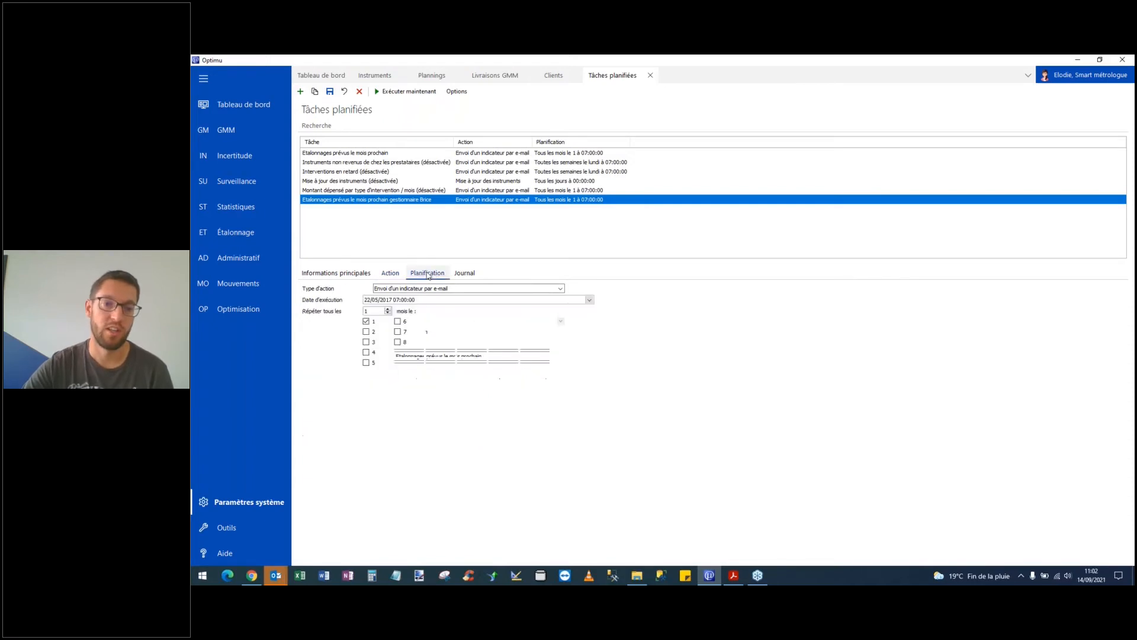
pyautogui.click(391, 273)
pyautogui.click(336, 273)
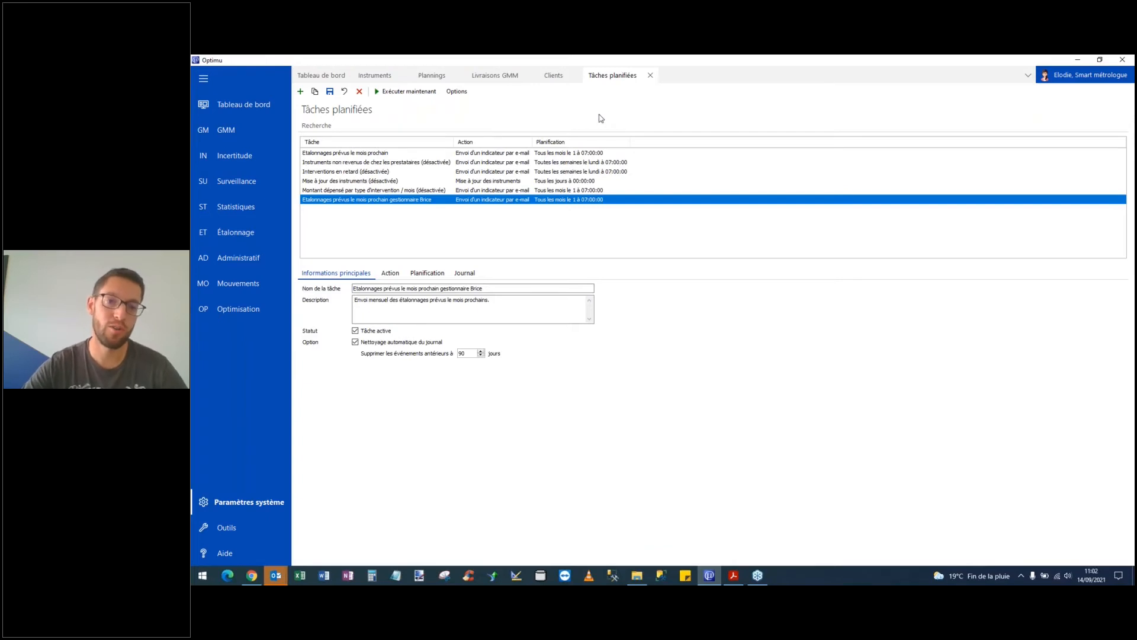
pyautogui.click(261, 183)
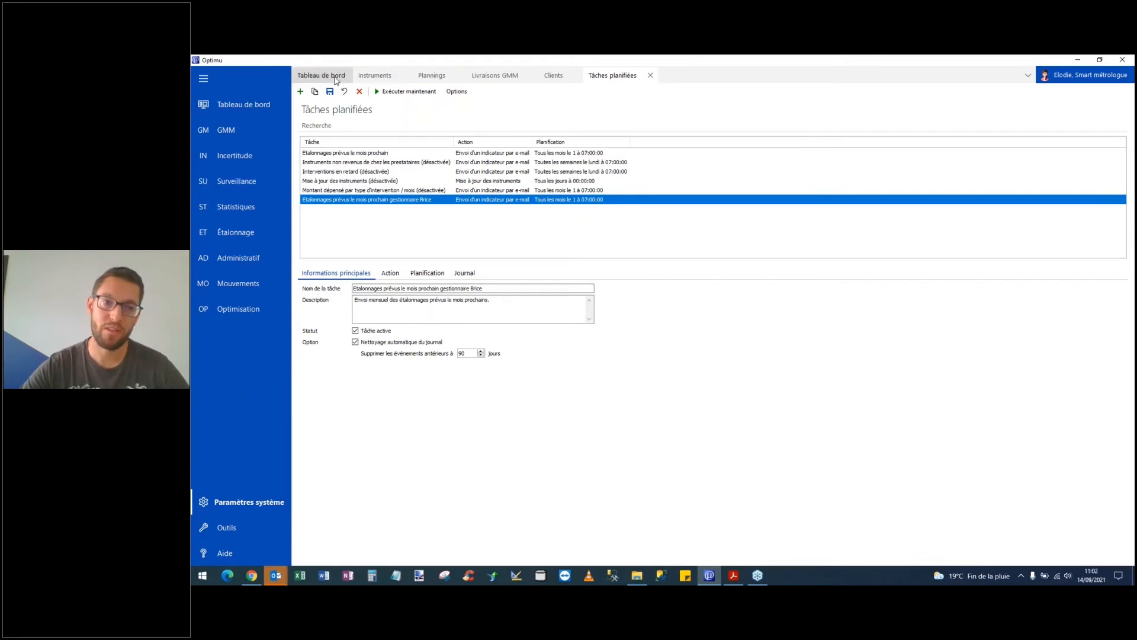
# Reopen the session login to change accounts and switch the interface language to Italian
pyautogui.click(1063, 78)
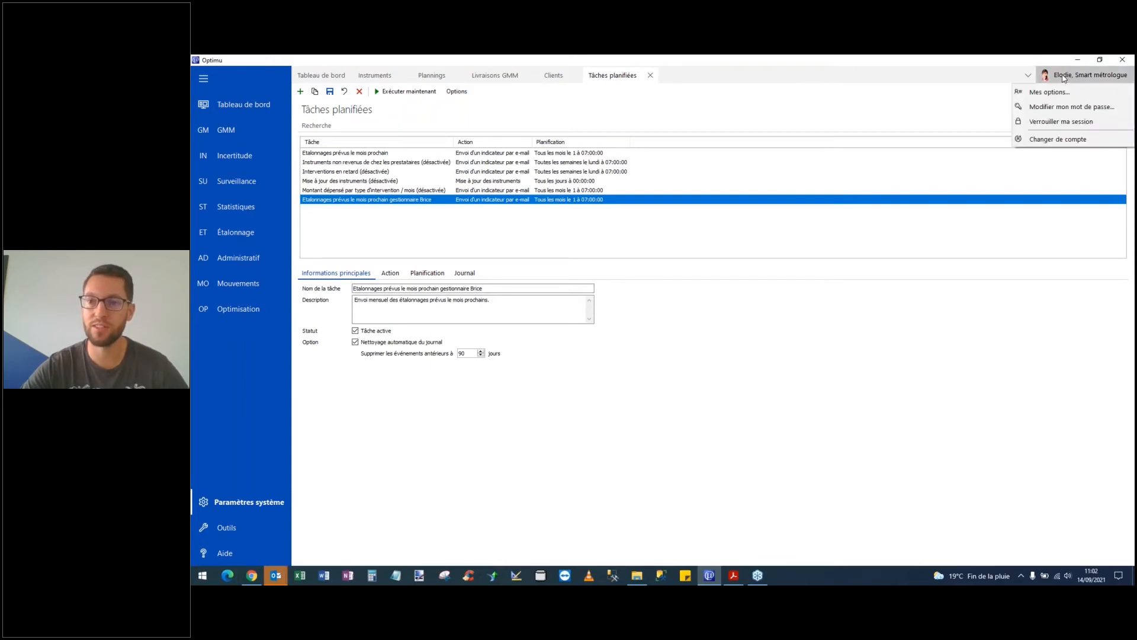
pyautogui.click(1058, 140)
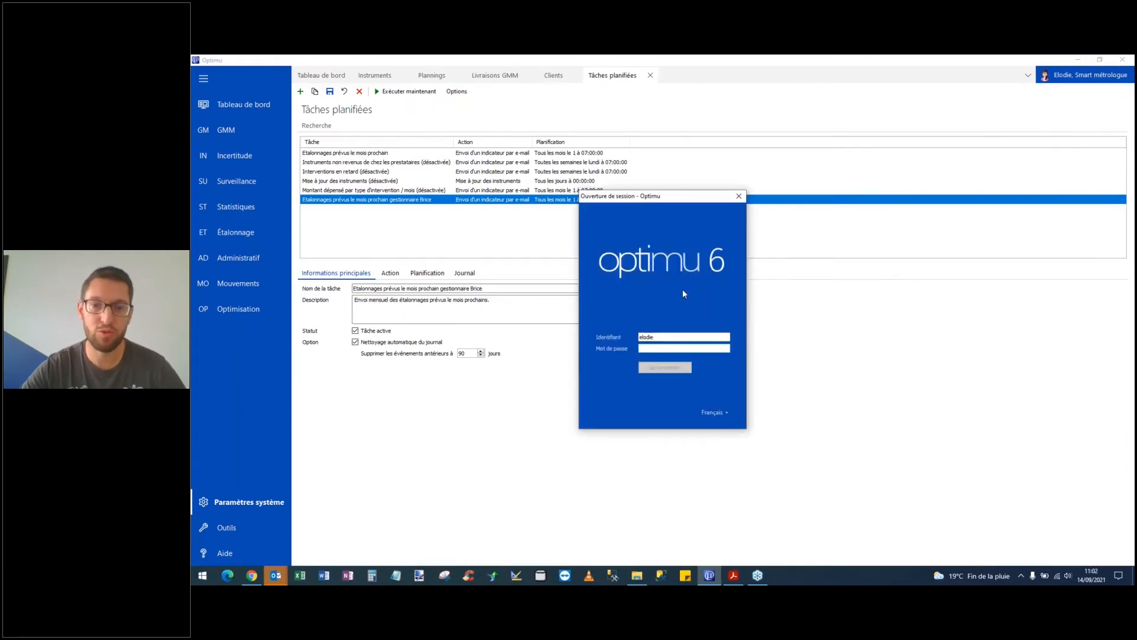
pyautogui.click(724, 413)
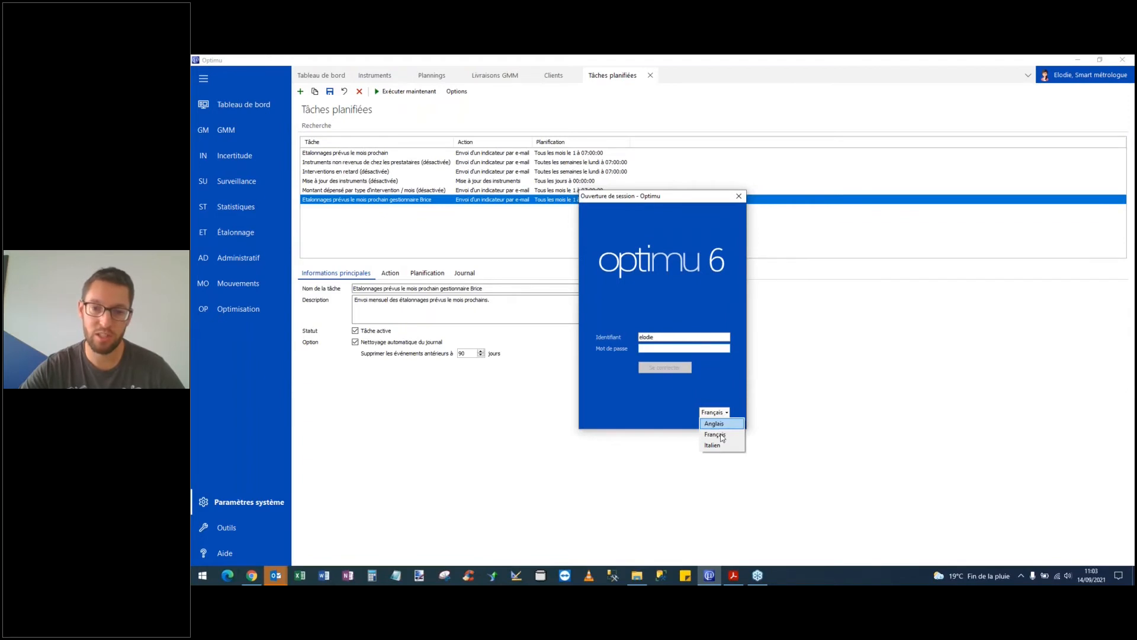
pyautogui.click(718, 445)
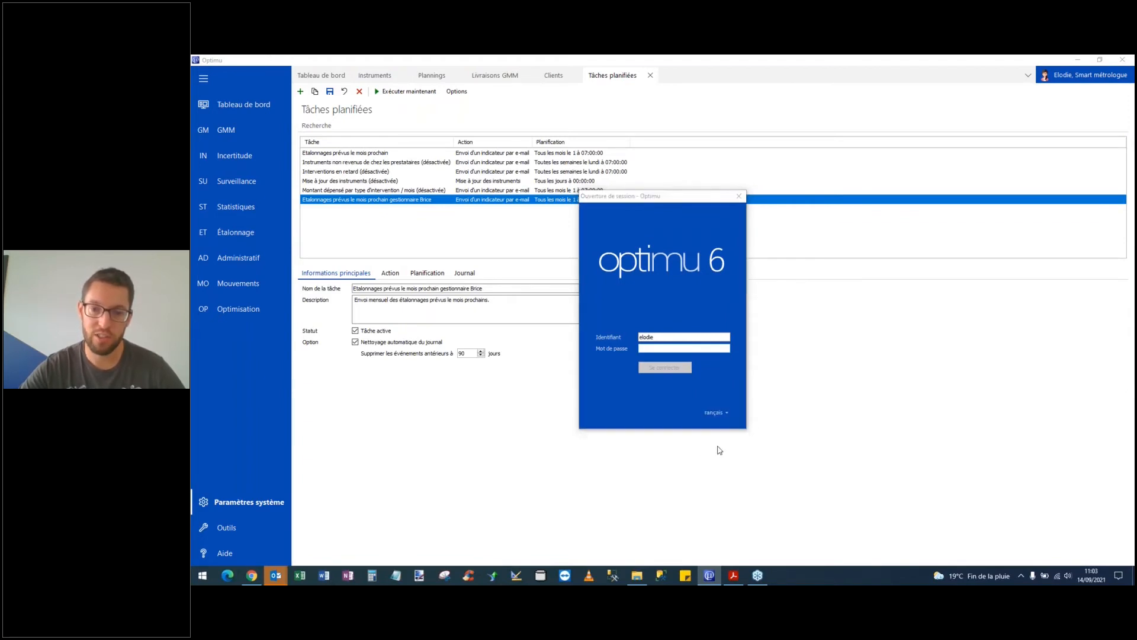
# Sign in to the Italian session with the account password, maximize Optimu and display the GAM commands
pyautogui.click(692, 349)
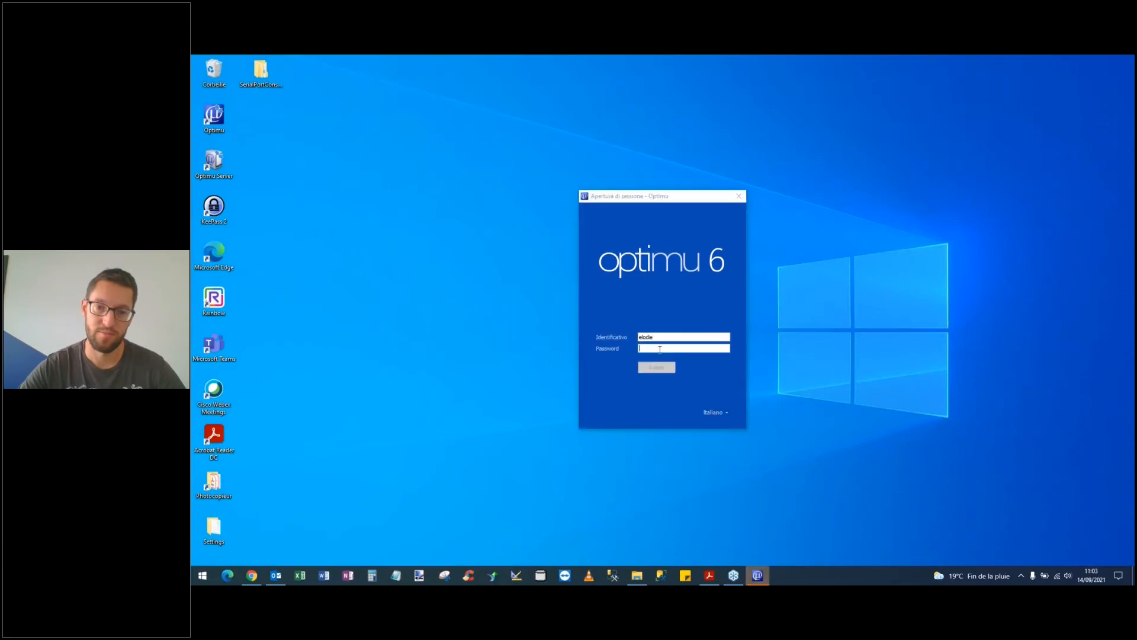
pyautogui.write('*****')
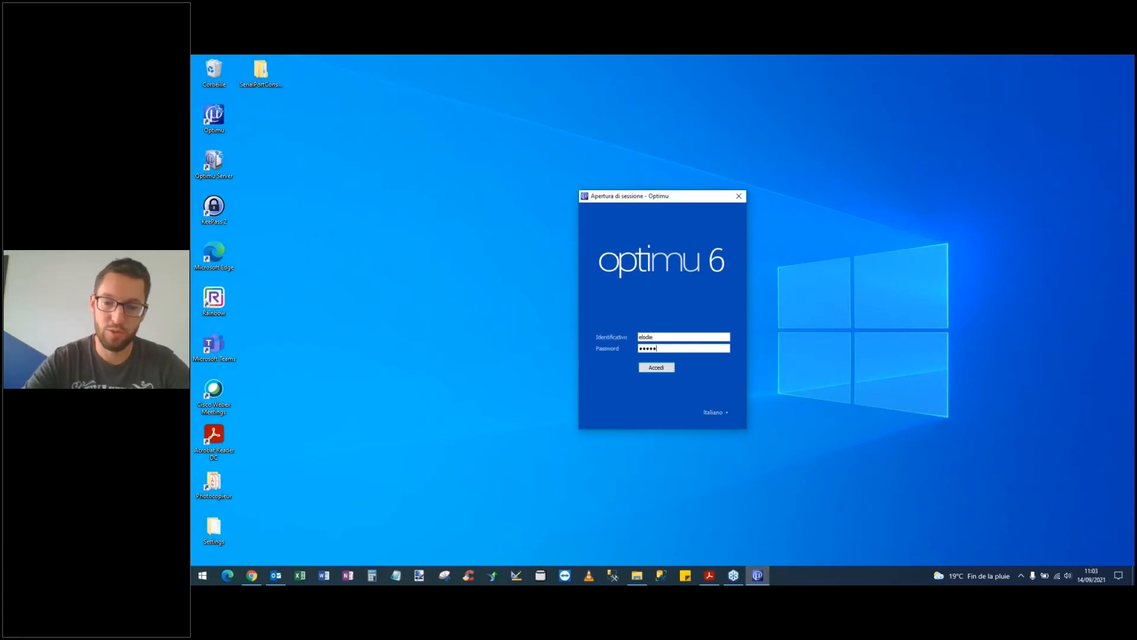
pyautogui.press('Return')
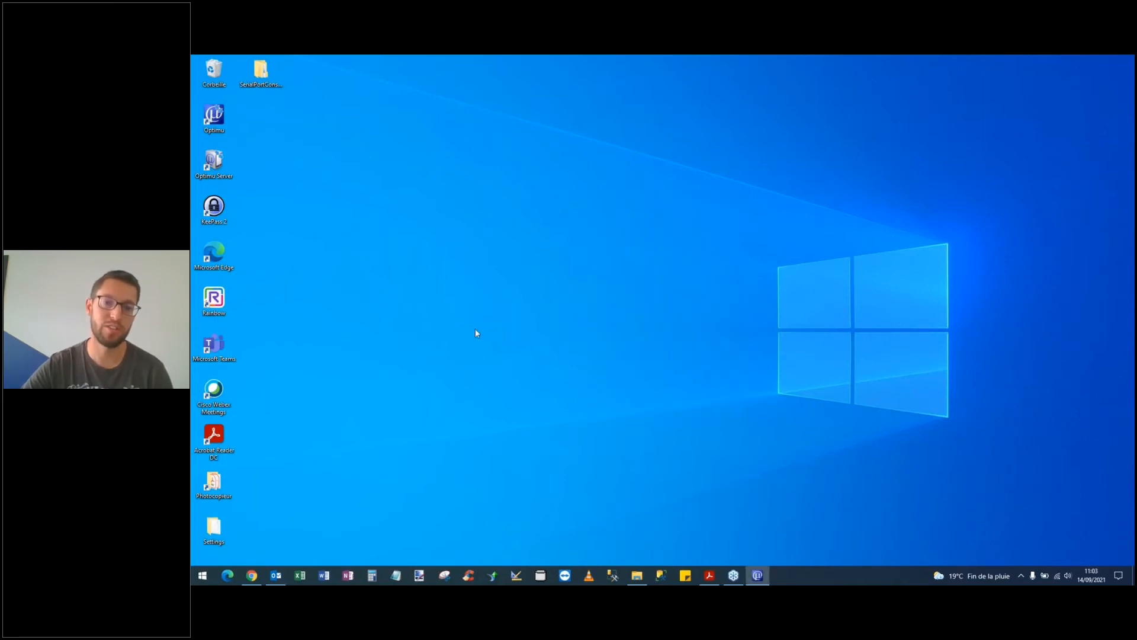
pyautogui.click(759, 575)
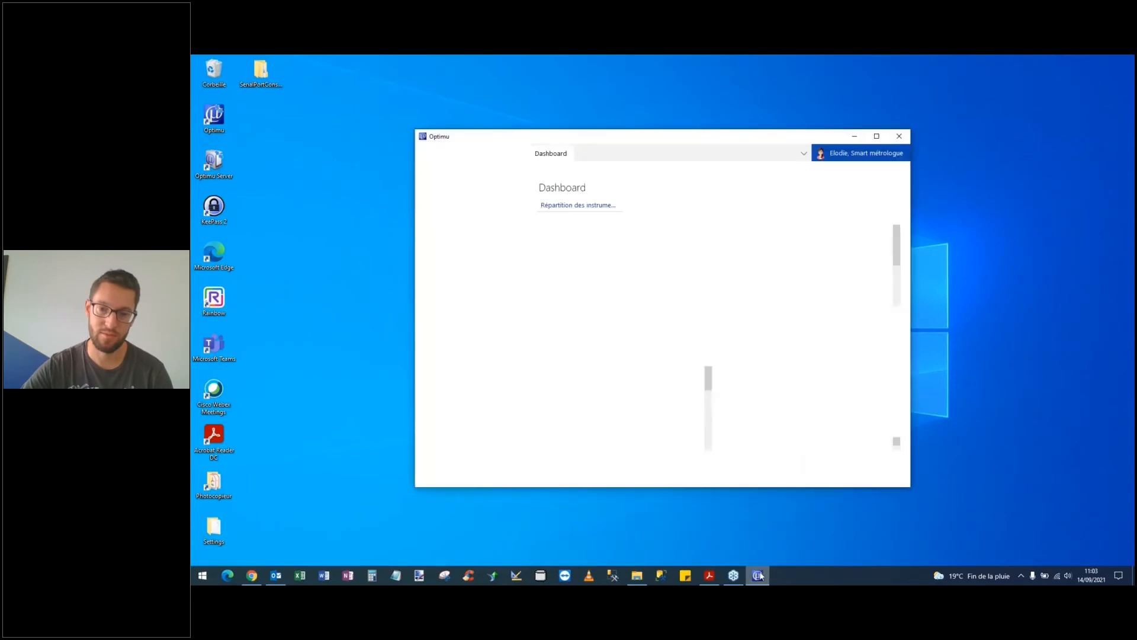
pyautogui.click(877, 137)
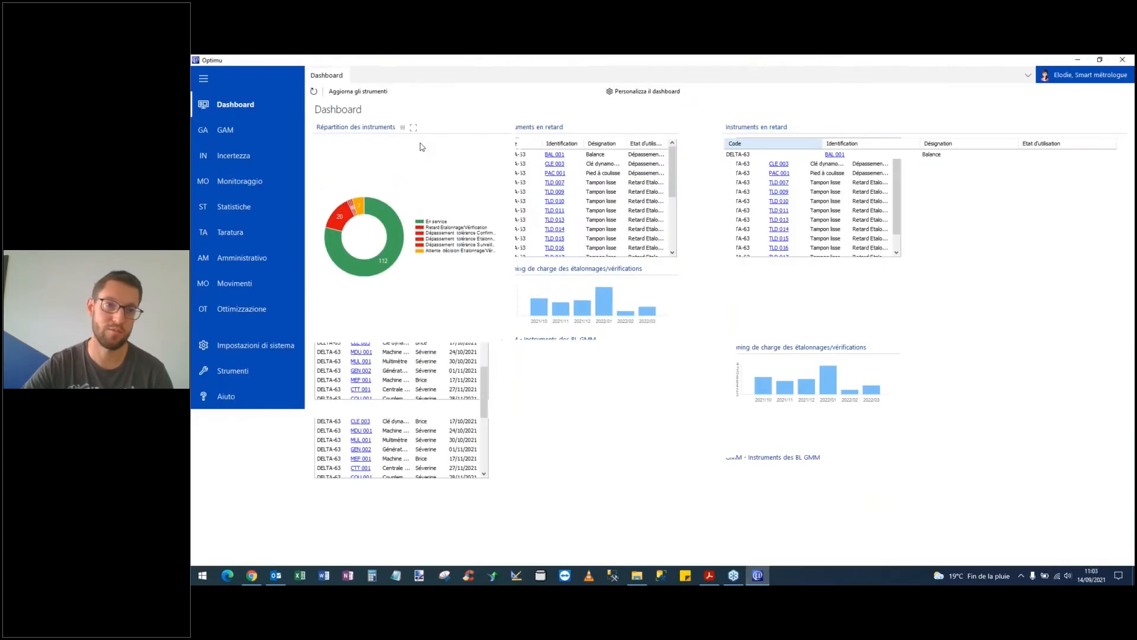
pyautogui.moveTo(265, 136)
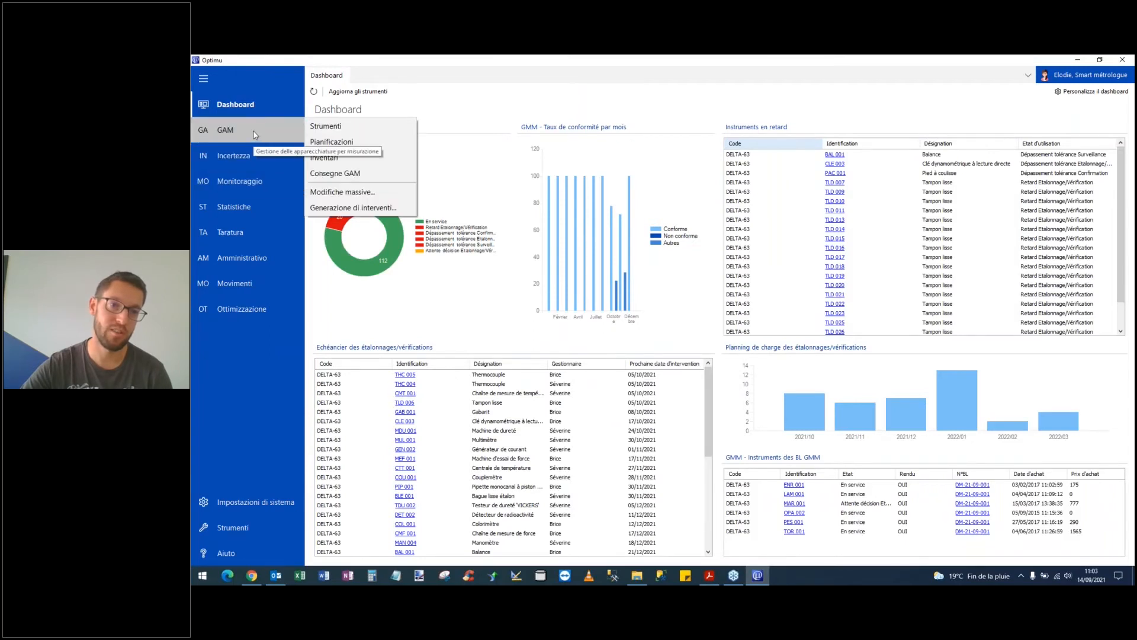
# Reopen the session login, set the language back to French and accept restarting Optimu
pyautogui.click(1066, 74)
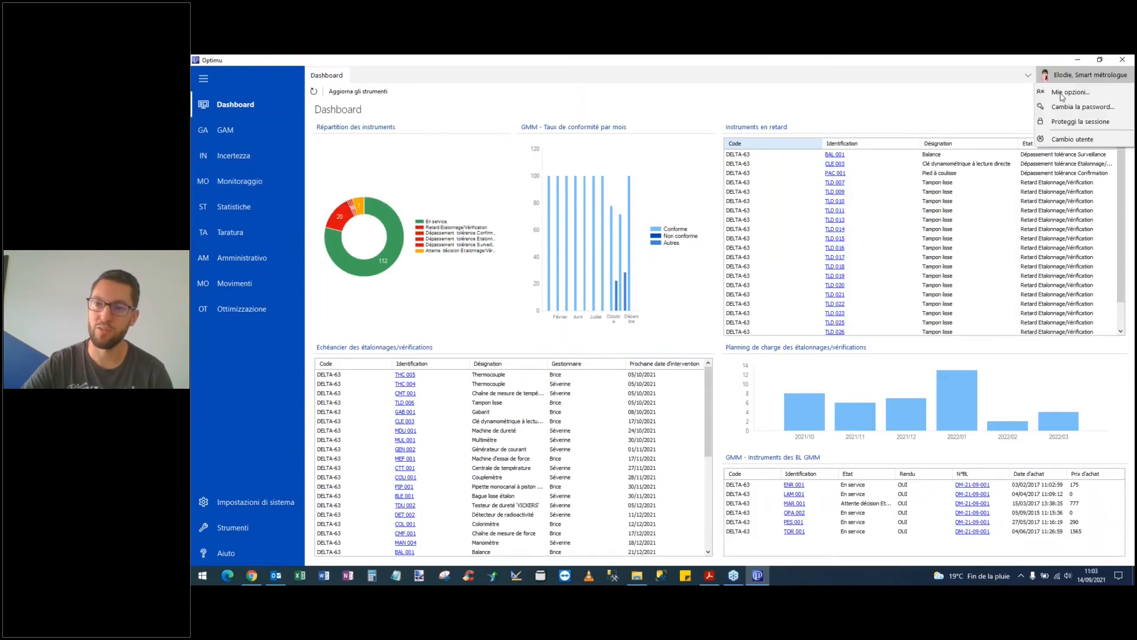
pyautogui.click(1066, 140)
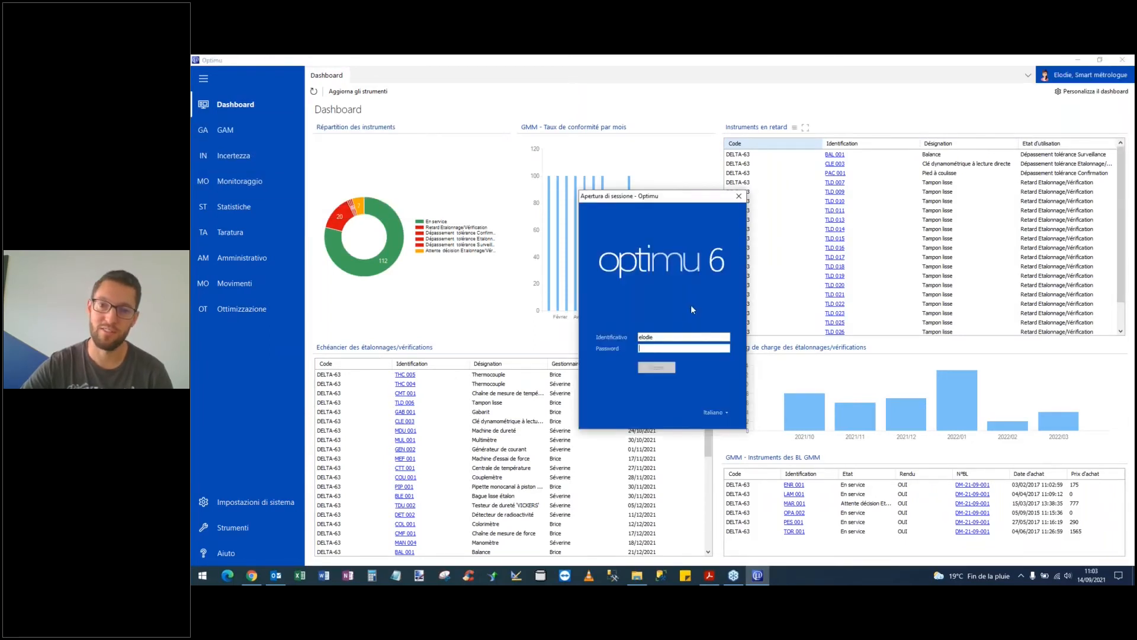
pyautogui.click(715, 412)
pyautogui.click(720, 427)
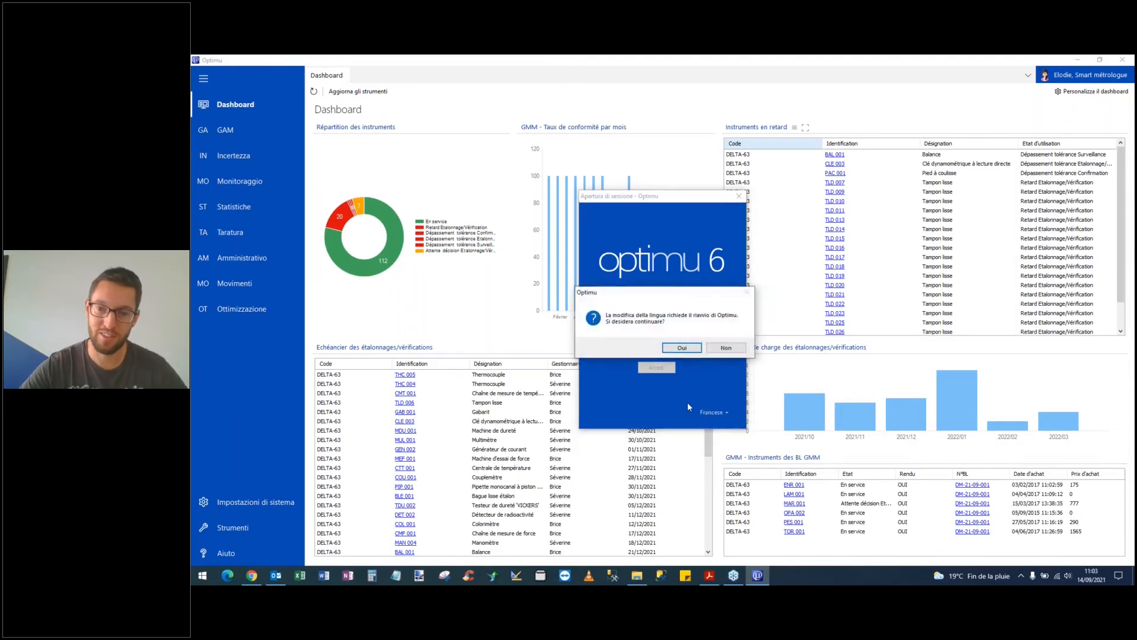
pyautogui.click(683, 348)
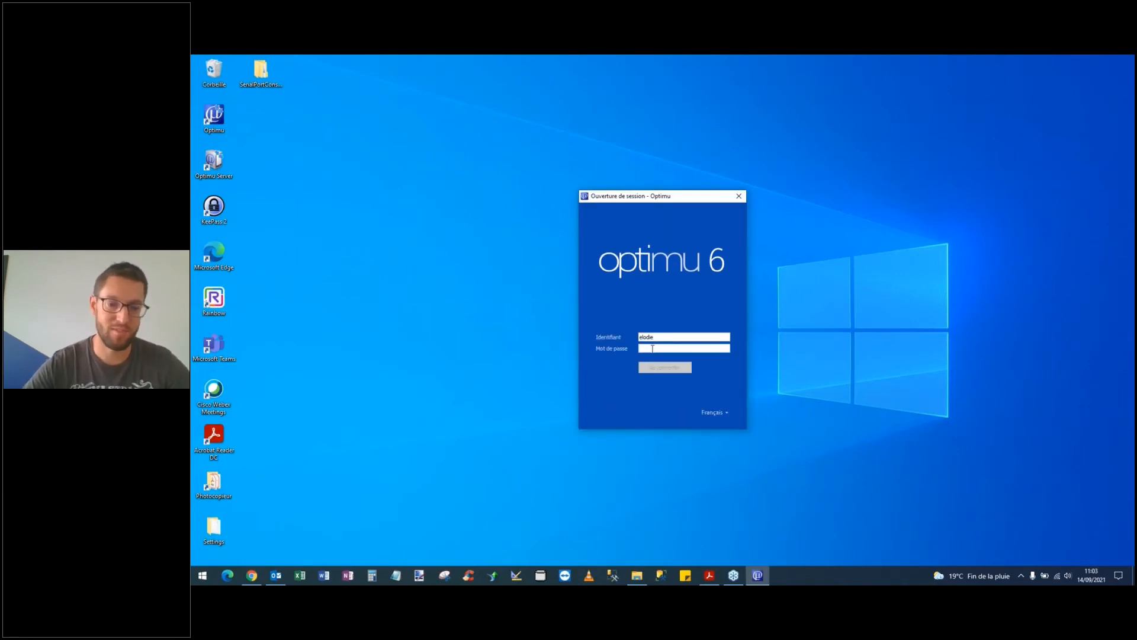
# Sign in to the French session with the account password and maximize the Optimu window
pyautogui.click(652, 349)
pyautogui.write('•••••')
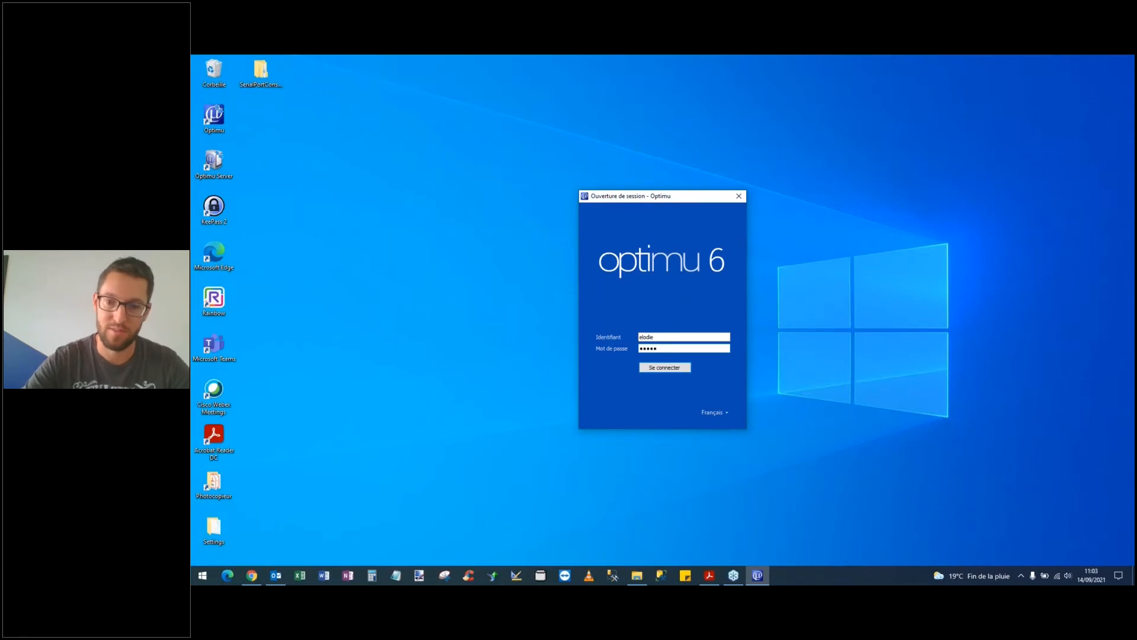
pyautogui.press('Return')
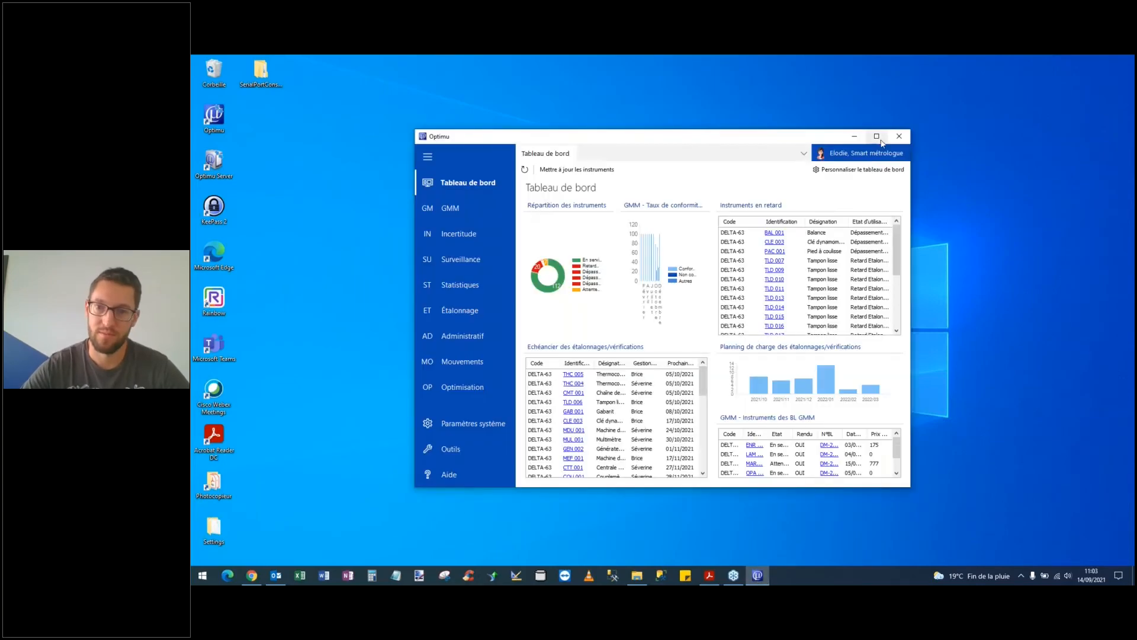
pyautogui.click(877, 137)
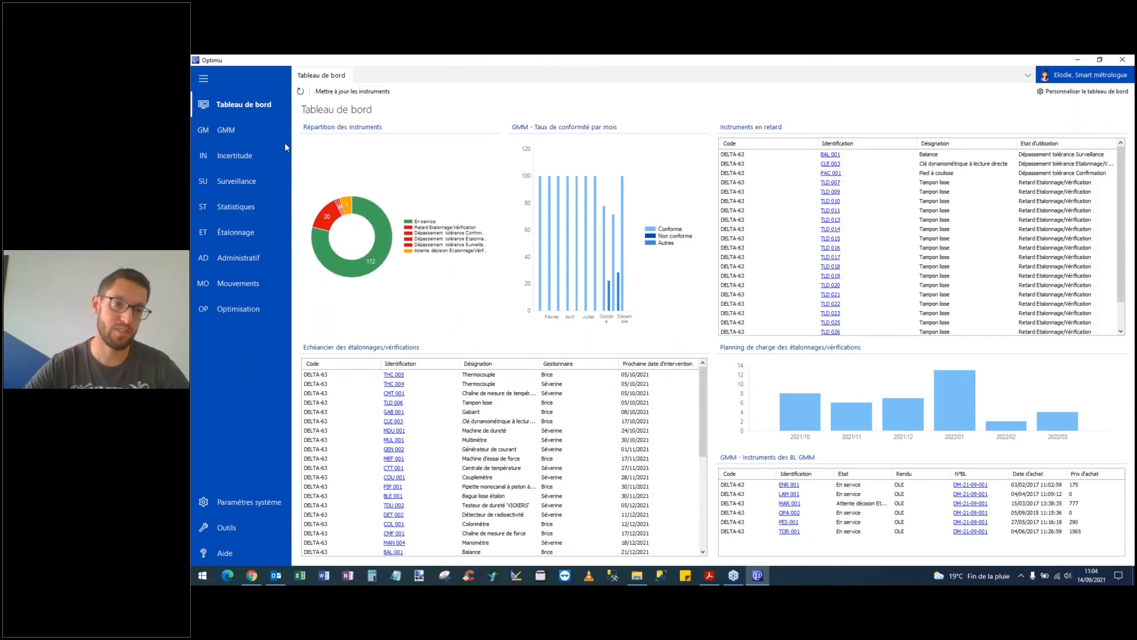
# Open the instrument record MAN 001 in the GMM instruments module
pyautogui.click(265, 131)
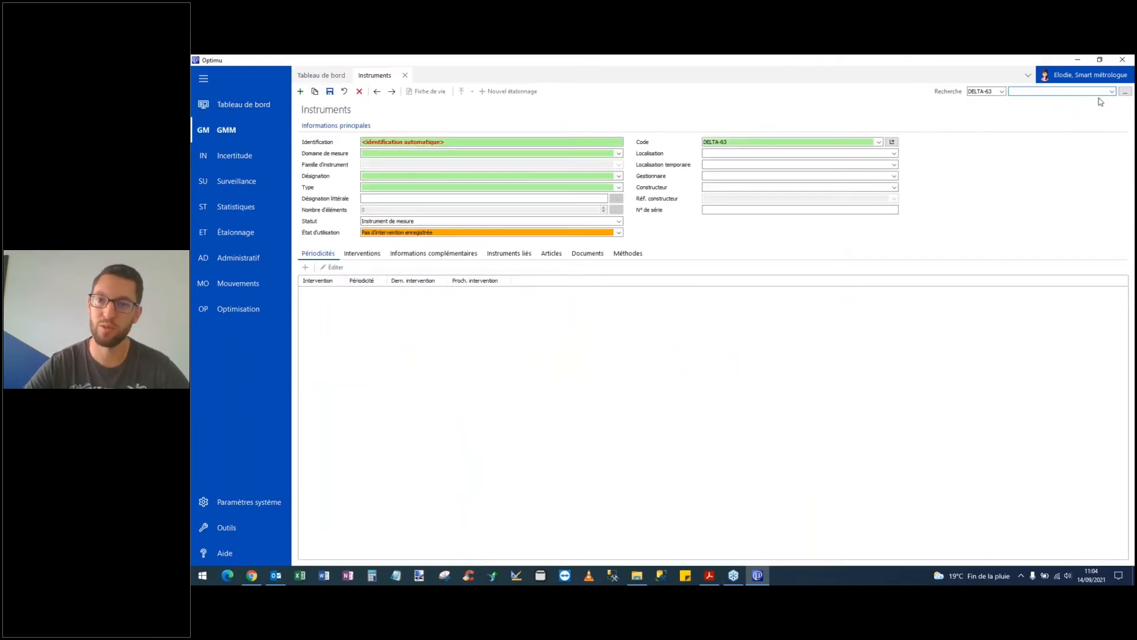
pyautogui.click(1107, 91)
pyautogui.write('MAN001')
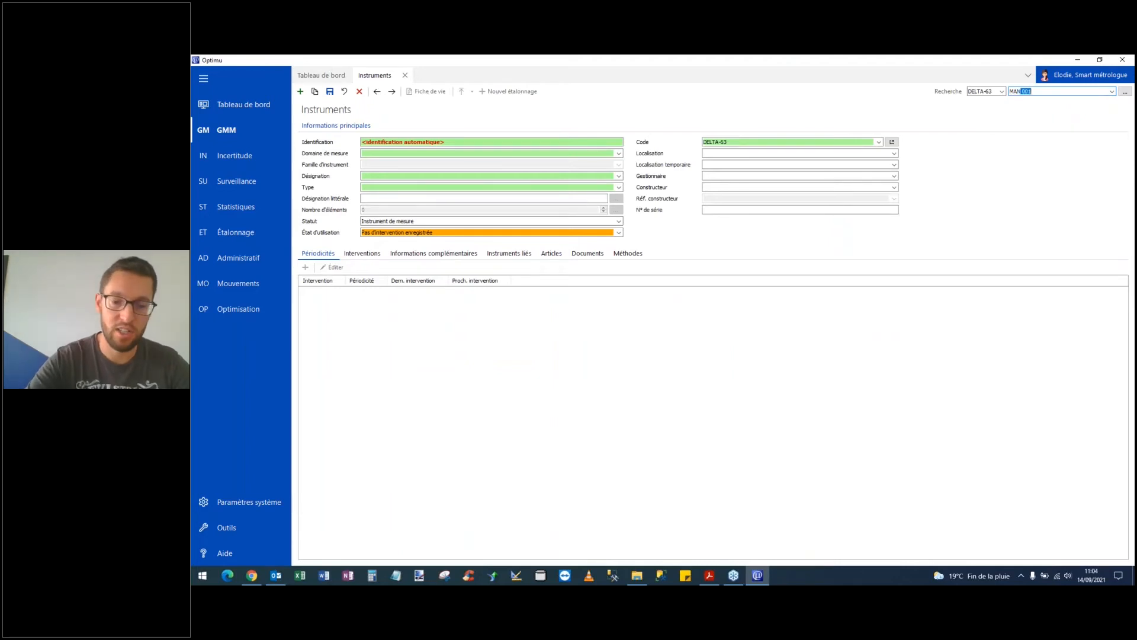
pyautogui.press('Return')
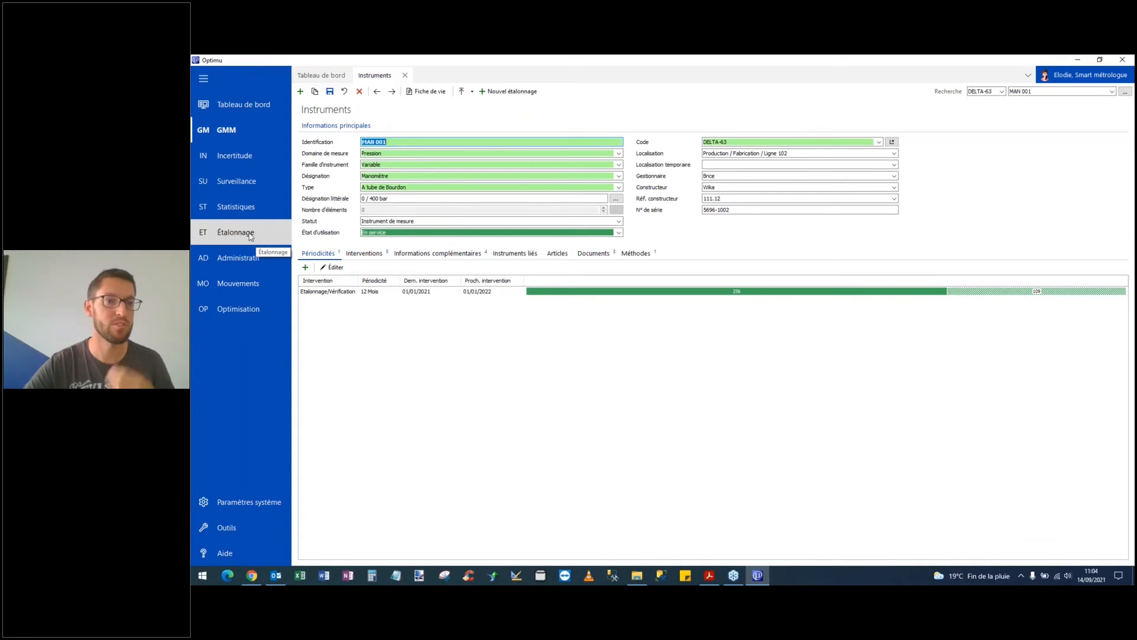
# Create an Etalonnage/Vérification record for MAN 001 and open its measurement editing window
pyautogui.moveTo(258, 235)
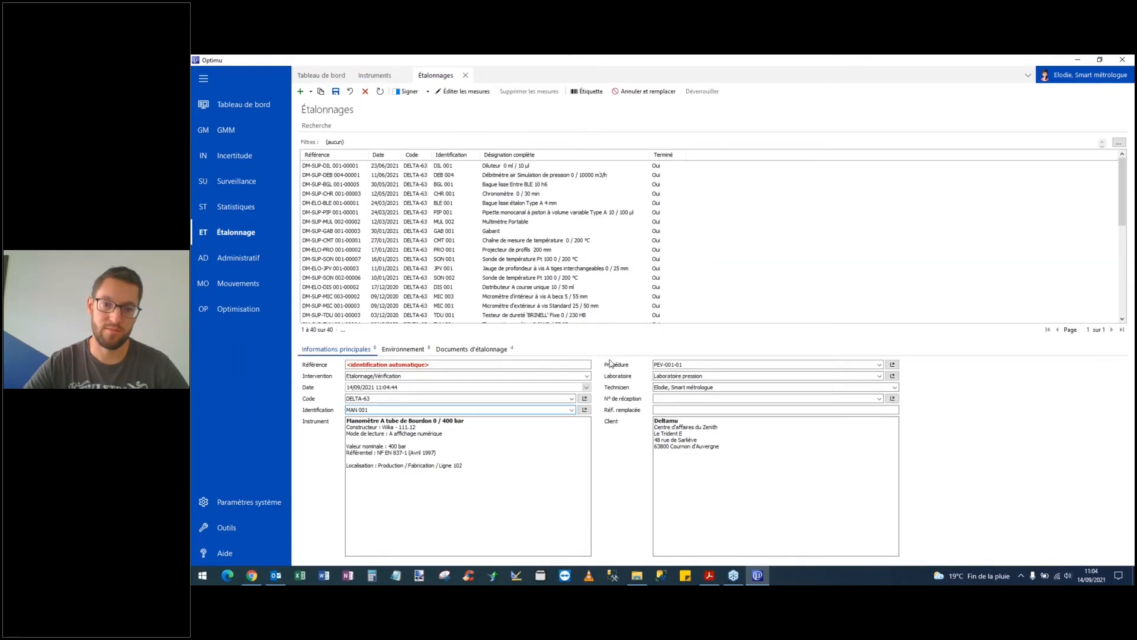
pyautogui.click(477, 93)
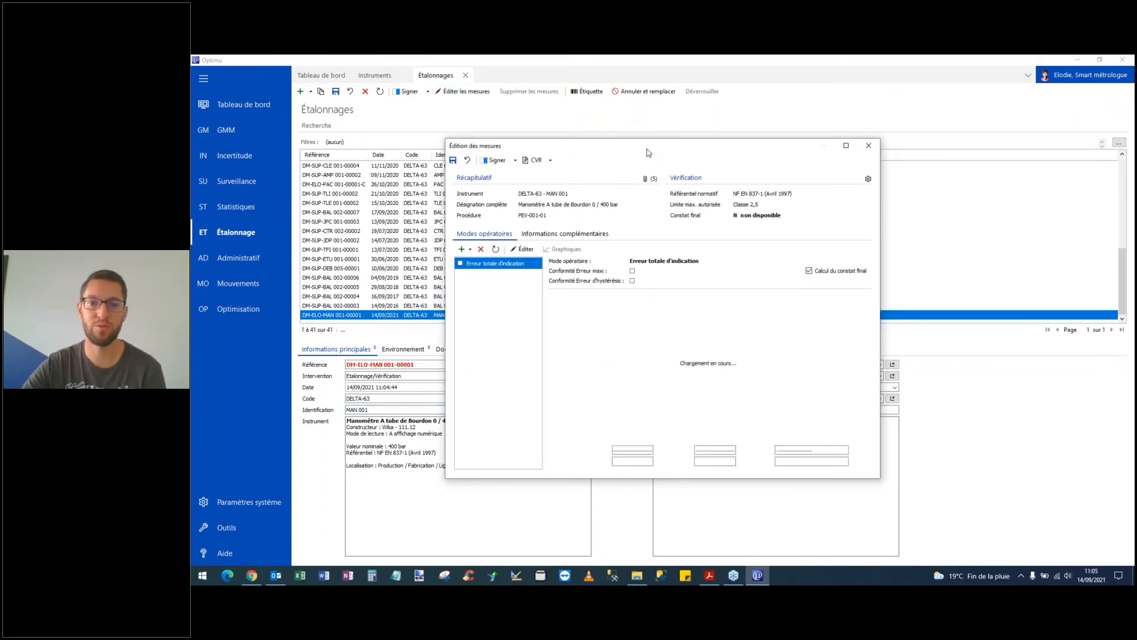
pyautogui.moveTo(652, 152); pyautogui.dragTo(636, 90)
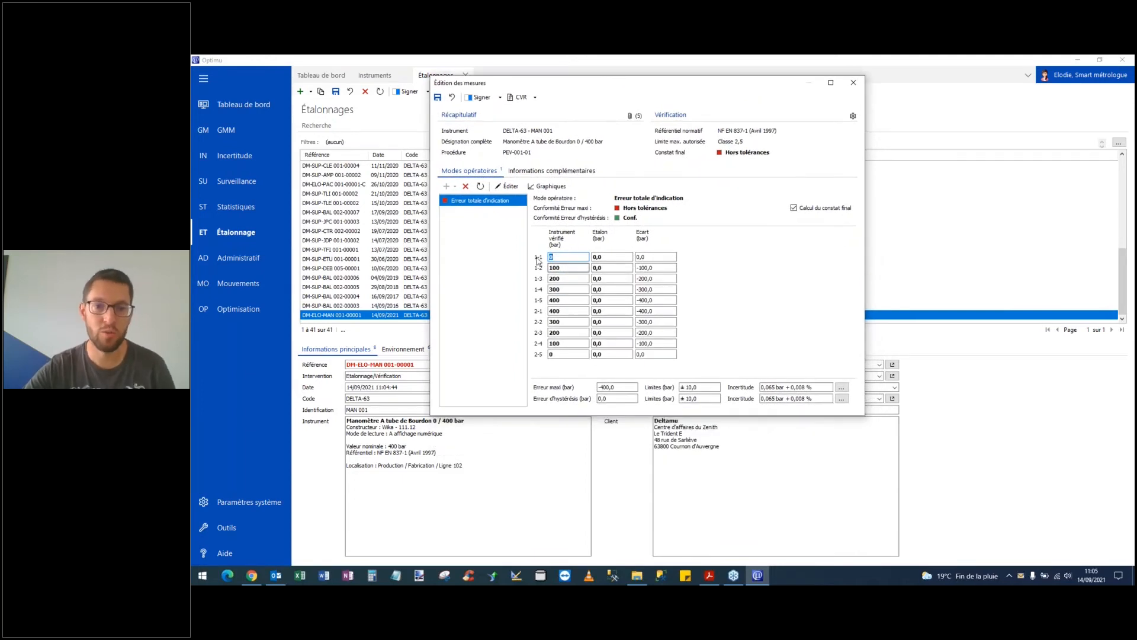
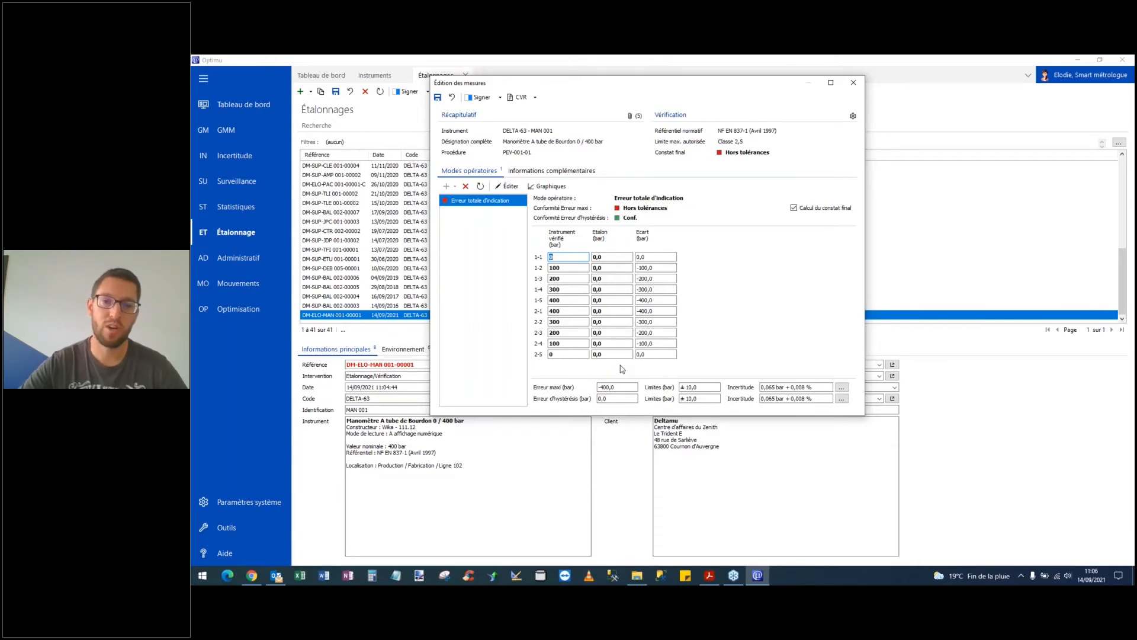
# Enter the Etalon readings 0,1, 101 and 201,3 bar for measurement points 1-1, 1-2 and 1-3
pyautogui.click(614, 257)
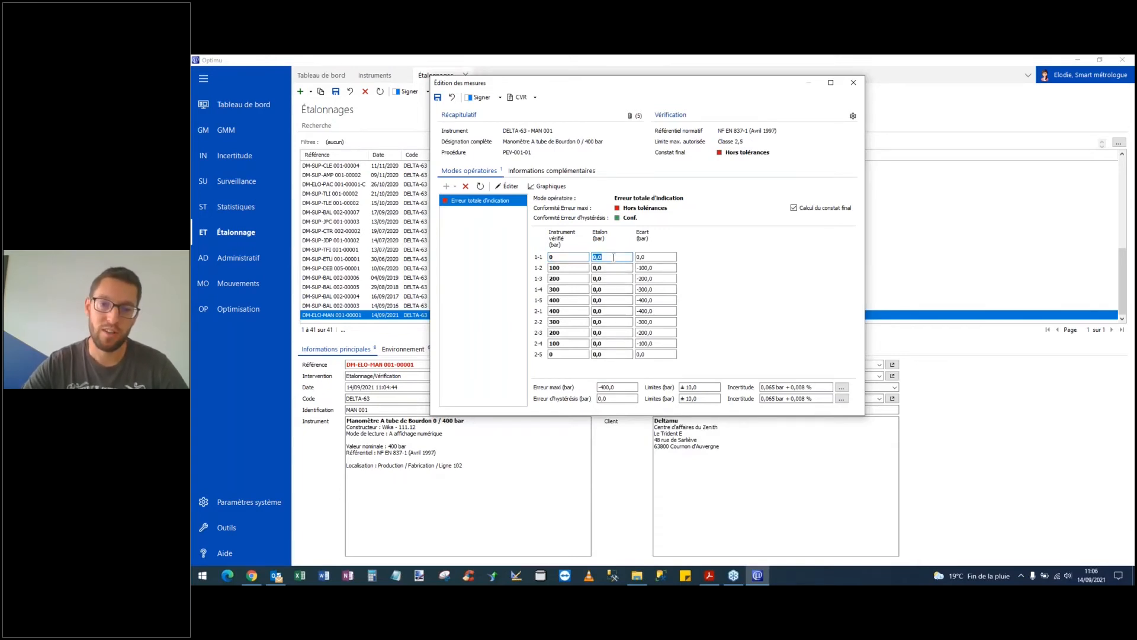
pyautogui.write('0,1')
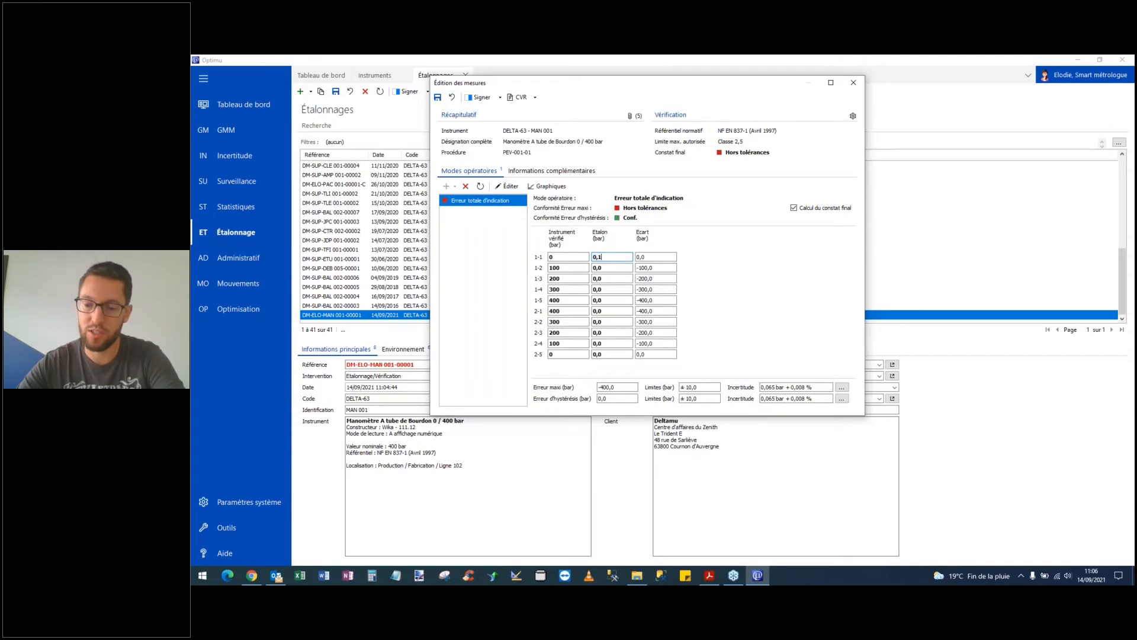
pyautogui.press('Tab')
pyautogui.press('Tab')
pyautogui.write('101')
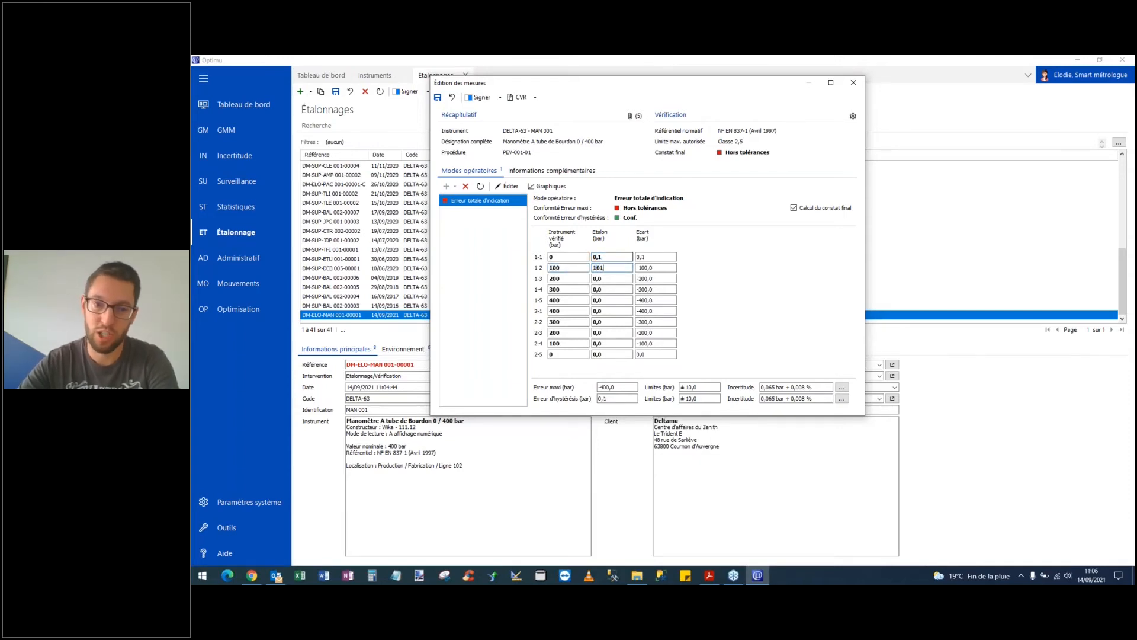
pyautogui.press('Tab')
pyautogui.press('Tab')
pyautogui.write('20')
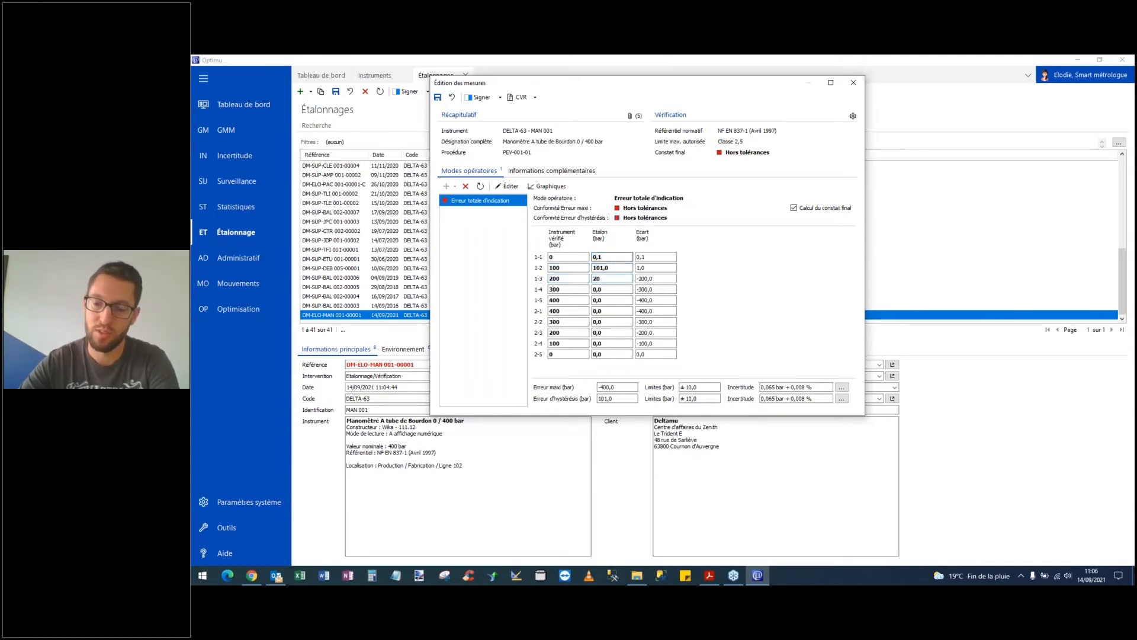
pyautogui.write('1,3')
pyautogui.press('Tab')
pyautogui.press('Tab')
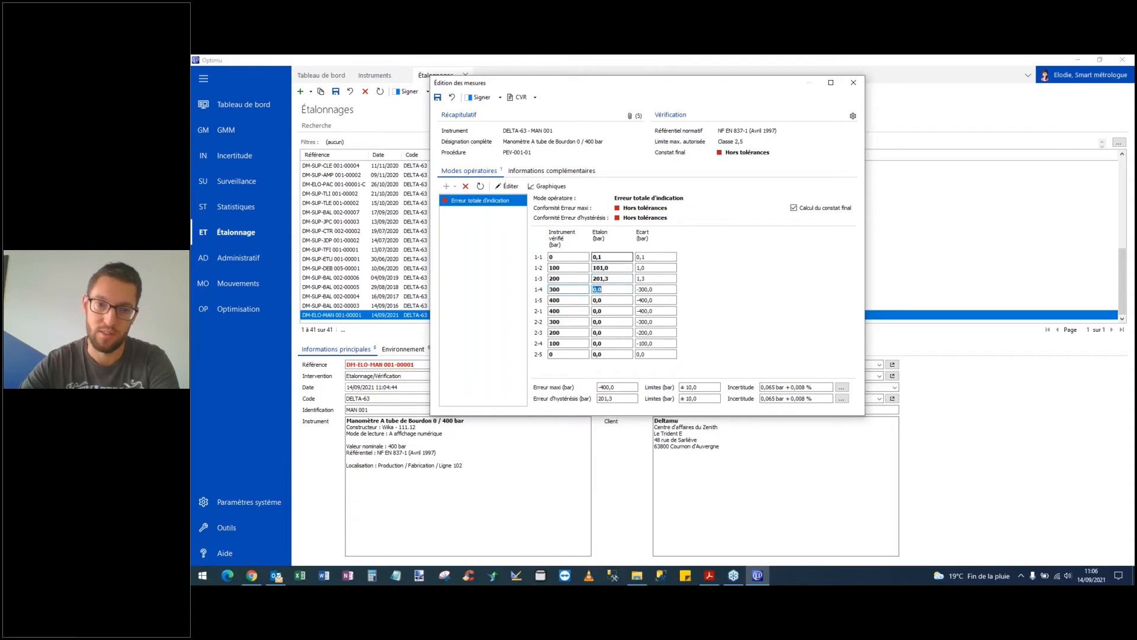
# Enter the Etalon readings 302,3 bar for point 1-4 and 401 bar for points 1-5 and 2-1
pyautogui.write('302,3')
pyautogui.press('Tab')
pyautogui.press('Tab')
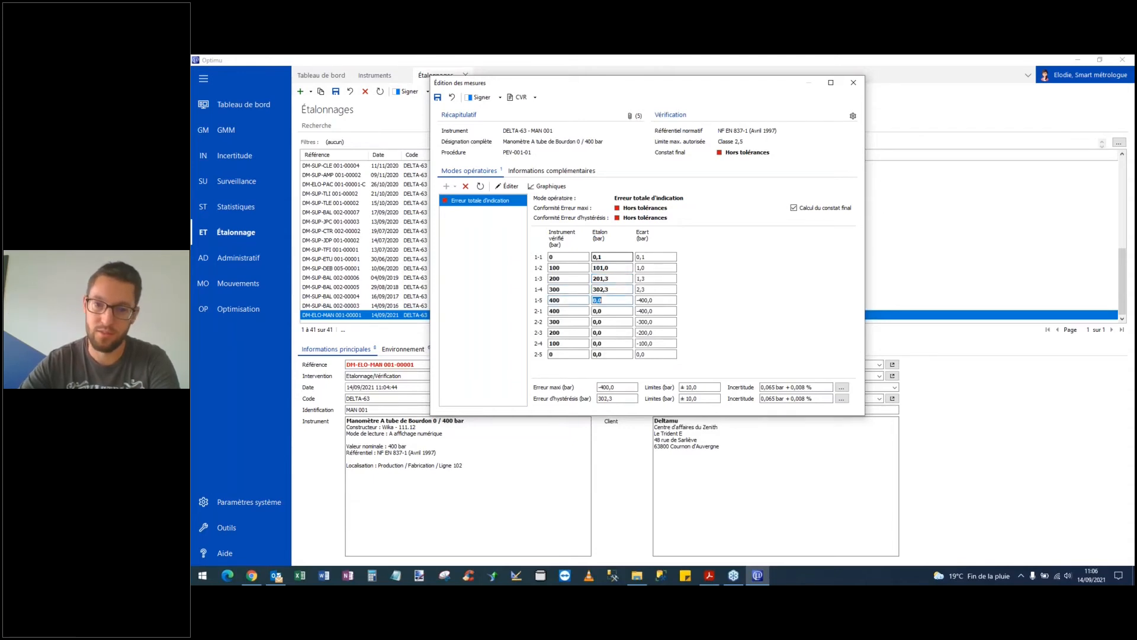
pyautogui.write('401')
pyautogui.press('Tab')
pyautogui.press('Tab')
pyautogui.write('401')
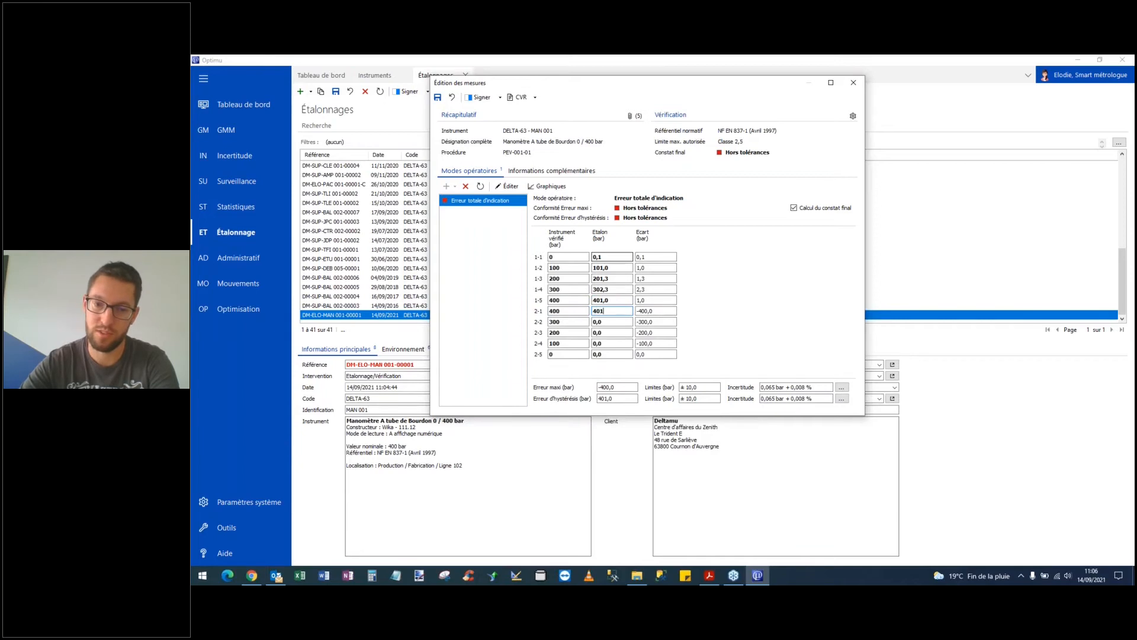
pyautogui.press('Tab')
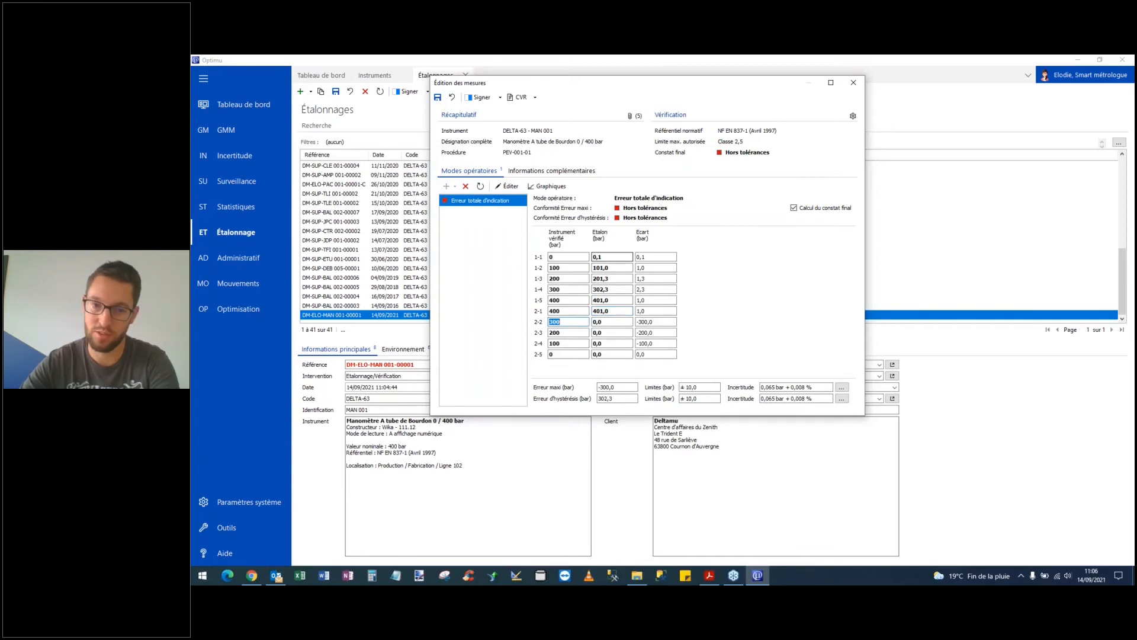
pyautogui.write('302')
pyautogui.press('Tab')
pyautogui.press('Tab')
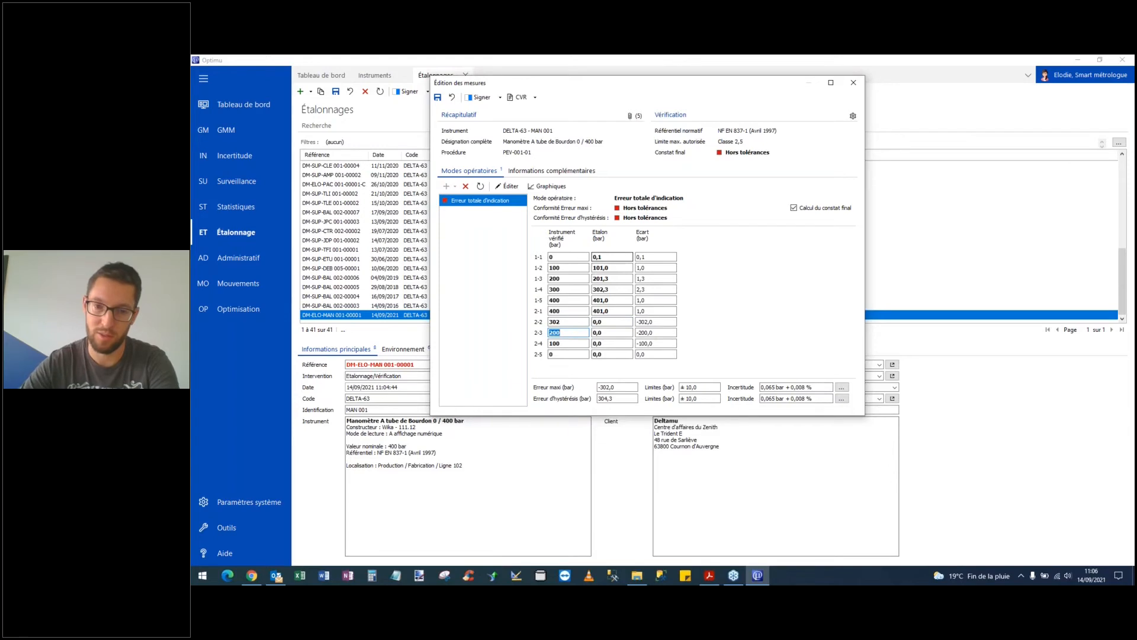
pyautogui.hotkey('shift', 'Tab')
pyautogui.hotkey('shift', 'Tab')
pyautogui.write('3')
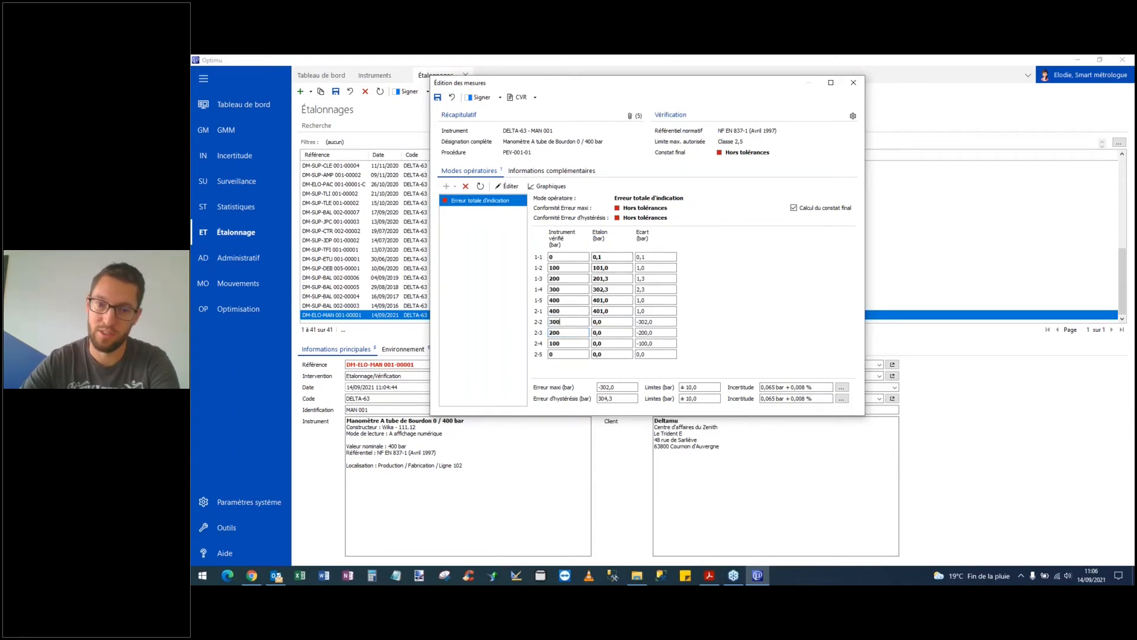
# Set the Etalon reading of measurement point 2-2 to 302 bar
pyautogui.press('Tab')
pyautogui.write('302')
pyautogui.press('Tab')
pyautogui.press('Tab')
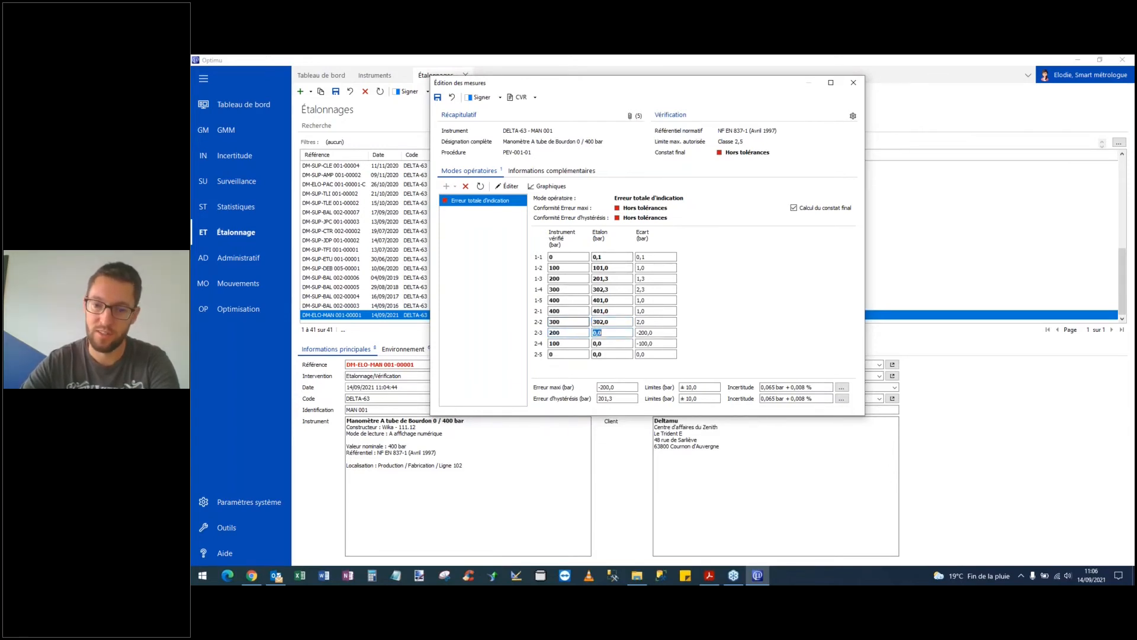
# Enter the Etalon readings 201,3 bar for measurement point 2-3 and 101,2 bar for point 2-4
pyautogui.write('201,3')
pyautogui.press('Tab')
pyautogui.press('Tab')
pyautogui.write('1')
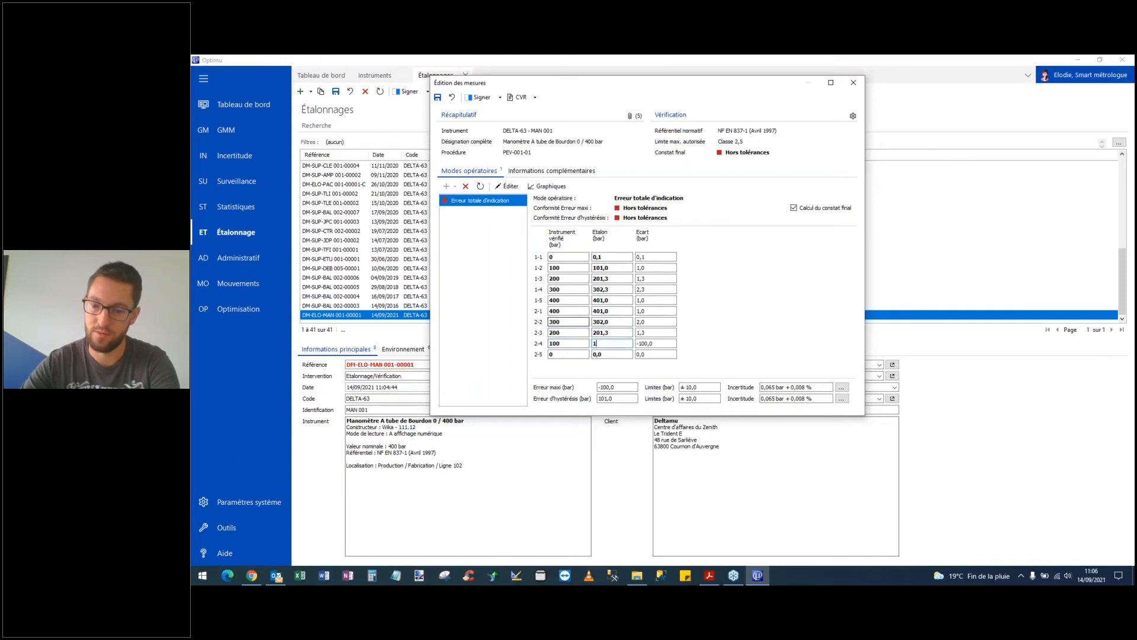
pyautogui.write('01,2')
pyautogui.press('Tab')
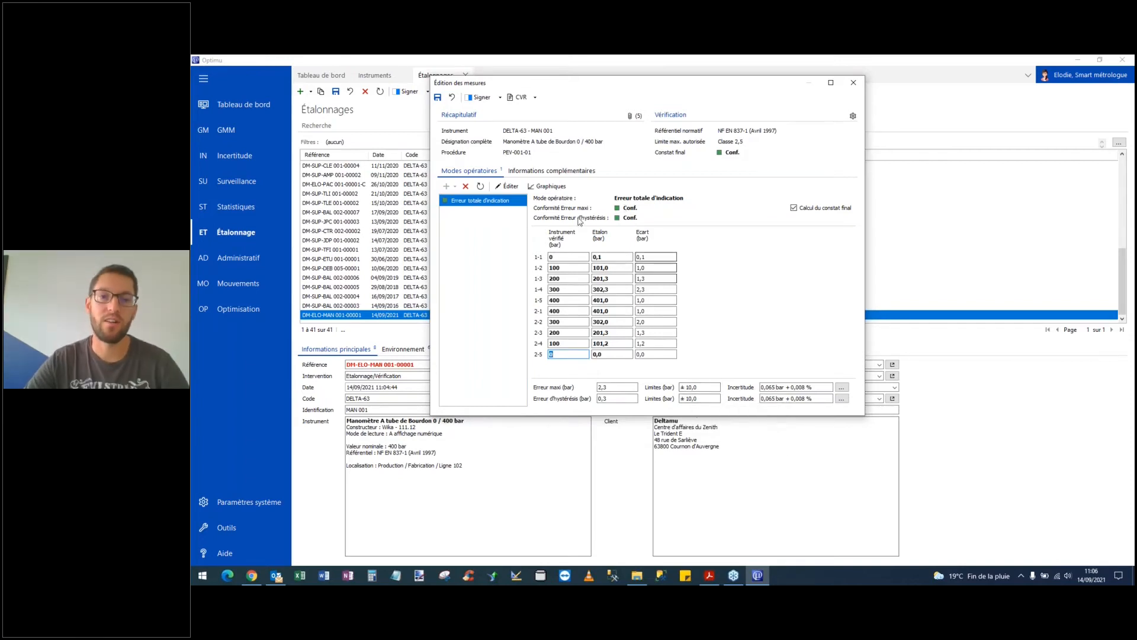
# View the calibration's deviation graph, close it and display the complementary information of the measurement record
pyautogui.click(556, 187)
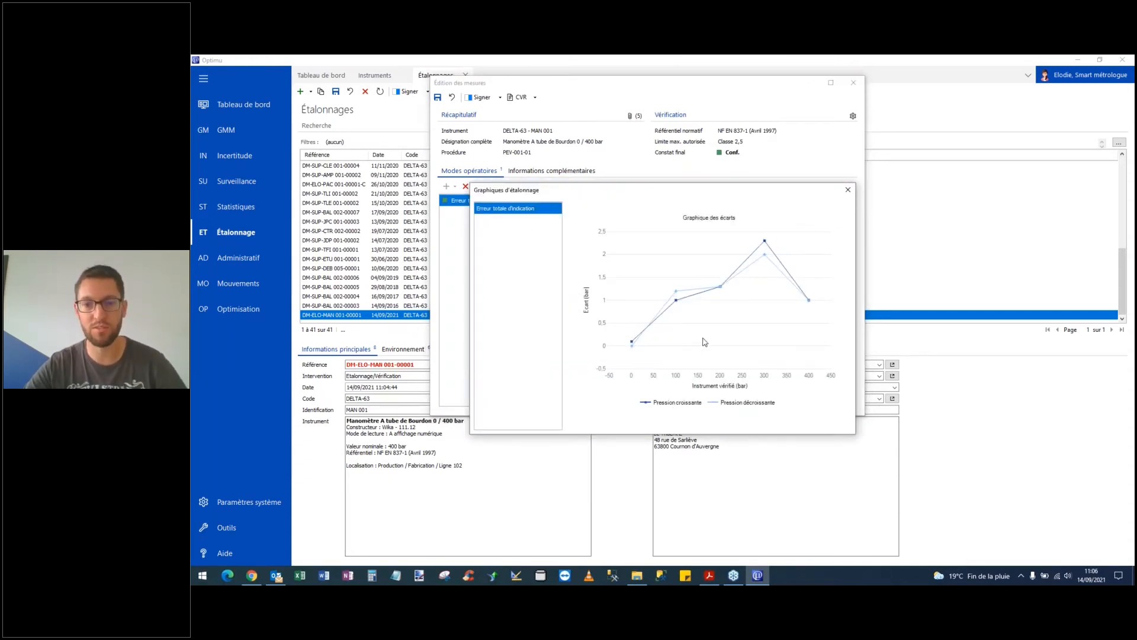
pyautogui.click(848, 190)
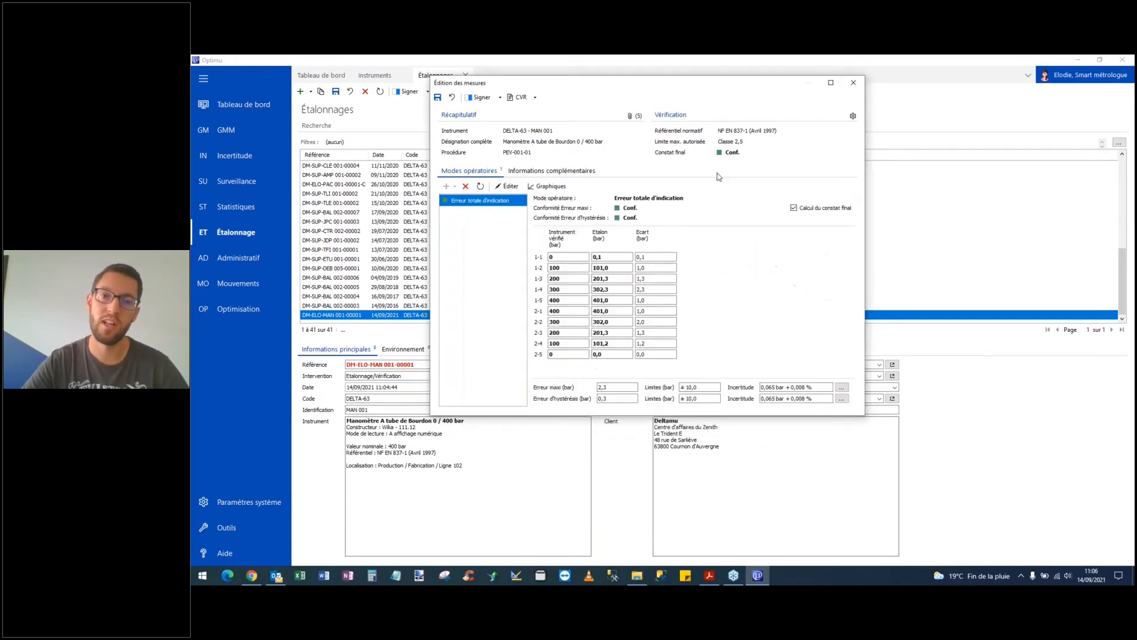
pyautogui.click(567, 171)
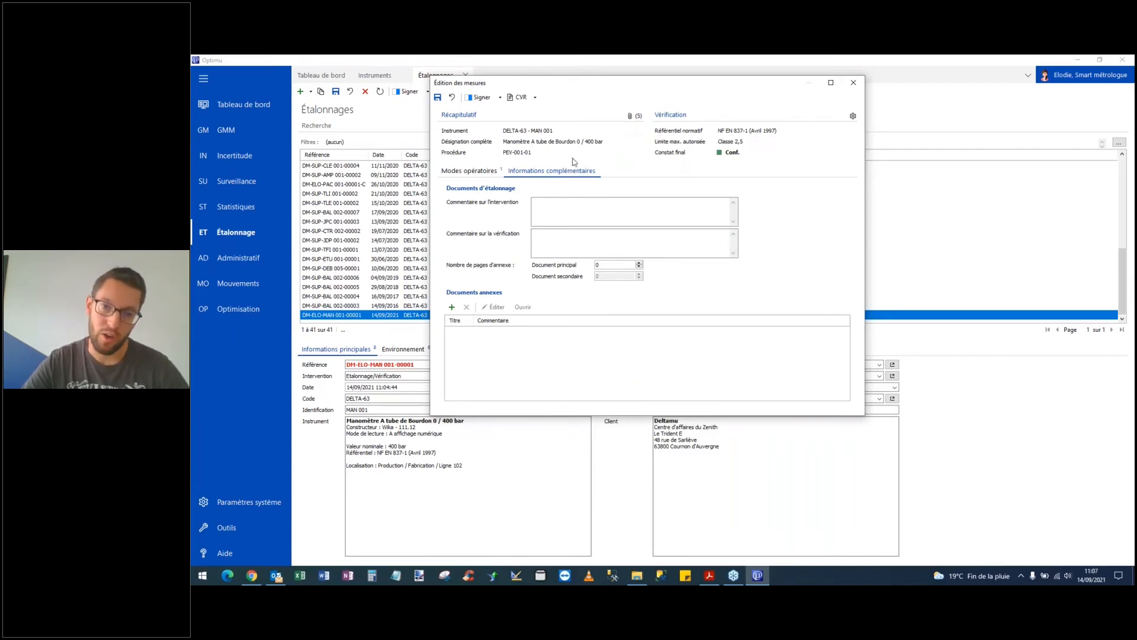
# Read the instrument's Fiche technique.pdf from the associated resources, and close both the document and the resource list
pyautogui.click(636, 118)
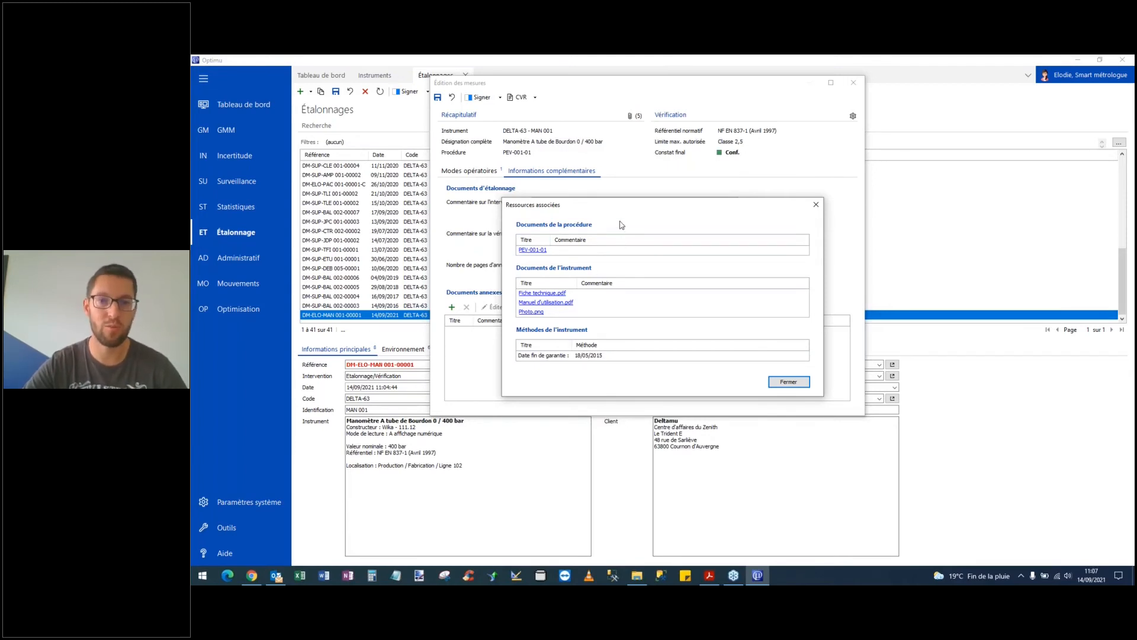
pyautogui.click(540, 293)
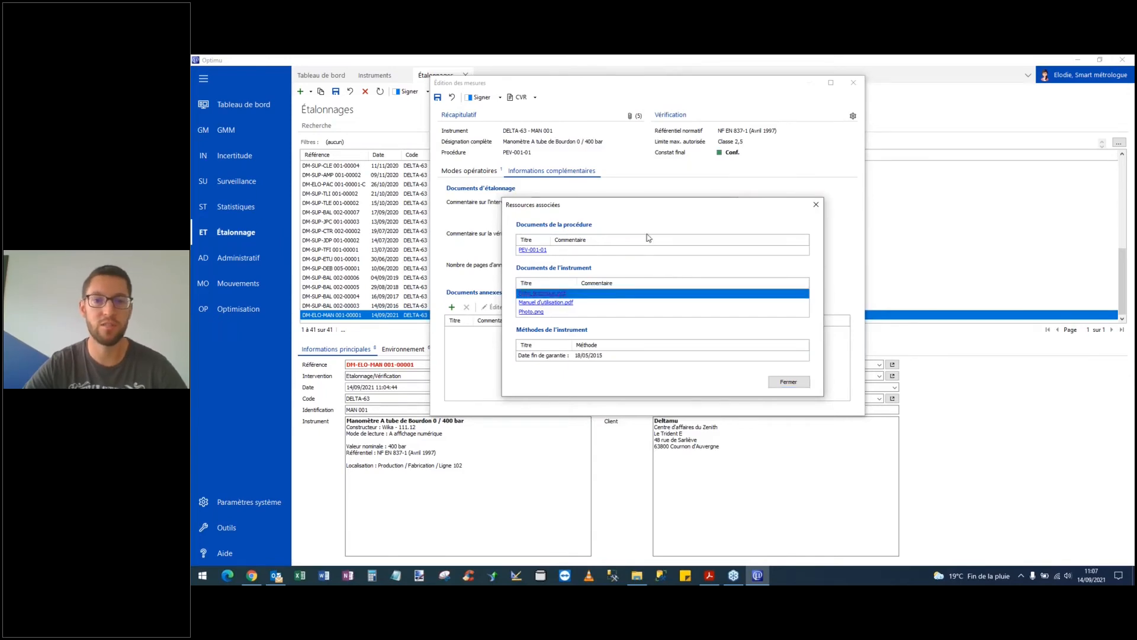
pyautogui.scroll(-5, 690, 220)
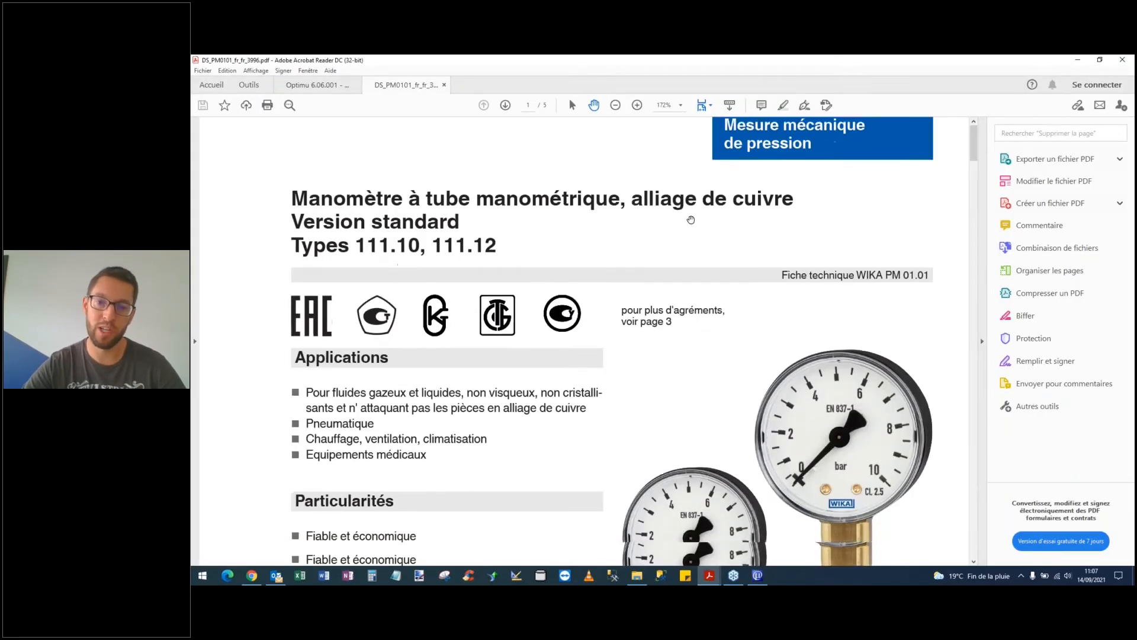
pyautogui.scroll(-8, 693, 224)
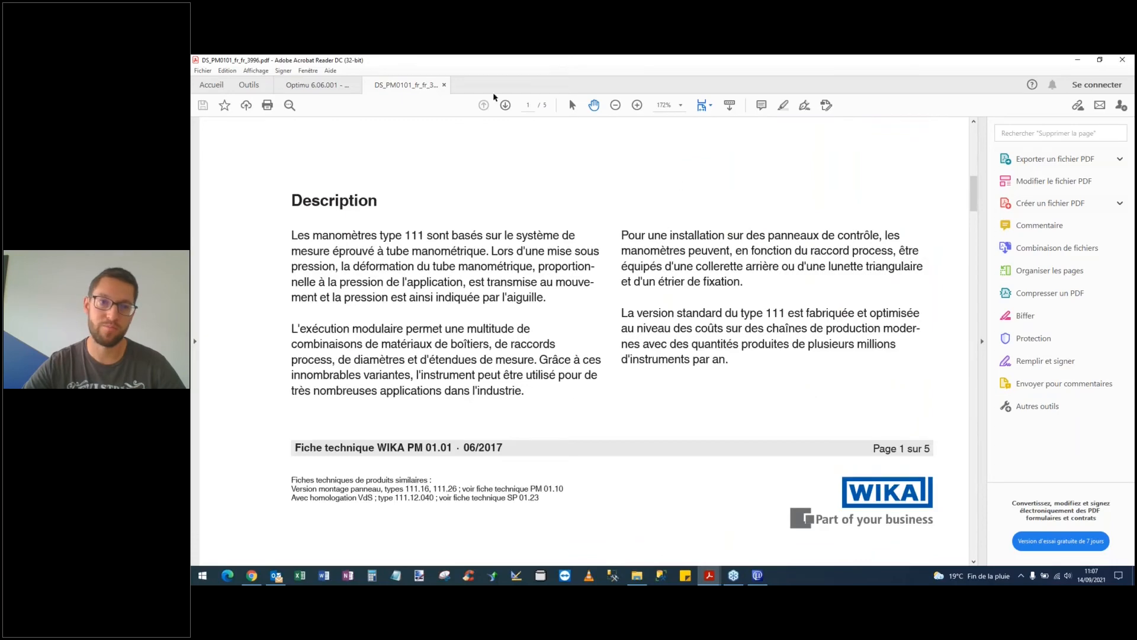
pyautogui.click(444, 84)
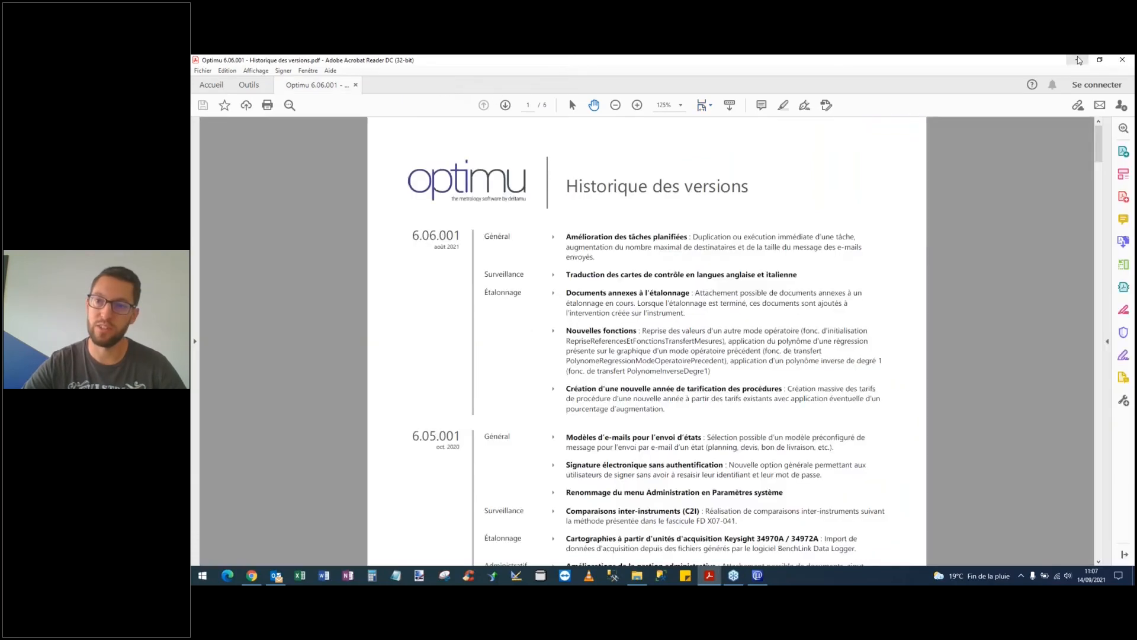
pyautogui.click(1077, 60)
pyautogui.click(815, 204)
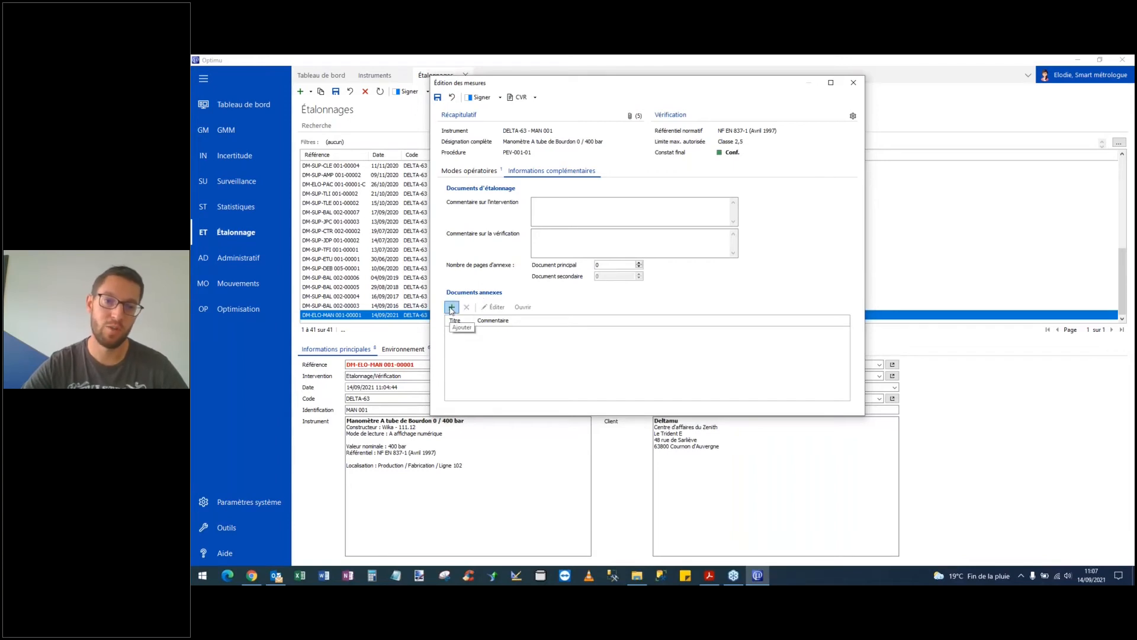
# Attach C:\Rapport d'intervention RI-001.pdf to the calibration as an annex document
pyautogui.click(452, 309)
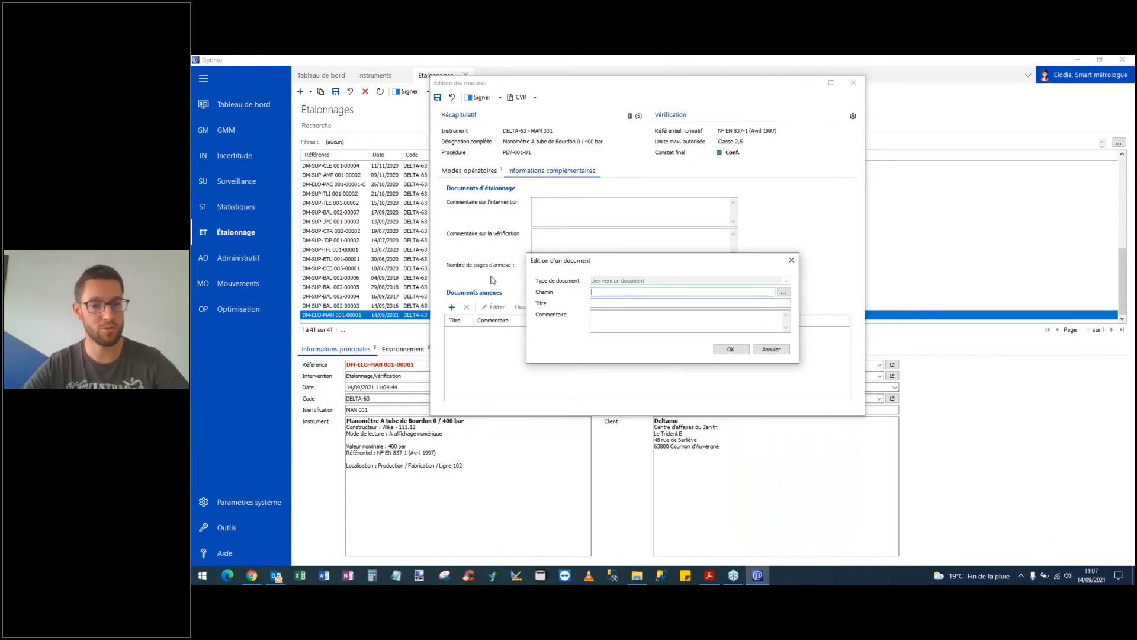
pyautogui.click(783, 293)
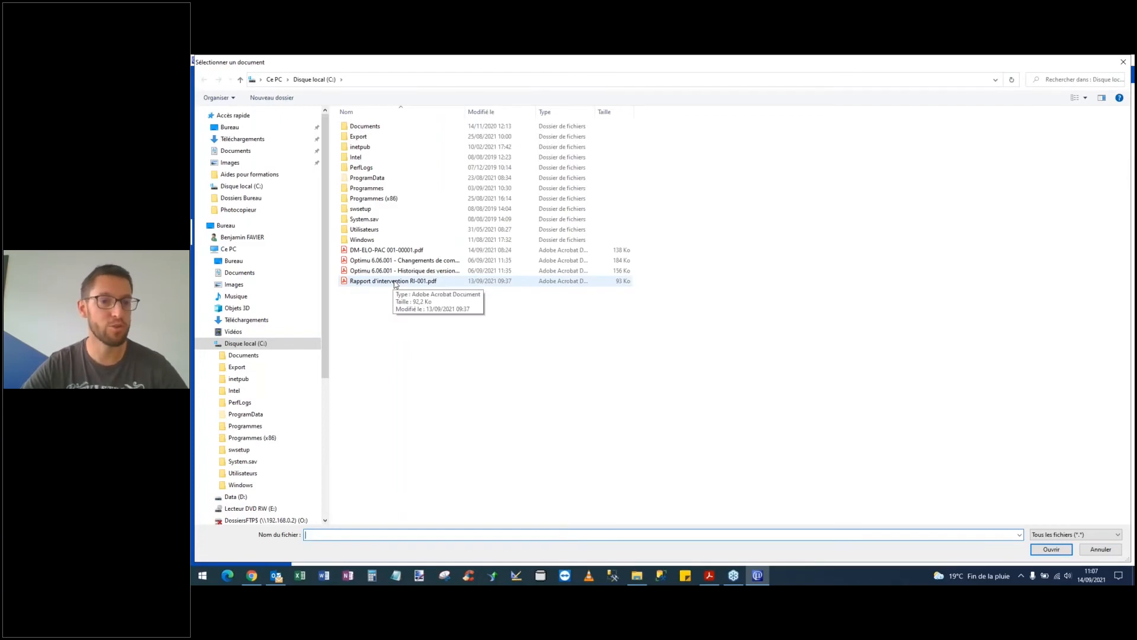
pyautogui.click(398, 283)
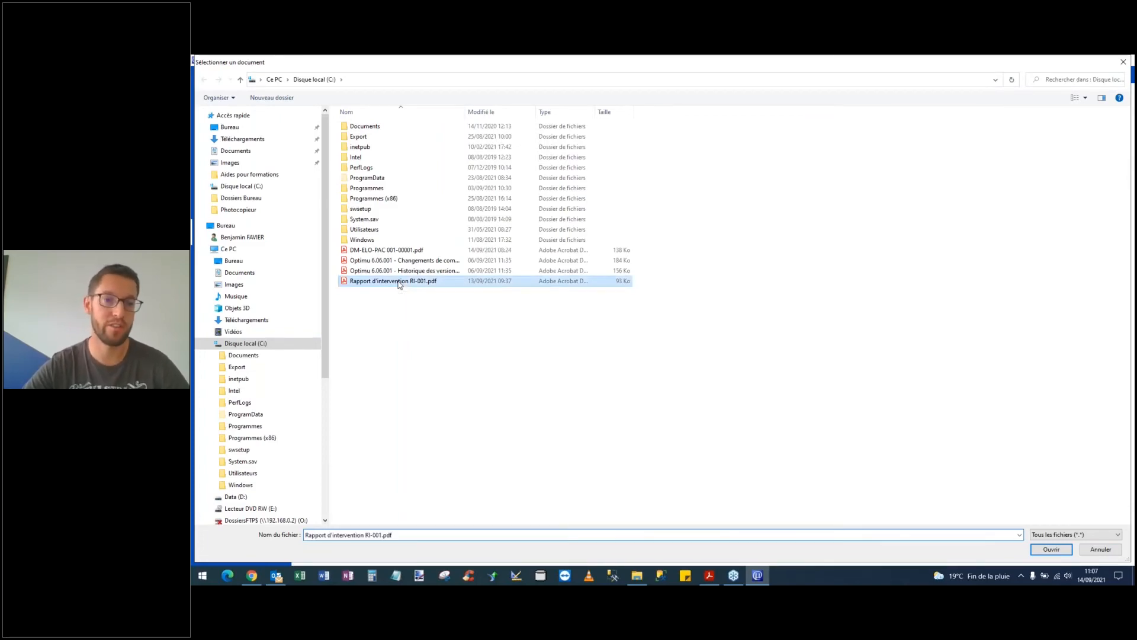
pyautogui.doubleClick(399, 282)
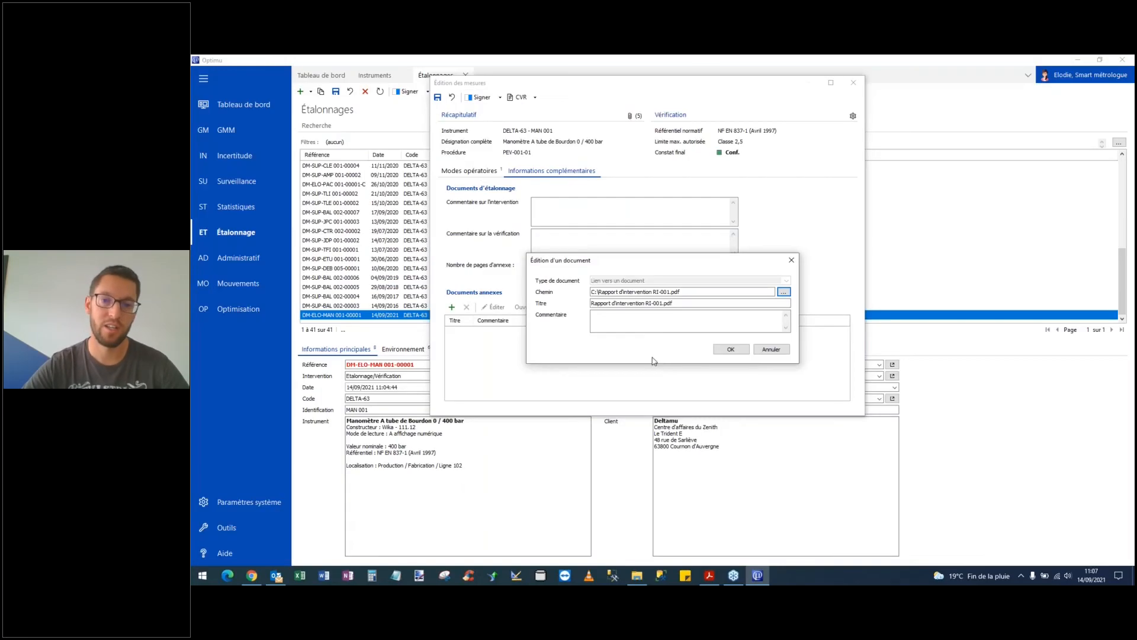
pyautogui.click(729, 350)
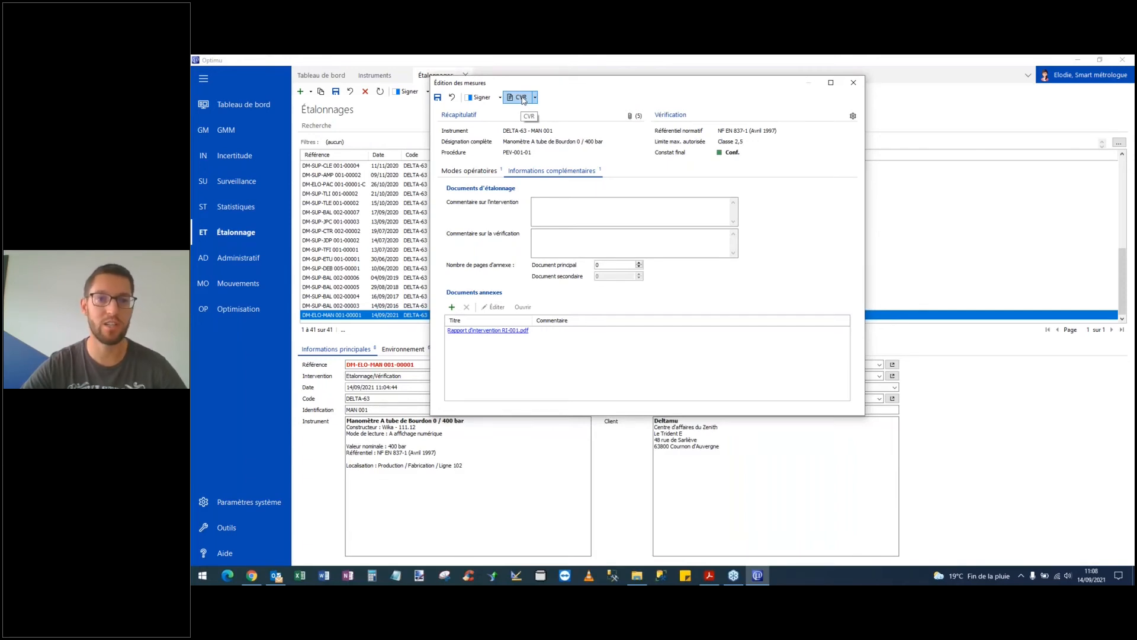
# Return to the operating modes and finish the MAN 001 calibration with the option "Terminer l'étalonnage"
pyautogui.click(471, 171)
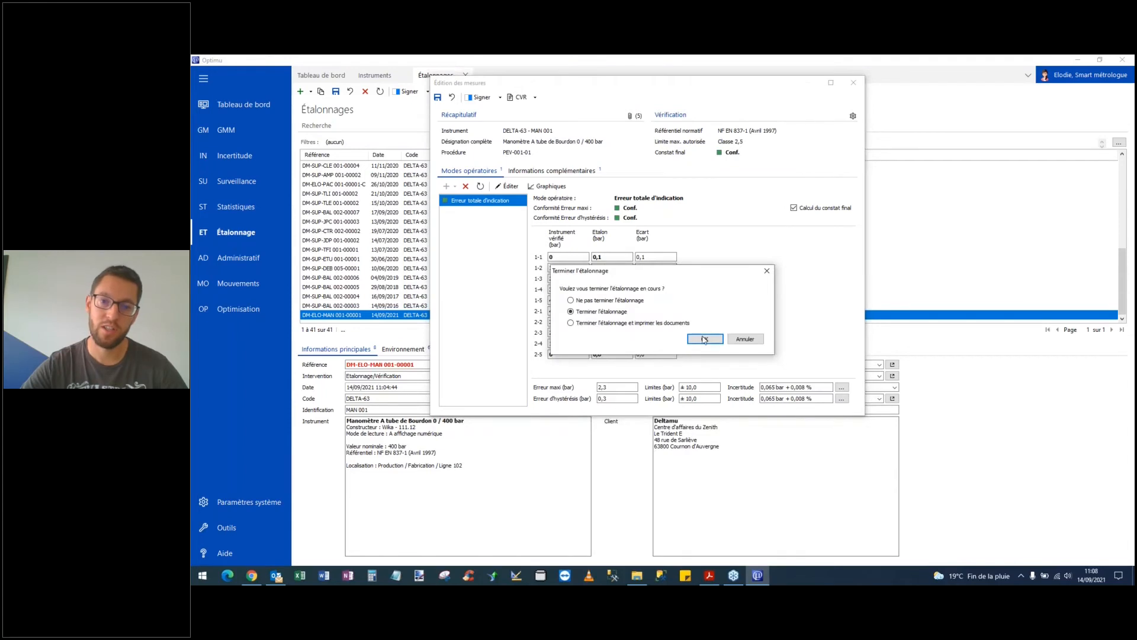
pyautogui.click(705, 339)
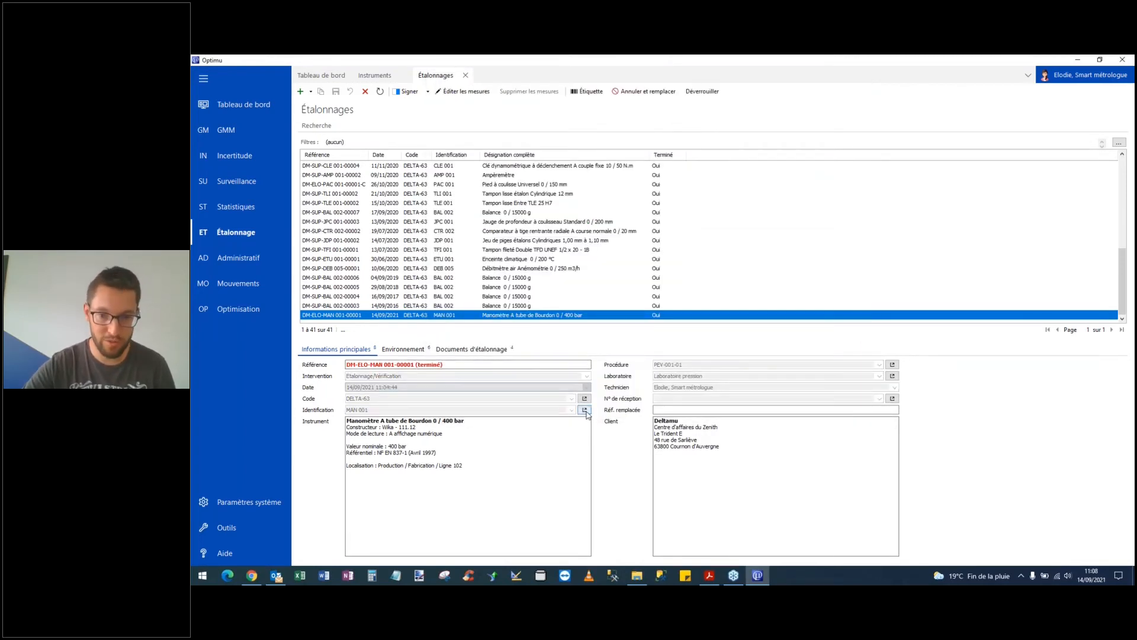
# Close the old Instruments view and reopen the MAN 001 instrument record to check its periodicities and intervention list
pyautogui.click(405, 76)
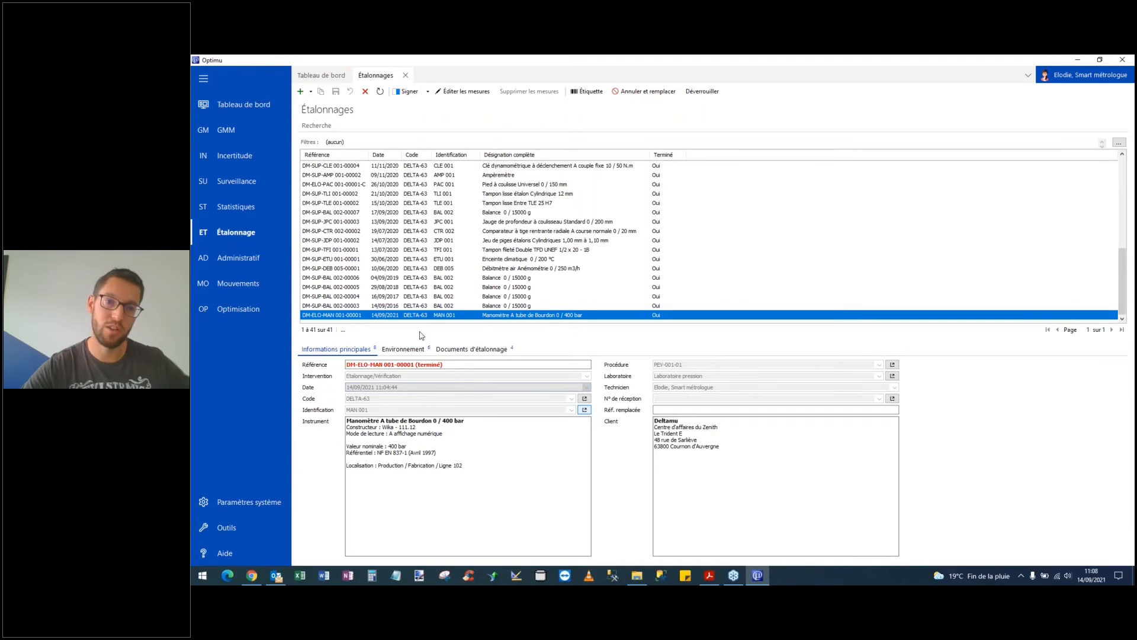
pyautogui.doubleClick(510, 314)
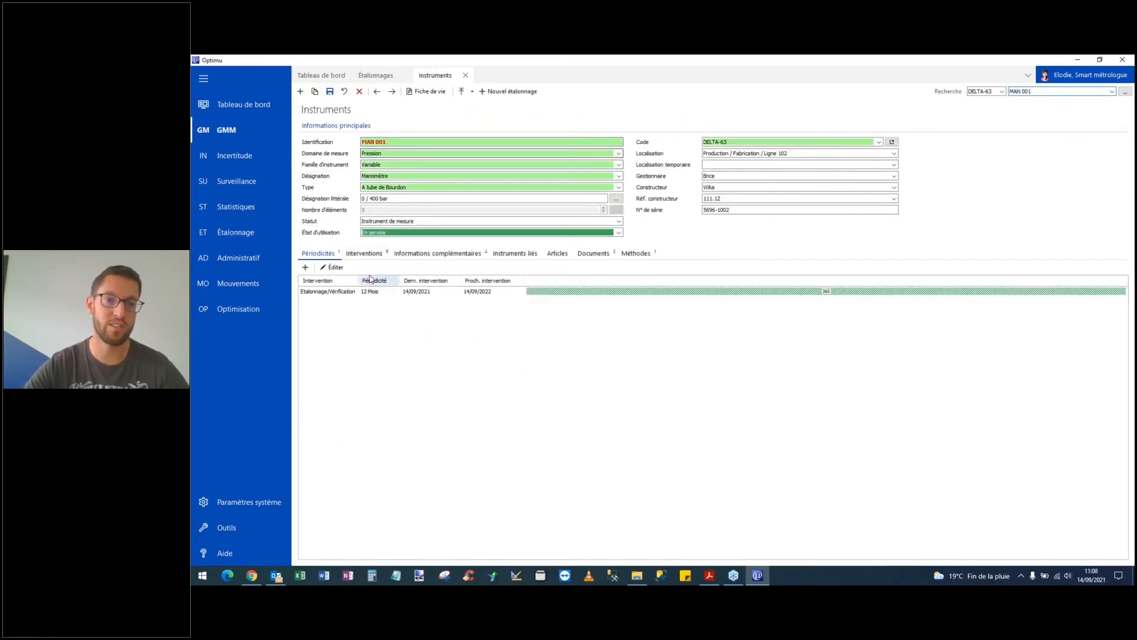
pyautogui.click(368, 257)
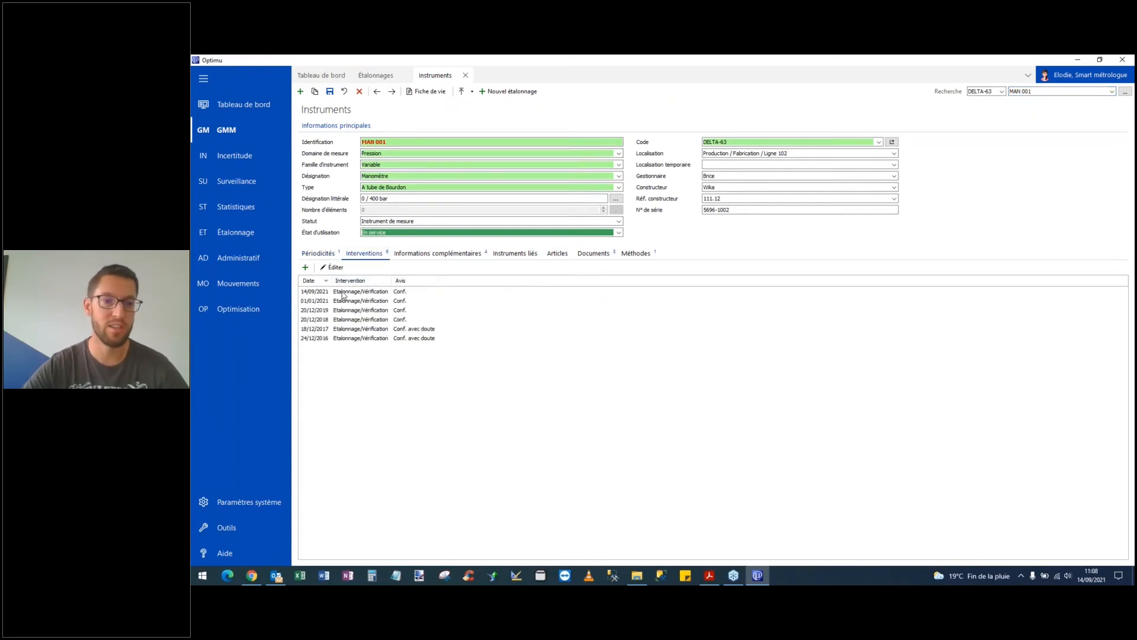
pyautogui.click(320, 254)
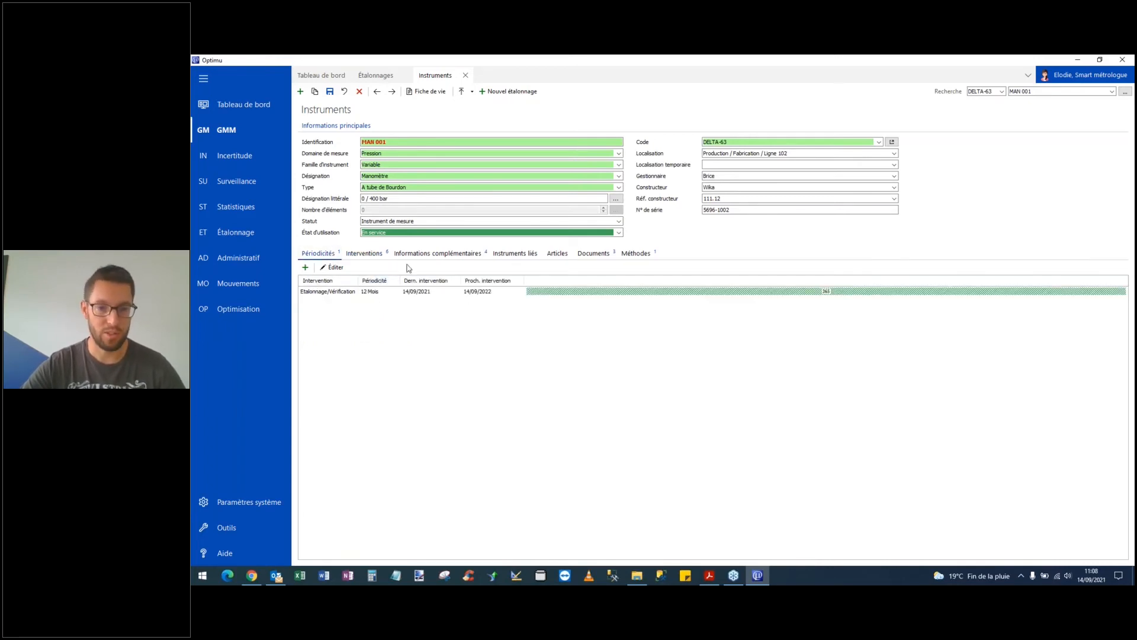
pyautogui.click(365, 254)
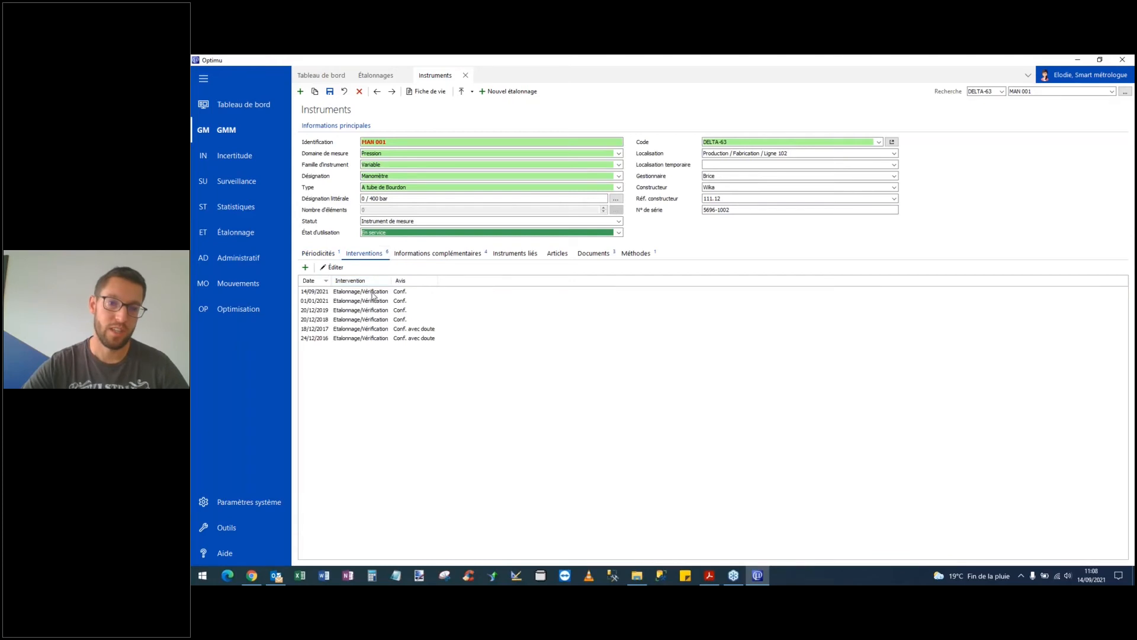
# Open the Etalonnage/Vérification intervention of 14/09/2021 and examine its results, main information and attached documents
pyautogui.click(375, 293)
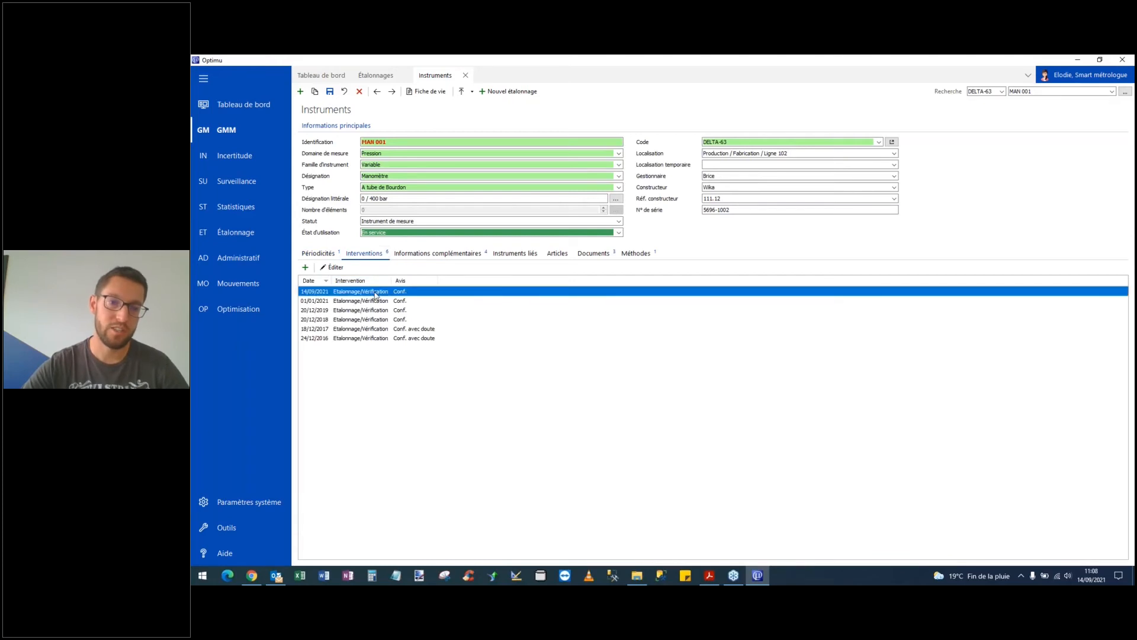
pyautogui.doubleClick(434, 346)
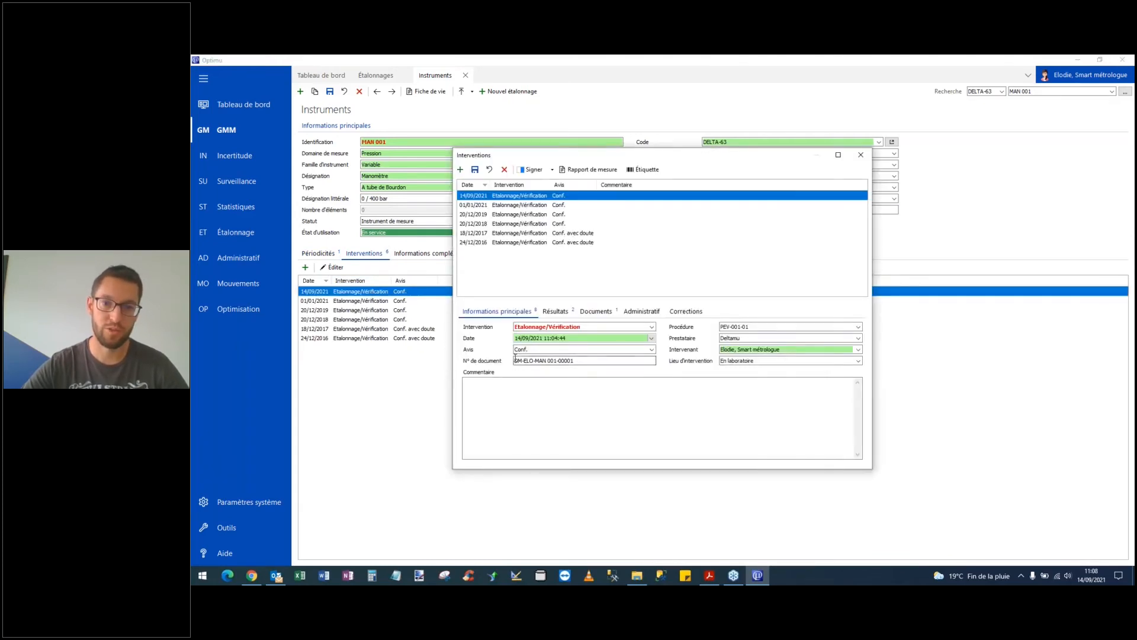
pyautogui.click(554, 312)
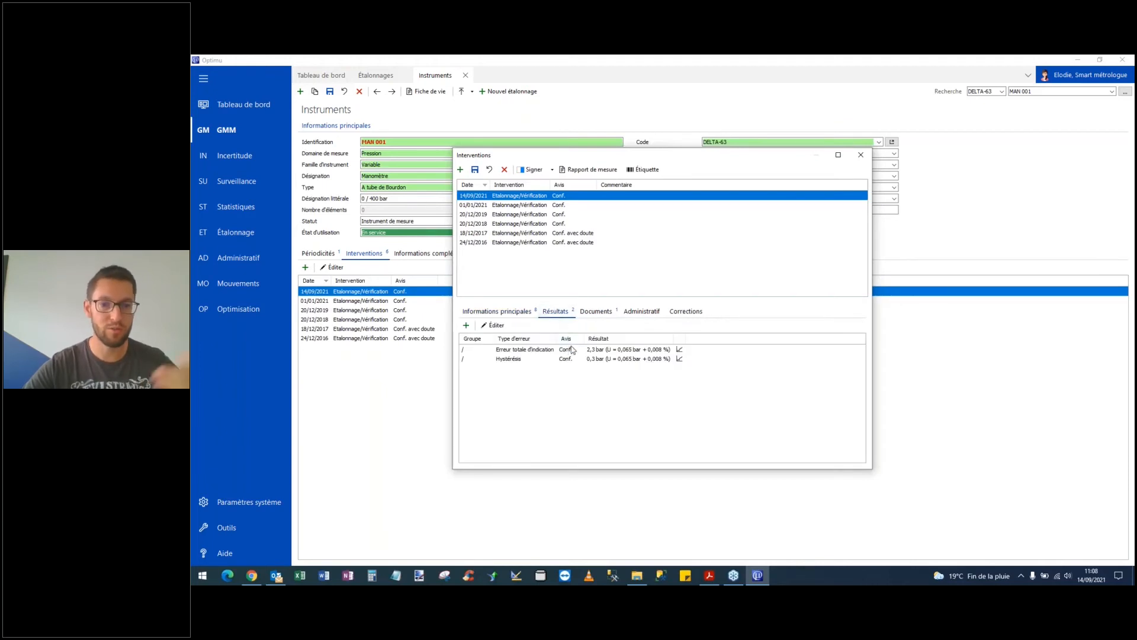
pyautogui.click(500, 311)
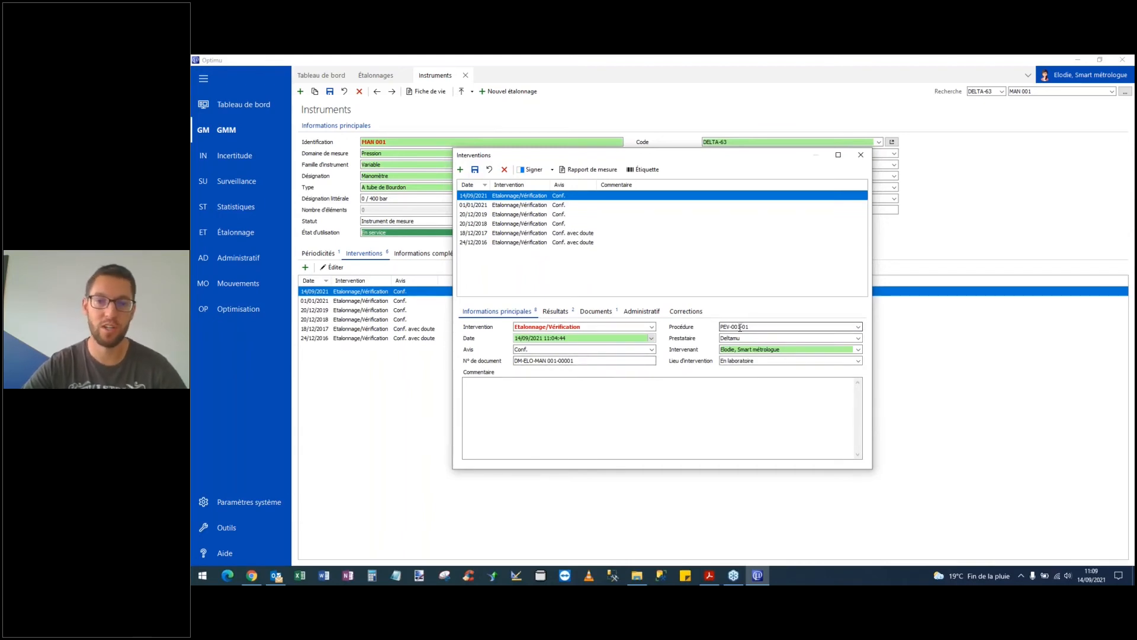
pyautogui.click(595, 310)
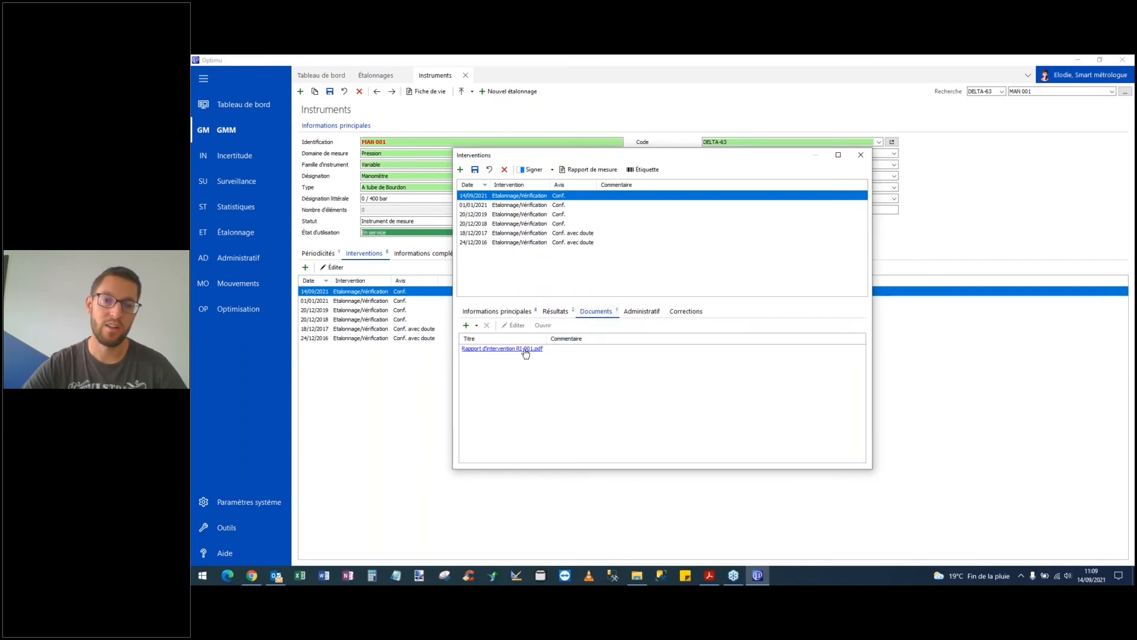
# Read the attached Rapport d'intervention RI-001.pdf, close it and return to the intervention window
pyautogui.click(523, 351)
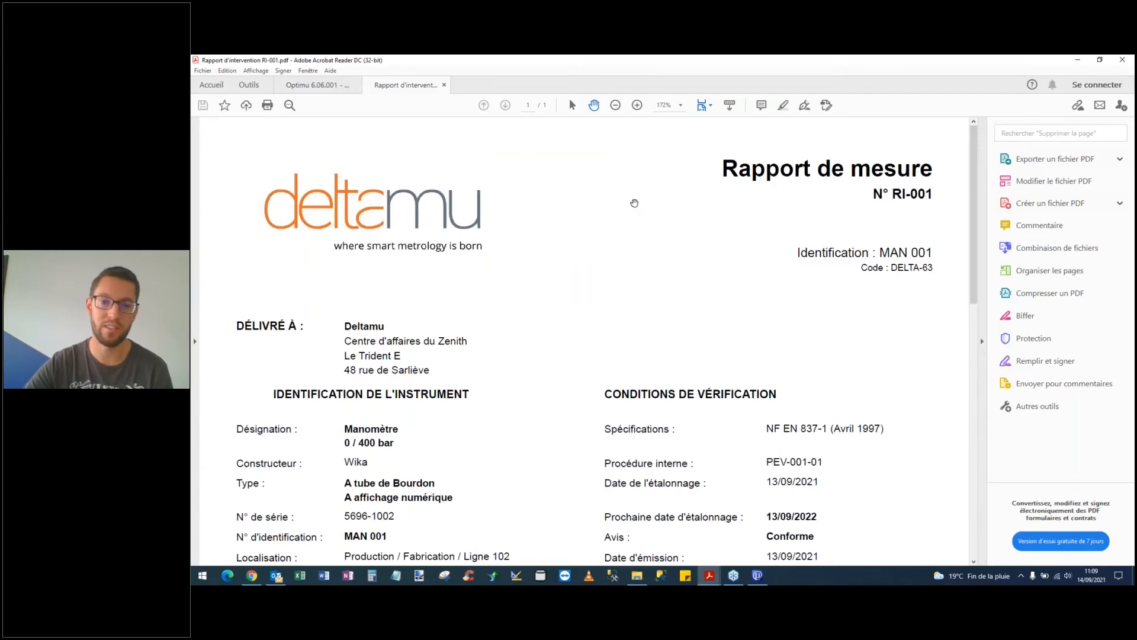
pyautogui.scroll(-2, 636, 205)
pyautogui.scroll(-4, 631, 207)
pyautogui.scroll(6, 597, 185)
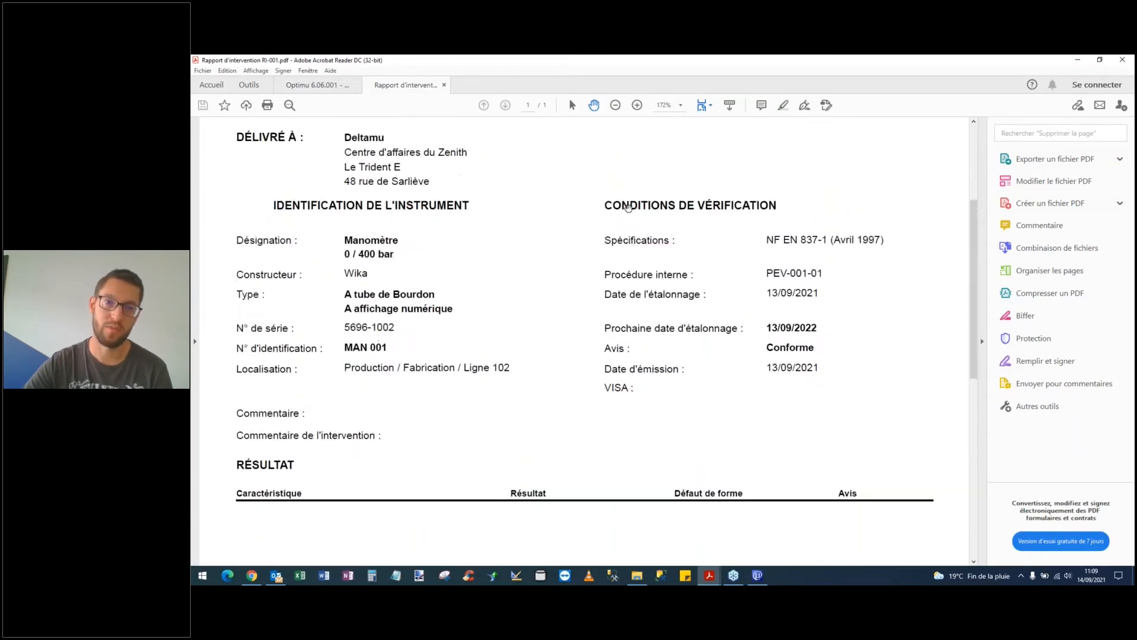
pyautogui.click(445, 86)
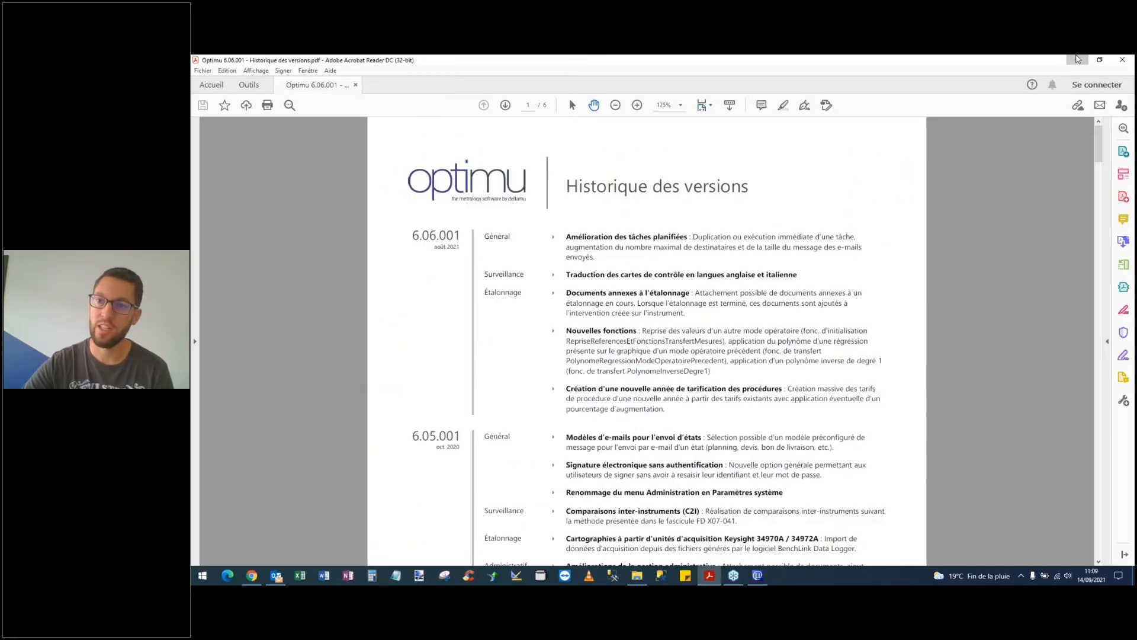
pyautogui.click(1078, 59)
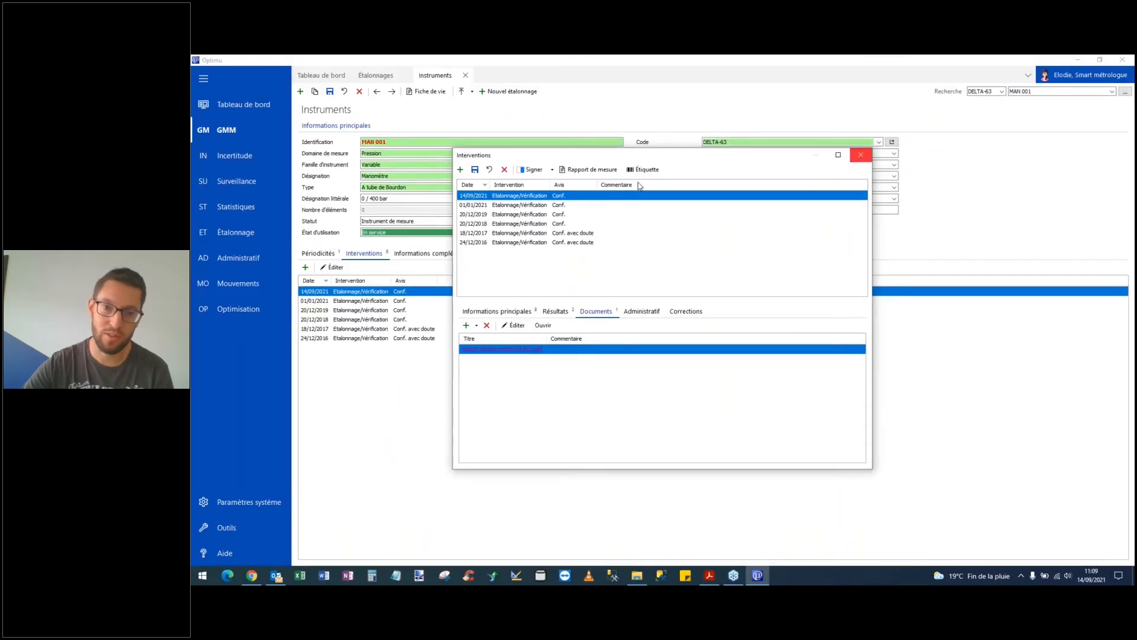
# Reload the document list of the 14/09/2021 intervention and open the attached CVR-DM-ELO-MAN 001-00001.pdf
pyautogui.click(573, 204)
pyautogui.press('Up')
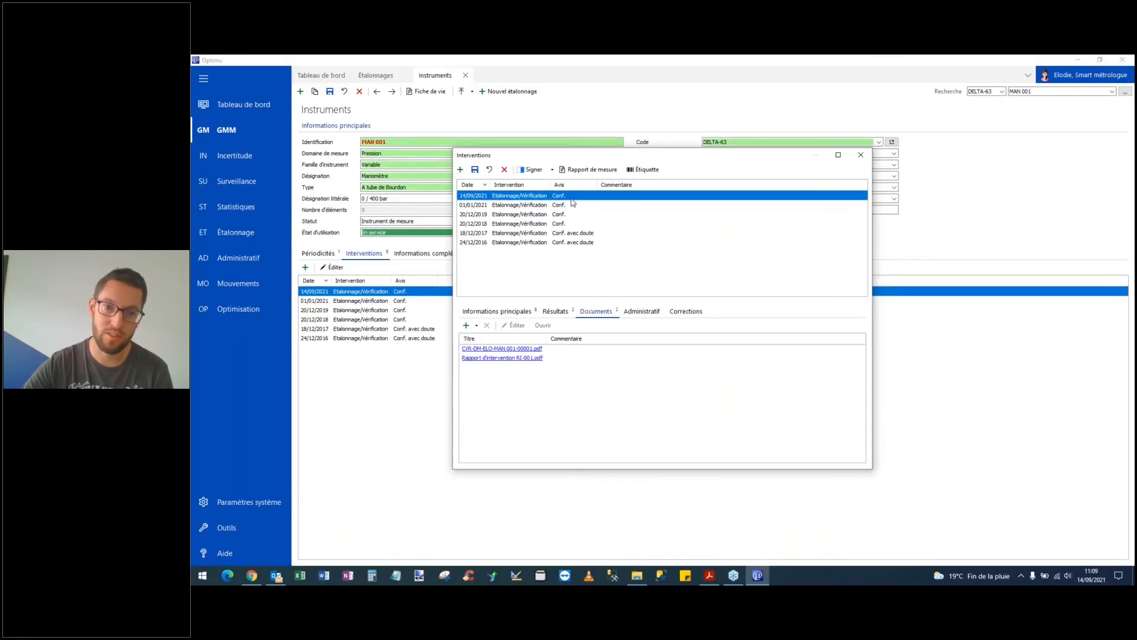
pyautogui.click(480, 350)
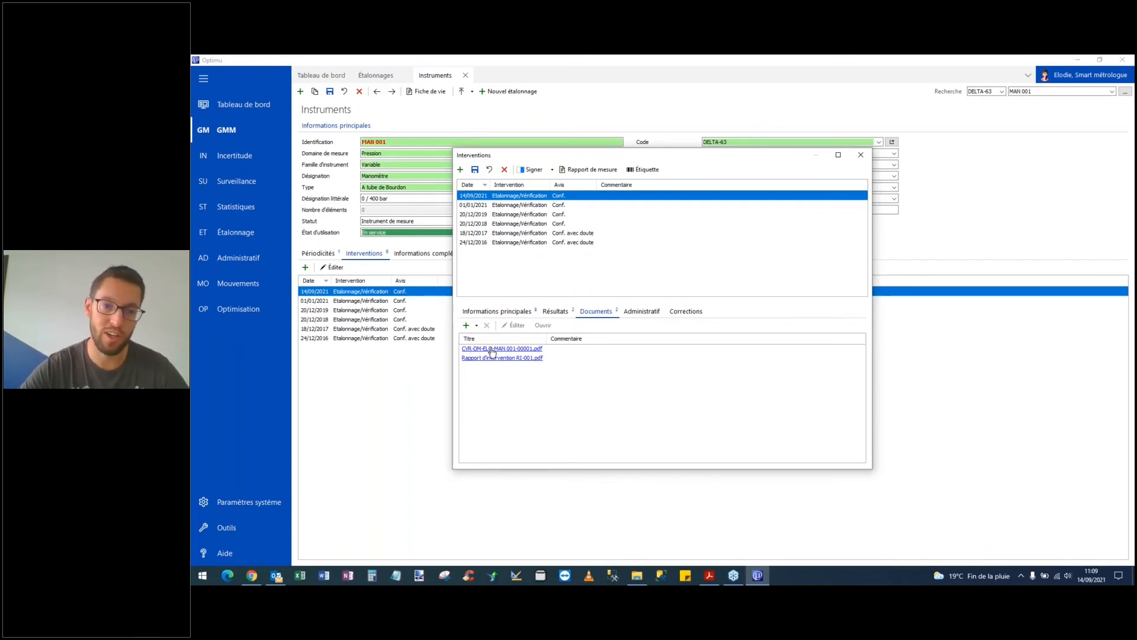
pyautogui.doubleClick(491, 351)
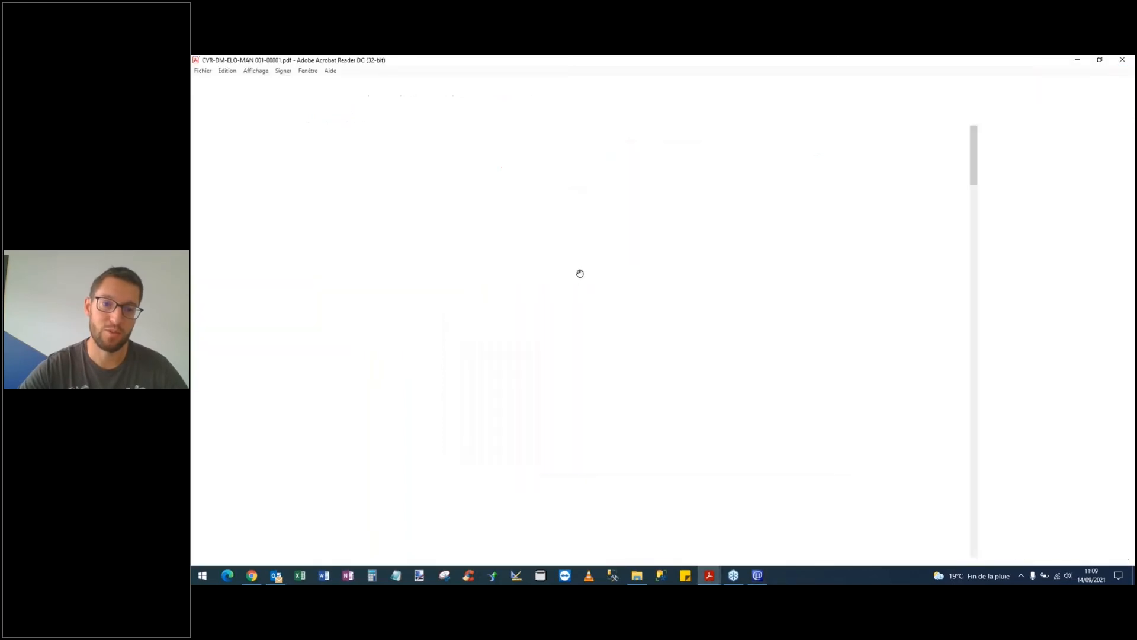
# Read the verification certificate CVR-DM-ELO-MAN 001-00001.pdf through to its Vérification section, then return to Optimu and close the Interventions window
pyautogui.scroll(-8, 789, 218)
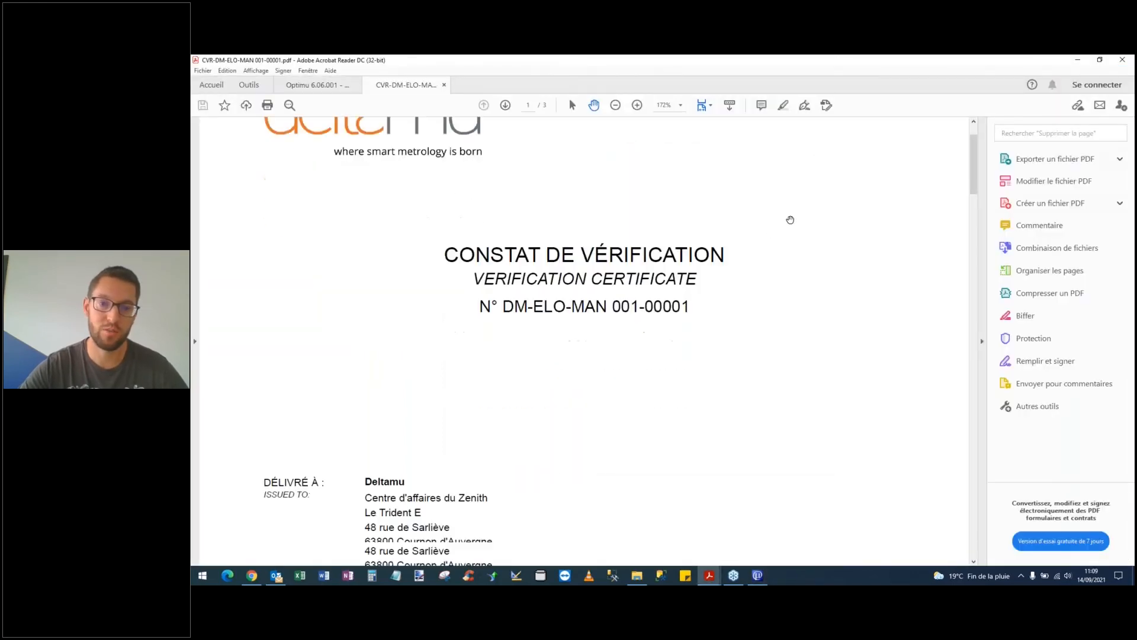
pyautogui.scroll(-15, 789, 218)
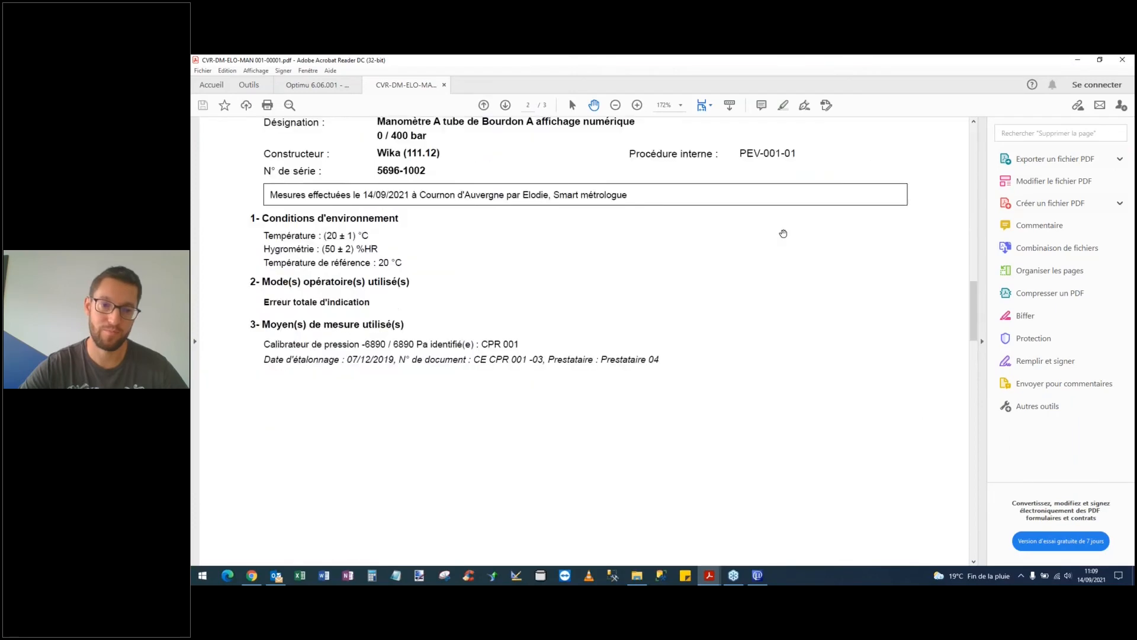
pyautogui.scroll(-15, 781, 237)
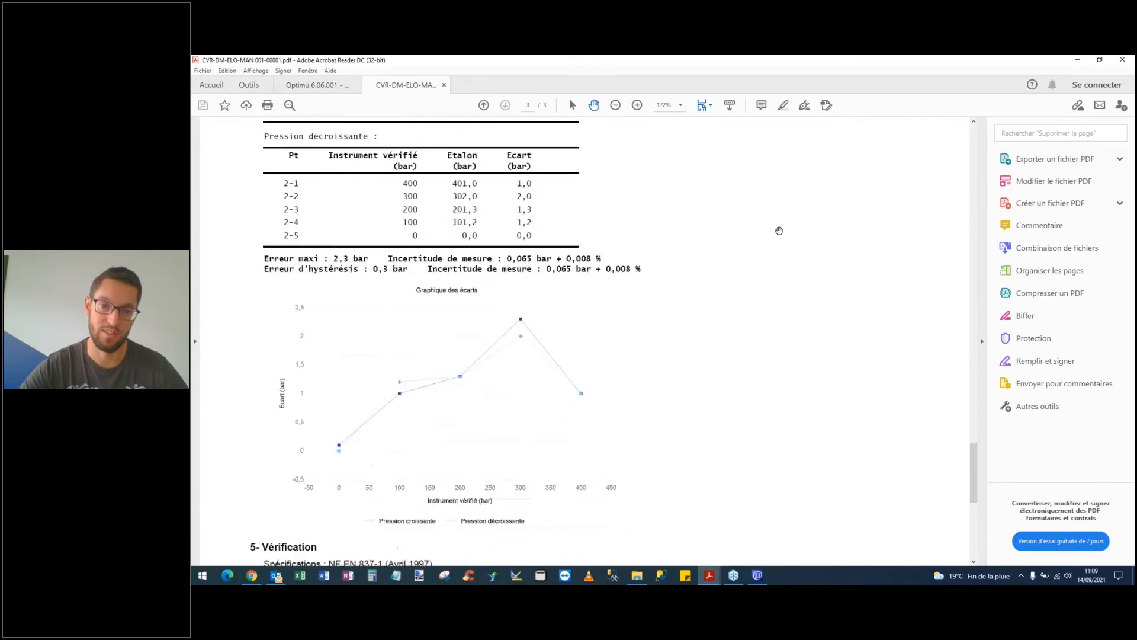
pyautogui.click(444, 85)
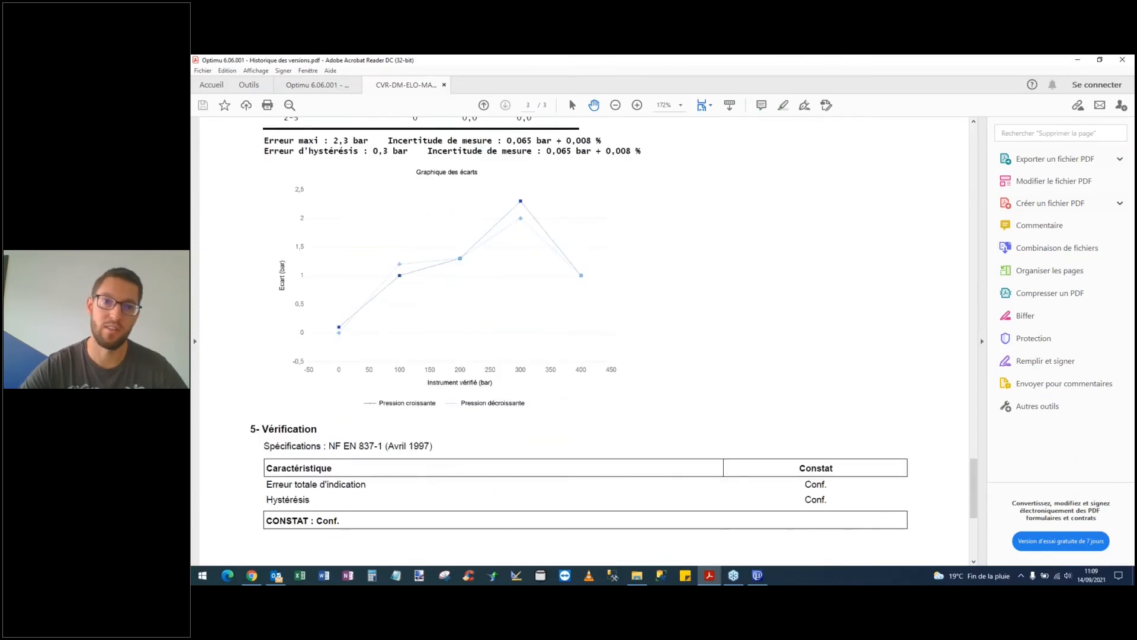
pyautogui.click(1078, 59)
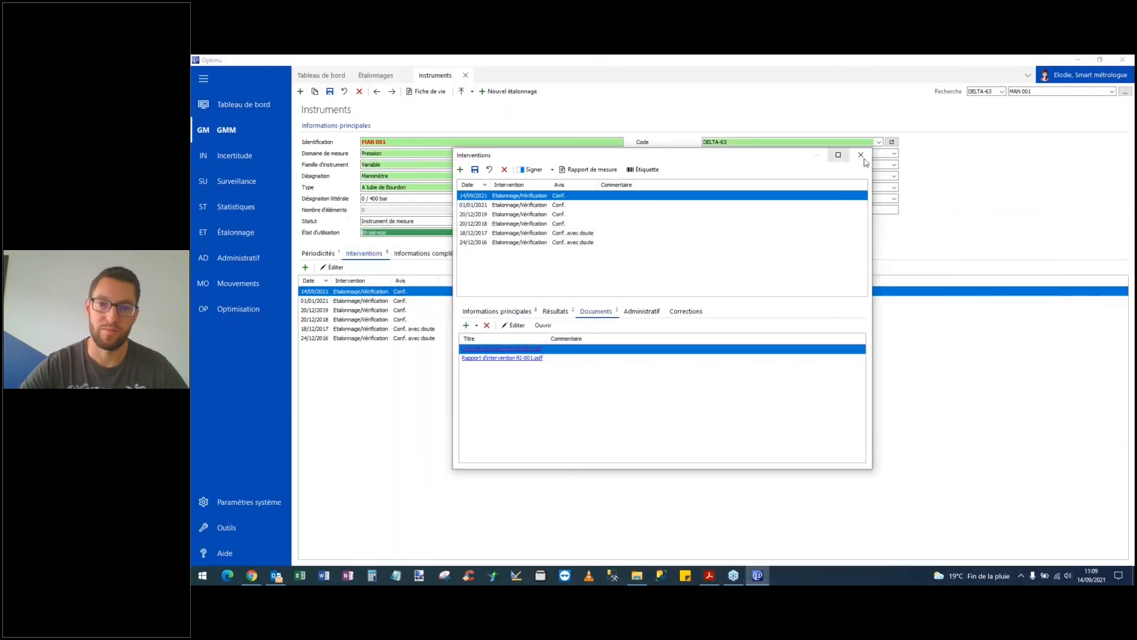
pyautogui.click(860, 155)
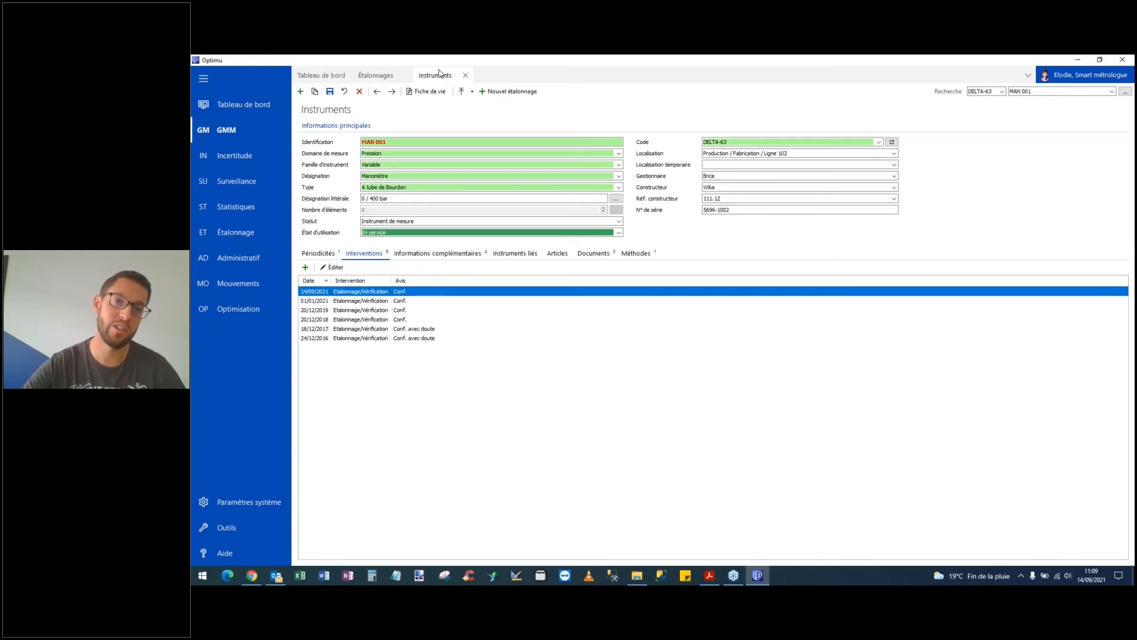
# Open the measurements of calibration DM-ELO-MAN 001-00001, check the annex documents in its complementary information, and close the measurement window
pyautogui.click(376, 75)
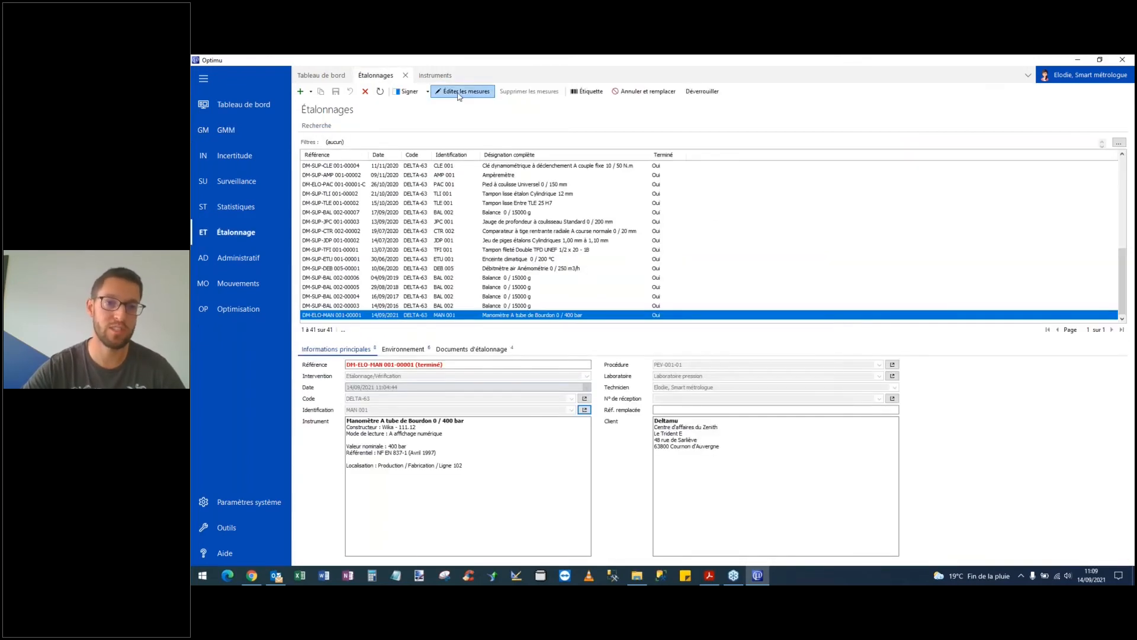
pyautogui.click(463, 91)
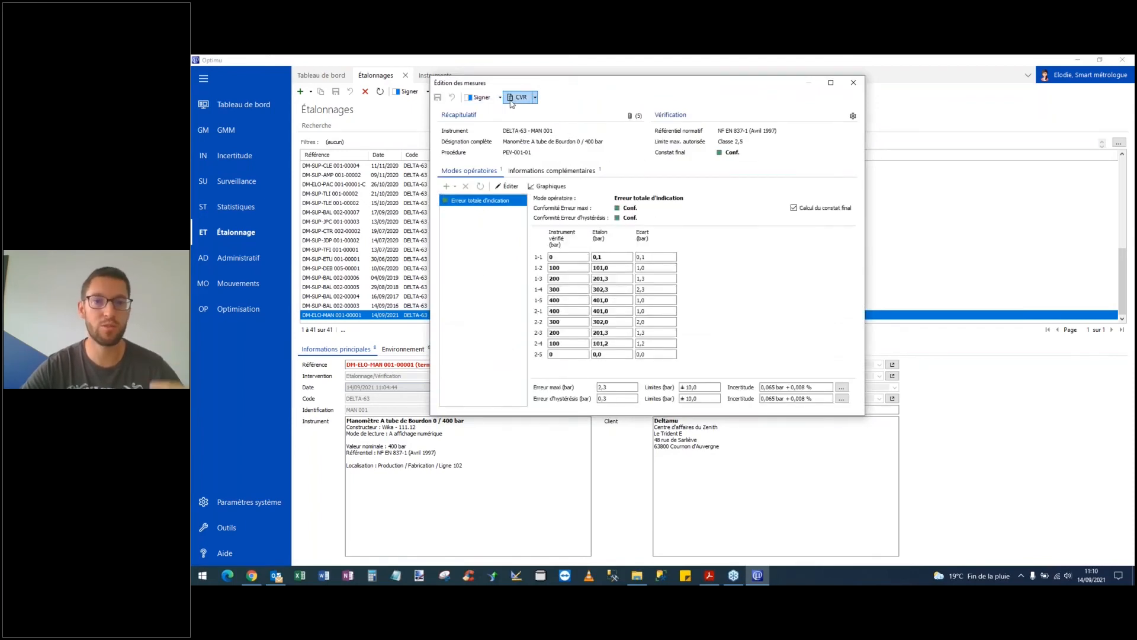
pyautogui.click(555, 171)
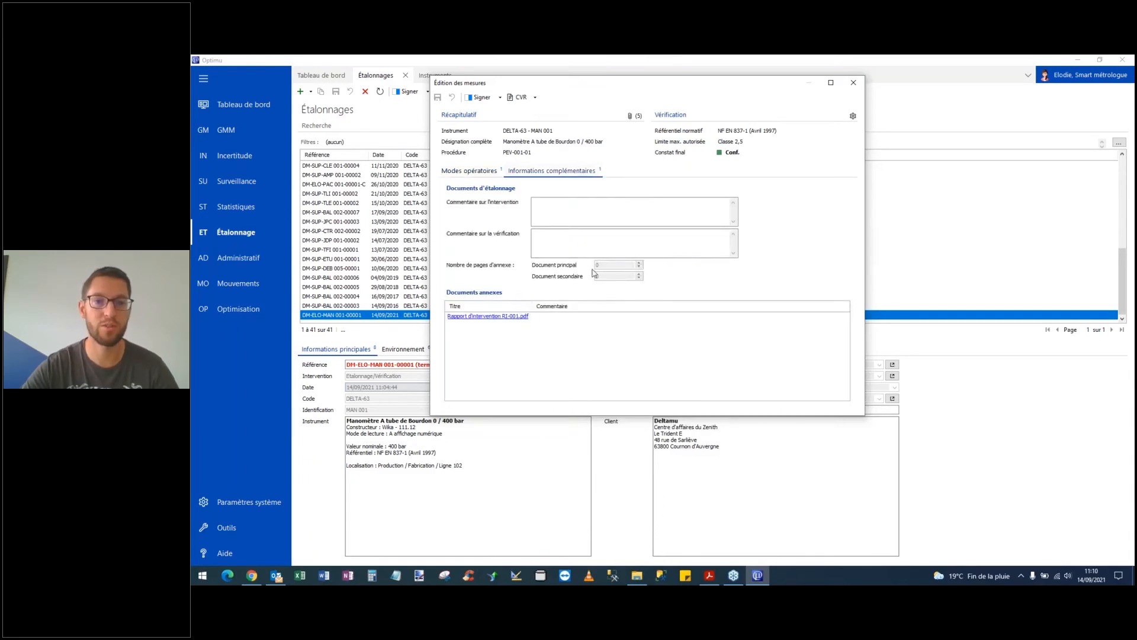
pyautogui.click(853, 83)
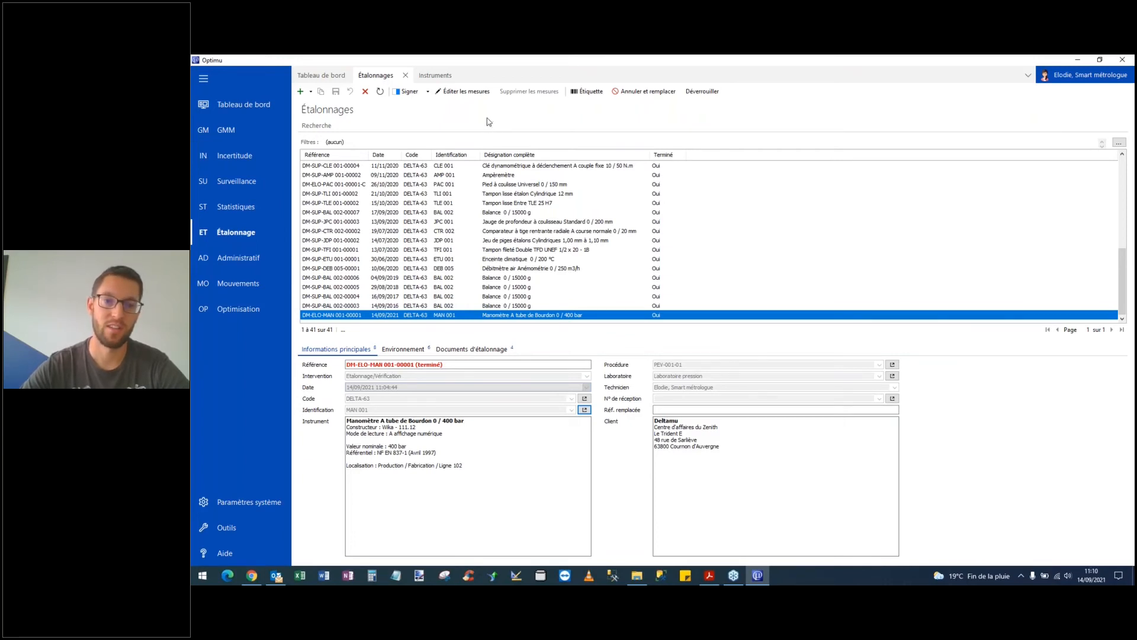
# Open the system's document management settings and compare the document types authorised for Instruments and Interventions
pyautogui.click(268, 505)
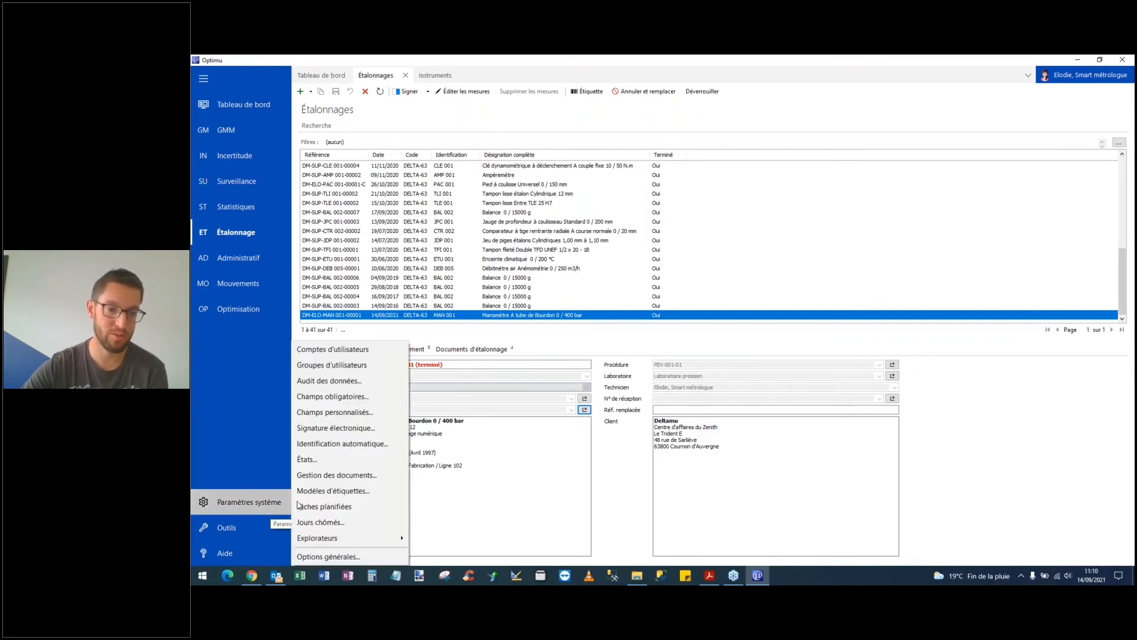
pyautogui.click(342, 479)
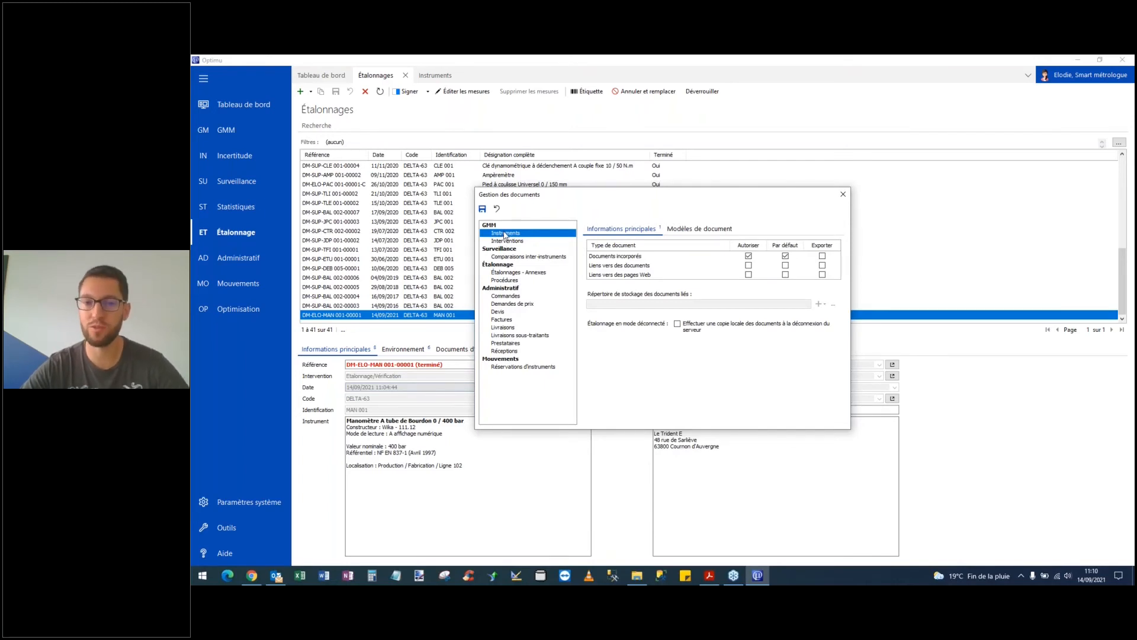
pyautogui.click(509, 242)
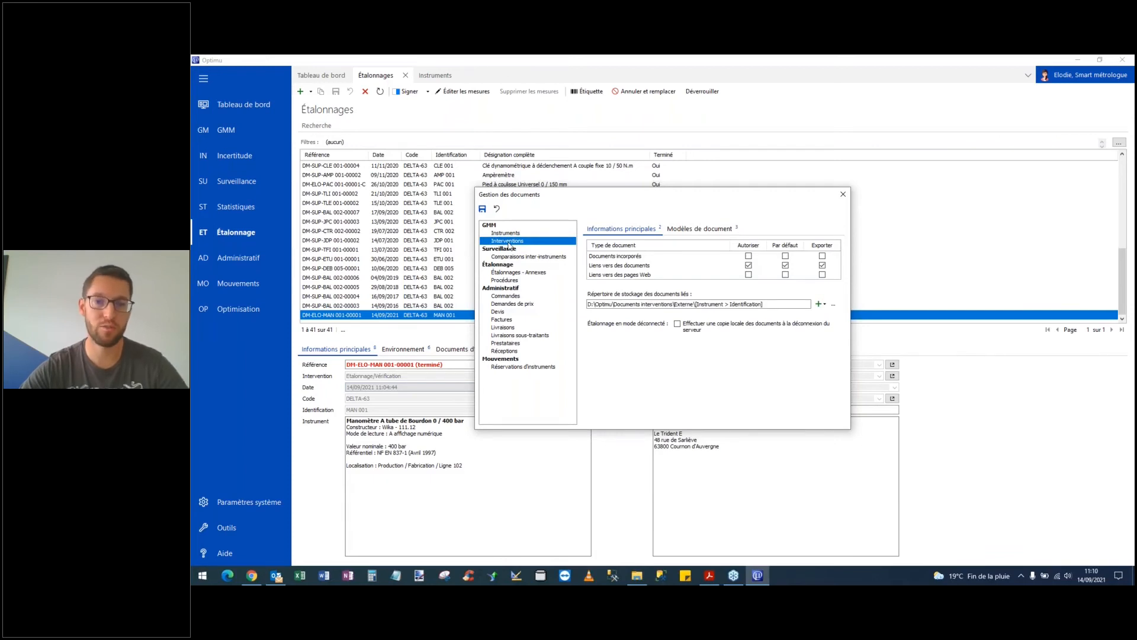
pyautogui.click(510, 235)
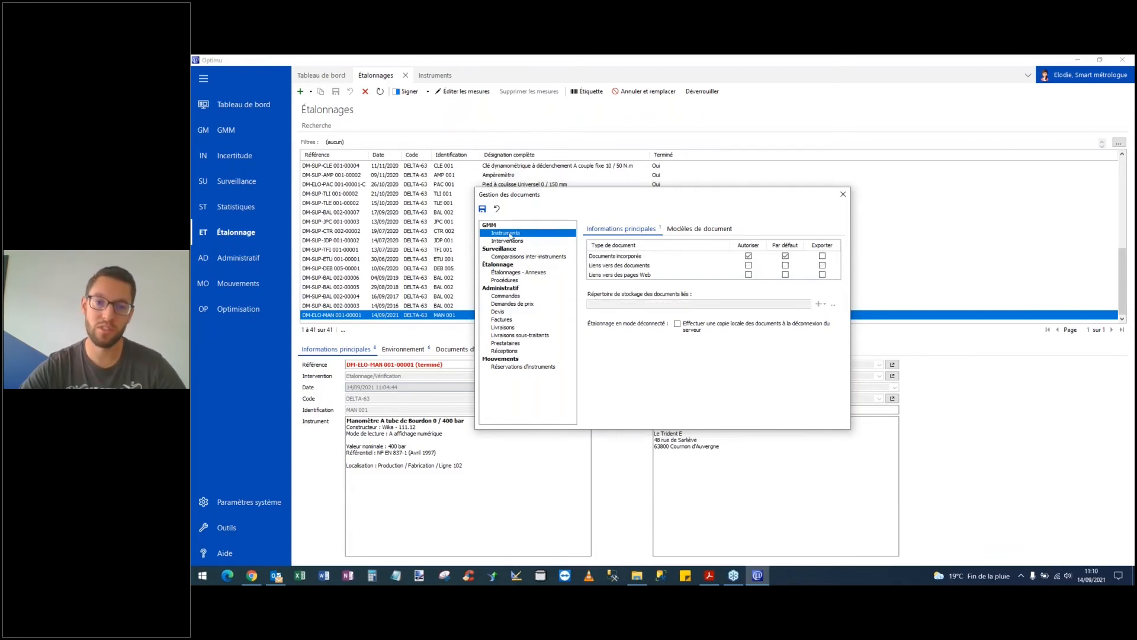
# Try authorising embedded documents (Documents incorporés) and web page links (Liens vers des pages Web) for Étalonnages - Annexes
pyautogui.click(520, 274)
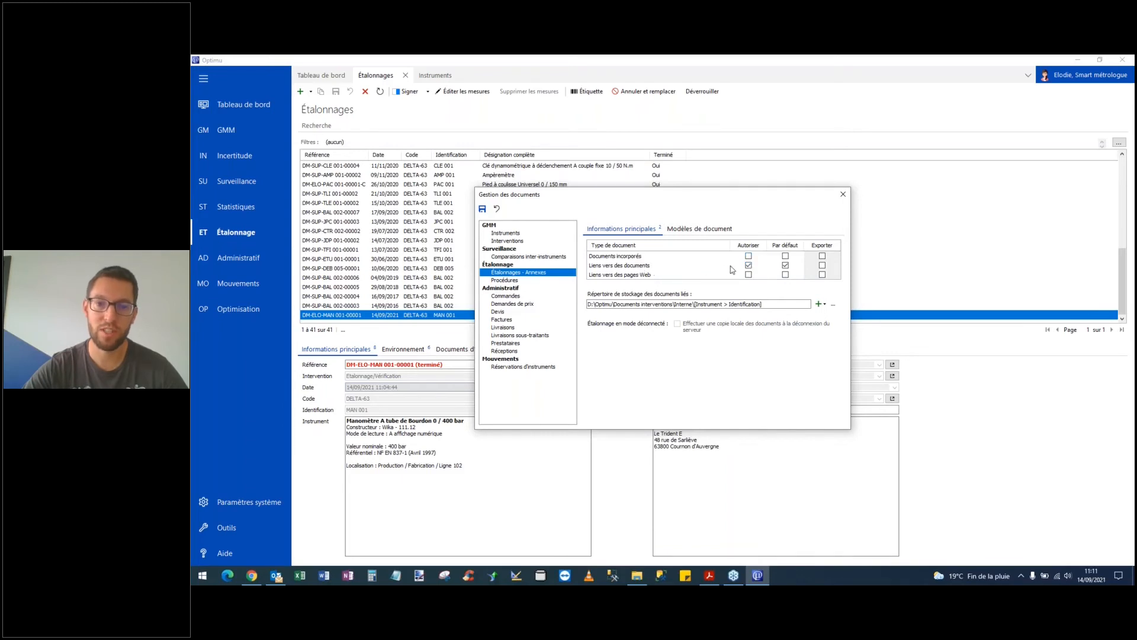
pyautogui.click(748, 256)
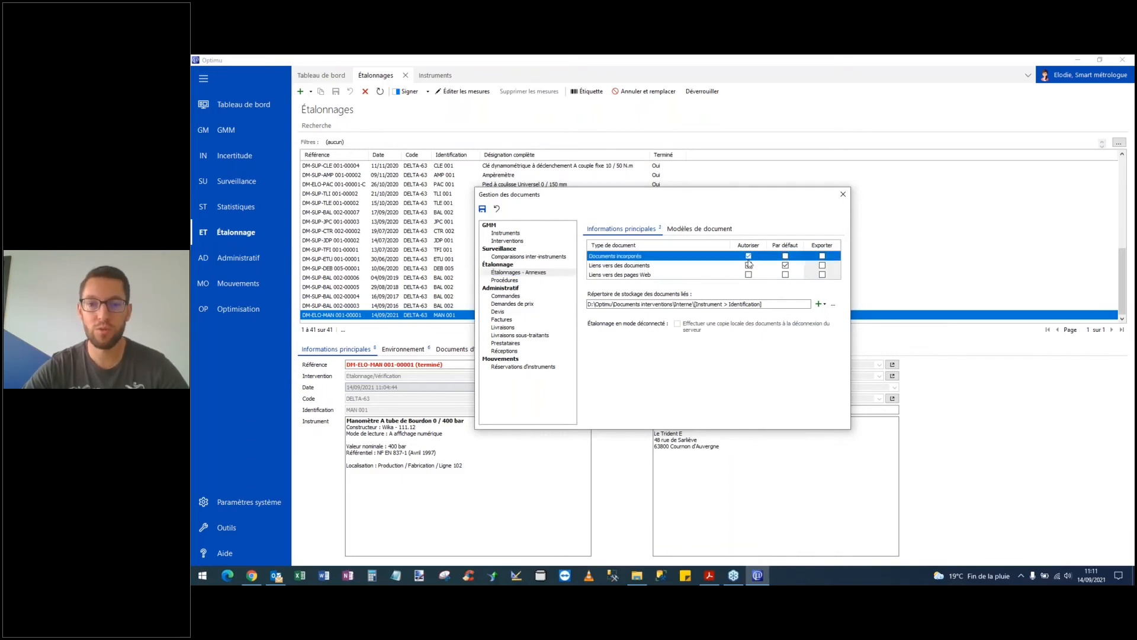
pyautogui.click(749, 275)
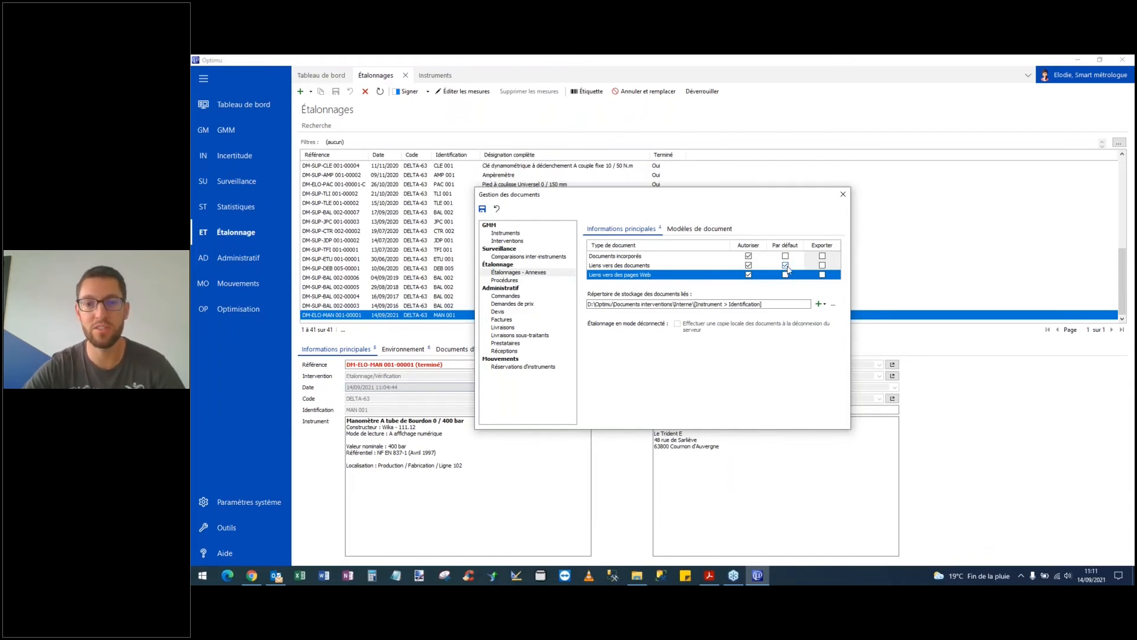
# Examine the document-link option and linked-document storage directory for calibration annexes, then close document management without saving
pyautogui.click(656, 266)
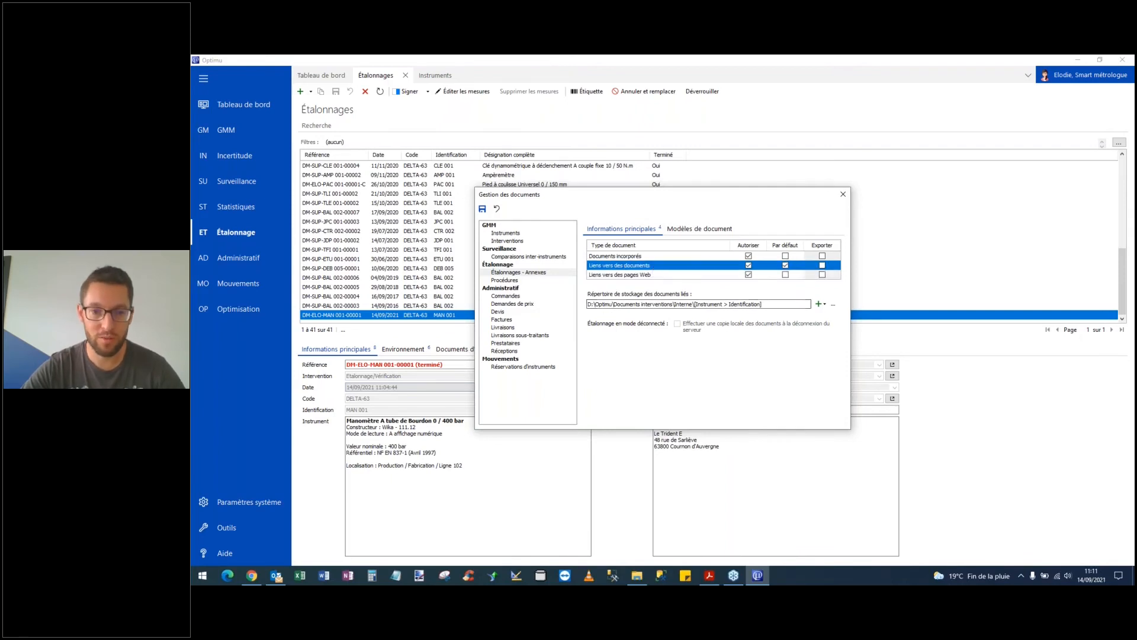
pyautogui.moveTo(588, 304); pyautogui.dragTo(776, 305)
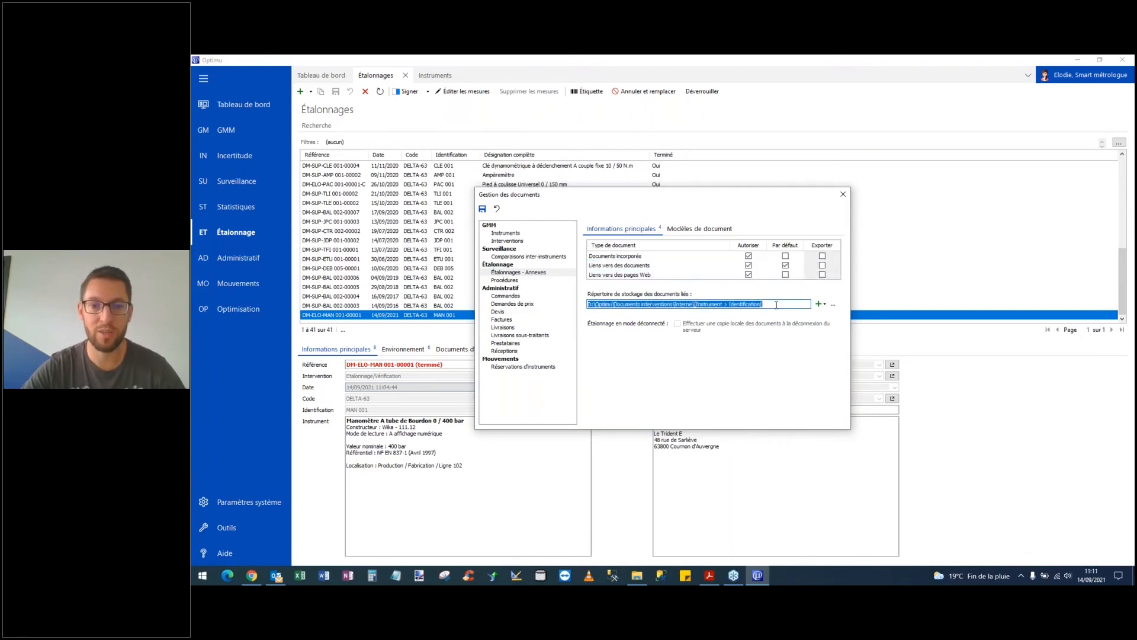
pyautogui.click(776, 305)
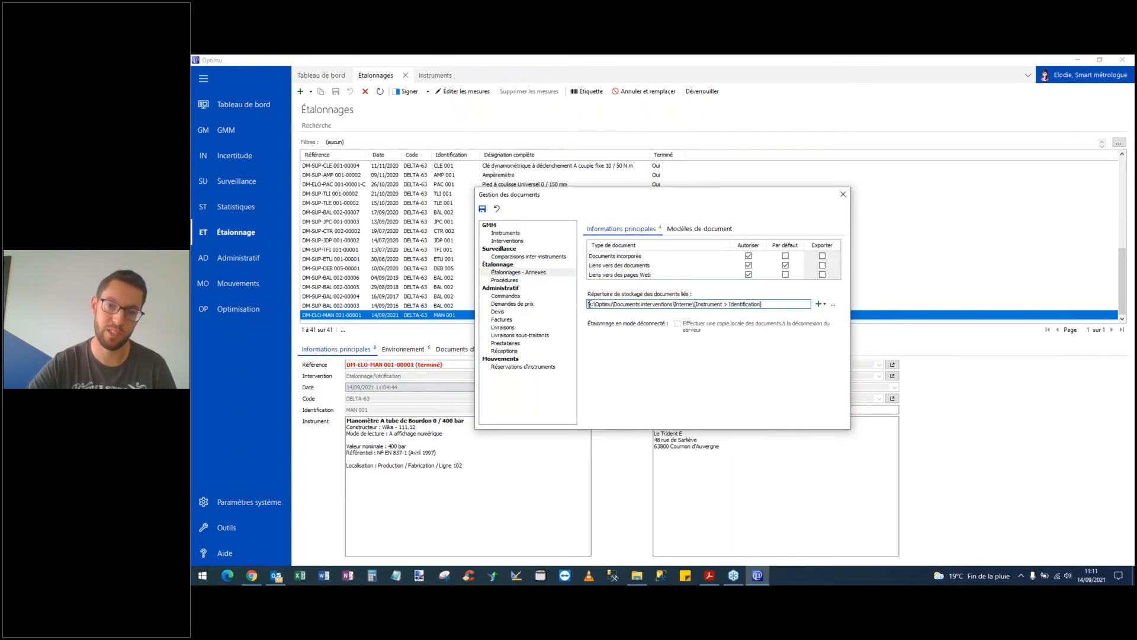
pyautogui.moveTo(589, 304); pyautogui.dragTo(771, 305)
pyautogui.click(770, 305)
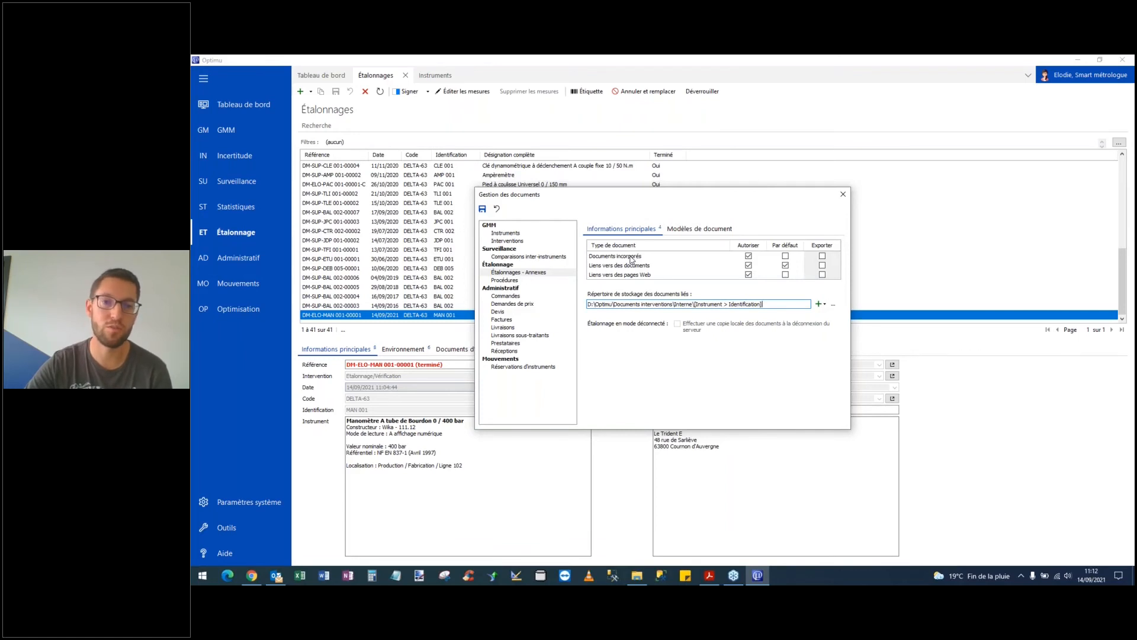
pyautogui.click(844, 194)
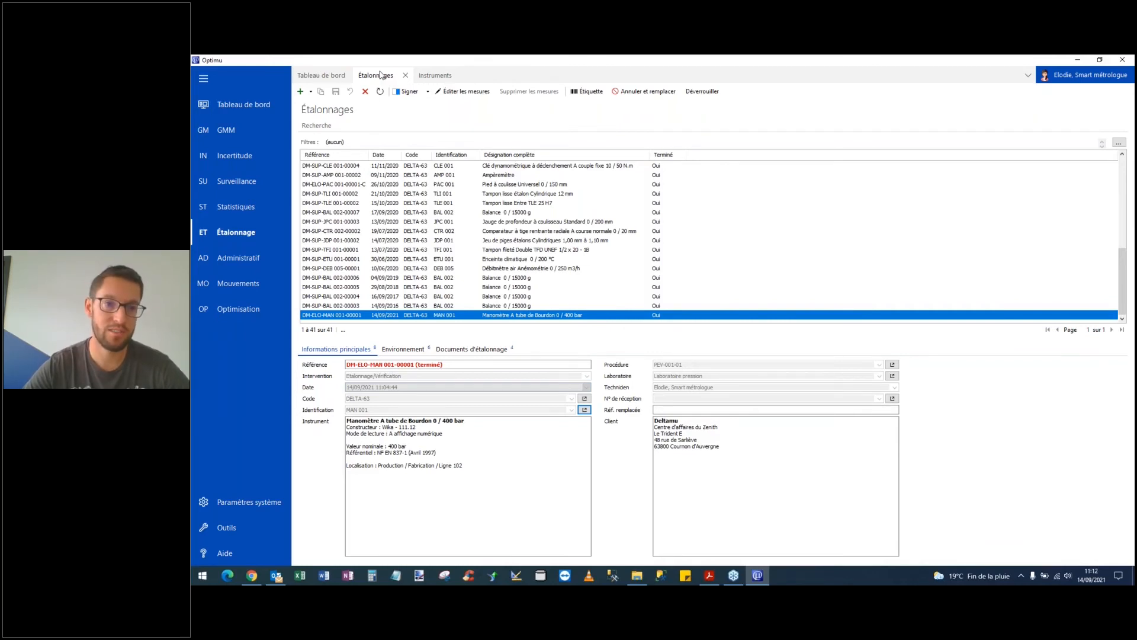
# Open the calibration procedures' Tarification window and start creating a new pricing year
pyautogui.click(236, 232)
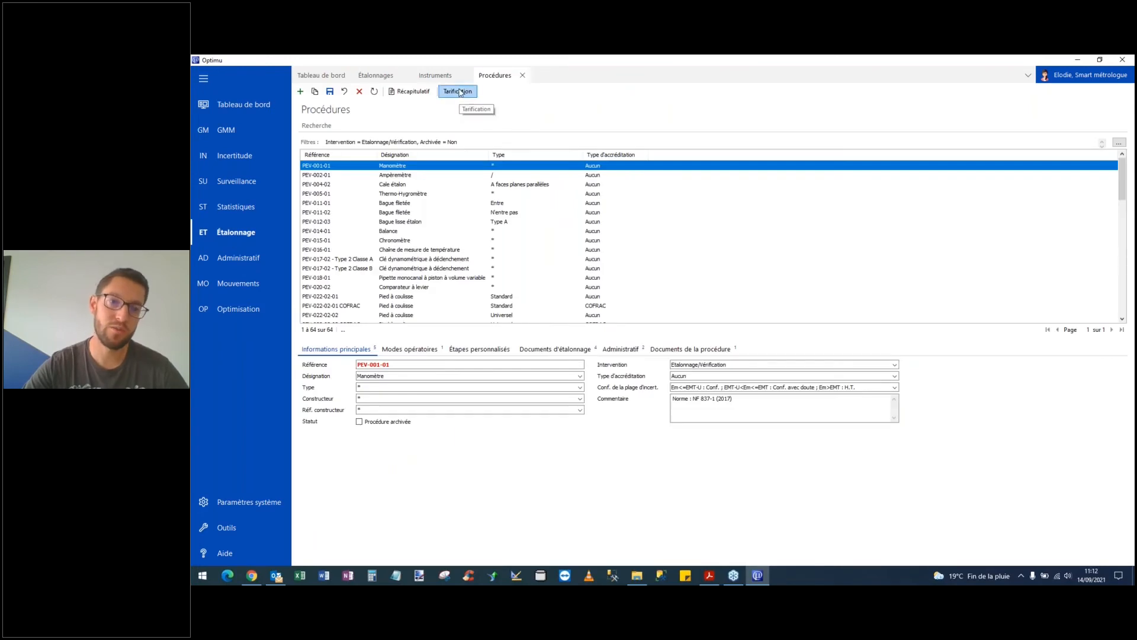
pyautogui.click(459, 93)
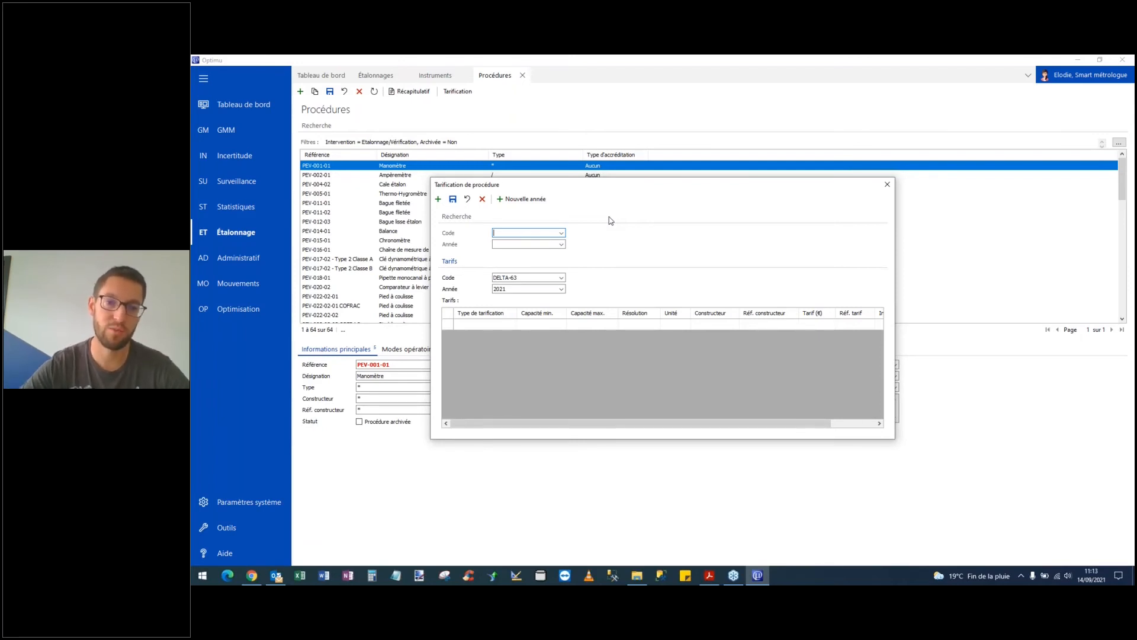
pyautogui.click(542, 202)
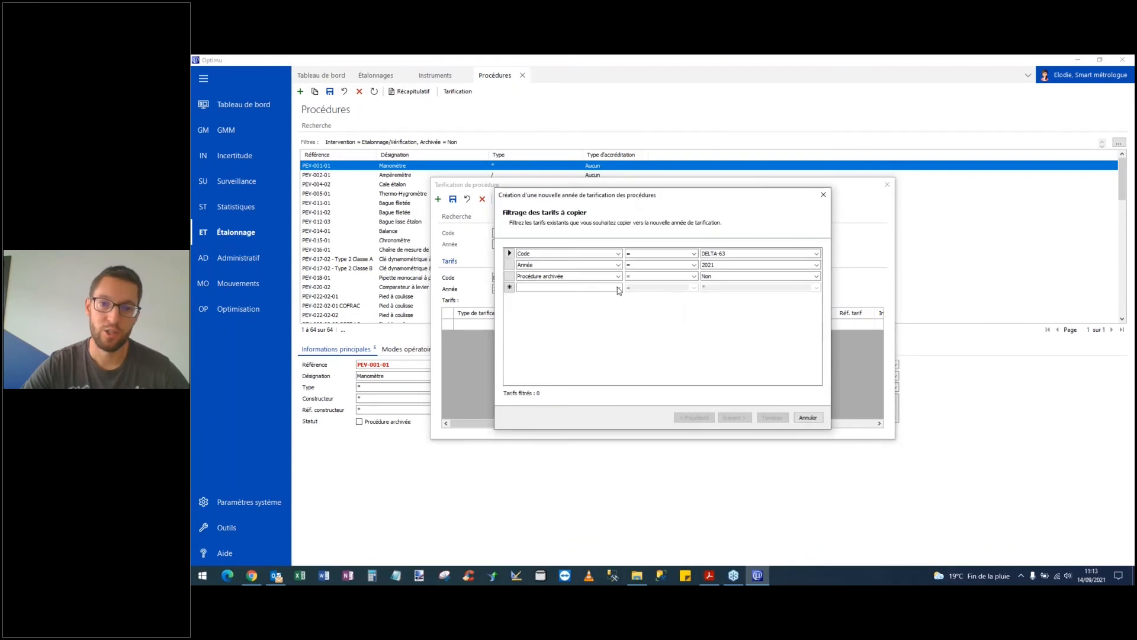
# Filter the tariffs to copy by year 2020, keeping the other criteria, and select all the matching tariffs
pyautogui.click(759, 265)
pyautogui.click(760, 268)
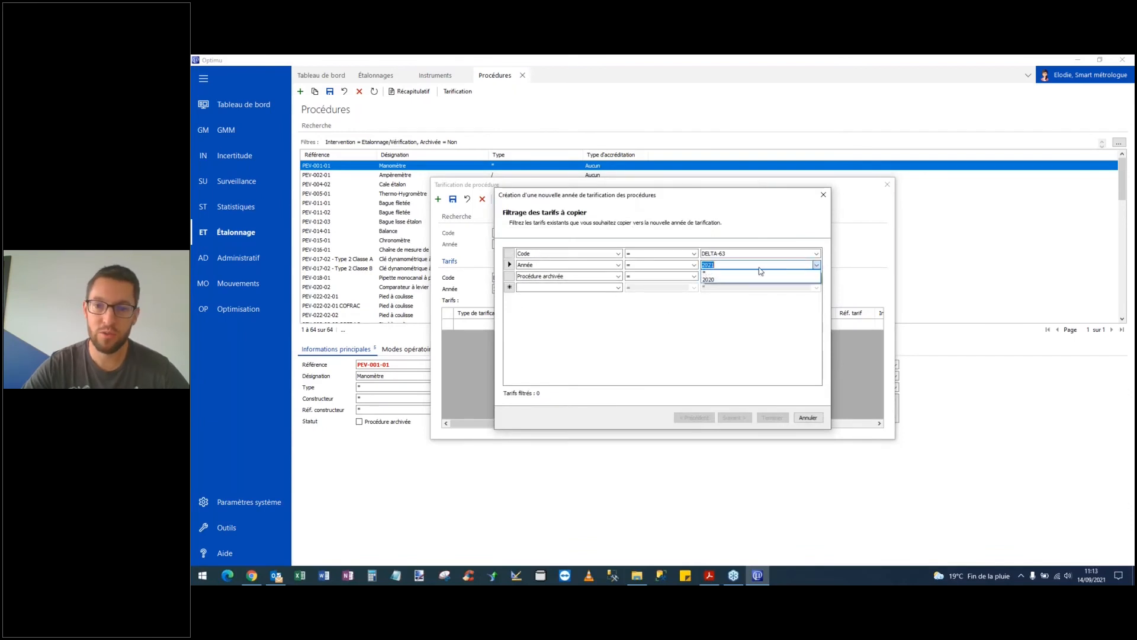
pyautogui.click(746, 279)
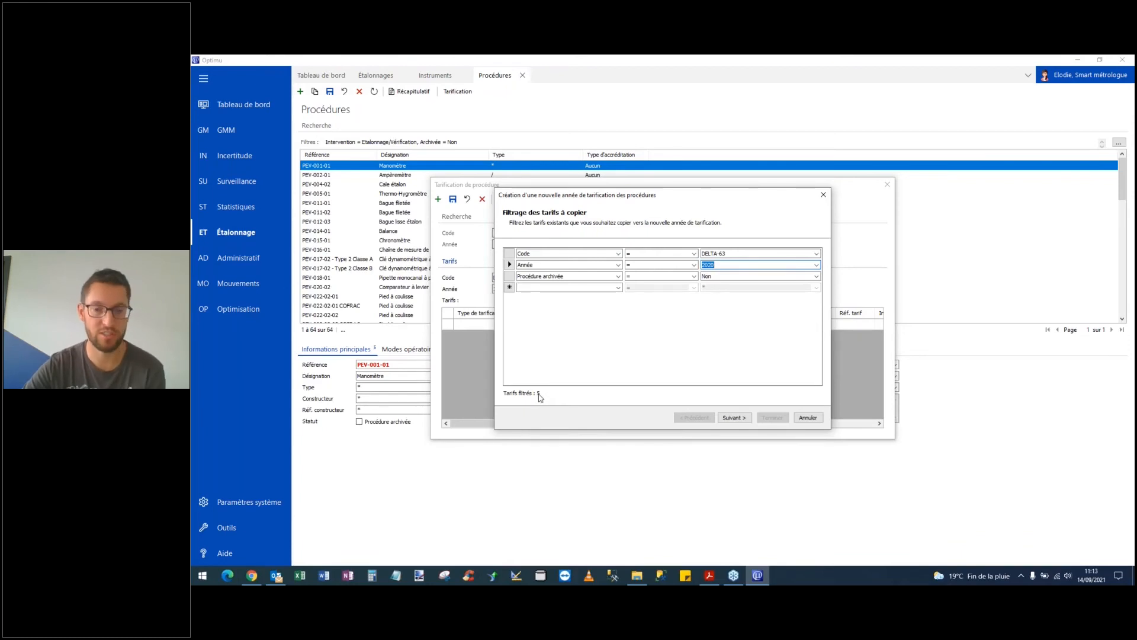
pyautogui.click(618, 289)
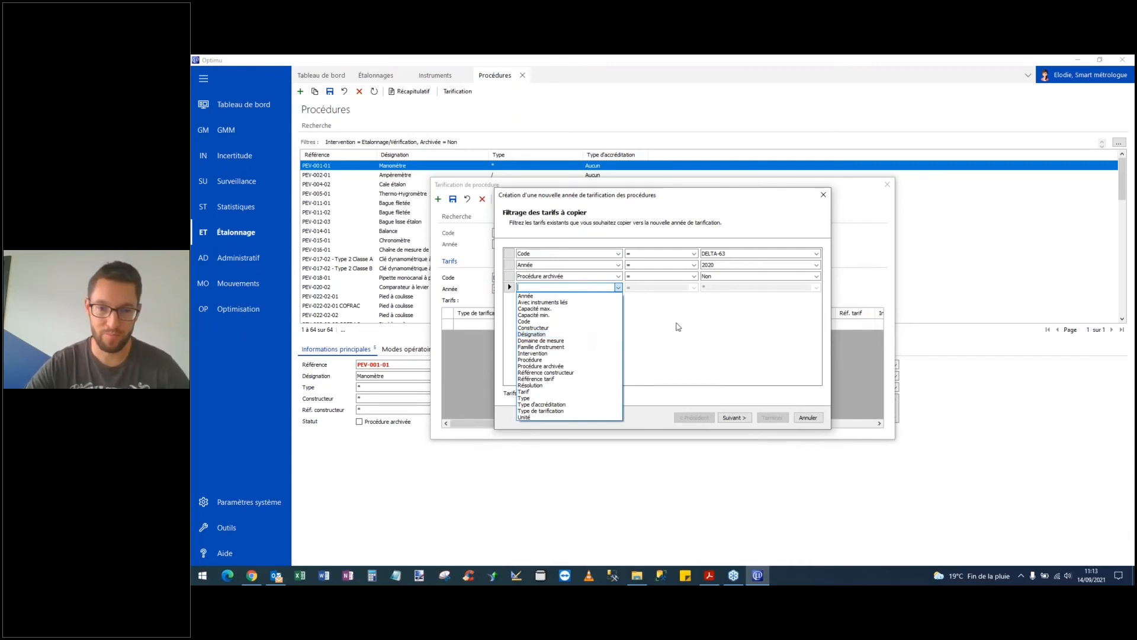
pyautogui.click(678, 327)
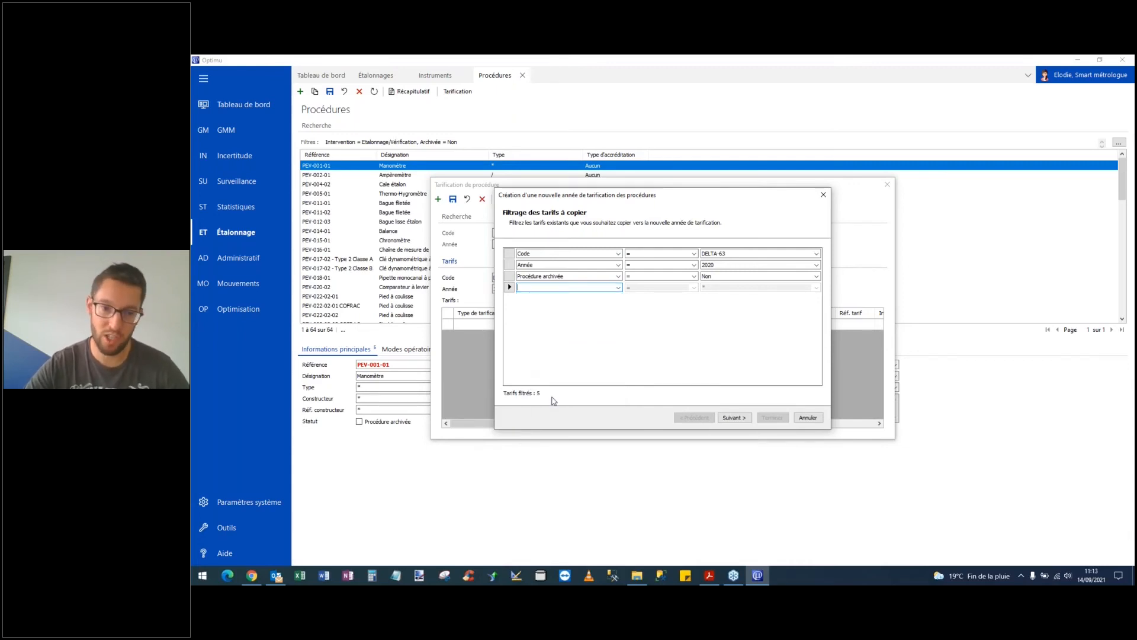
pyautogui.click(734, 417)
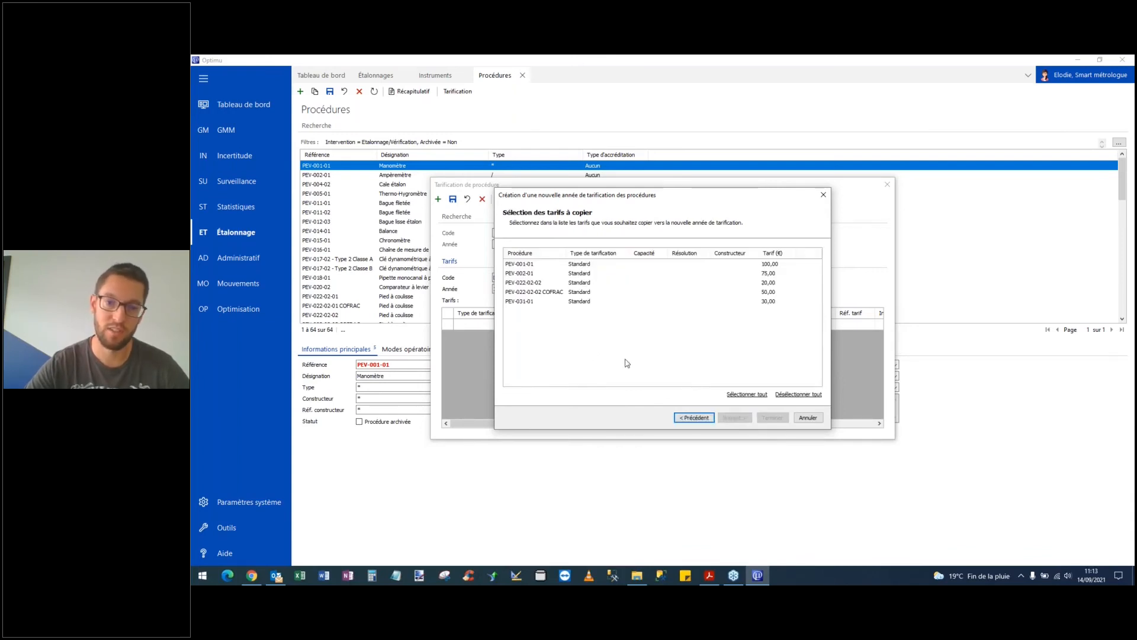
pyautogui.click(747, 395)
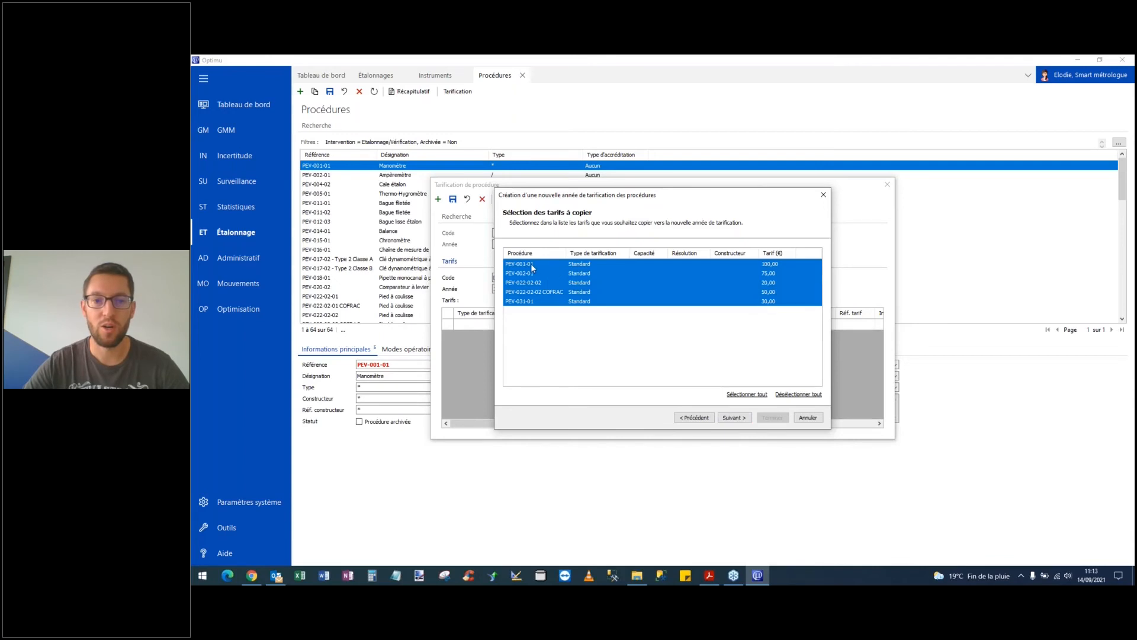
# Create the 2021 tariffs from the selected ones with a 2% increase, review the creation details and finish the wizard
pyautogui.click(734, 417)
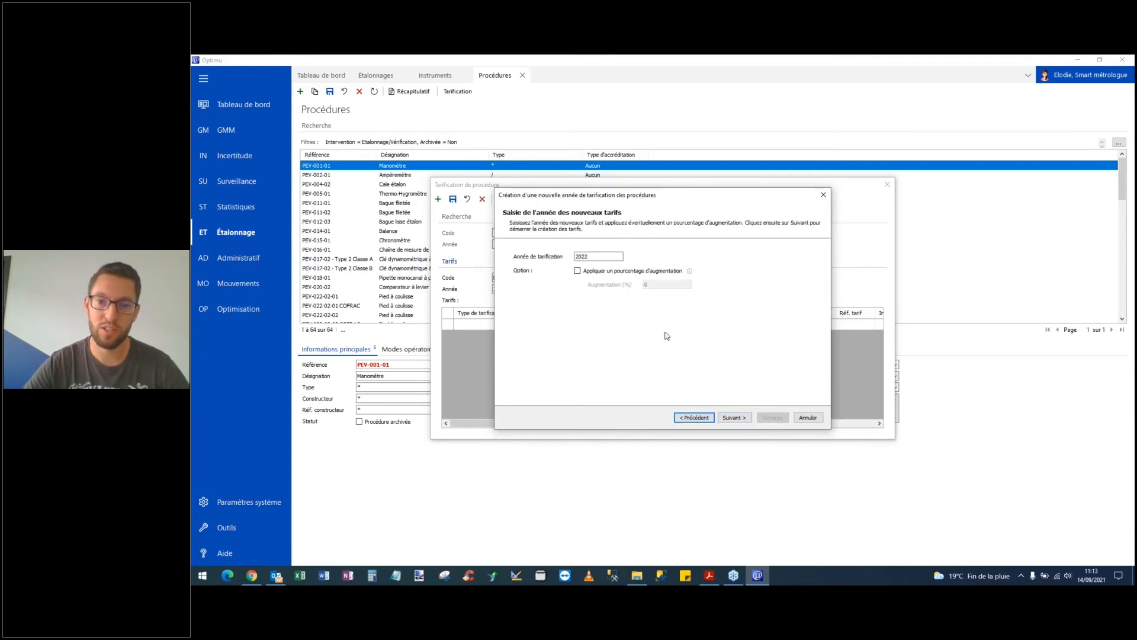
pyautogui.doubleClick(594, 258)
pyautogui.write('2021')
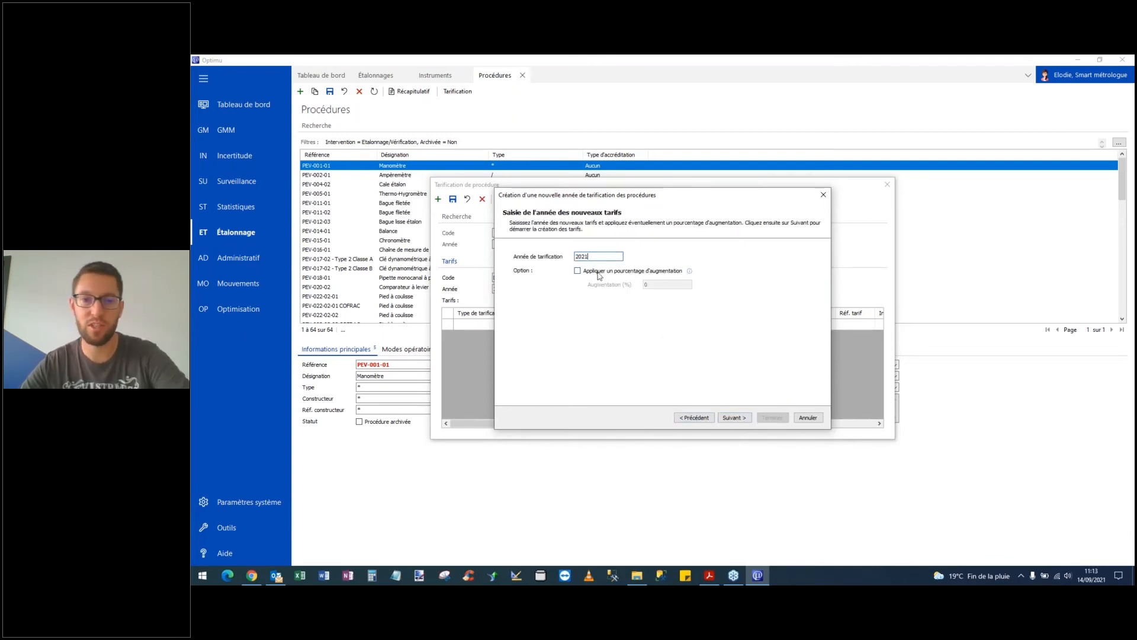
pyautogui.click(598, 272)
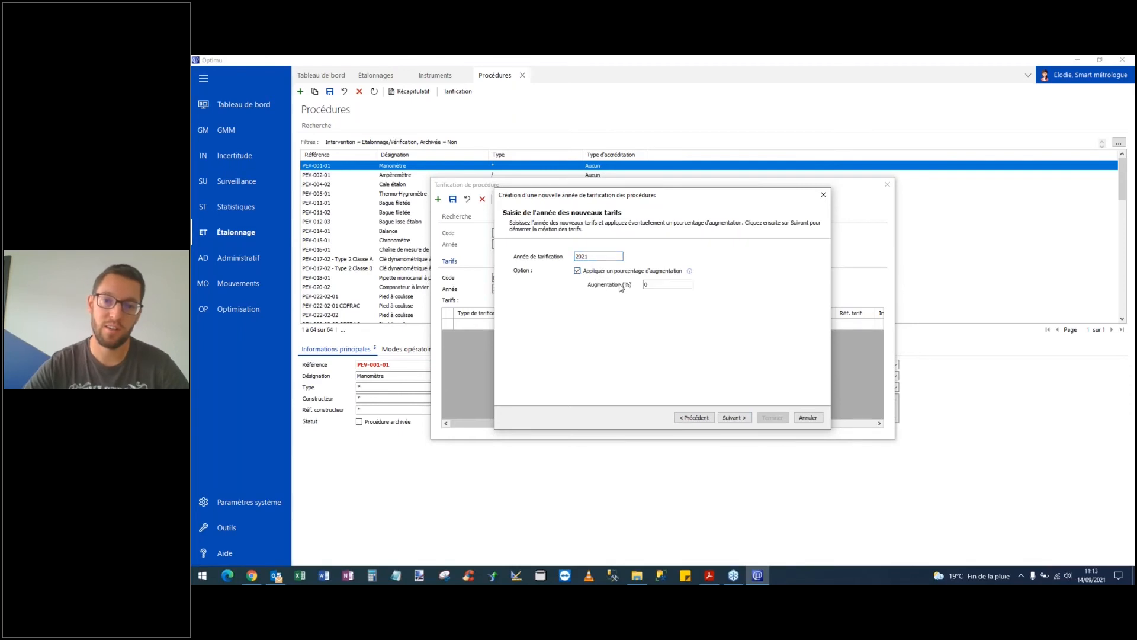
pyautogui.press('Tab')
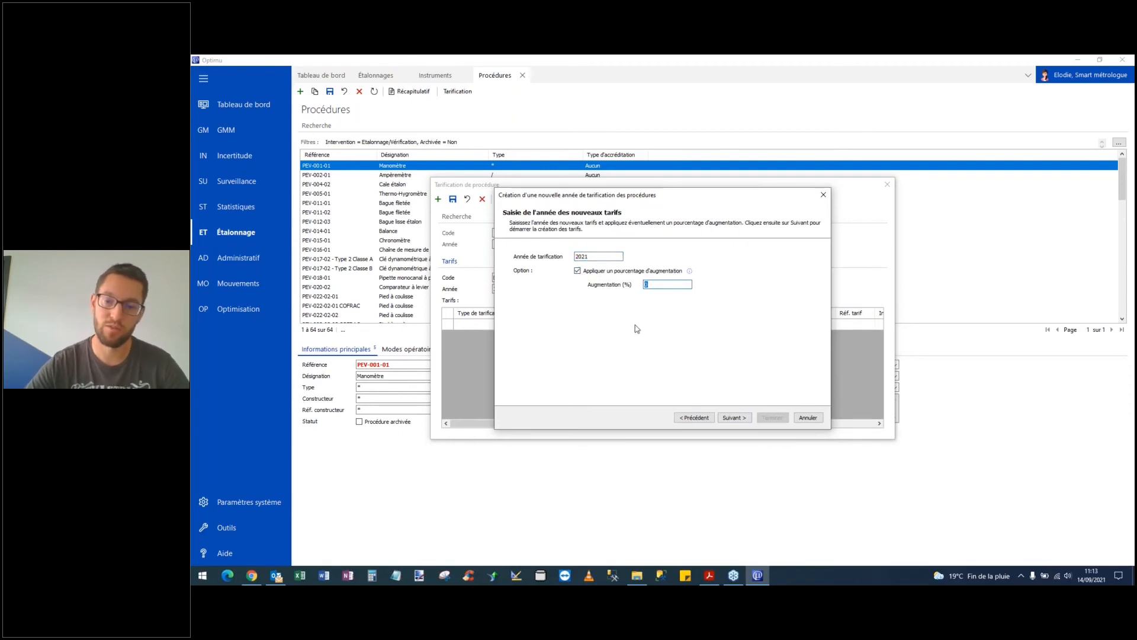
pyautogui.write('2')
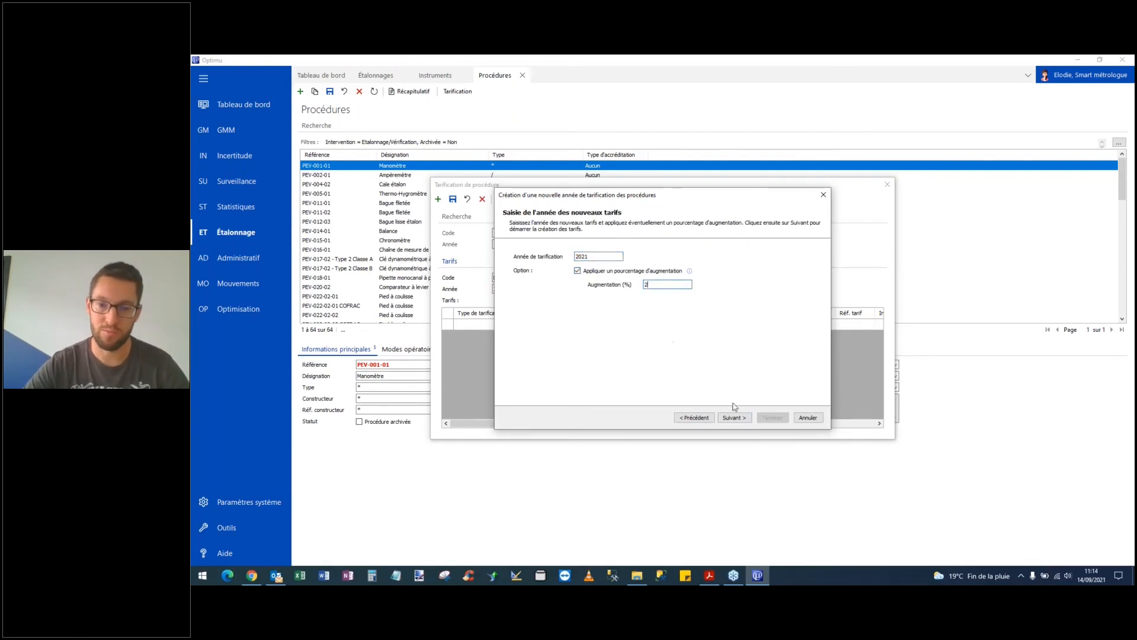
pyautogui.click(734, 417)
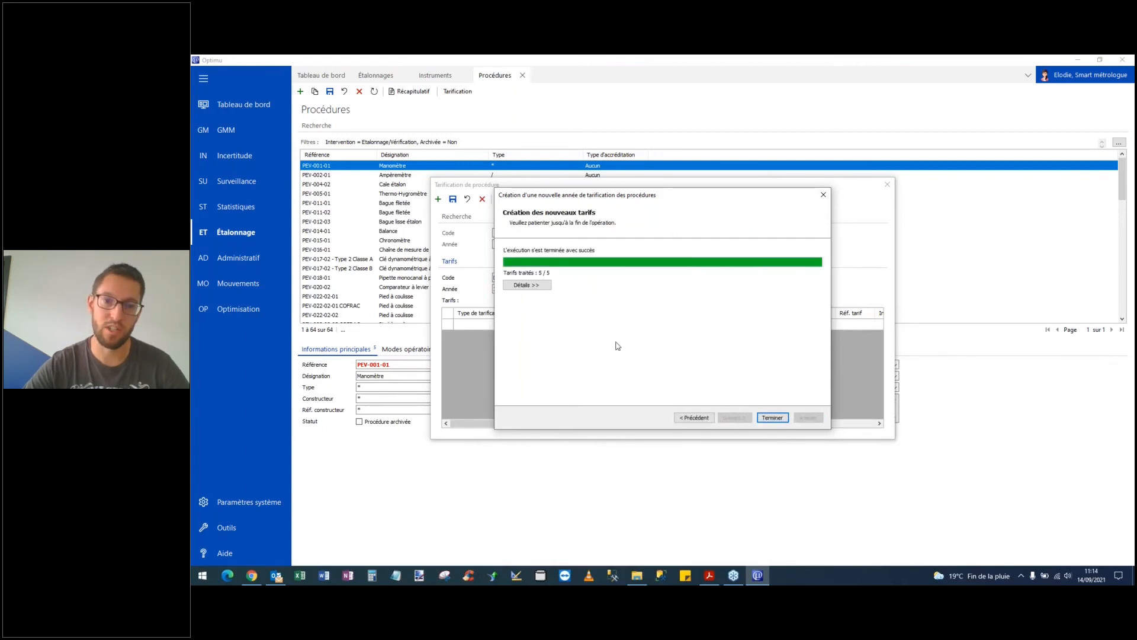
pyautogui.click(526, 285)
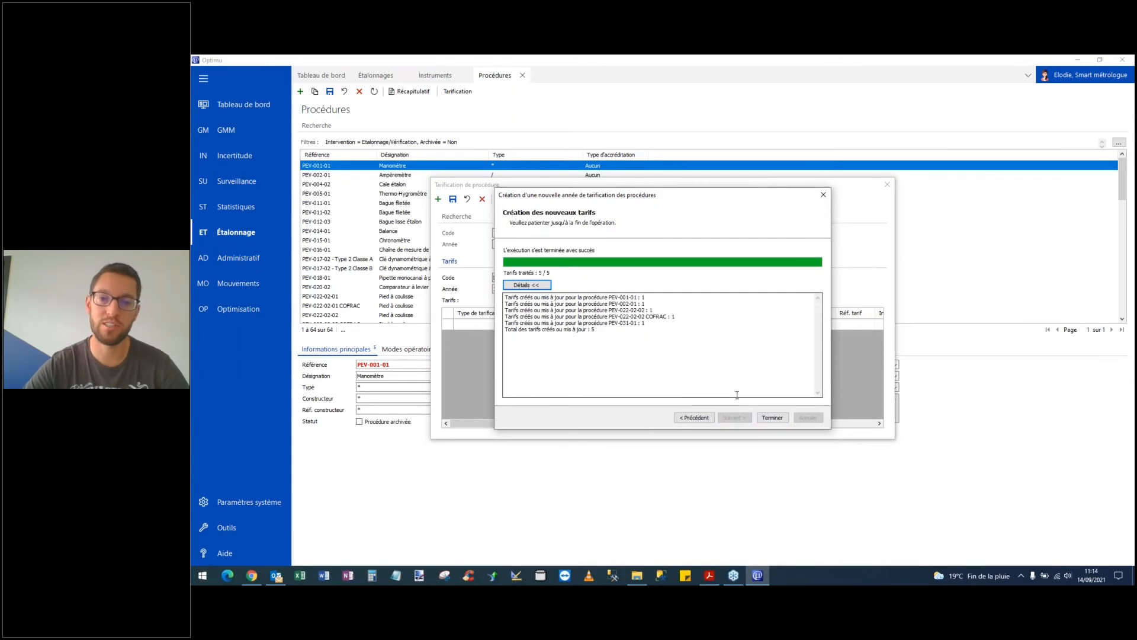
pyautogui.click(773, 417)
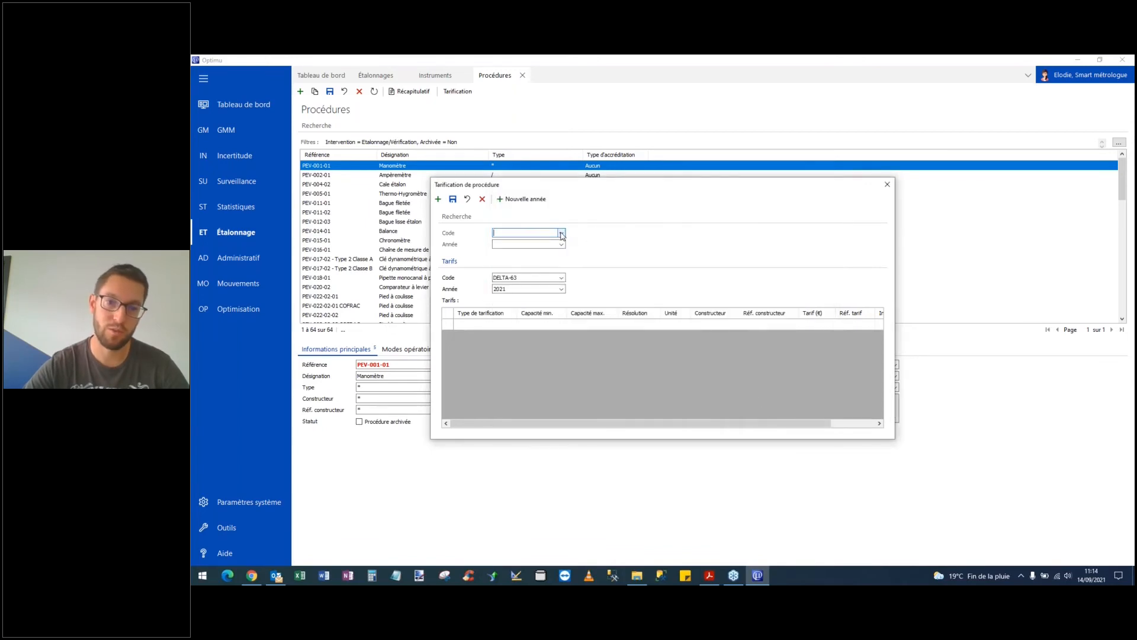
# Look up the 2021 tariff of procedure PEV-001-01 for code DELTA-63, check its price and close the pricing window
pyautogui.click(561, 234)
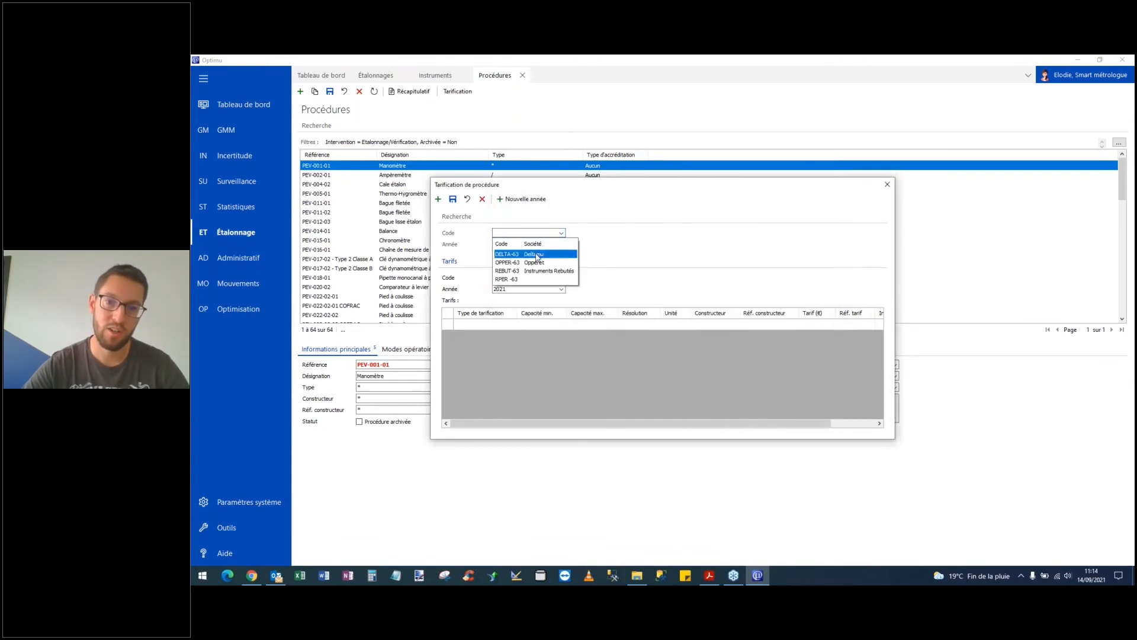
pyautogui.click(538, 254)
pyautogui.click(548, 244)
pyautogui.click(545, 253)
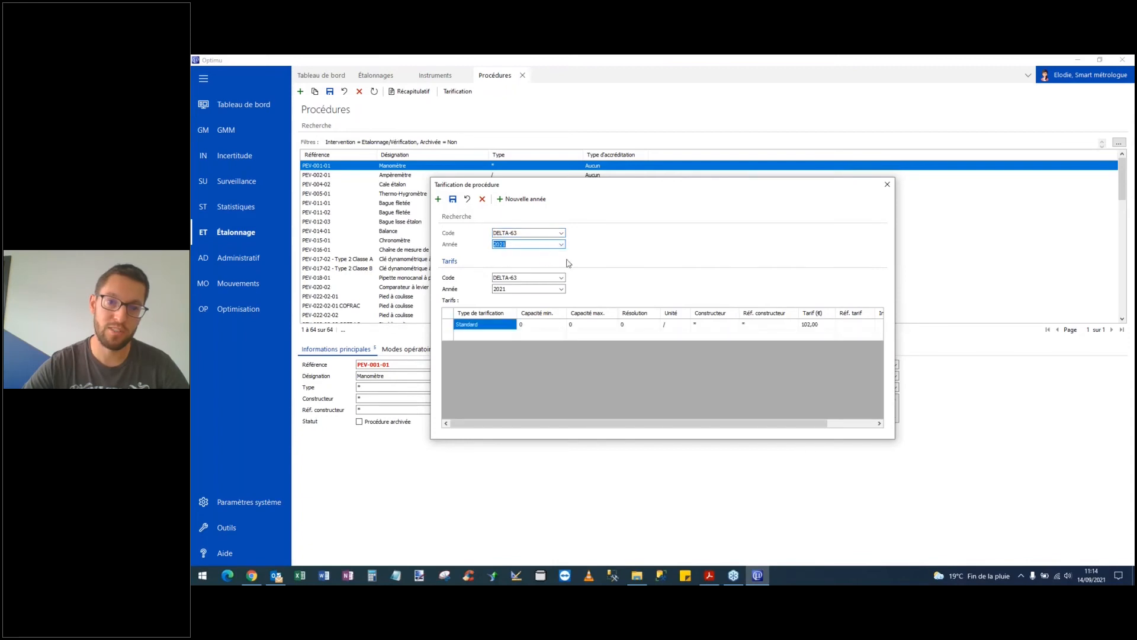
pyautogui.moveTo(595, 190); pyautogui.dragTo(721, 227)
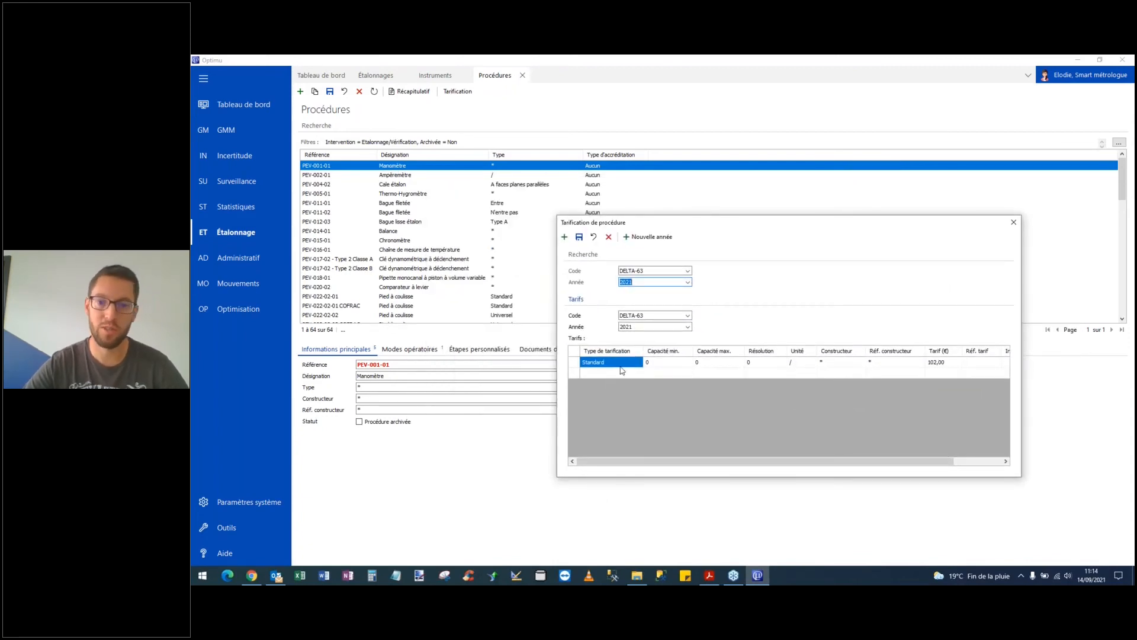
pyautogui.click(938, 362)
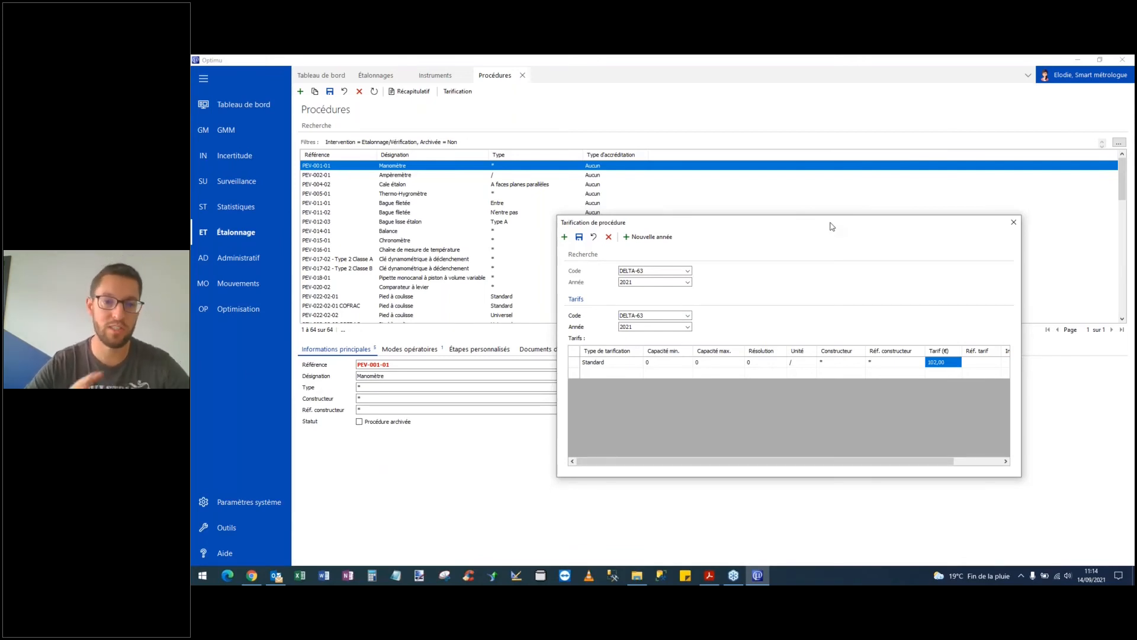
pyautogui.click(1013, 222)
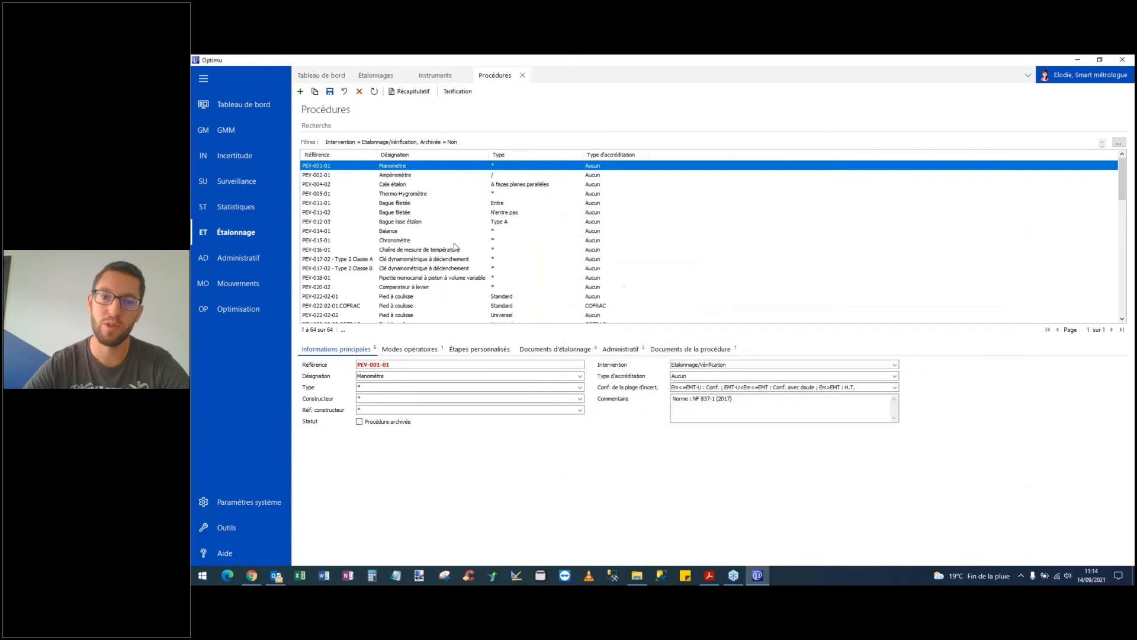
pyautogui.click(250, 263)
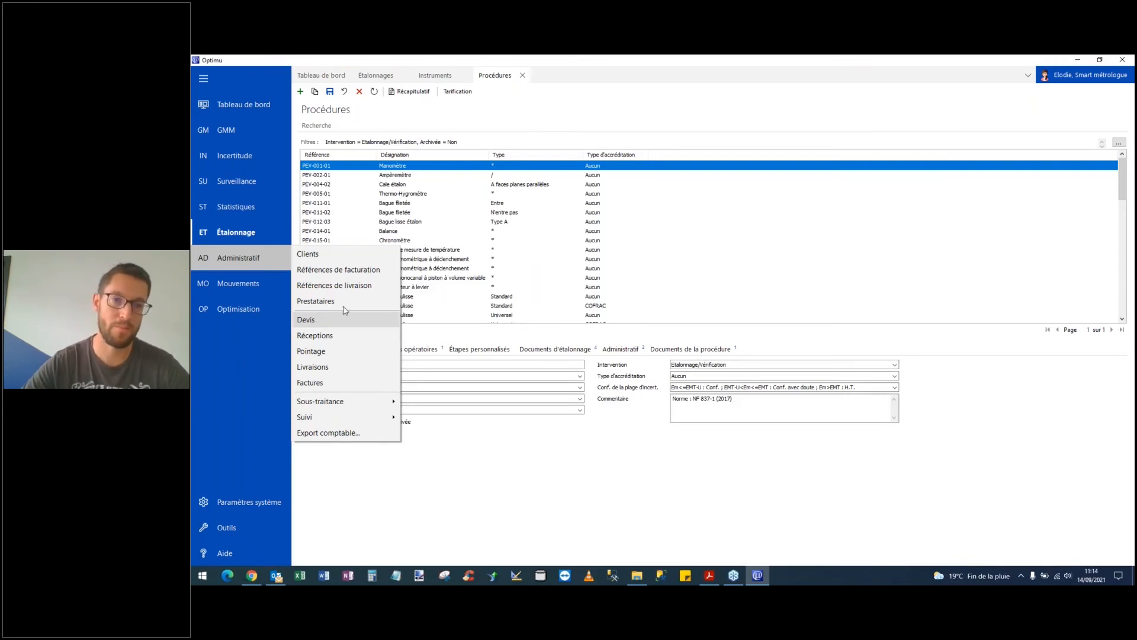
pyautogui.click(509, 112)
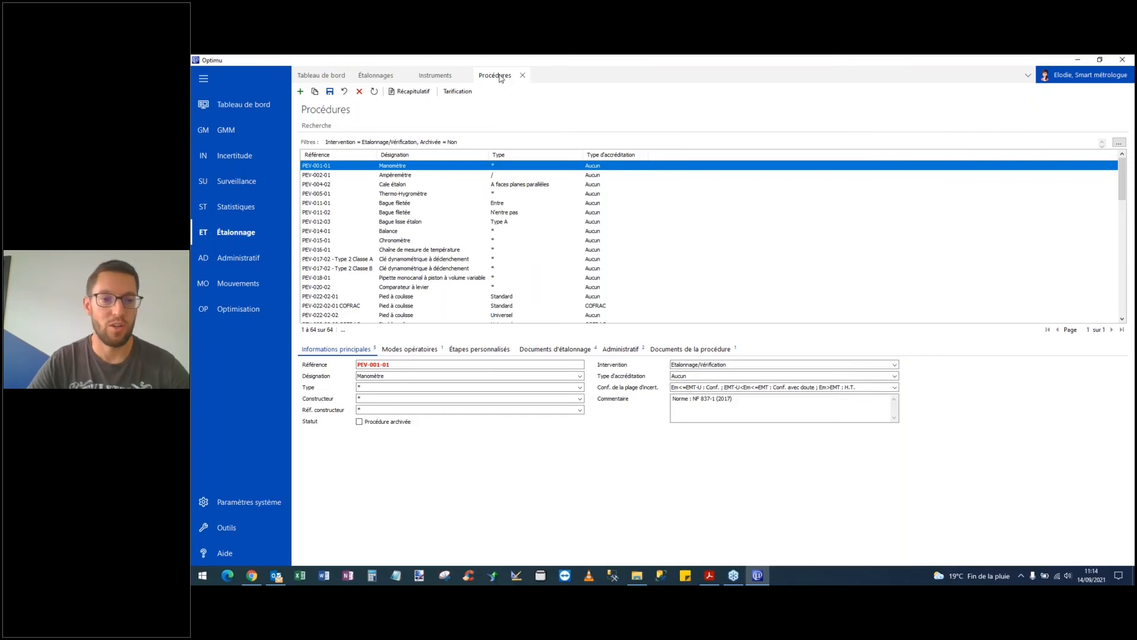
pyautogui.click(235, 232)
pyautogui.click(501, 115)
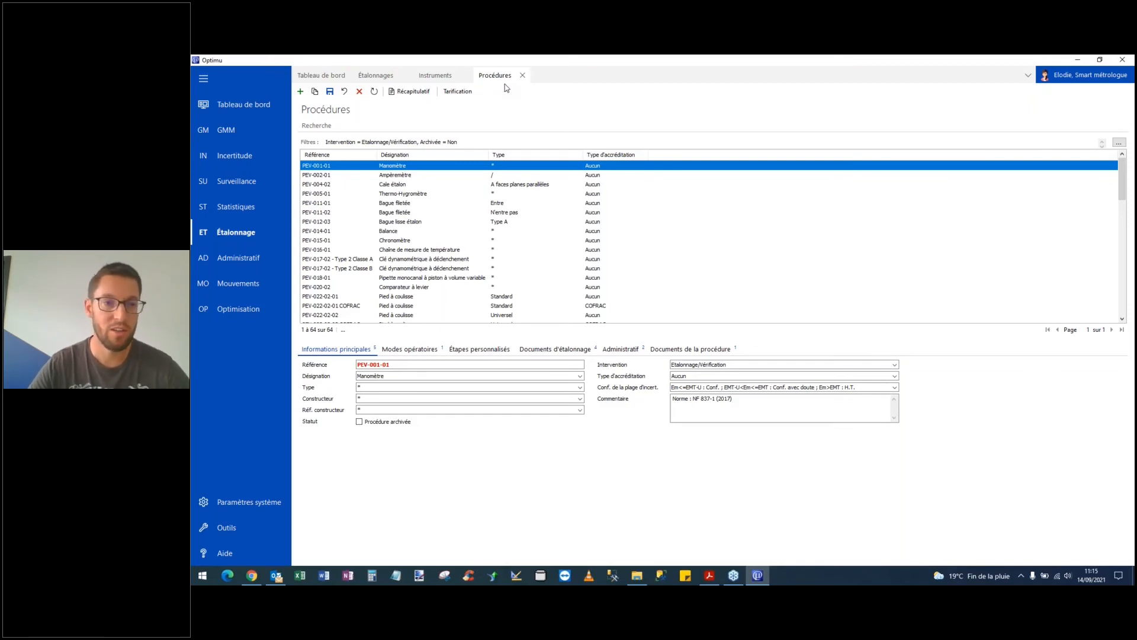
pyautogui.moveTo(251, 185)
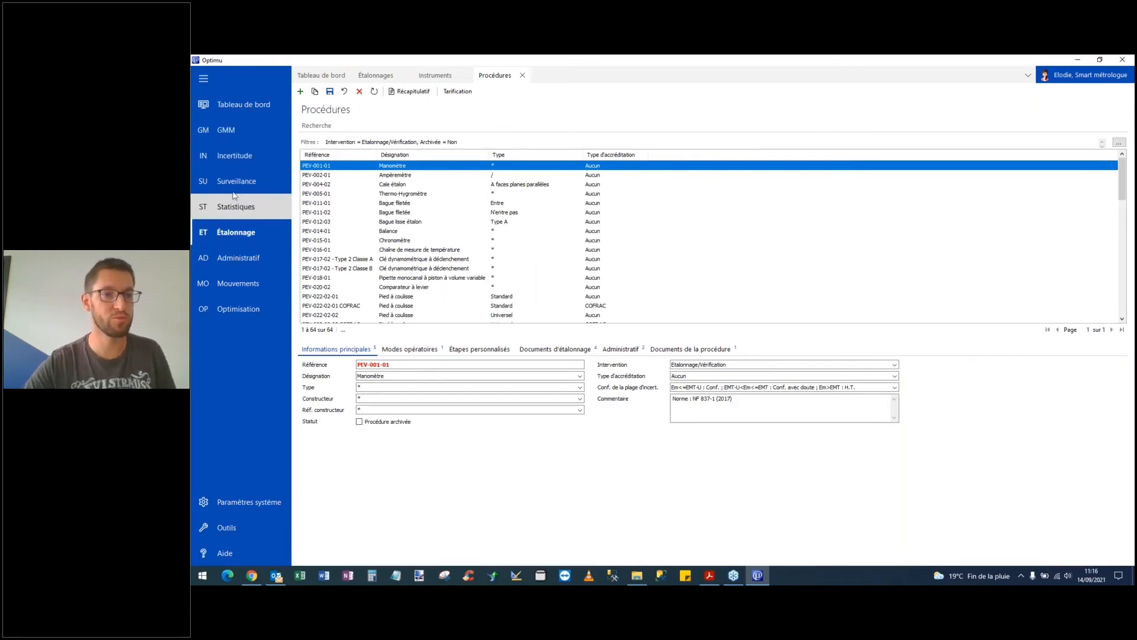
pyautogui.click(236, 158)
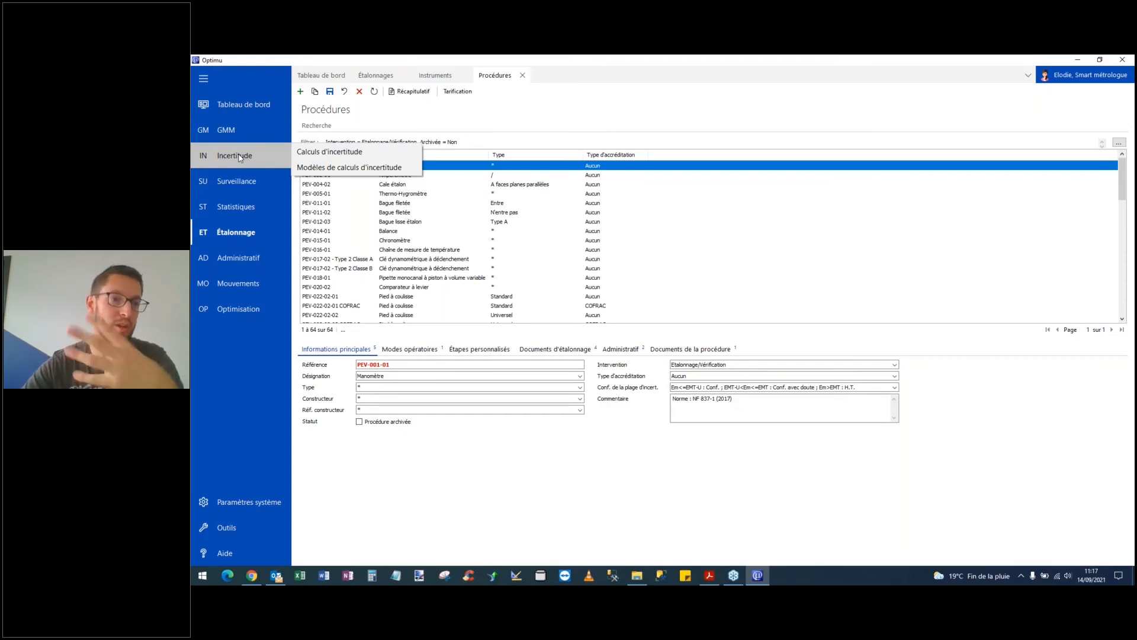
pyautogui.moveTo(246, 183)
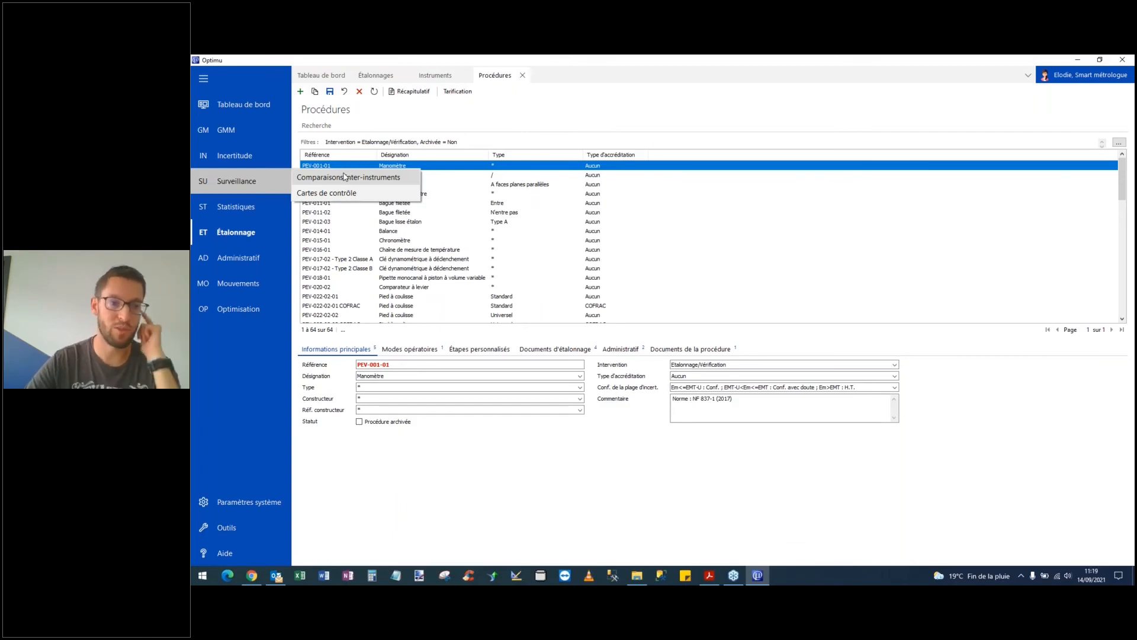
pyautogui.moveTo(253, 209)
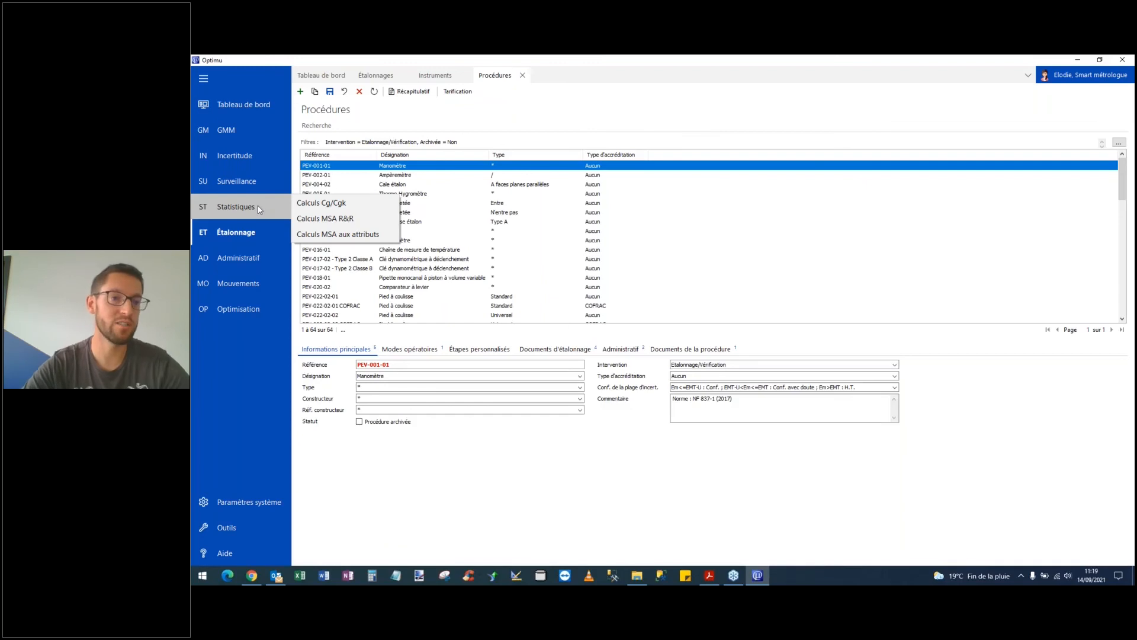
pyautogui.moveTo(255, 237)
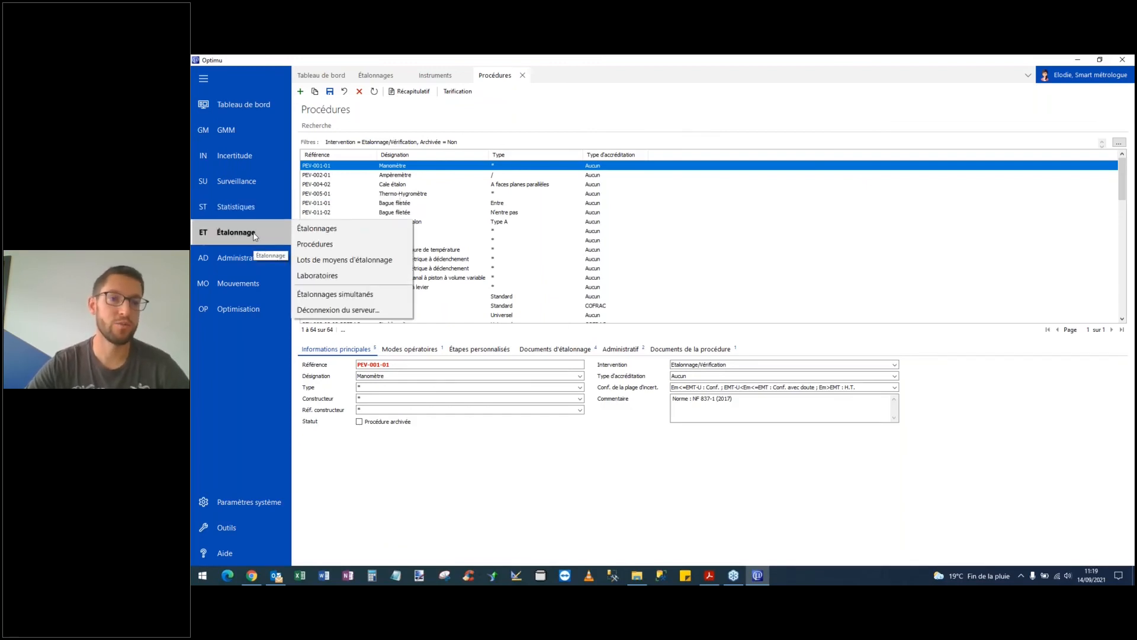
pyautogui.moveTo(255, 260)
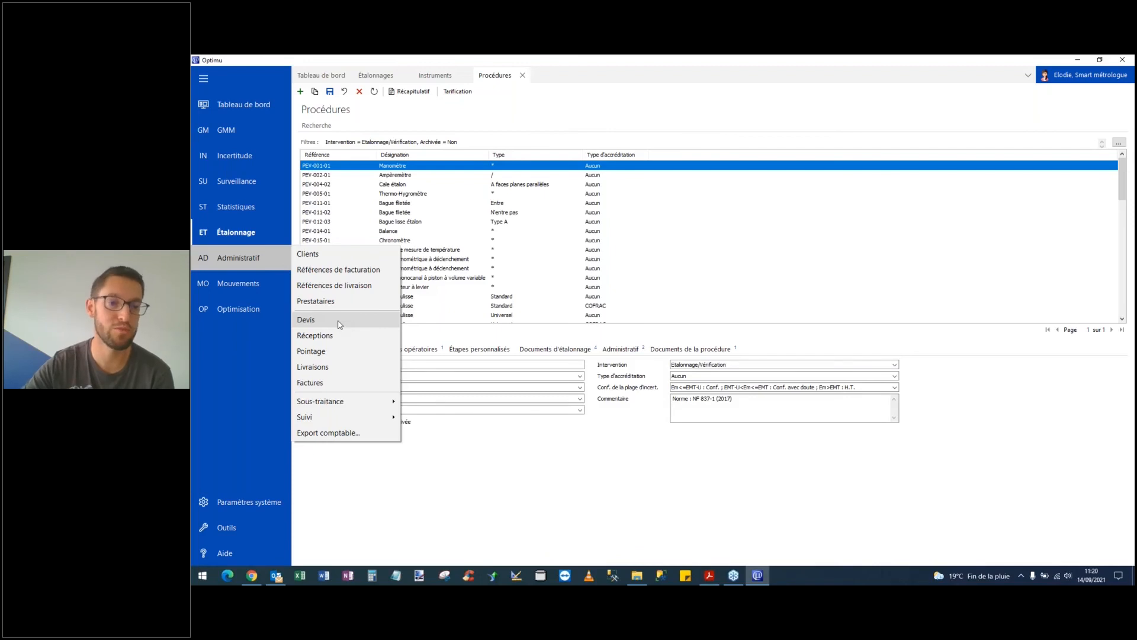
pyautogui.moveTo(372, 403)
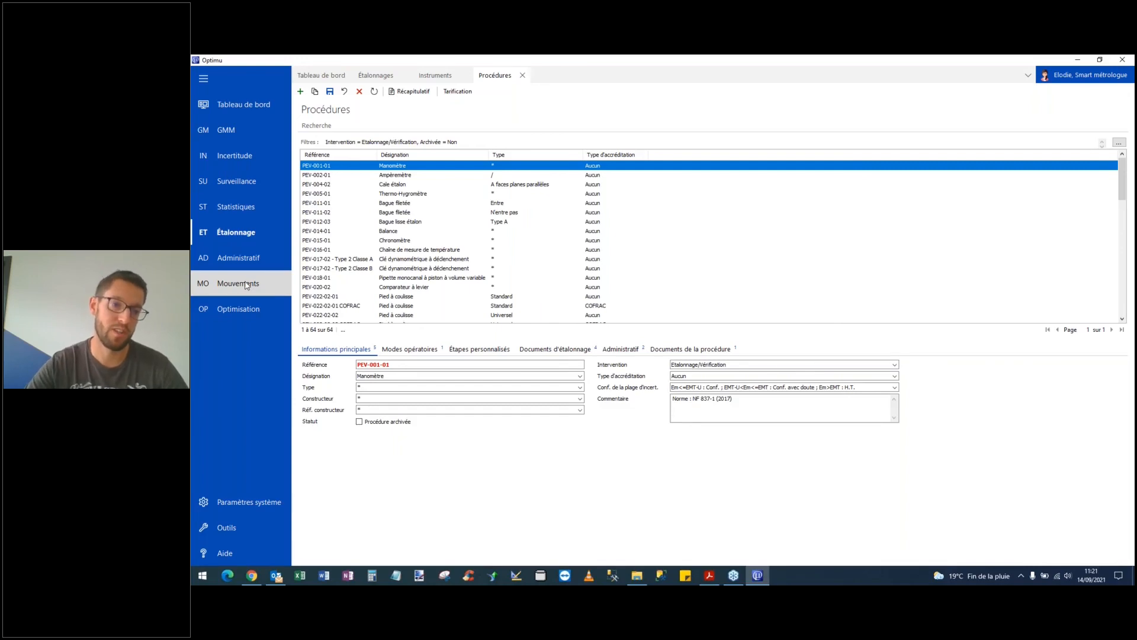
pyautogui.click(254, 309)
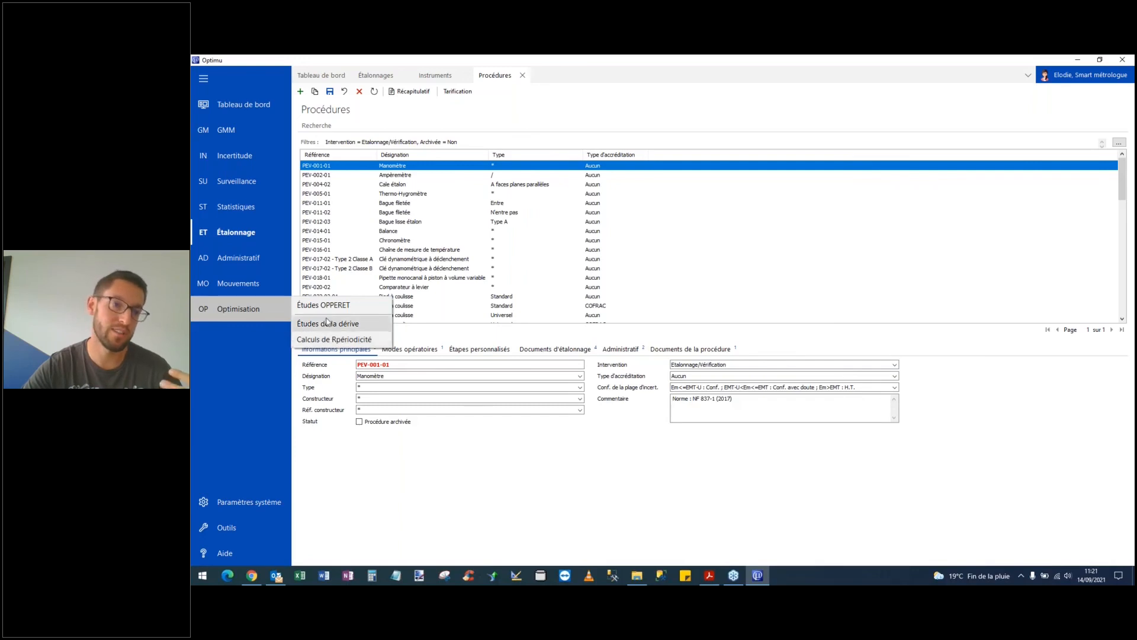
pyautogui.moveTo(264, 155)
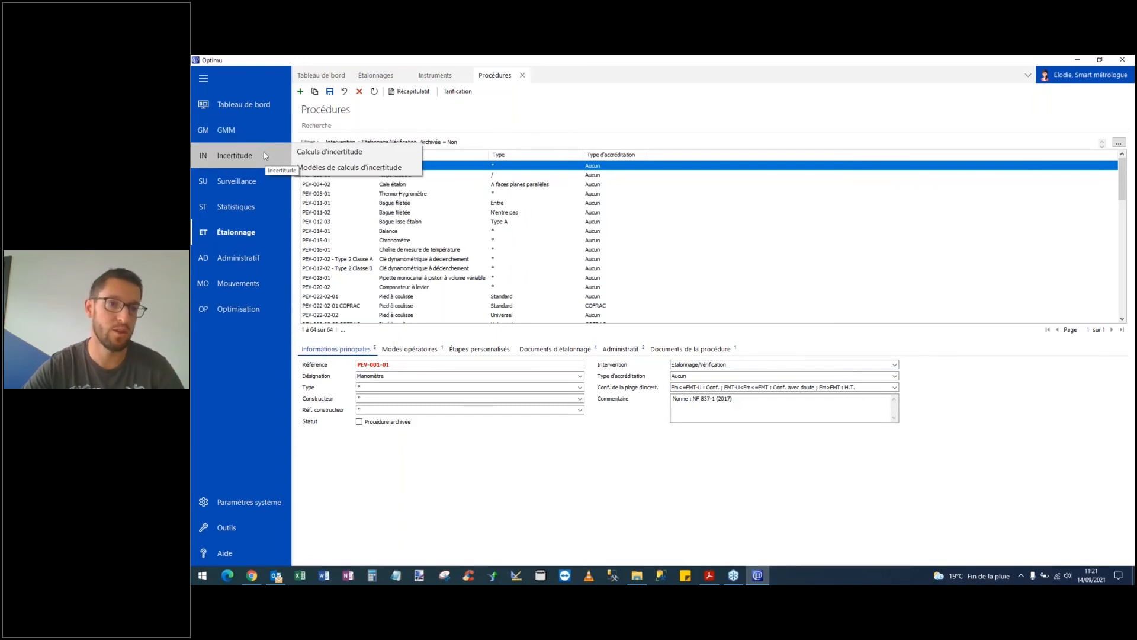
pyautogui.moveTo(264, 307)
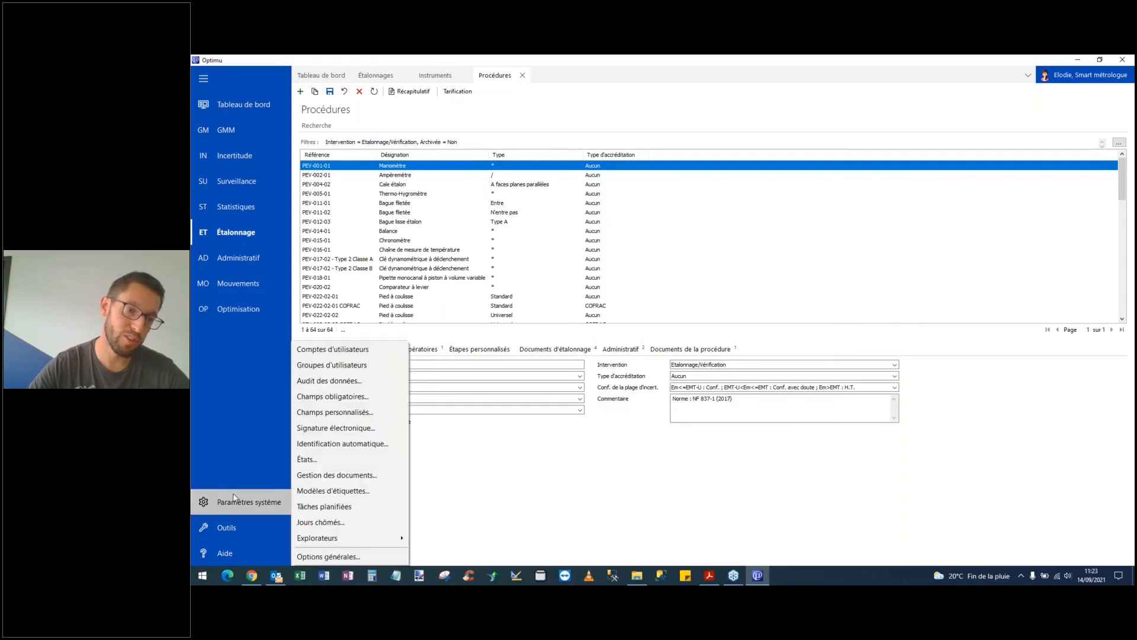
pyautogui.moveTo(242, 508)
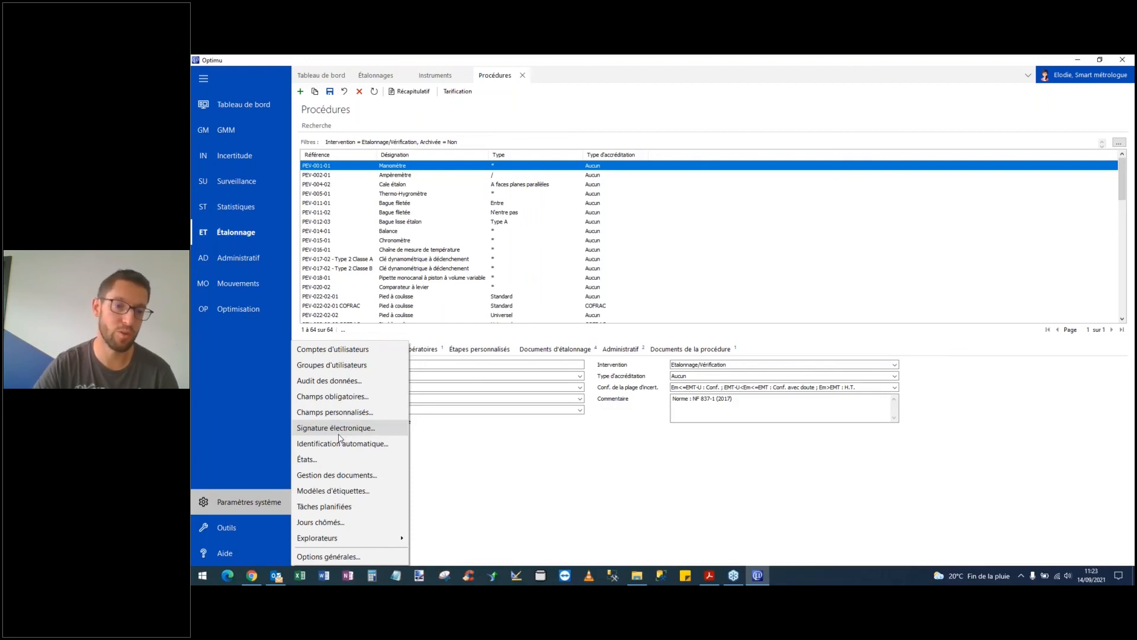
pyautogui.click(259, 527)
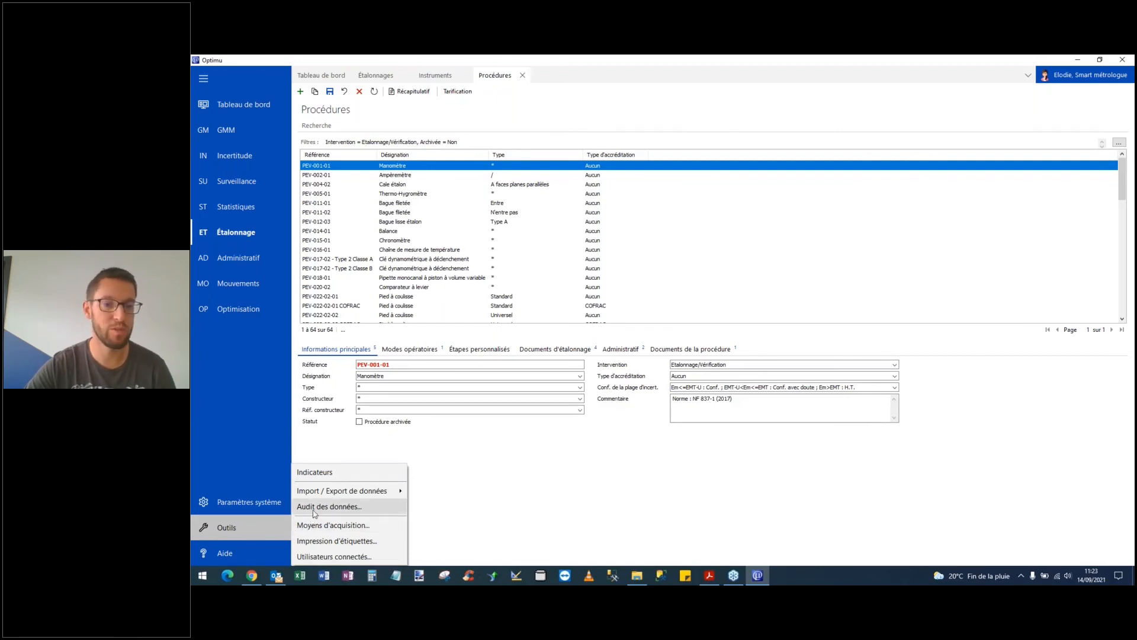
pyautogui.moveTo(317, 493)
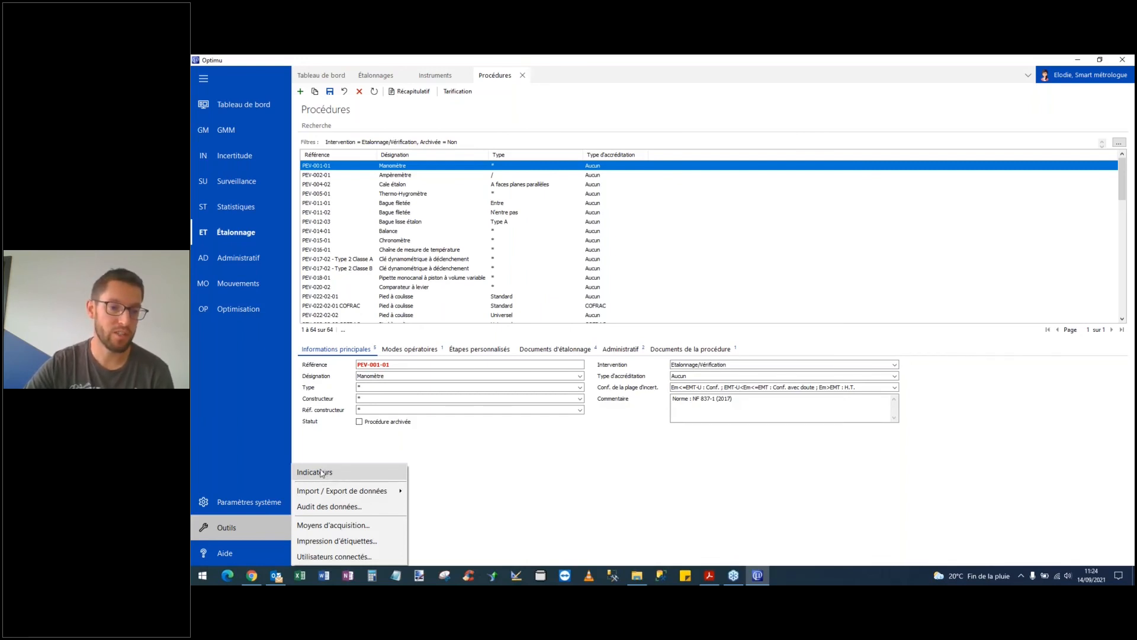
pyautogui.click(519, 468)
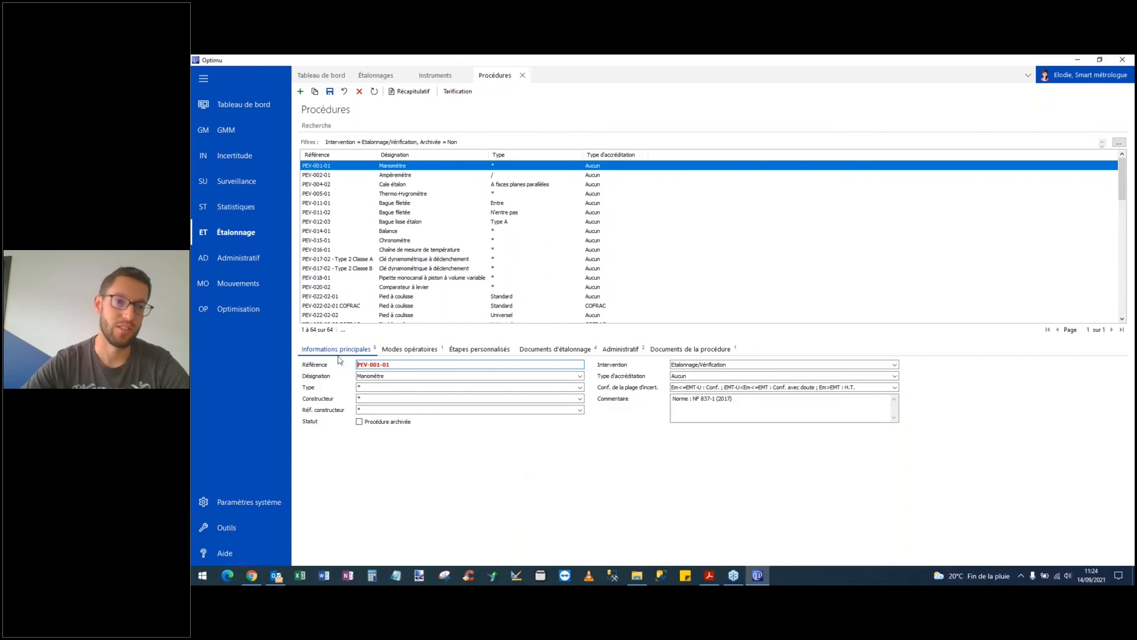
pyautogui.click(270, 243)
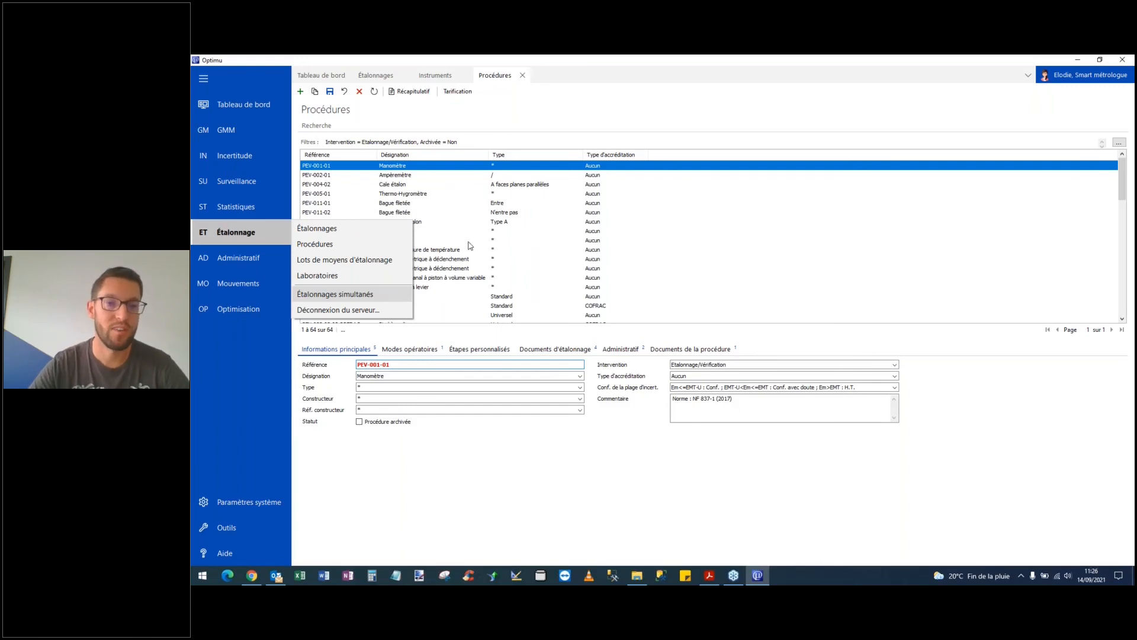
pyautogui.click(673, 125)
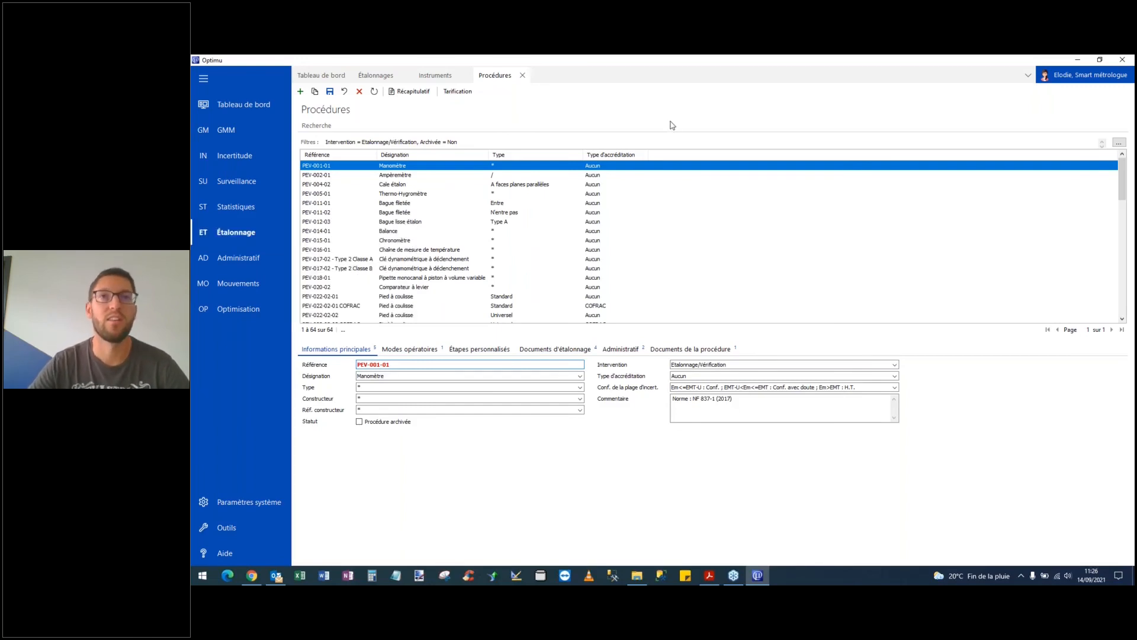